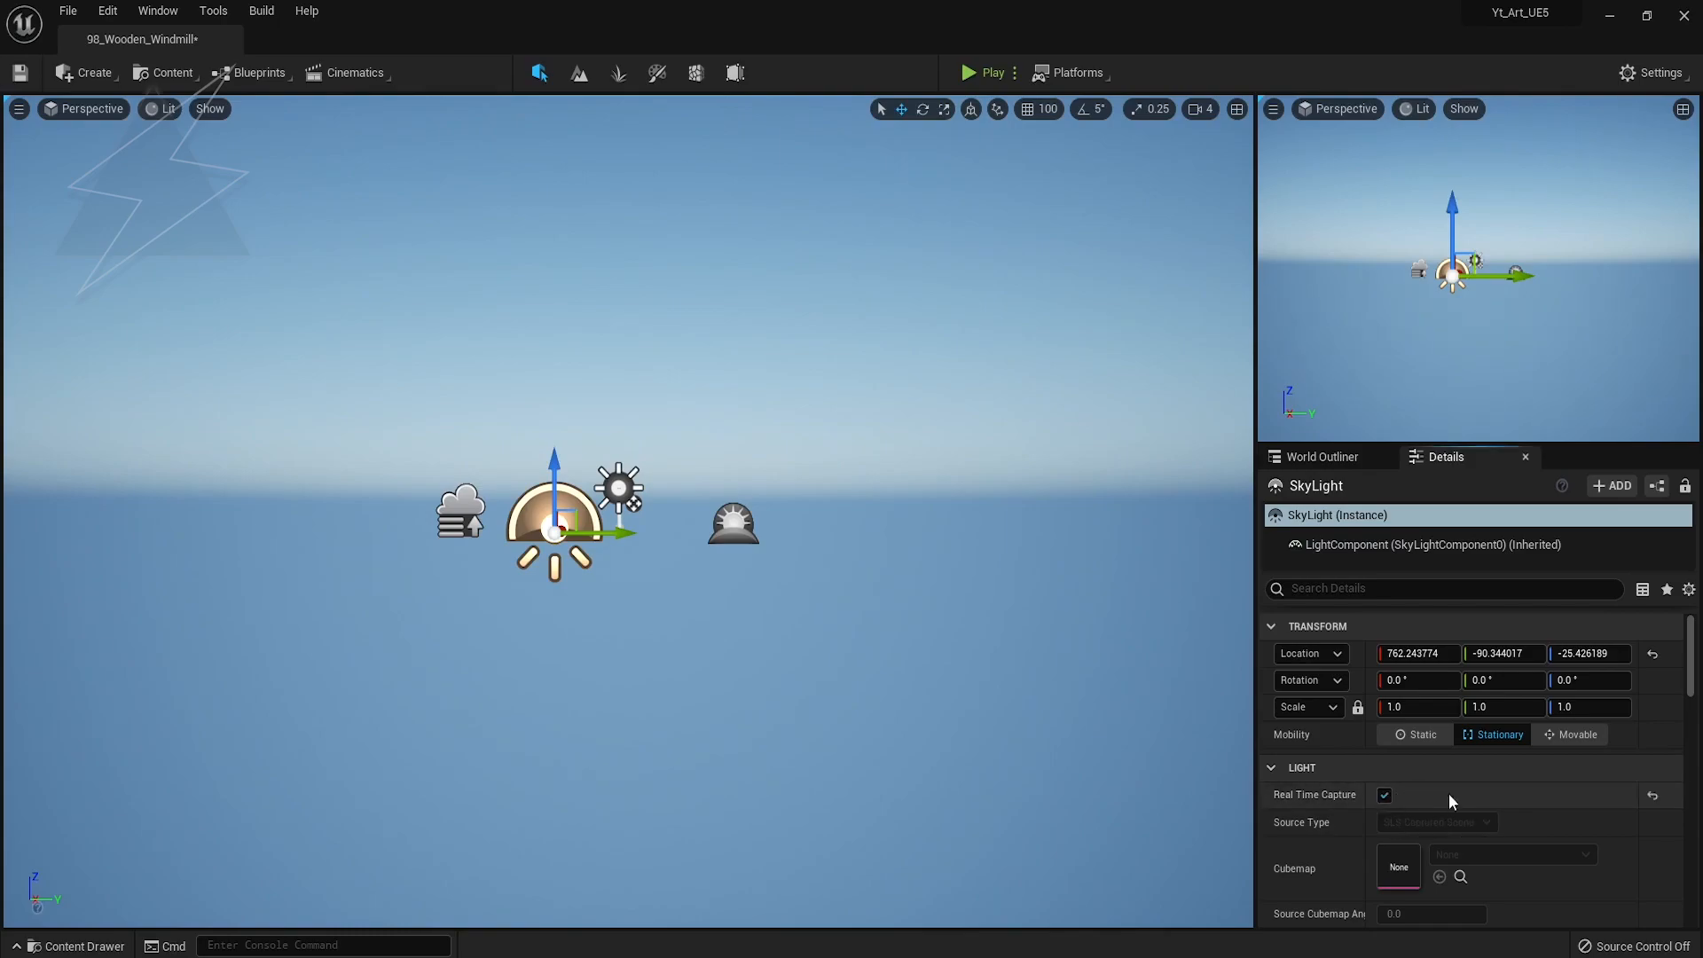
Set the sky light's mobility to Movable
left_click(1570, 734)
right_click_drag(553, 241, 554, 266)
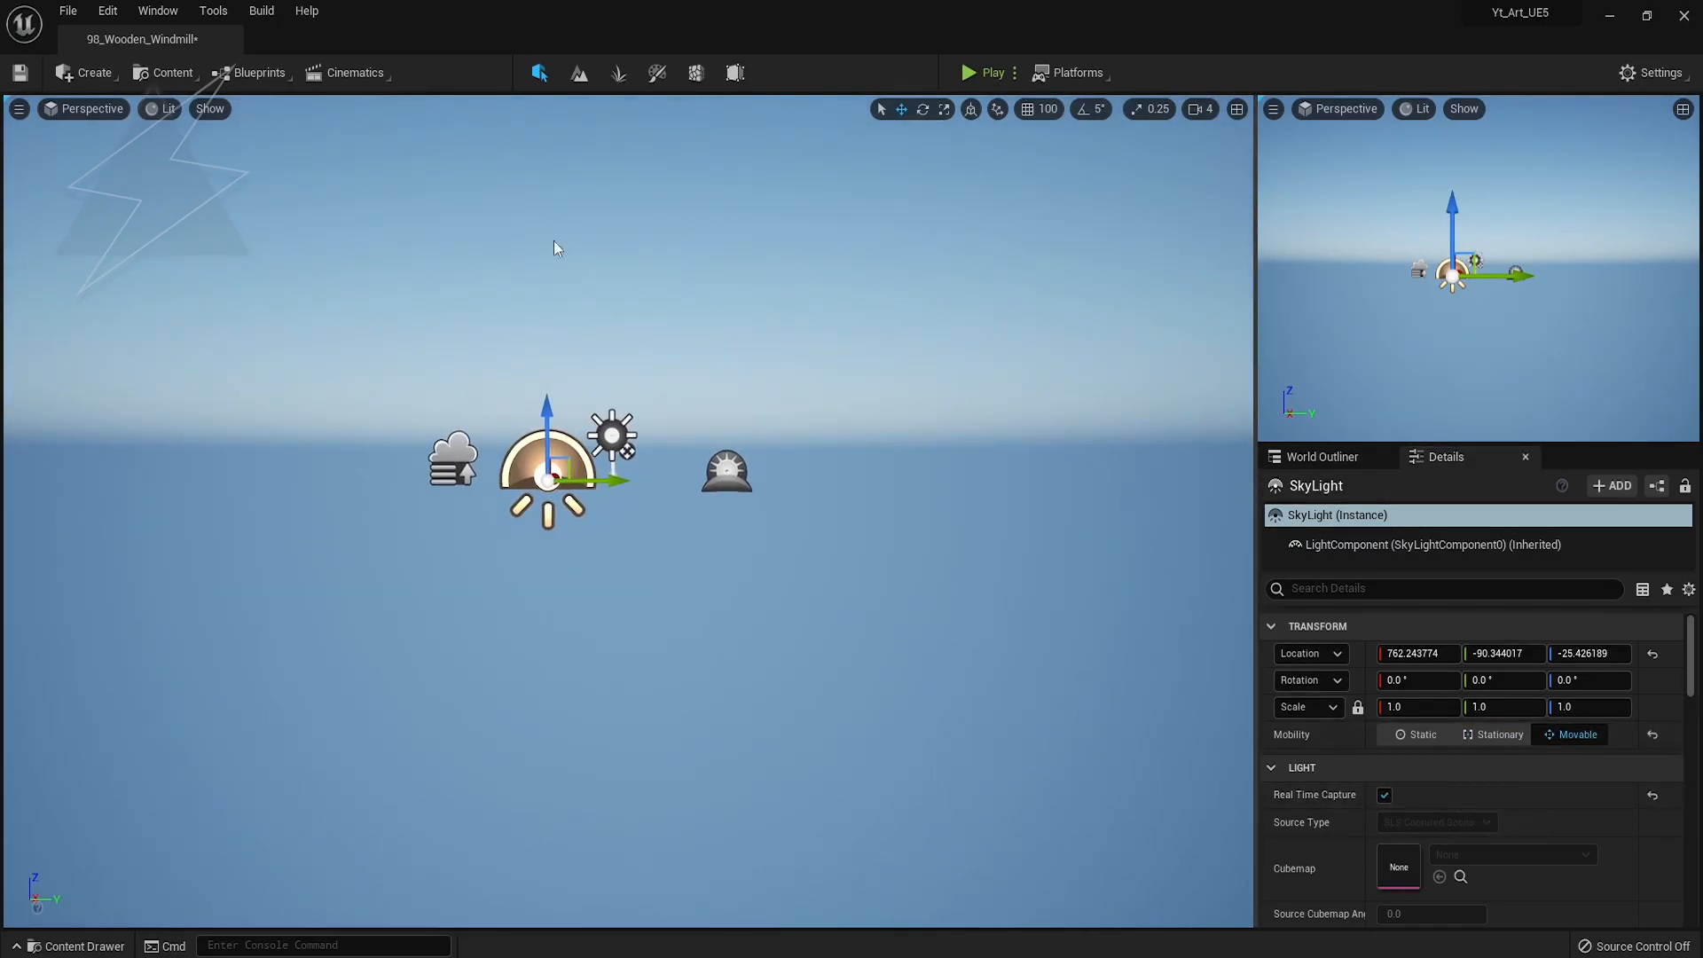
Create a new landscape with 63×63 quads, 2×2 sections per component and 8×8 components, and return to selection mode
left_click(579, 73)
left_click(148, 665)
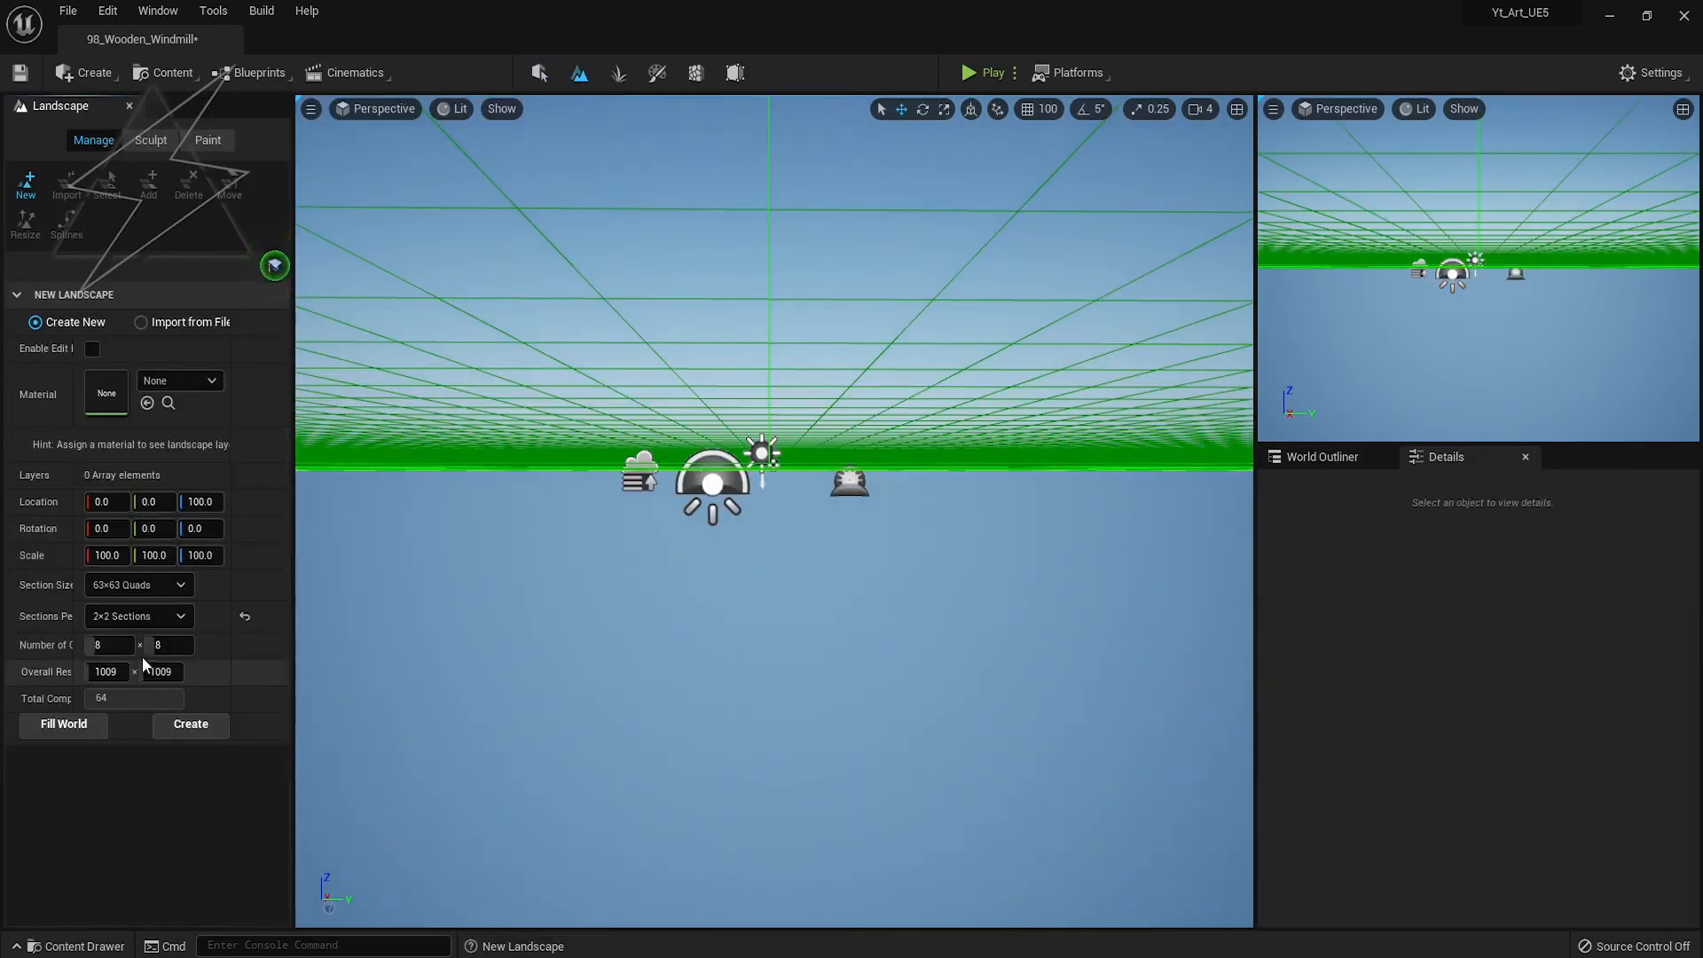
left_click(202, 729)
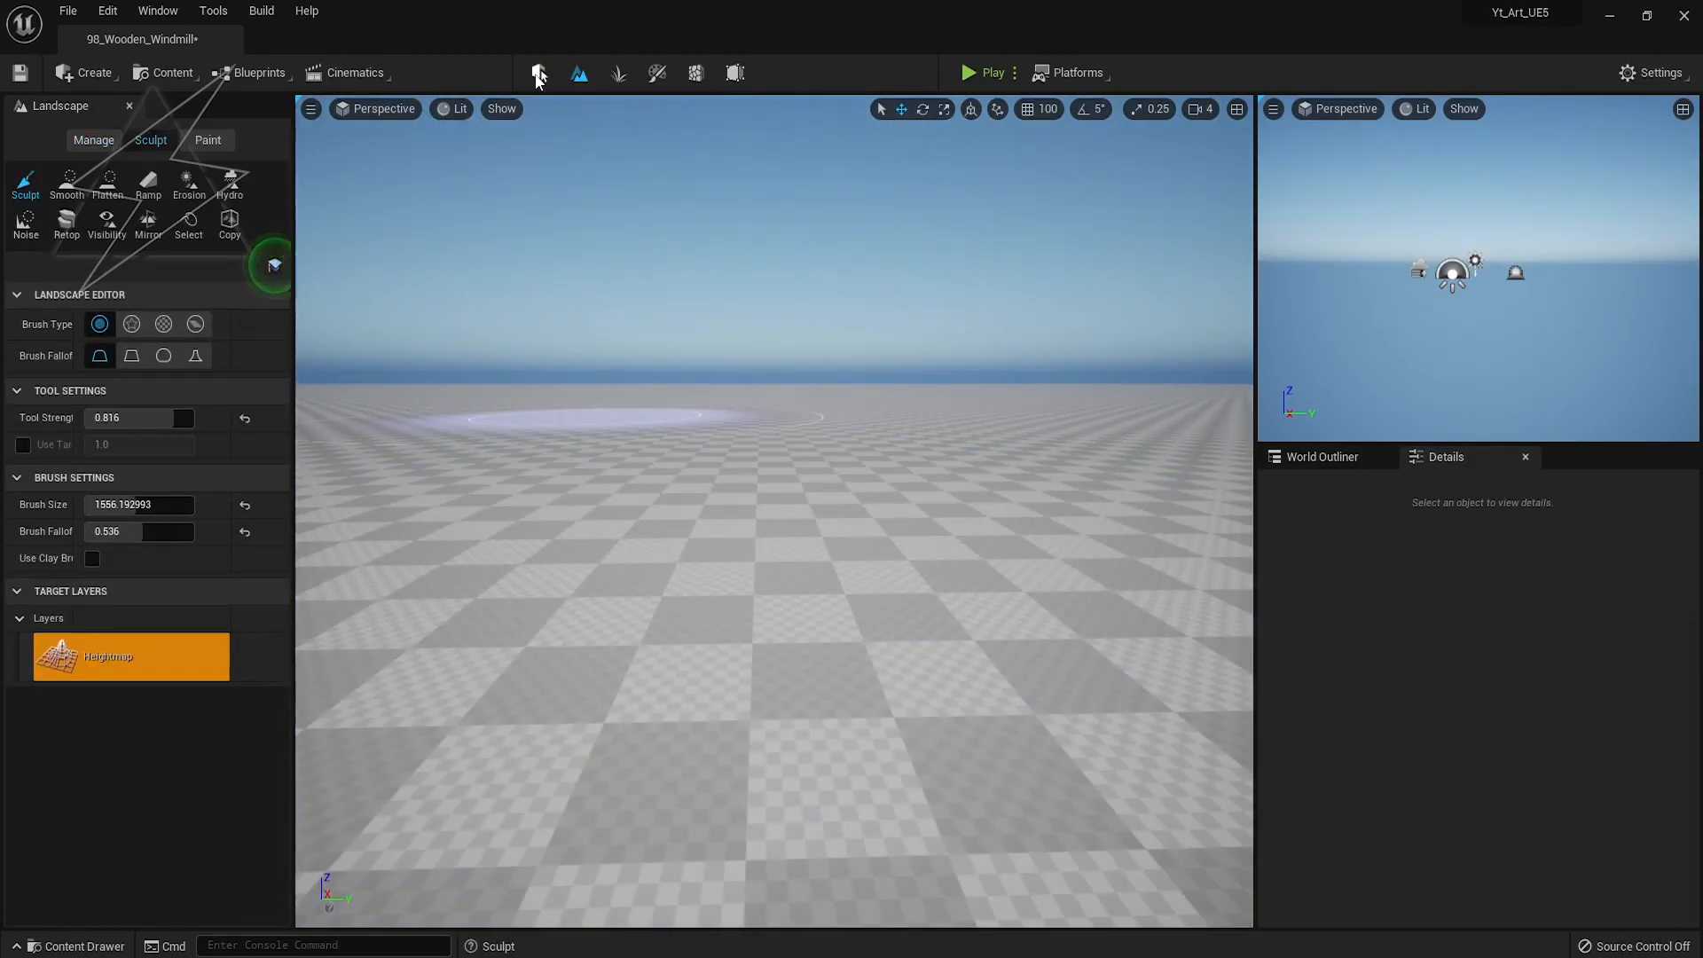
left_click(539, 74)
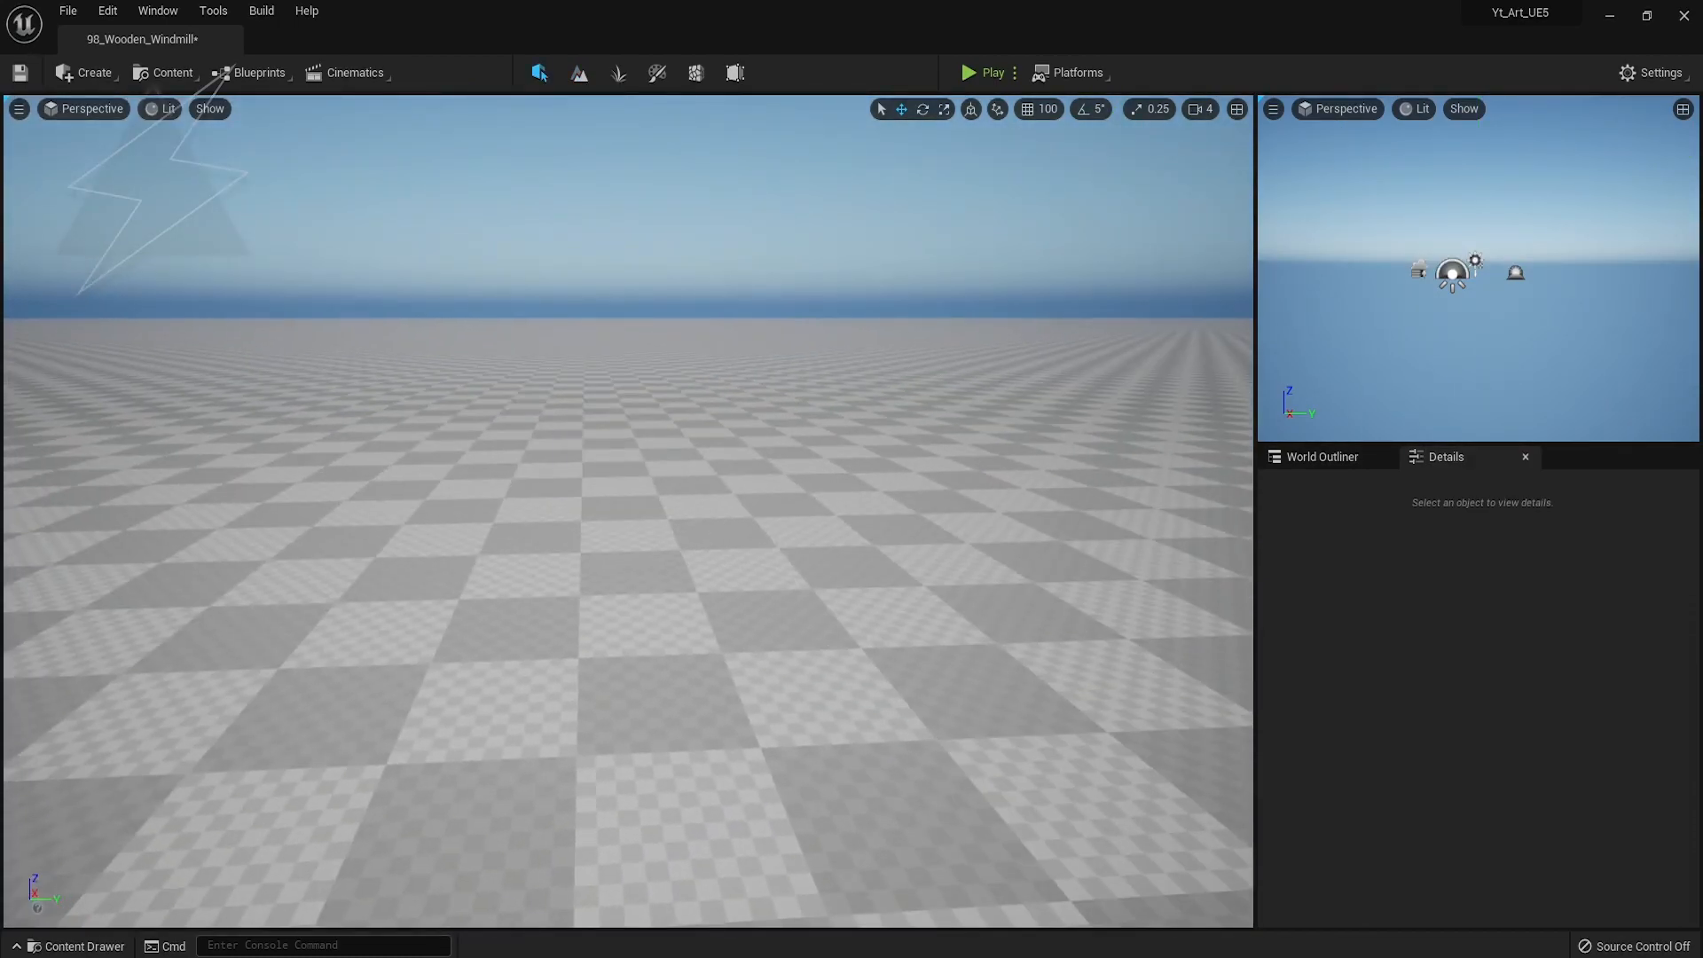
Assign the M_auto_landscape_instant material to the landscape
left_click(699, 605)
scroll(1534, 729, "down", 10)
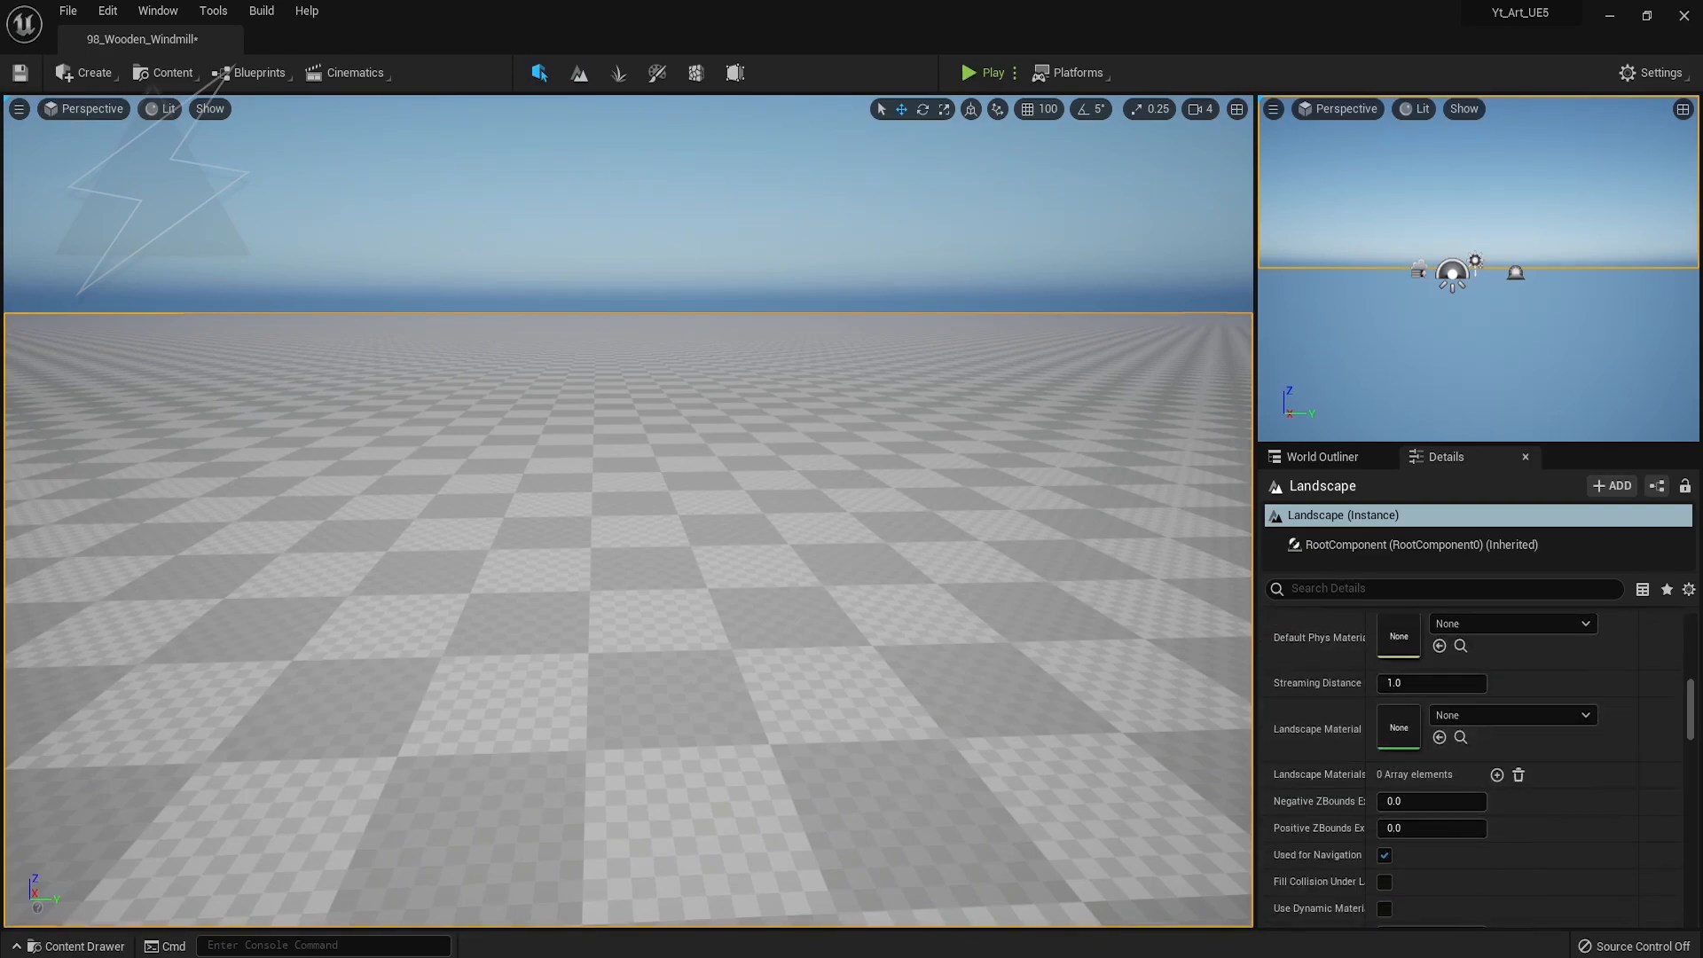
left_click(1441, 739)
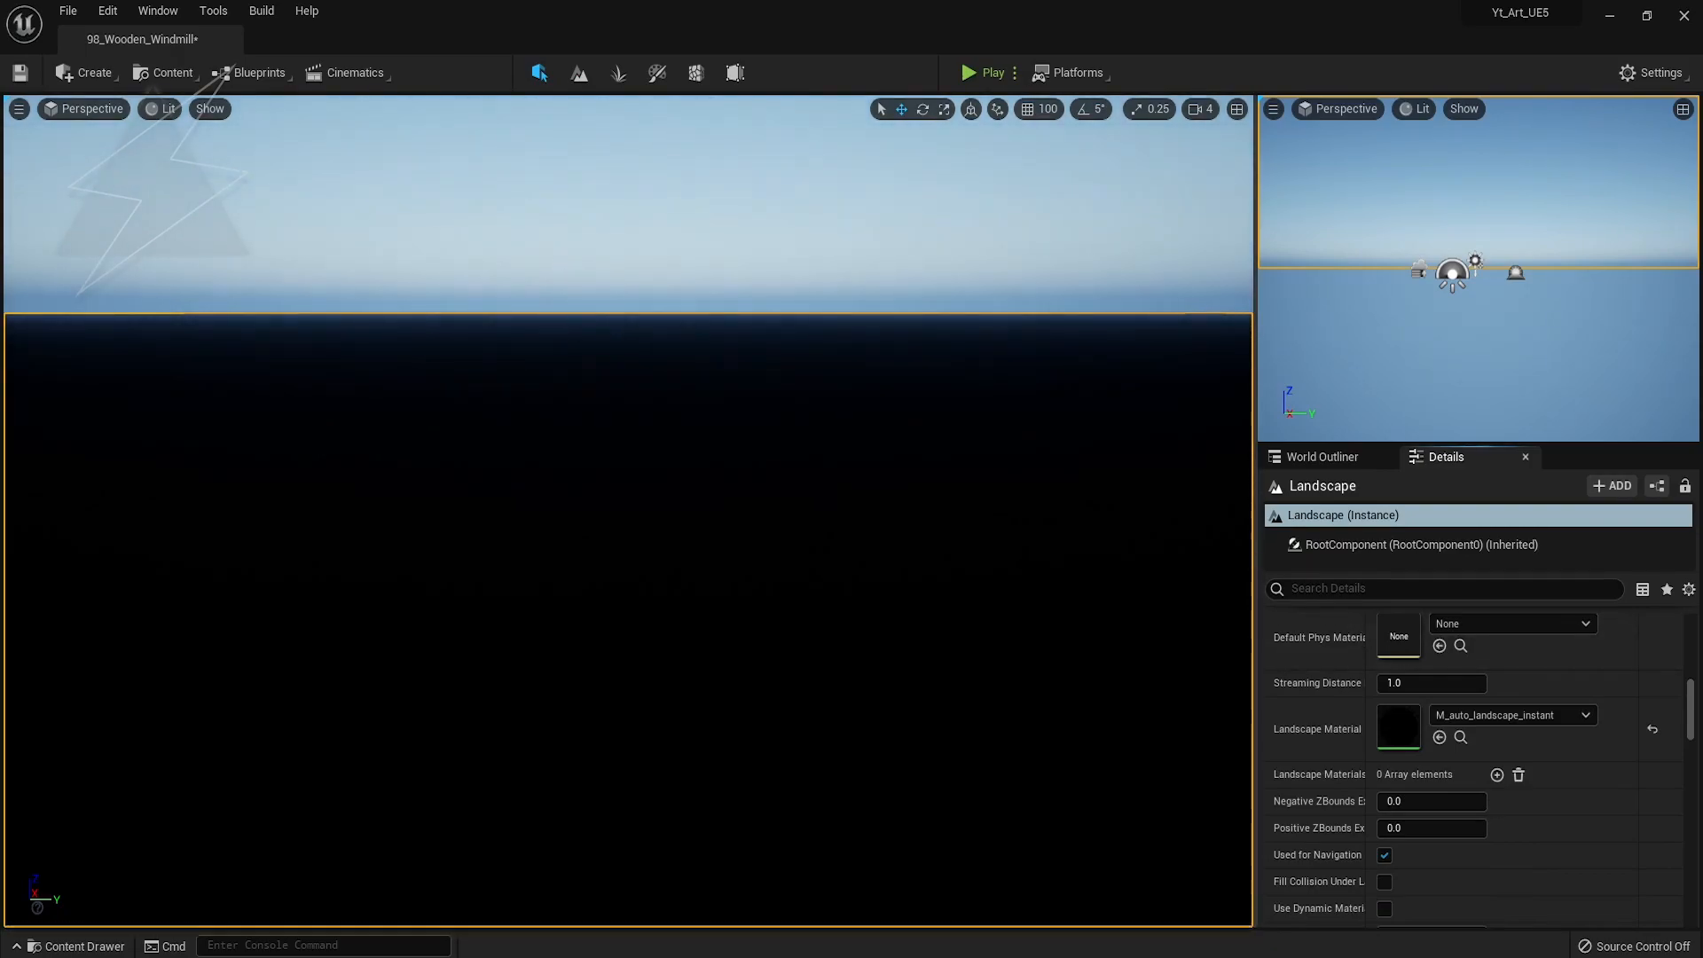
Create and save a non-weight-blended layer info for the landscape's Material_E paint layer, and return to selection mode
left_click(578, 73)
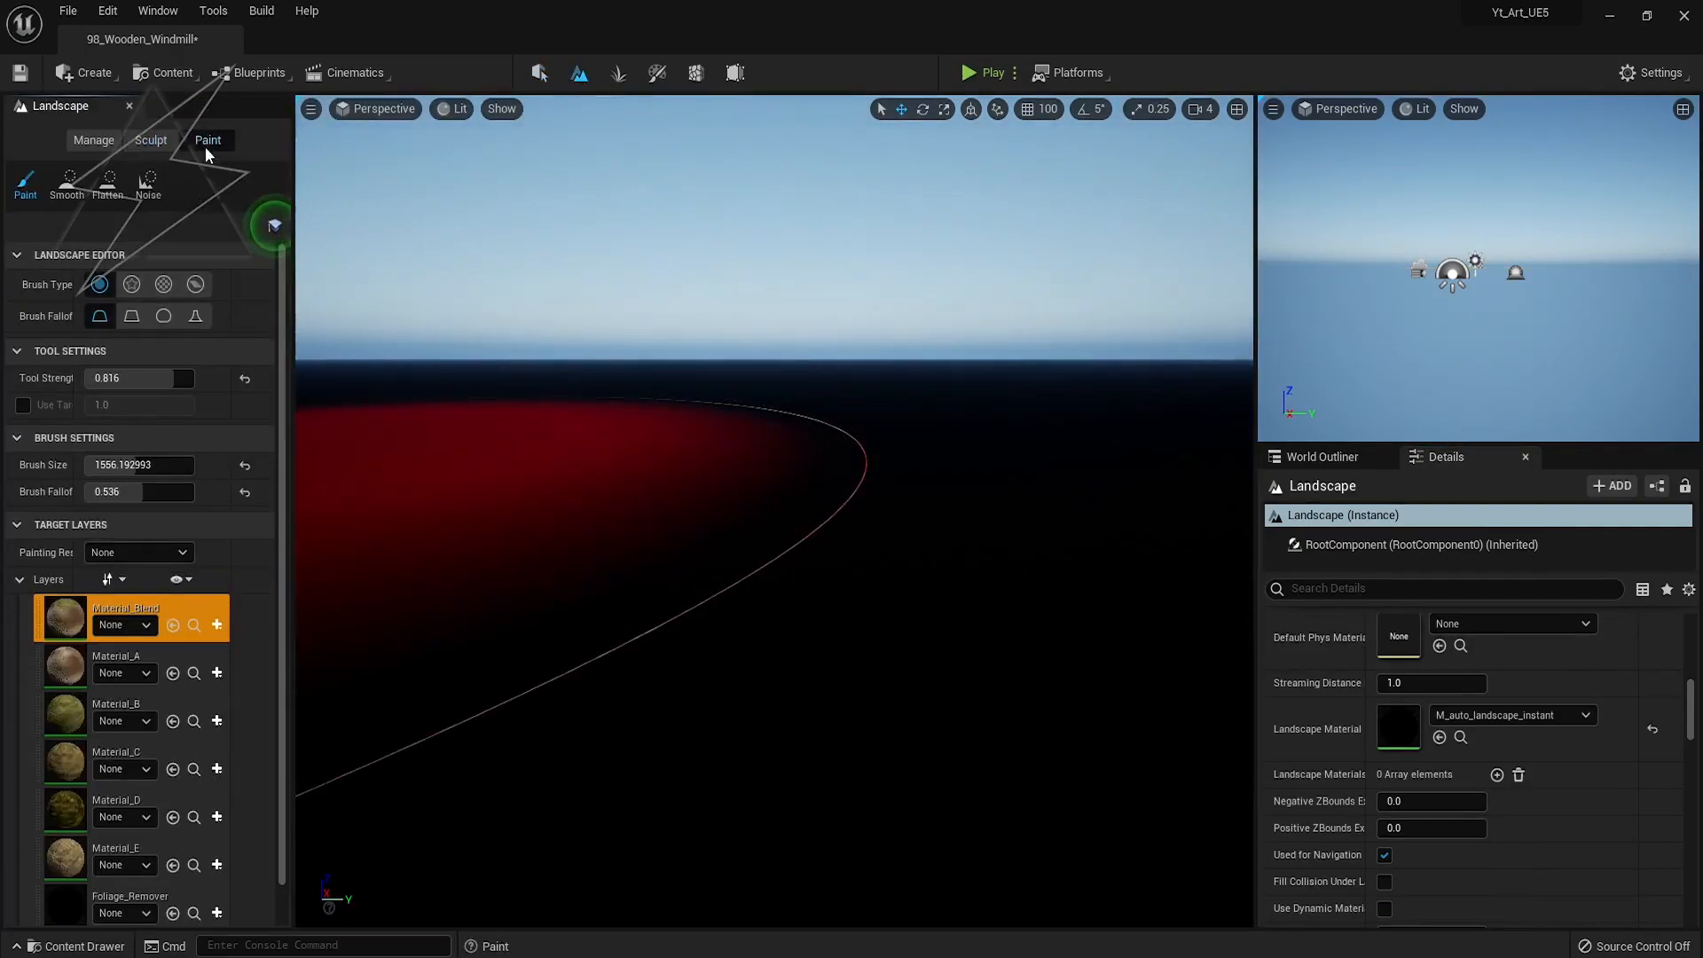
left_click(217, 865)
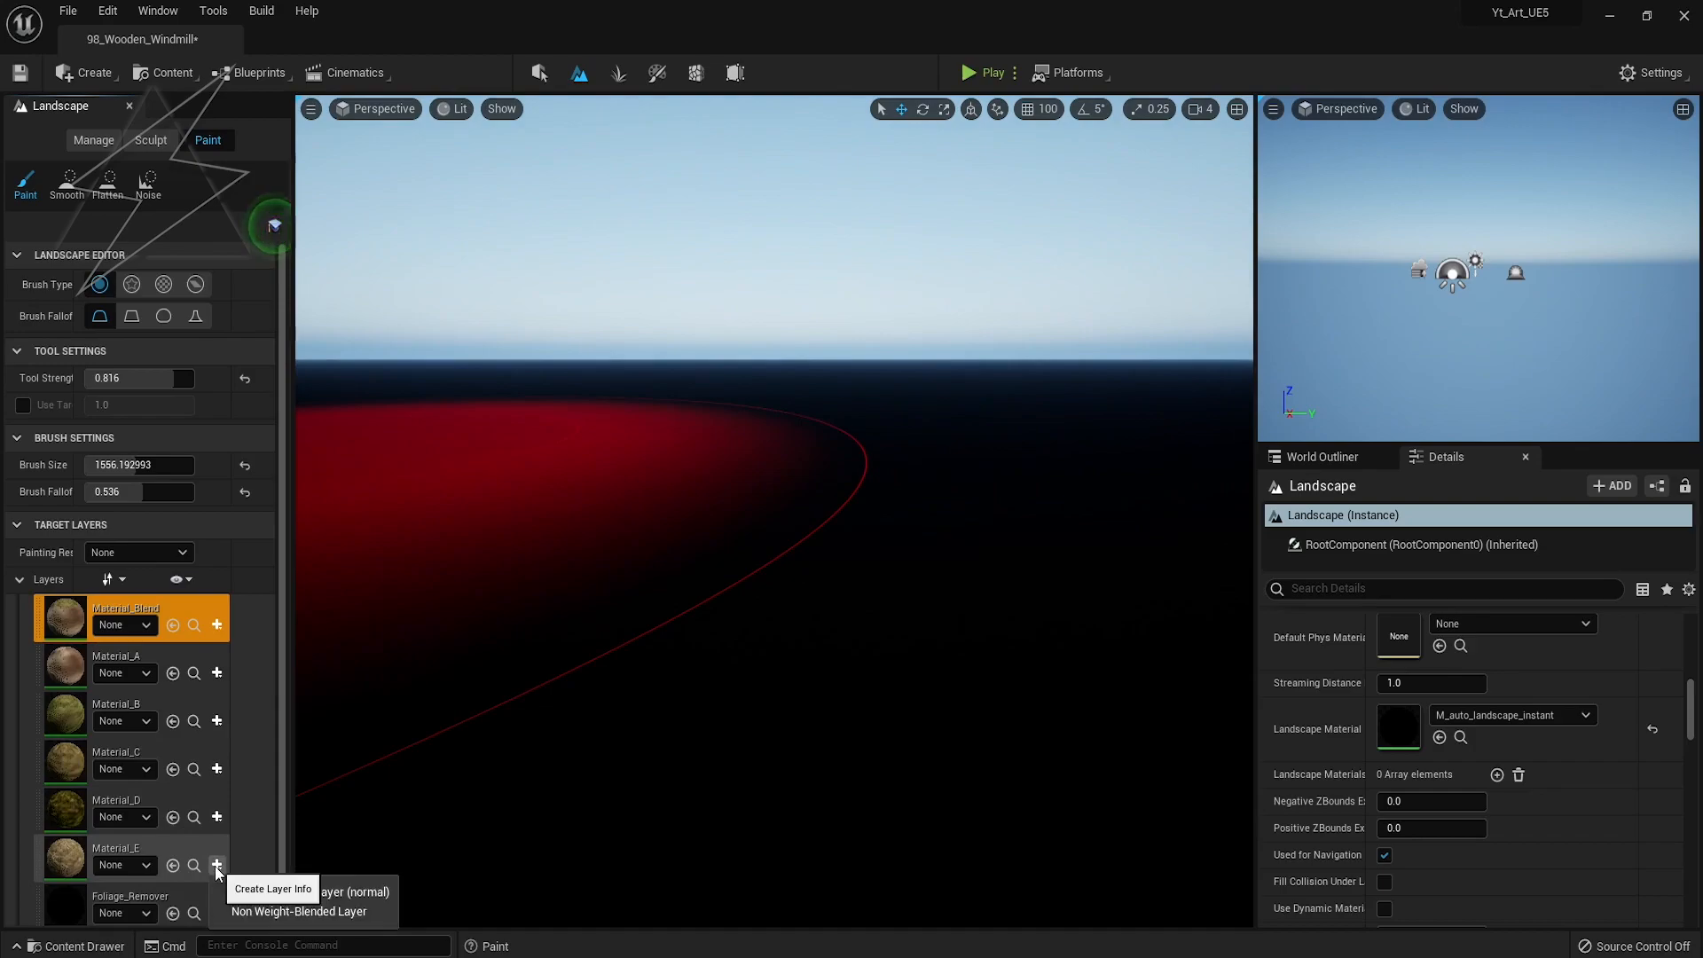
left_click(381, 888)
left_click(851, 674)
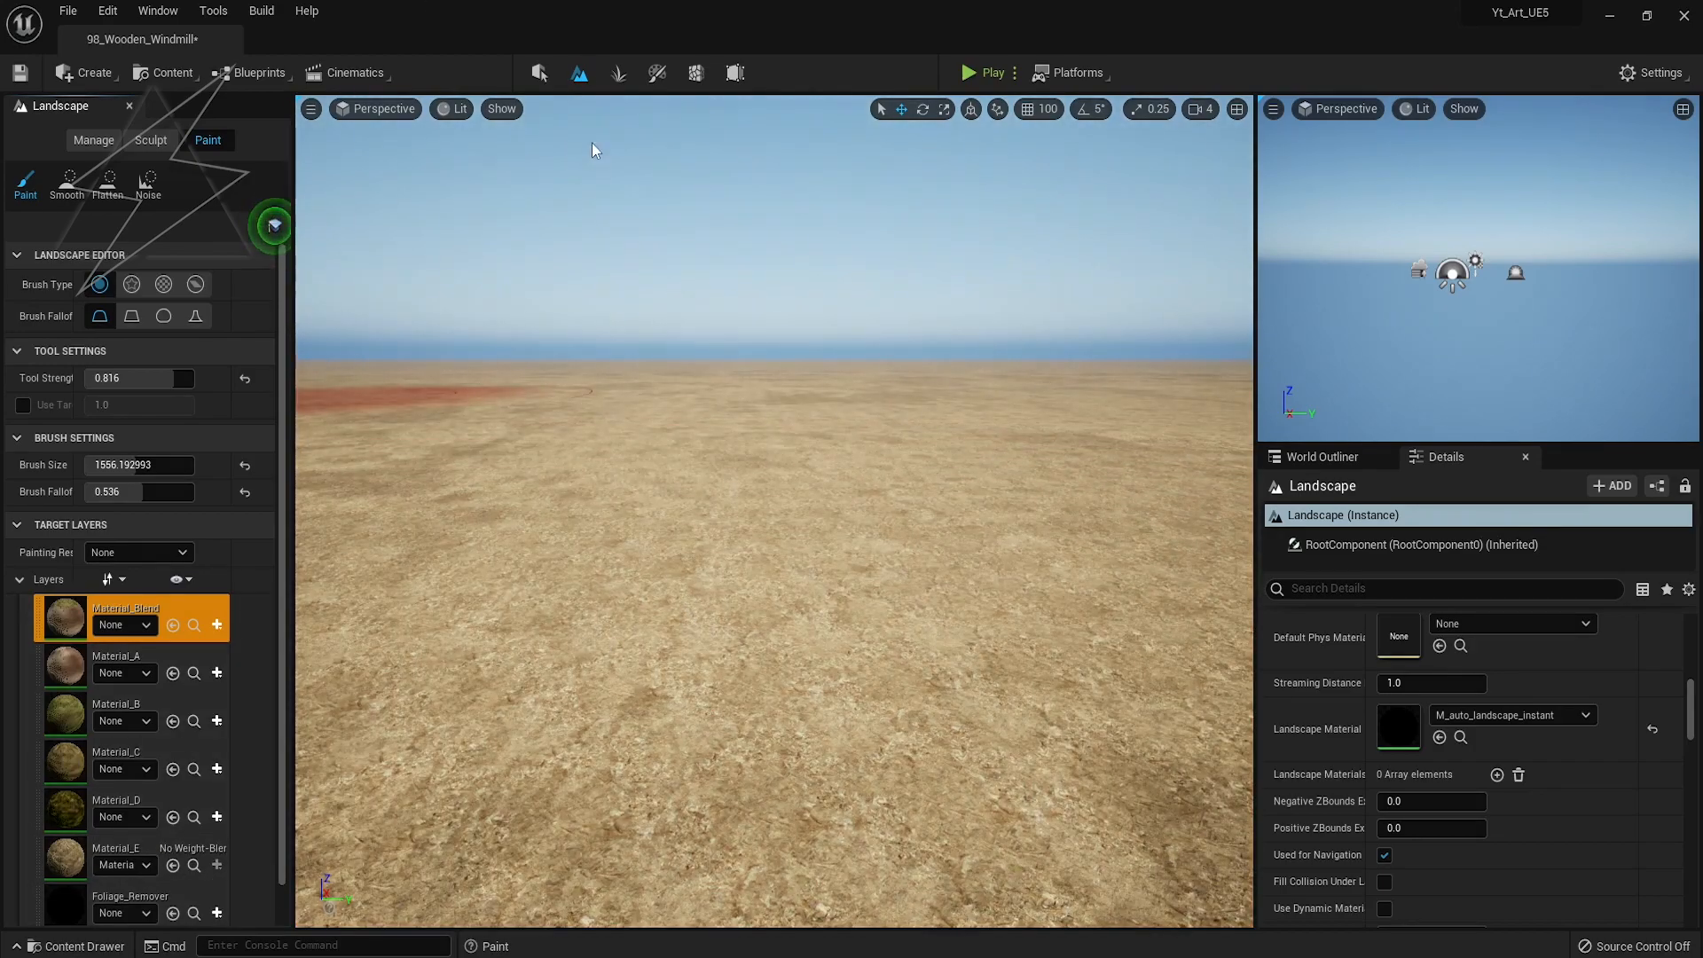
left_click(539, 73)
Place the SK_Mannequin on the ground in the left foreground of the shot
right_click_drag(762, 463, 760, 462)
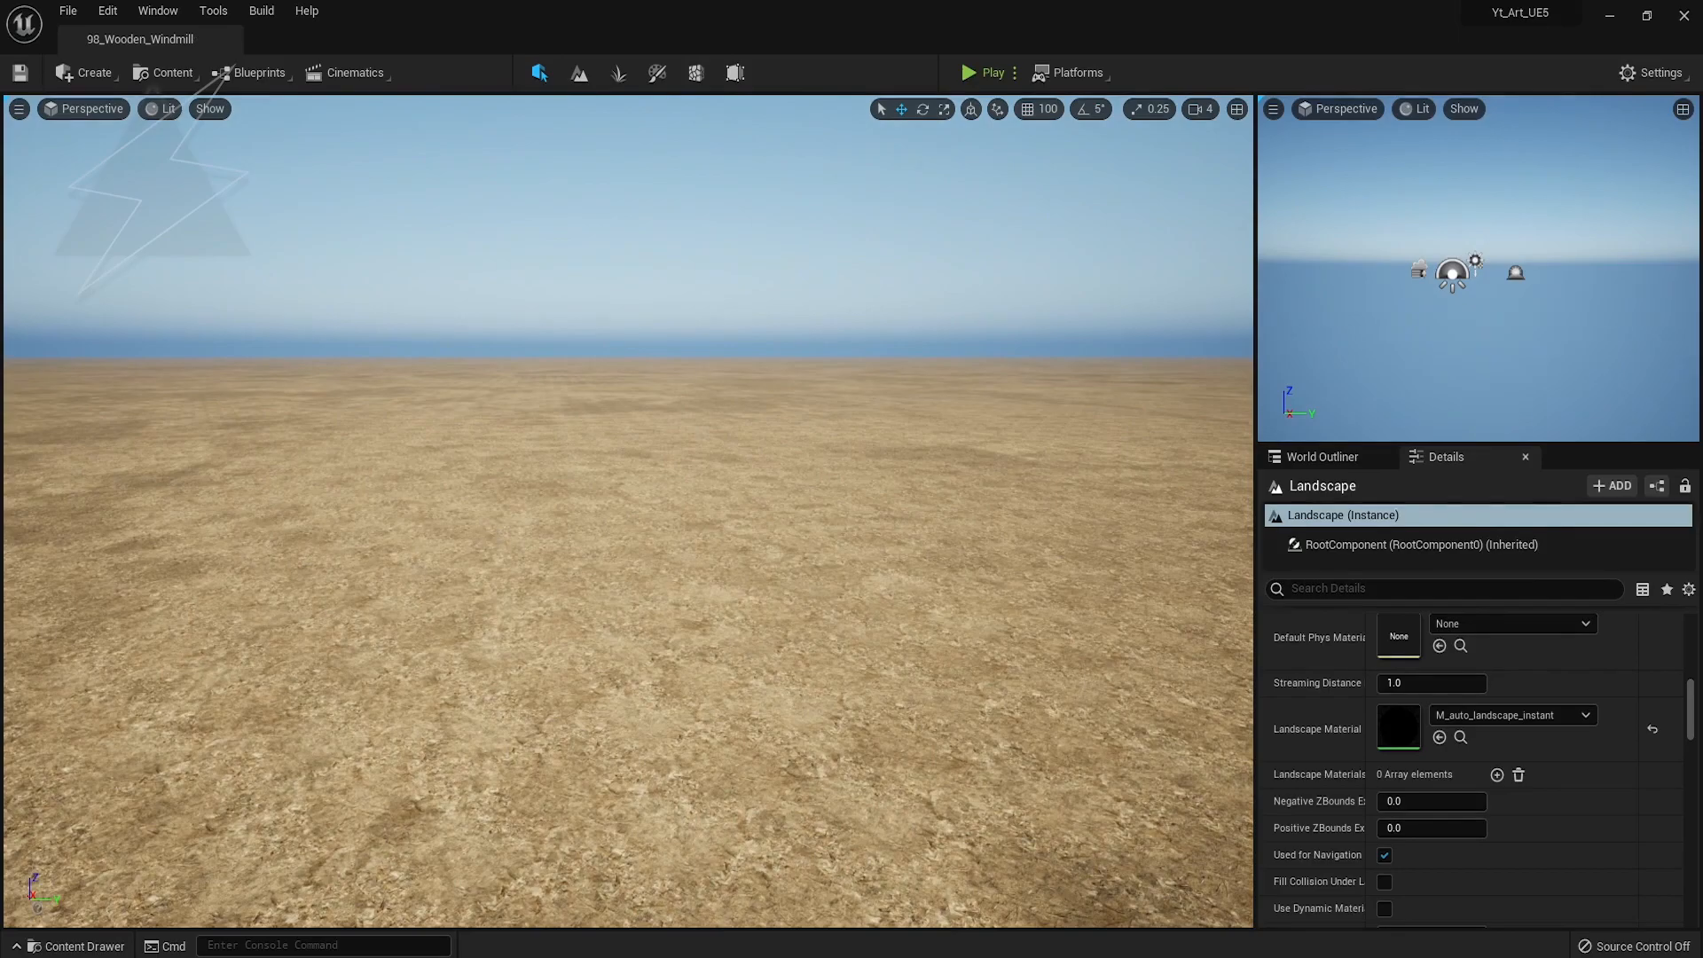
right_click_drag(486, 507, 486, 506)
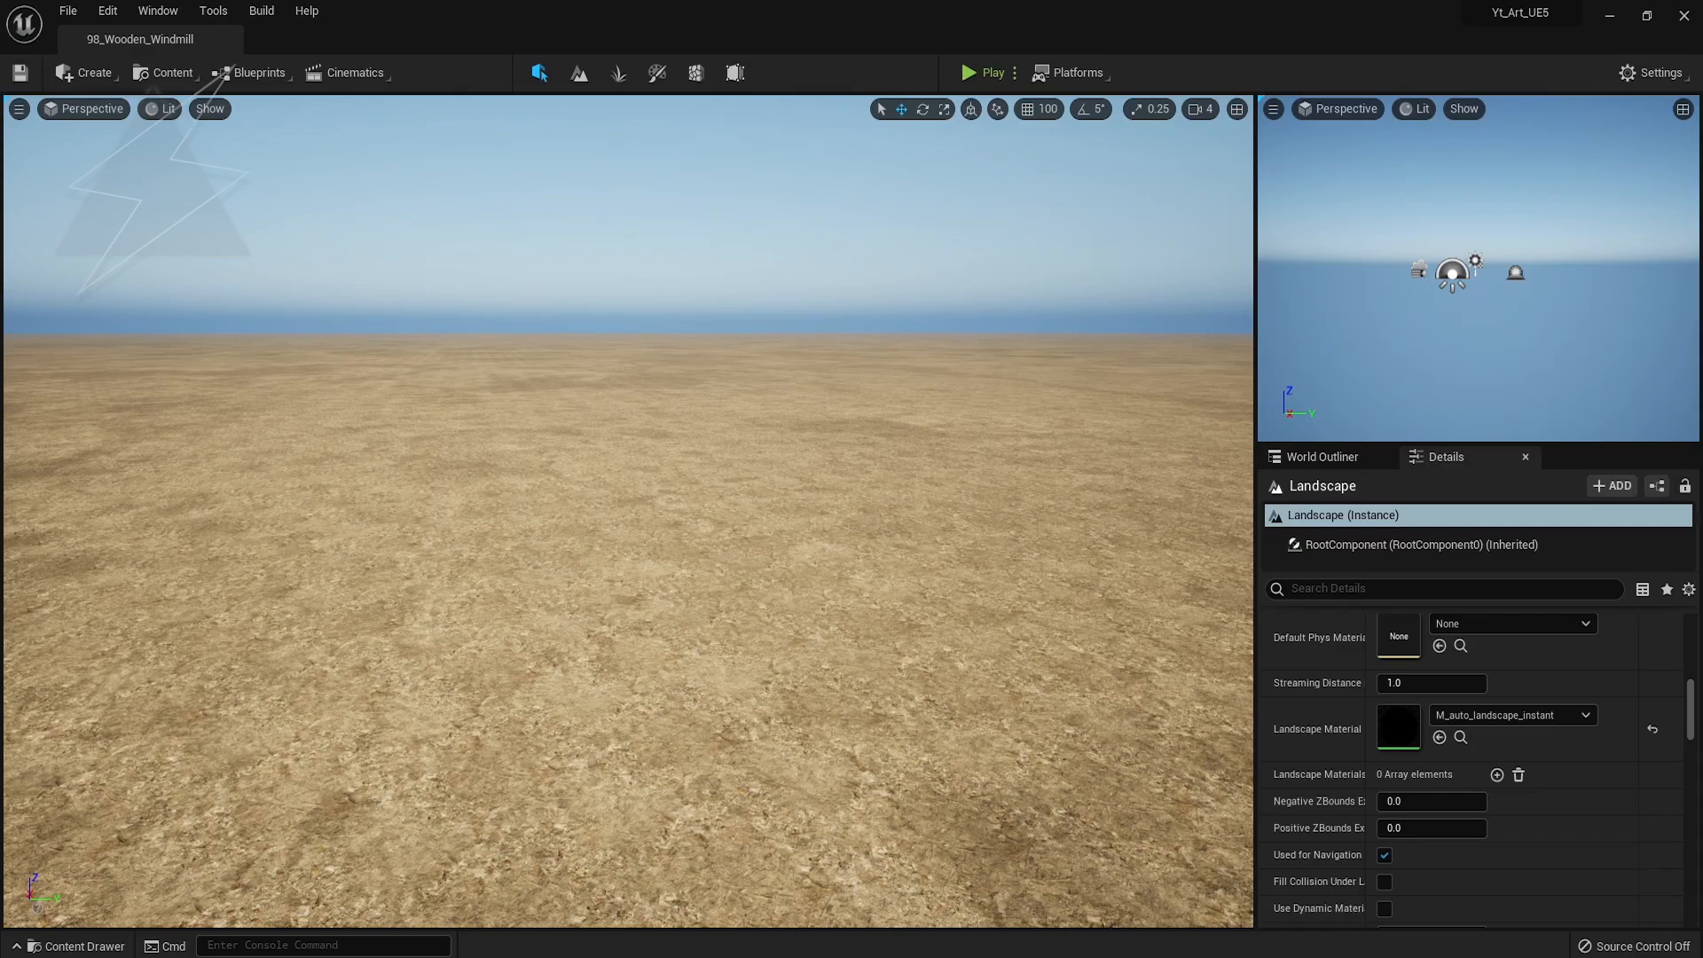
left_click_drag(114, 780, 224, 676)
right_click_drag(492, 763, 492, 735)
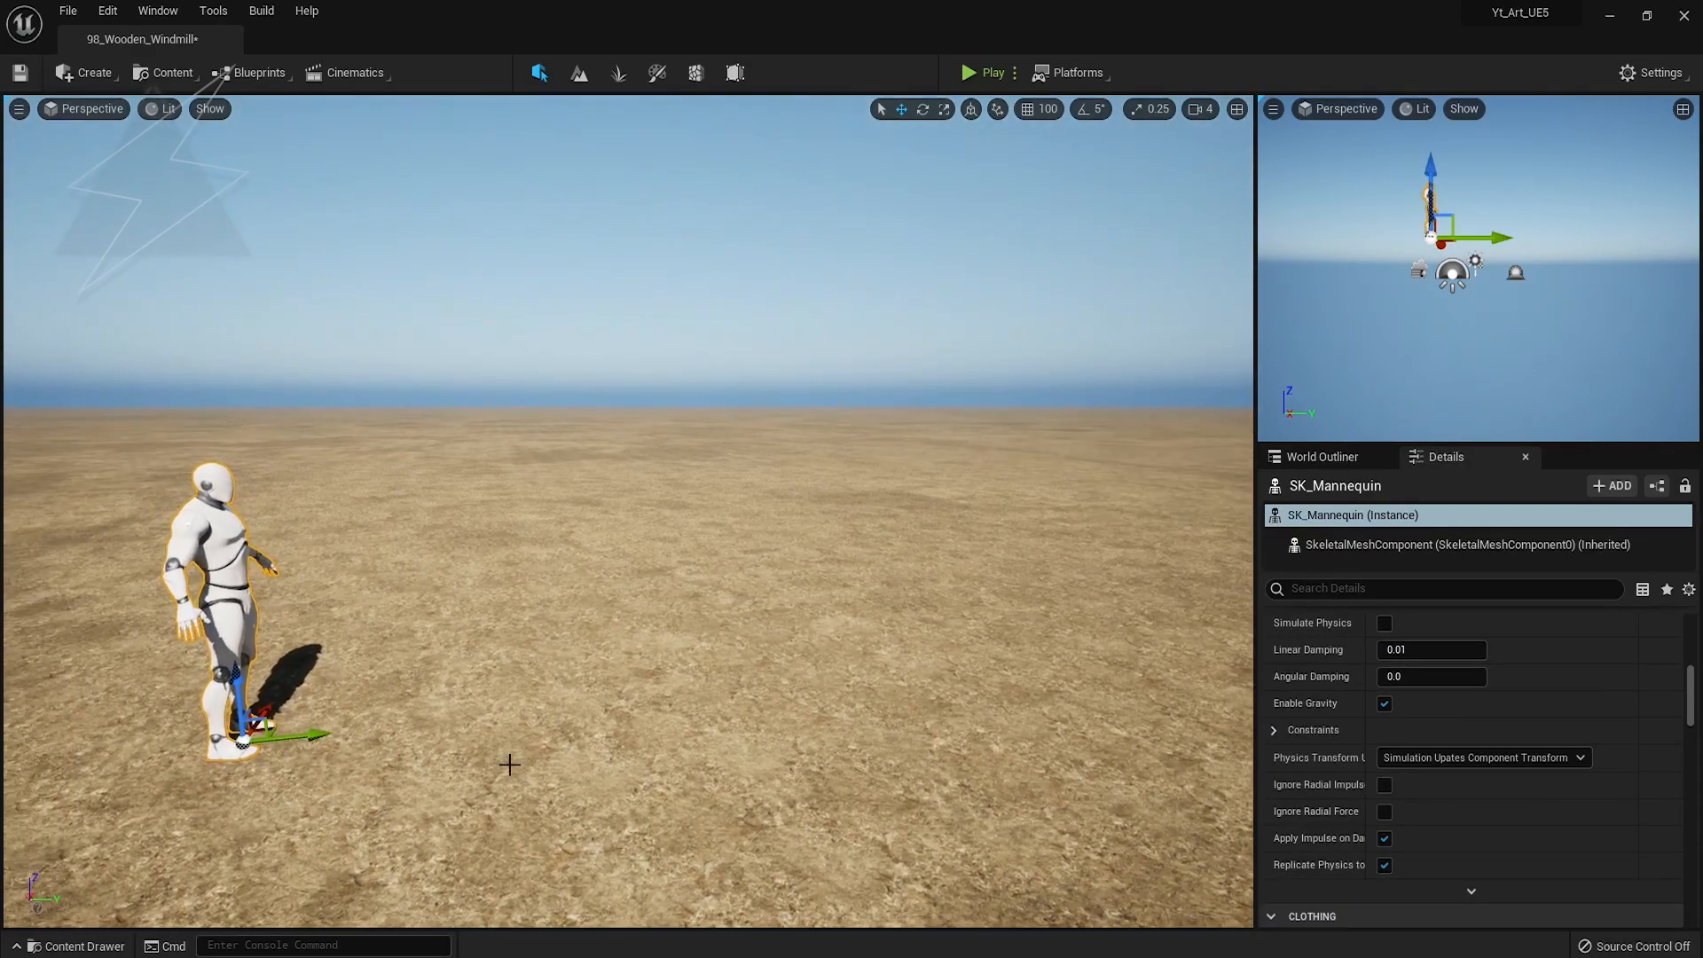
Show the viewport full screen and frame the mannequin at the left side of the shot
key("F11")
mouse_move(590, 788)
right_mouse_down()
mouse_move(617, 775)
mouse_move(605, 741)
mouse_move(599, 767)
right_mouse_up()
key("s")
key("s")
key("q")
key("w")
key("e")
right_click_drag(1448, 149, 1454, 155)
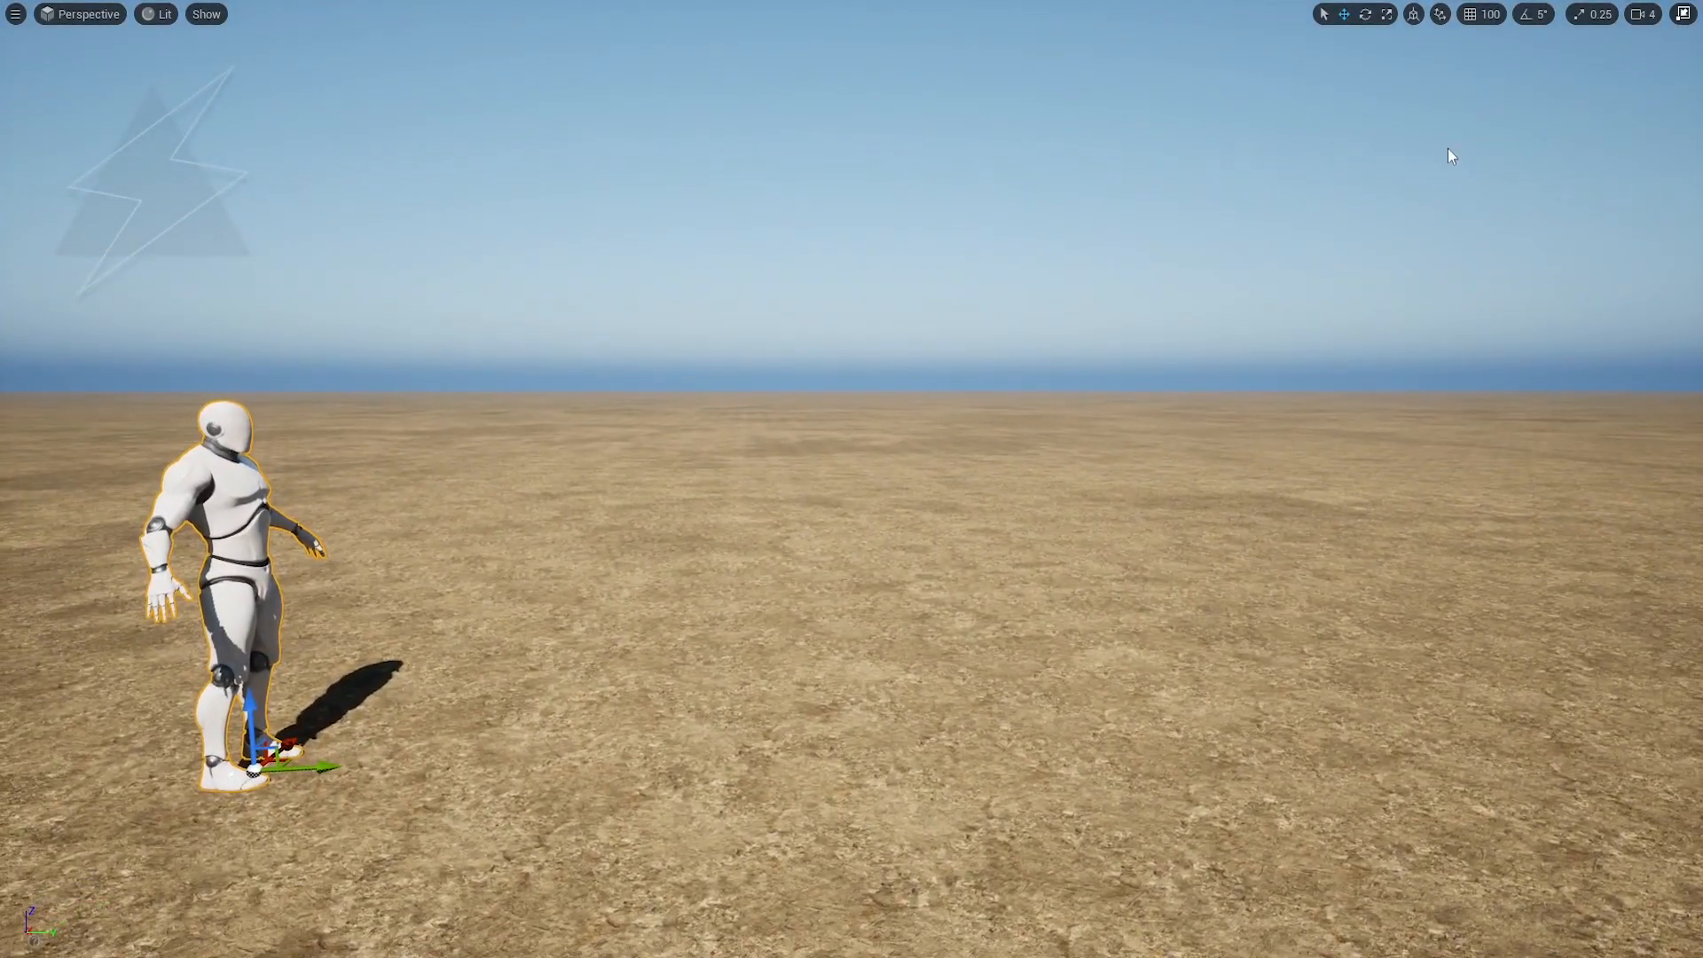
Lower the viewport camera speed to 3 and refine the framing of the foreground mannequin
left_click(1646, 14)
key("w")
mouse_move(950, 606)
right_mouse_down()
mouse_move(948, 588)
mouse_move(938, 604)
right_mouse_up()
key("q")
key("e")
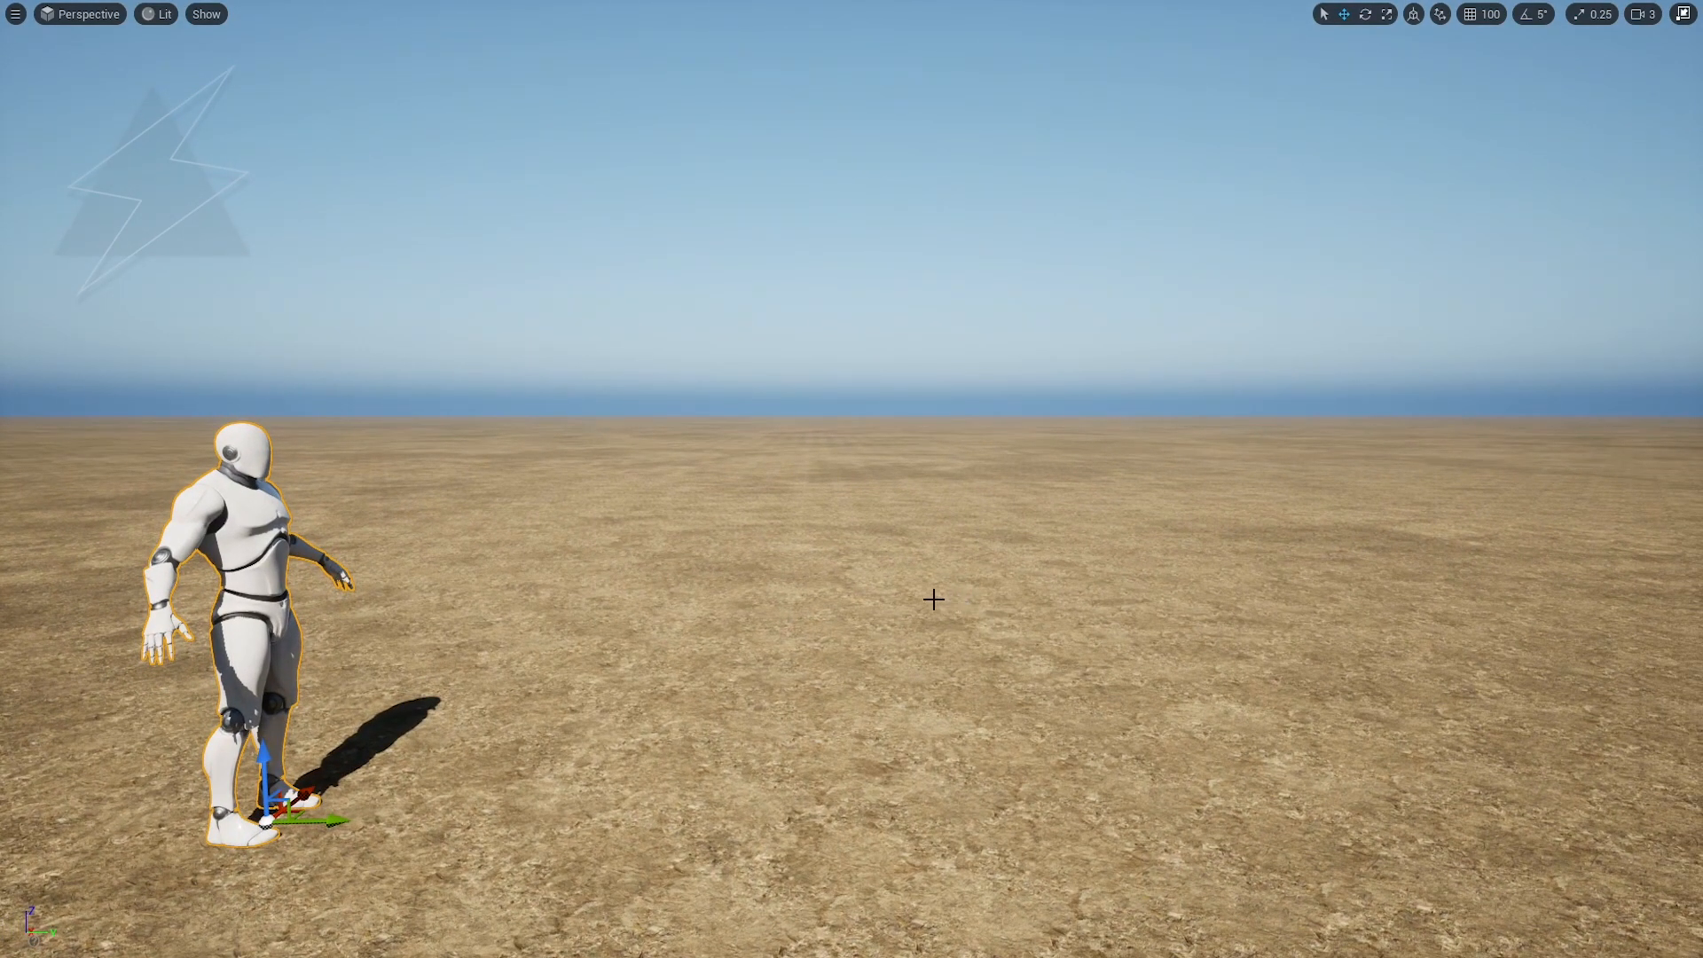
scroll(329, 792, "up", 2)
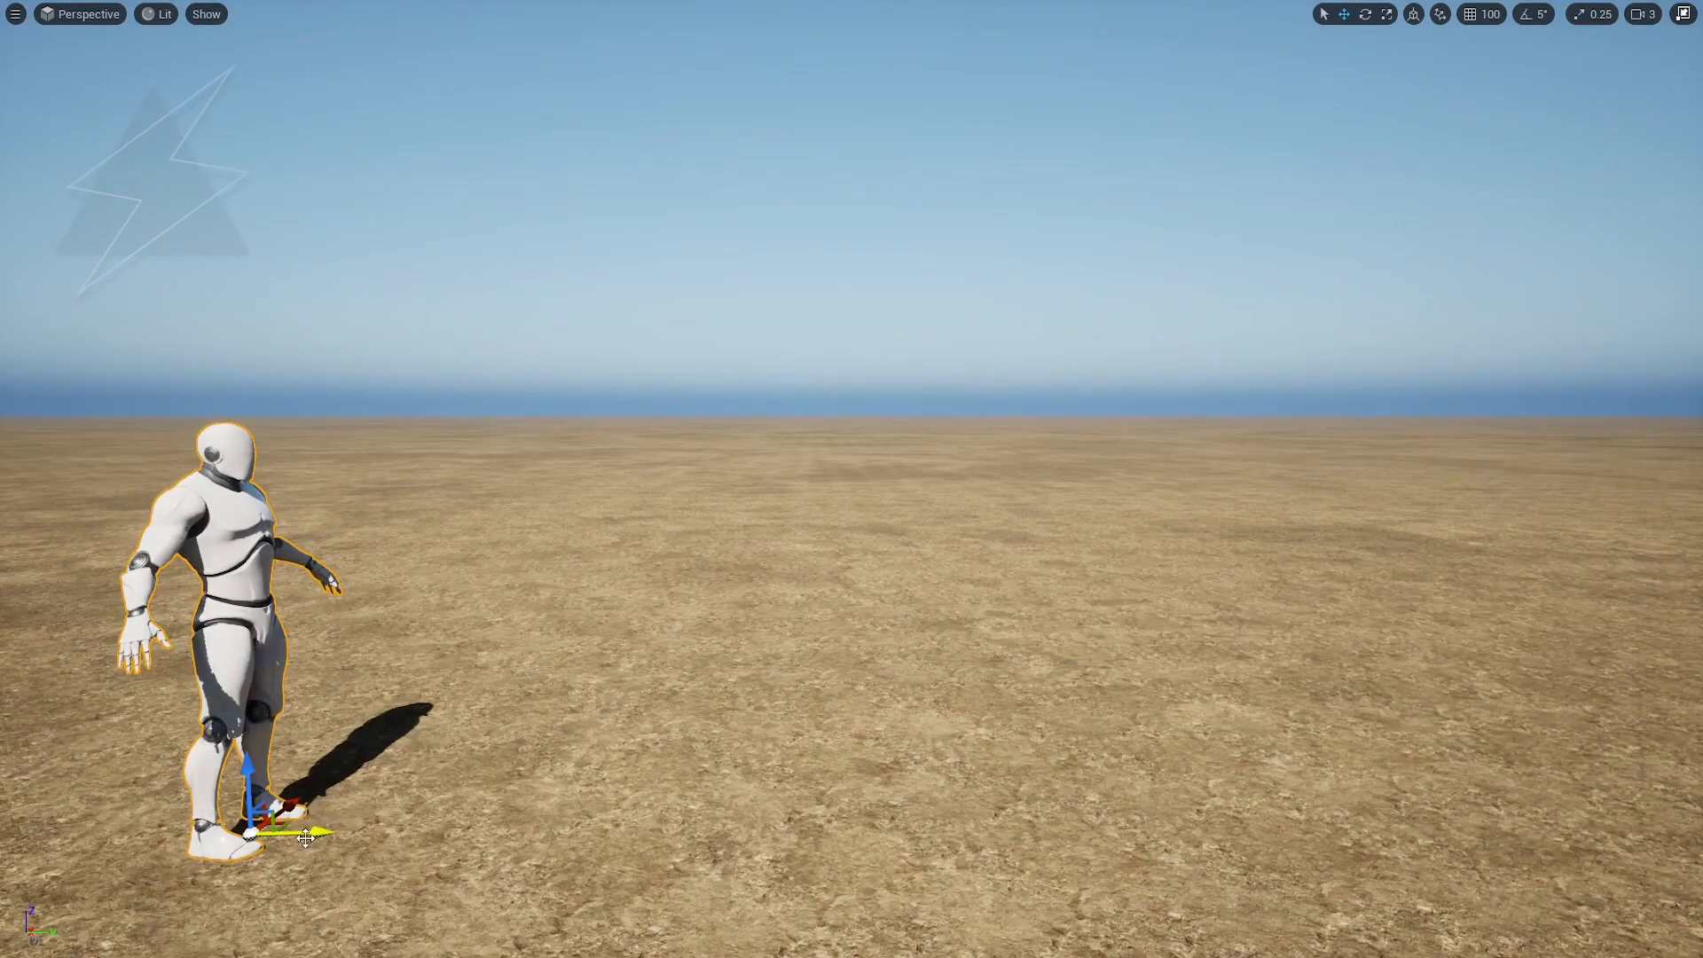
Duplicate the mannequin, move the copy into the distance right of centre, and leave the full-screen viewport
left_click_drag(306, 838, 1184, 563, "alt")
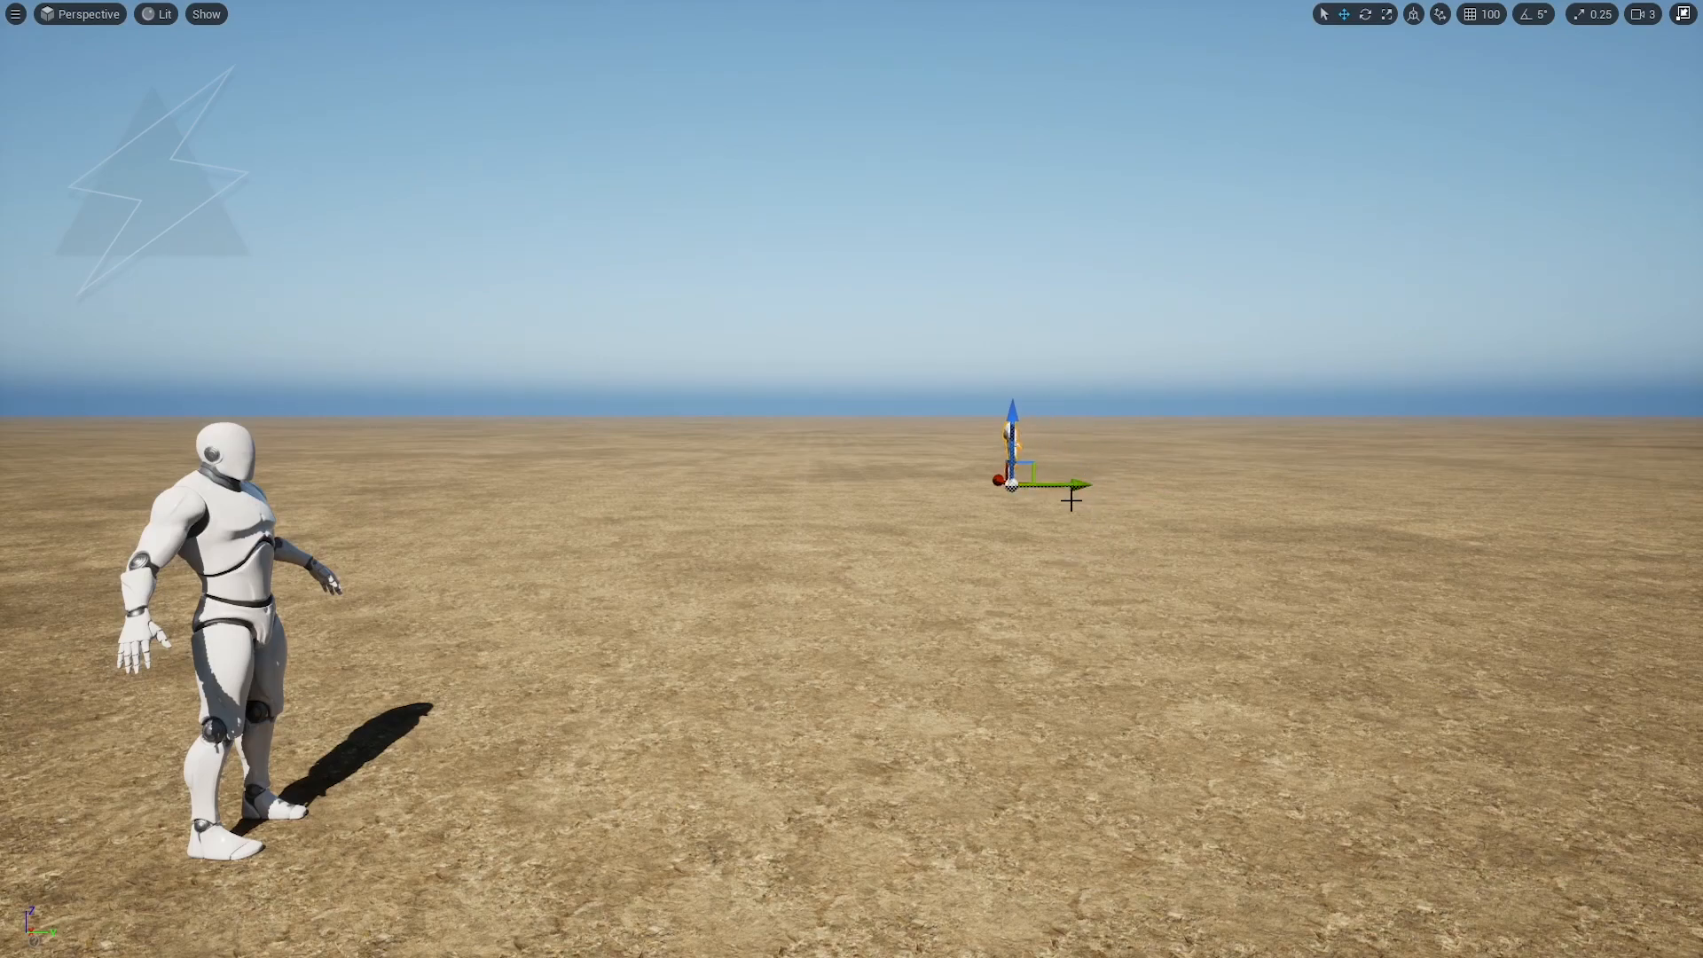
key("F11")
Switch to landscape sculpting, try raising the ground near the distant mannequin, and undo the stroke
left_click(579, 73)
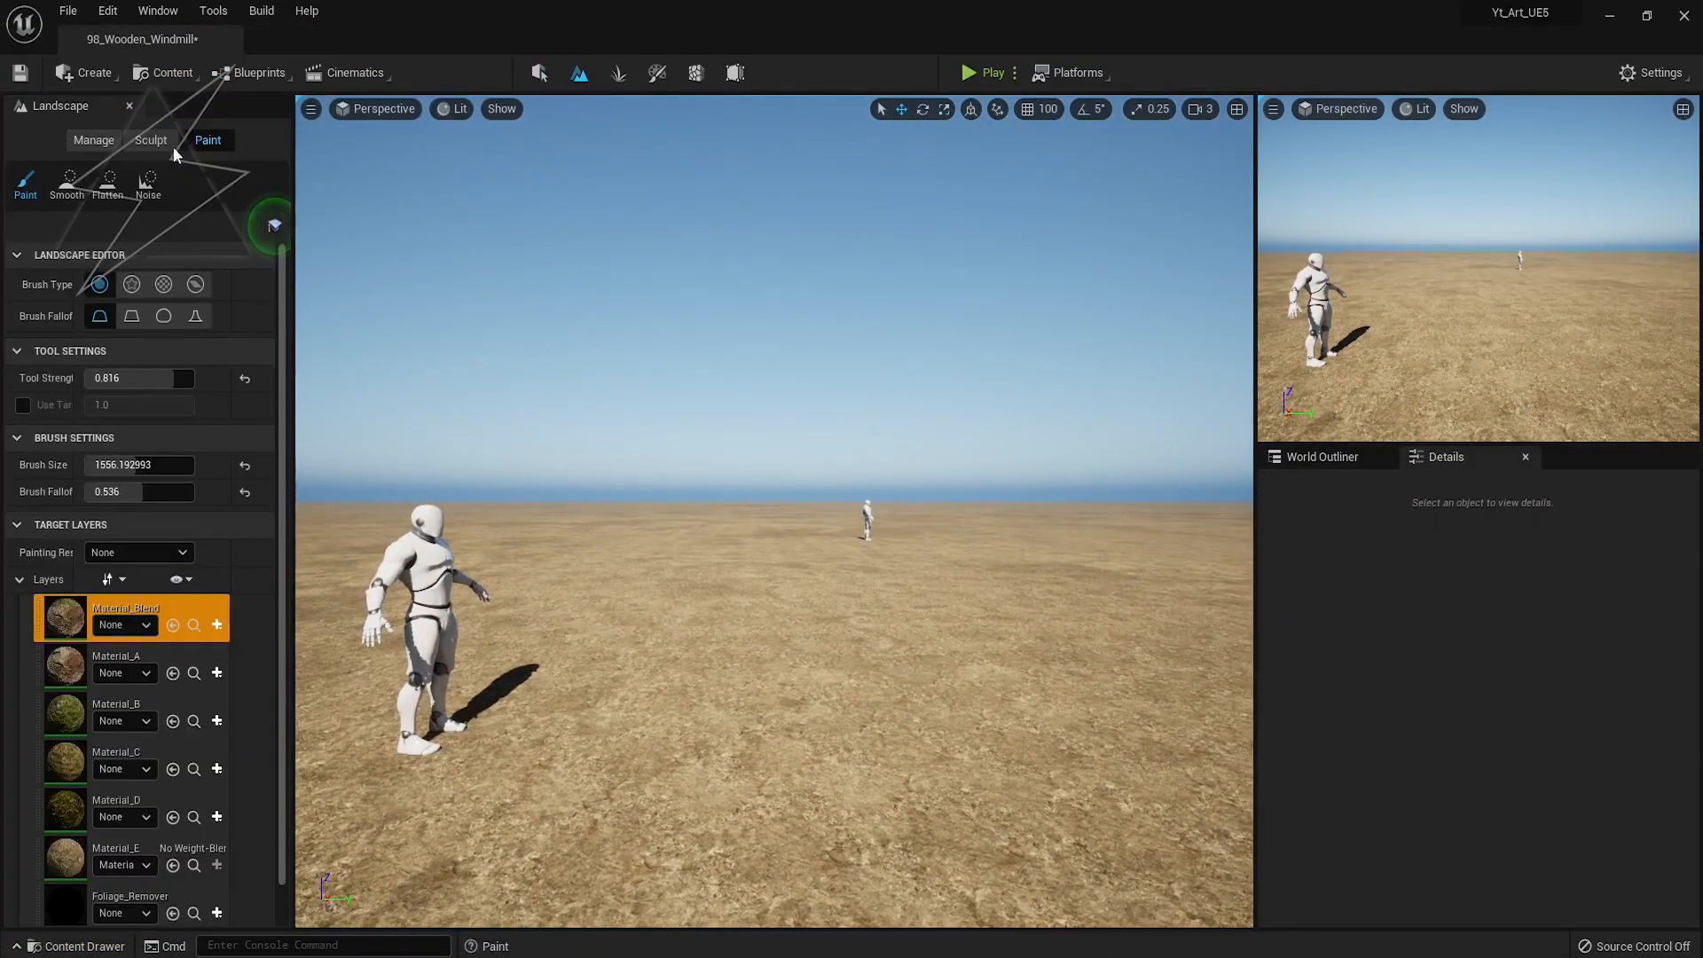
left_click(151, 140)
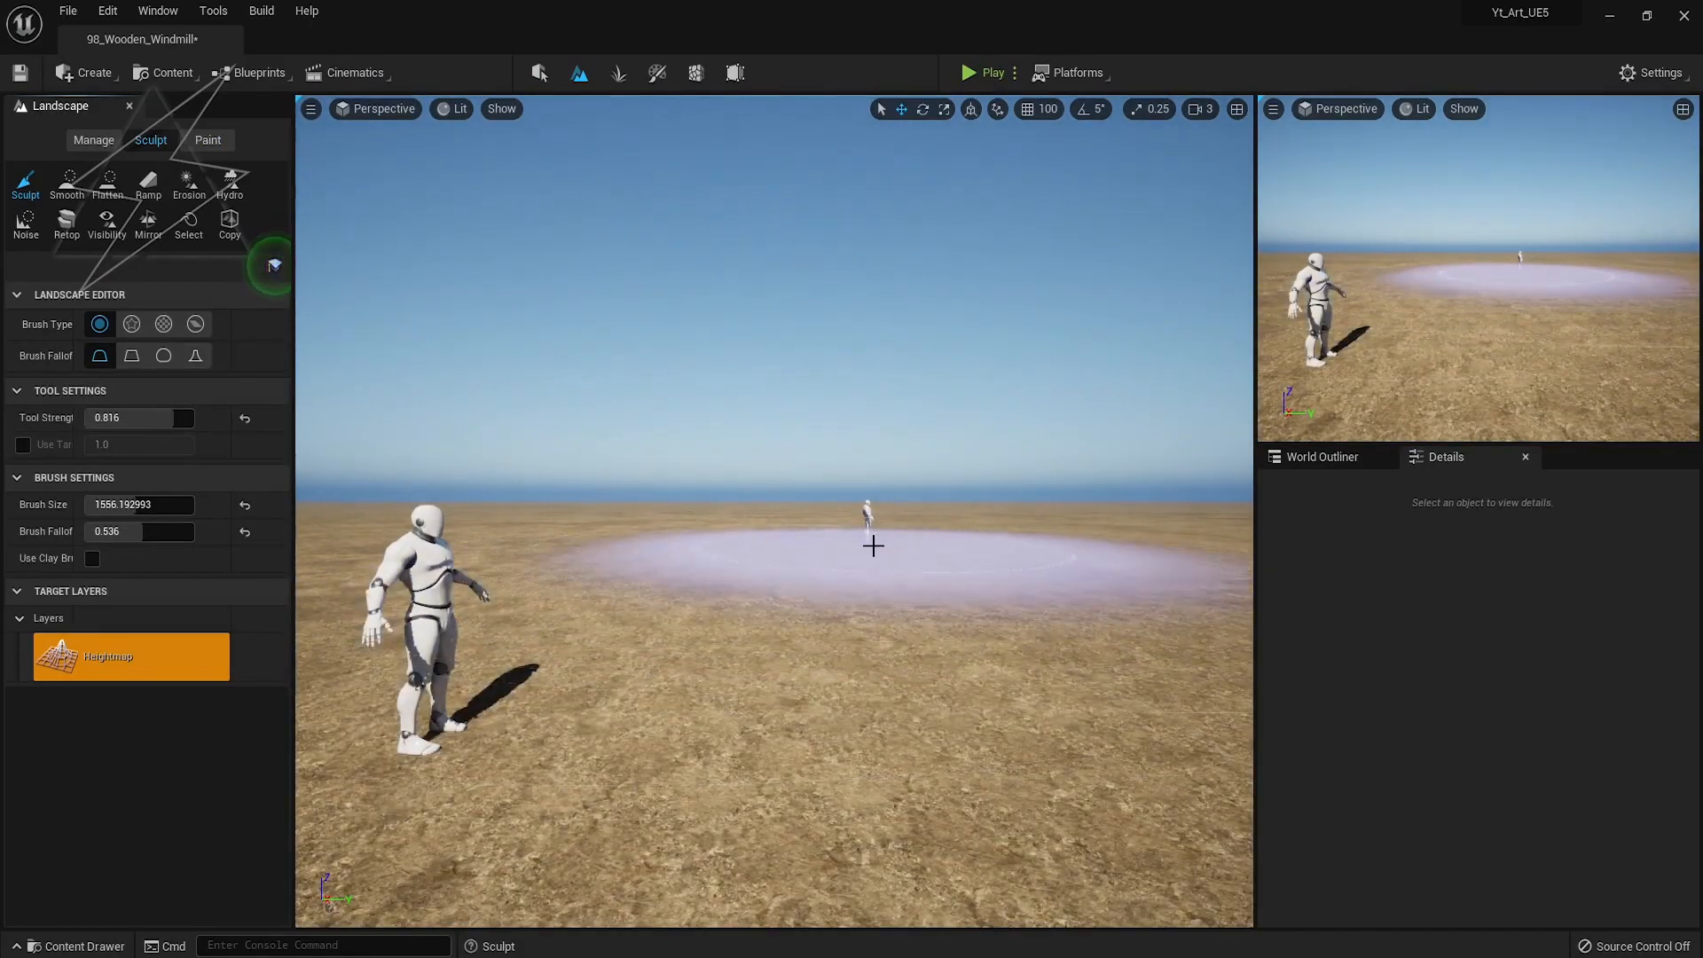
left_click(908, 540)
key("ctrl+z")
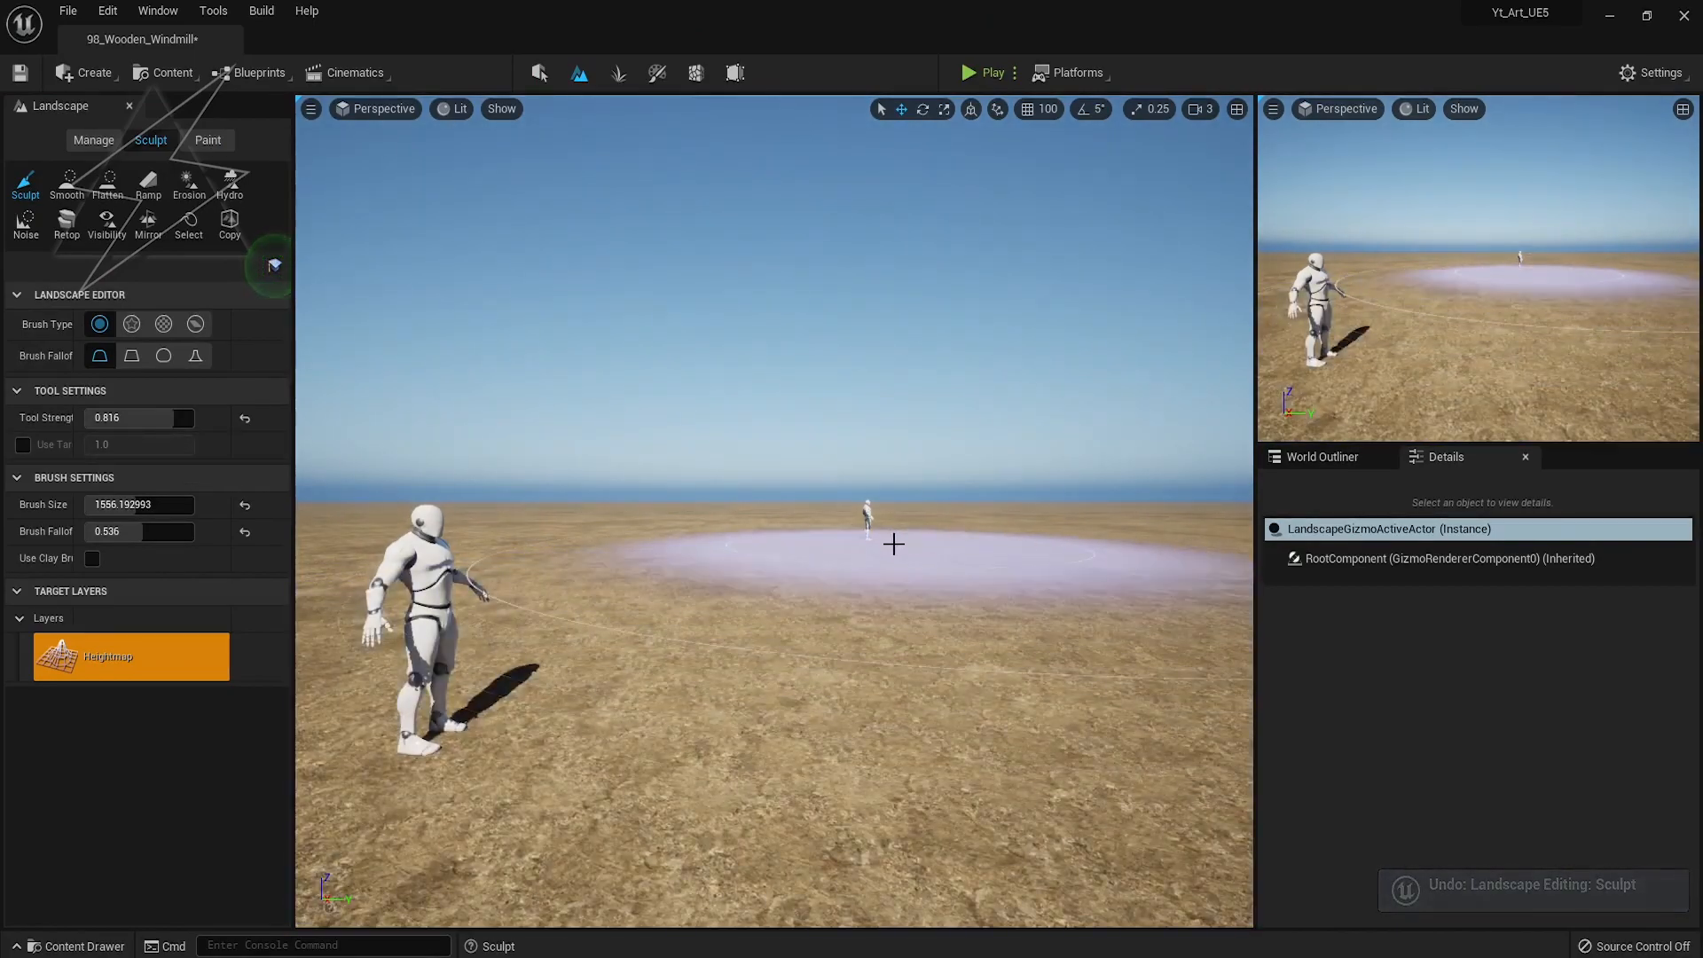
Reduce the sculpt brush to a size of about 653 with falloff 0.048, and undo the trial strokes near the distant mannequin
mouse_move(137, 531)
left_mouse_down()
mouse_move(89, 532)
mouse_move(116, 504)
left_mouse_up()
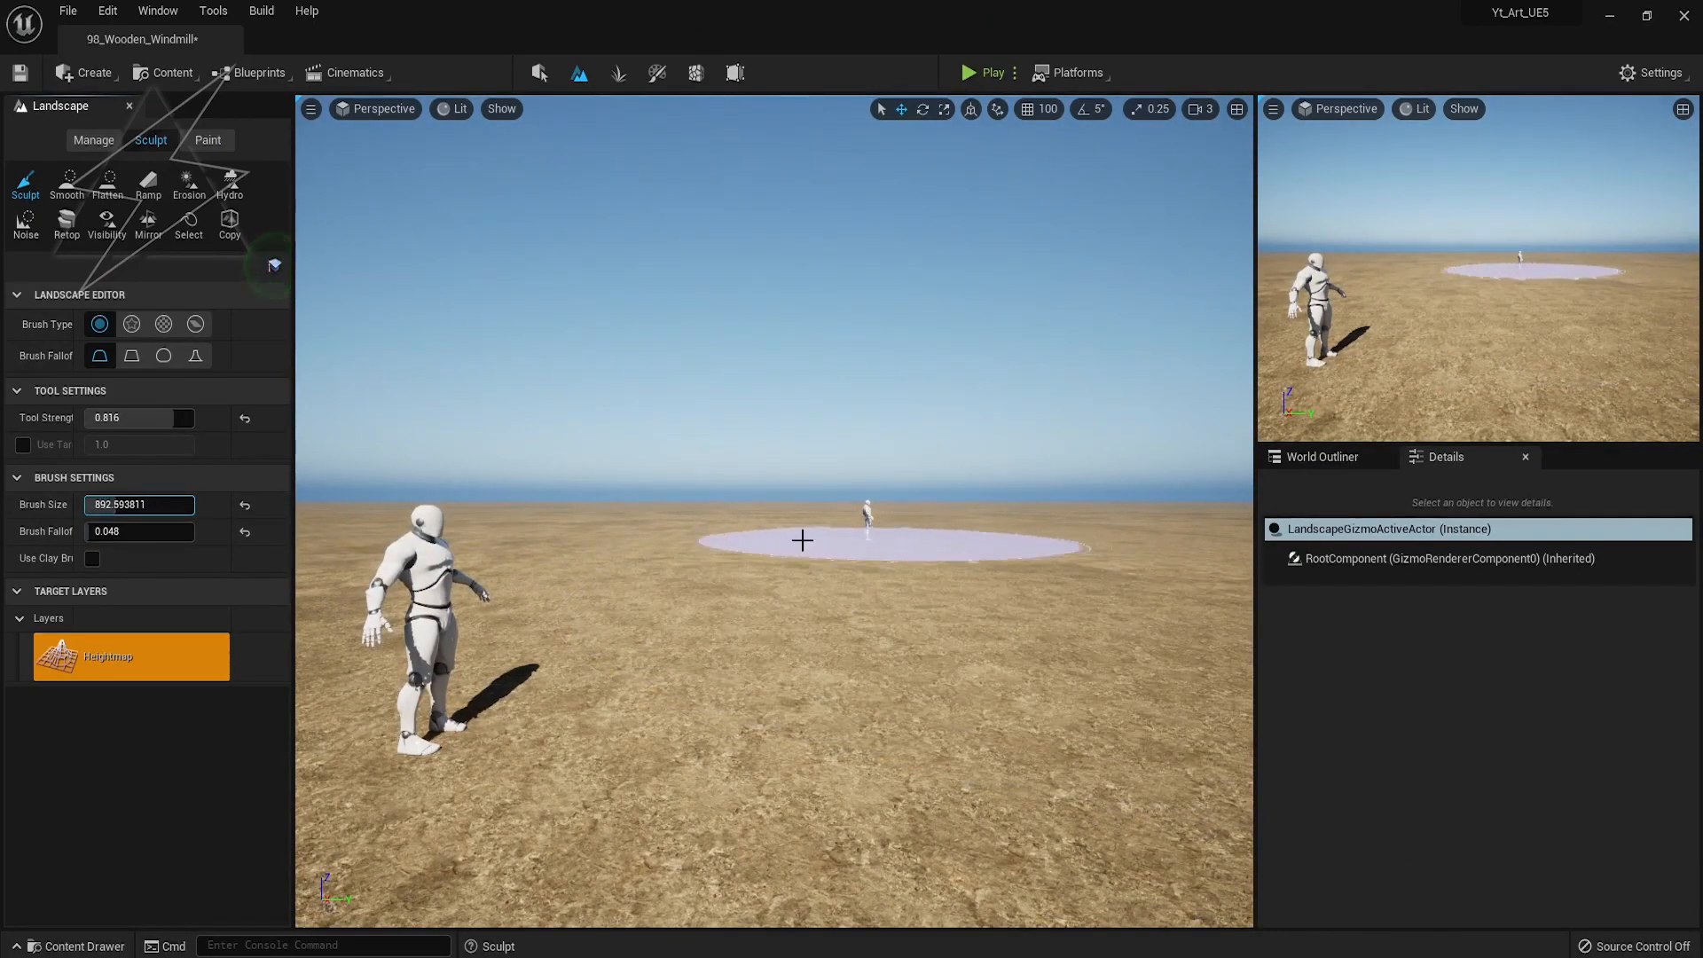
left_click_drag(869, 543, 870, 535)
key("ctrl+z")
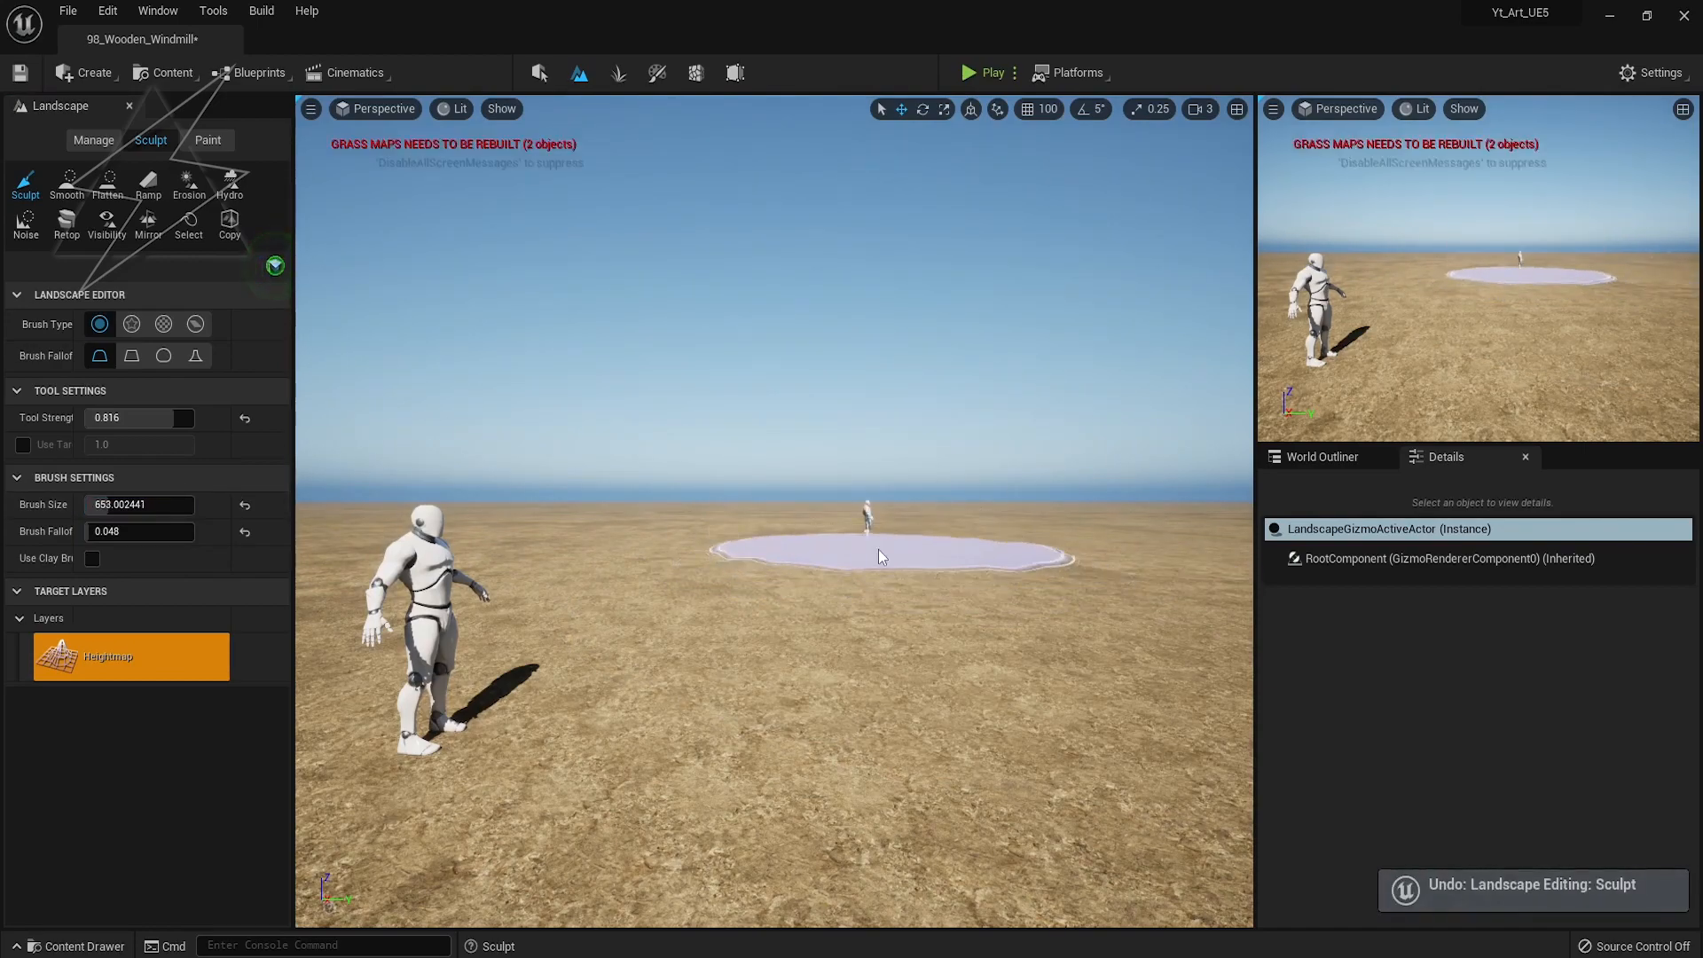
key("ctrl+z")
key("ctrl+z")
key("ctrl+z")
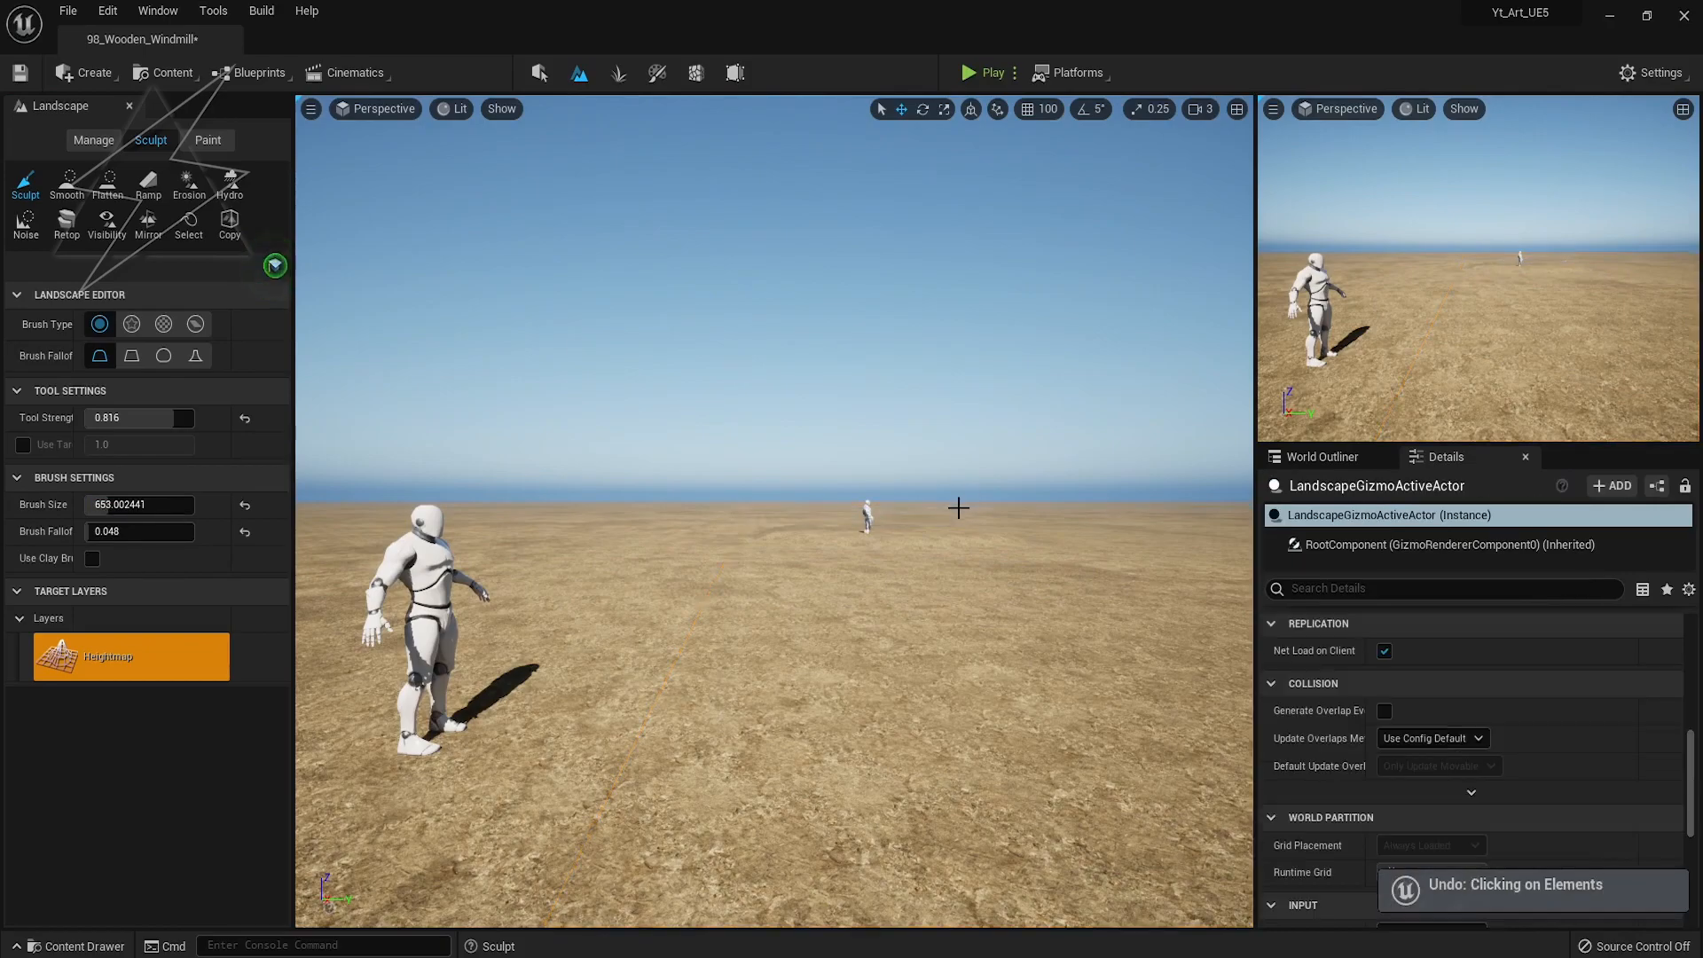
Set the sculpt brush falloff to 0.2 and raise a mound around the distant mannequin
left_click(109, 531)
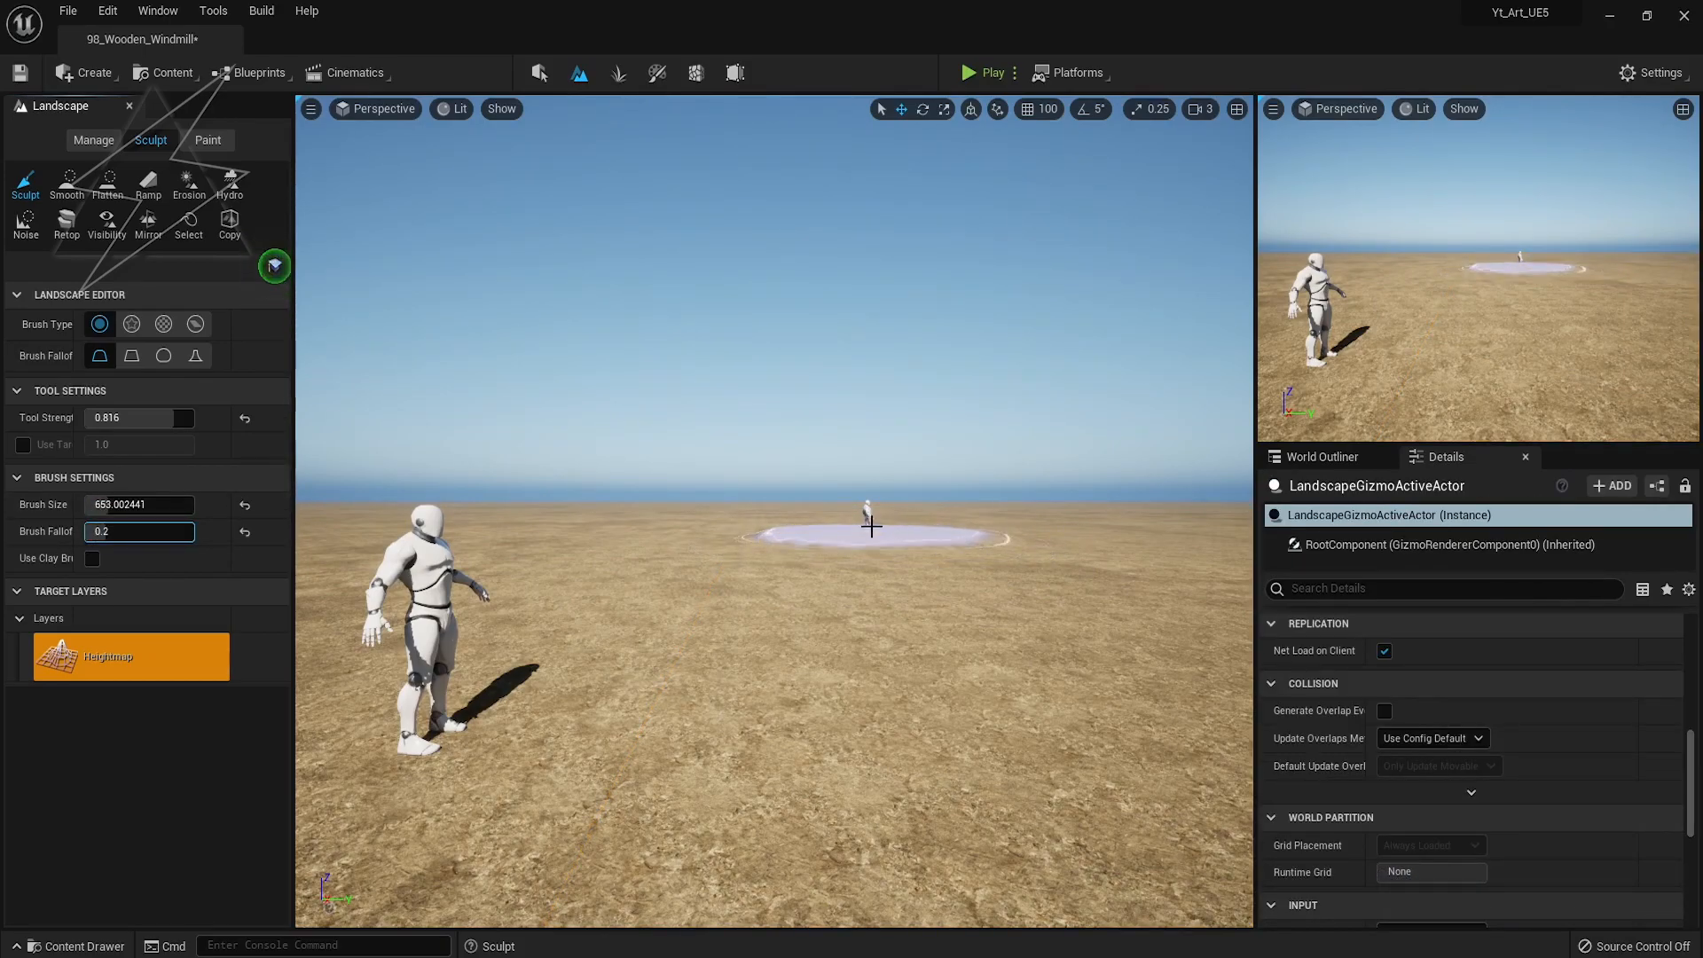
key("e")
right_click_drag(962, 541, 973, 598)
key("w")
mouse_move(828, 531)
left_mouse_down()
mouse_move(849, 497)
mouse_move(778, 529)
left_mouse_up()
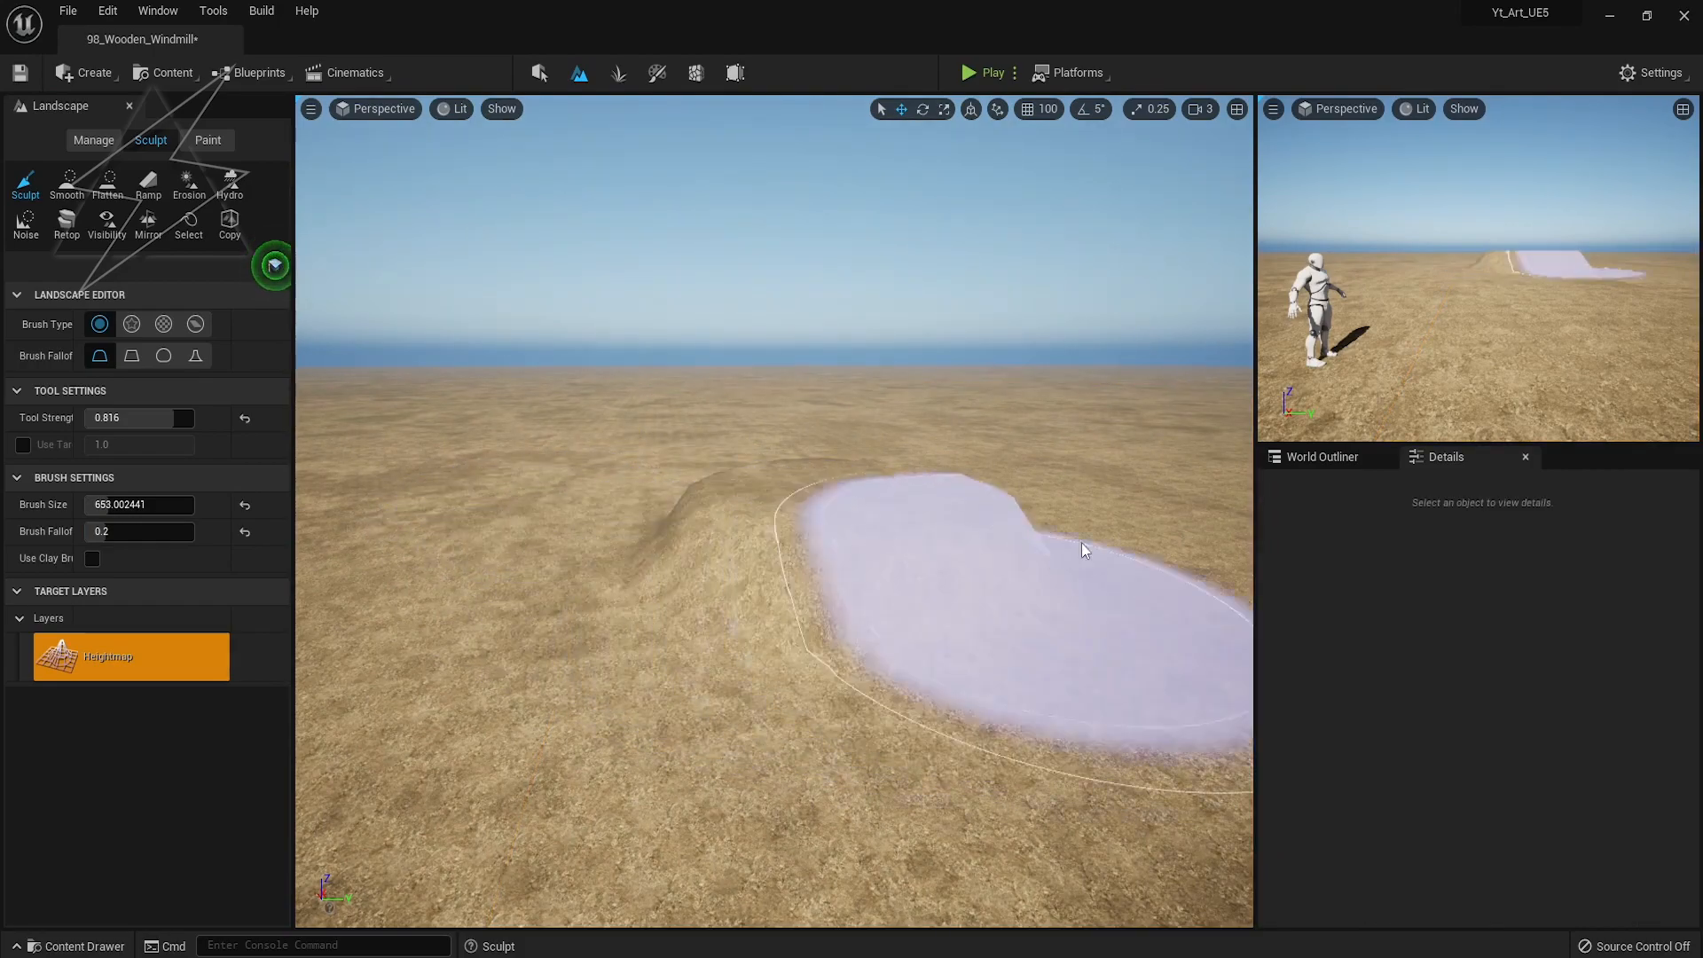
Try extending the mound sideways with another sculpt stroke, and undo the last three changes
right_click_drag(1052, 541, 1091, 532)
mouse_move(883, 519)
left_mouse_down()
mouse_move(985, 506)
mouse_move(992, 546)
mouse_move(1040, 525)
left_mouse_up()
key("ctrl+z")
key("ctrl+z")
key("ctrl+z")
right_click_drag(970, 528, 1002, 537)
key("1")
Raise the ground beside the mound, undoing the overly steep stroke and sculpting a lower one instead
right_click_drag(1106, 489, 833, 459)
key("w")
mouse_move(833, 459)
left_mouse_down()
mouse_move(1057, 456)
mouse_move(1186, 430)
left_mouse_up()
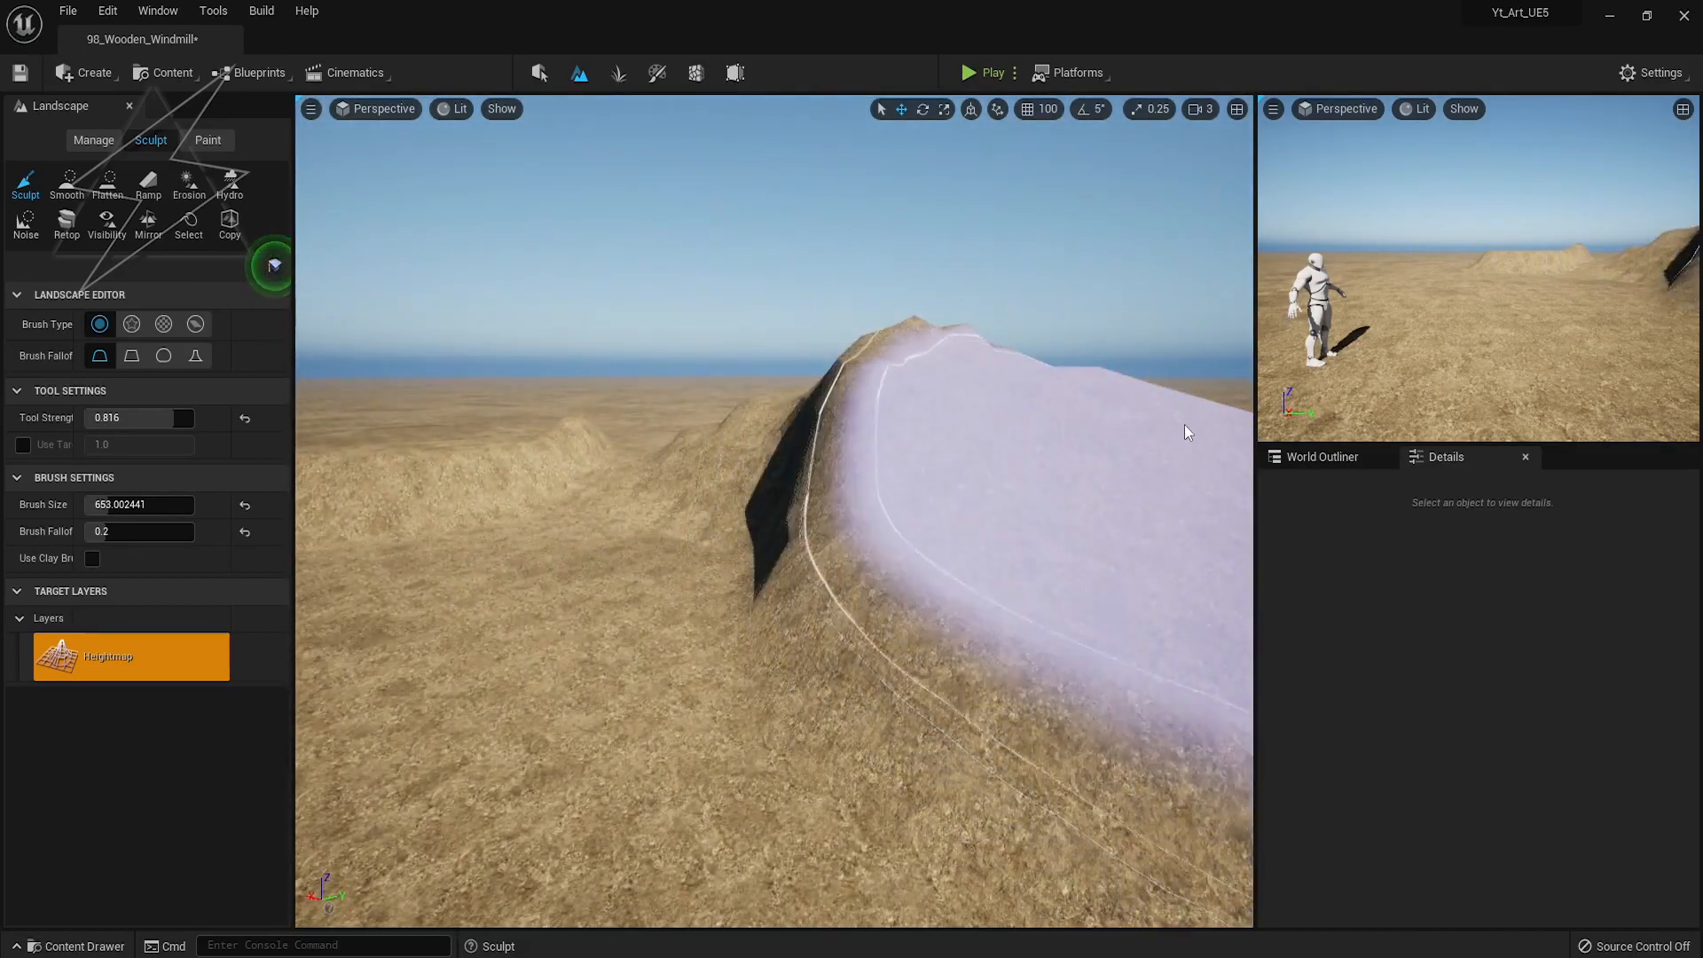
key("ctrl+z")
mouse_move(973, 464)
left_mouse_down()
mouse_move(981, 449)
mouse_move(1166, 450)
left_mouse_up()
right_click_drag(986, 440, 745, 438)
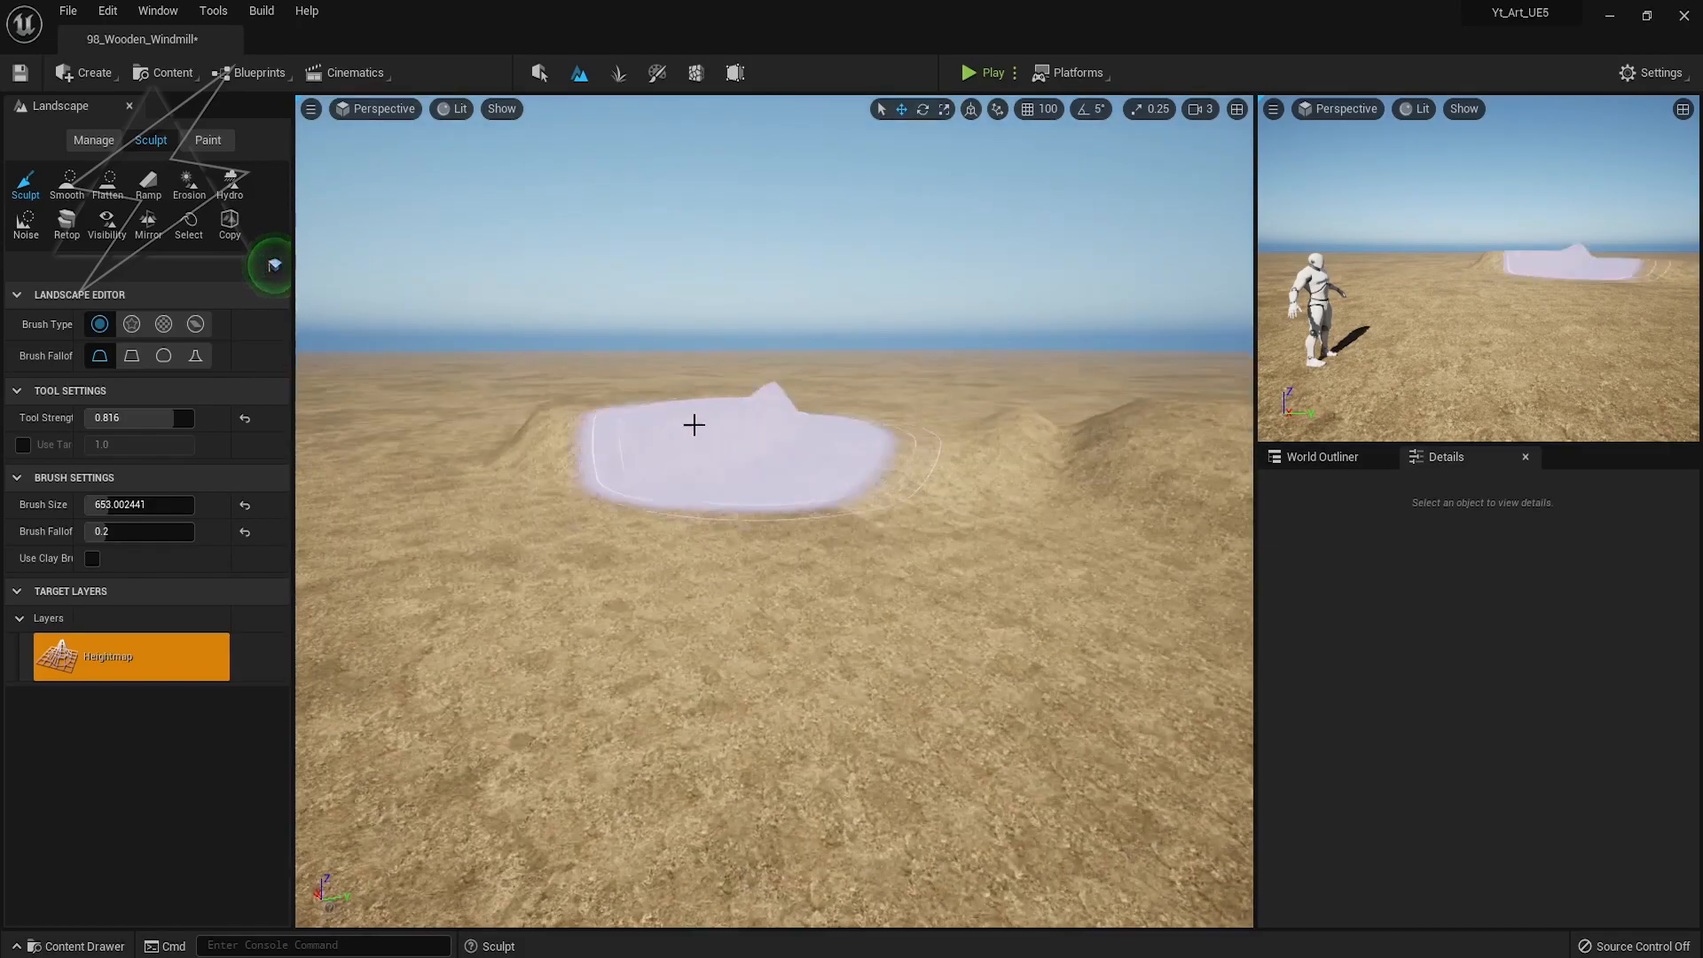
Soften the sculpted mounds around the distant mannequin with the Smooth tool
left_click(71, 187)
mouse_move(798, 406)
left_mouse_down()
mouse_move(775, 394)
mouse_move(1117, 444)
left_mouse_up()
right_click_drag(1064, 434, 1242, 457)
mouse_move(923, 395)
left_mouse_down()
mouse_move(772, 345)
mouse_move(562, 399)
mouse_move(840, 384)
mouse_move(813, 414)
left_mouse_up()
right_click_drag(814, 414, 612, 434)
mouse_move(444, 365)
left_mouse_down()
mouse_move(624, 369)
mouse_move(553, 389)
left_mouse_up()
mouse_move(553, 389)
right_mouse_down()
mouse_move(452, 391)
mouse_move(450, 435)
right_mouse_up()
Set the Smooth brush size to about 428 and its falloff to 0.488
left_click_drag(139, 533, 111, 533)
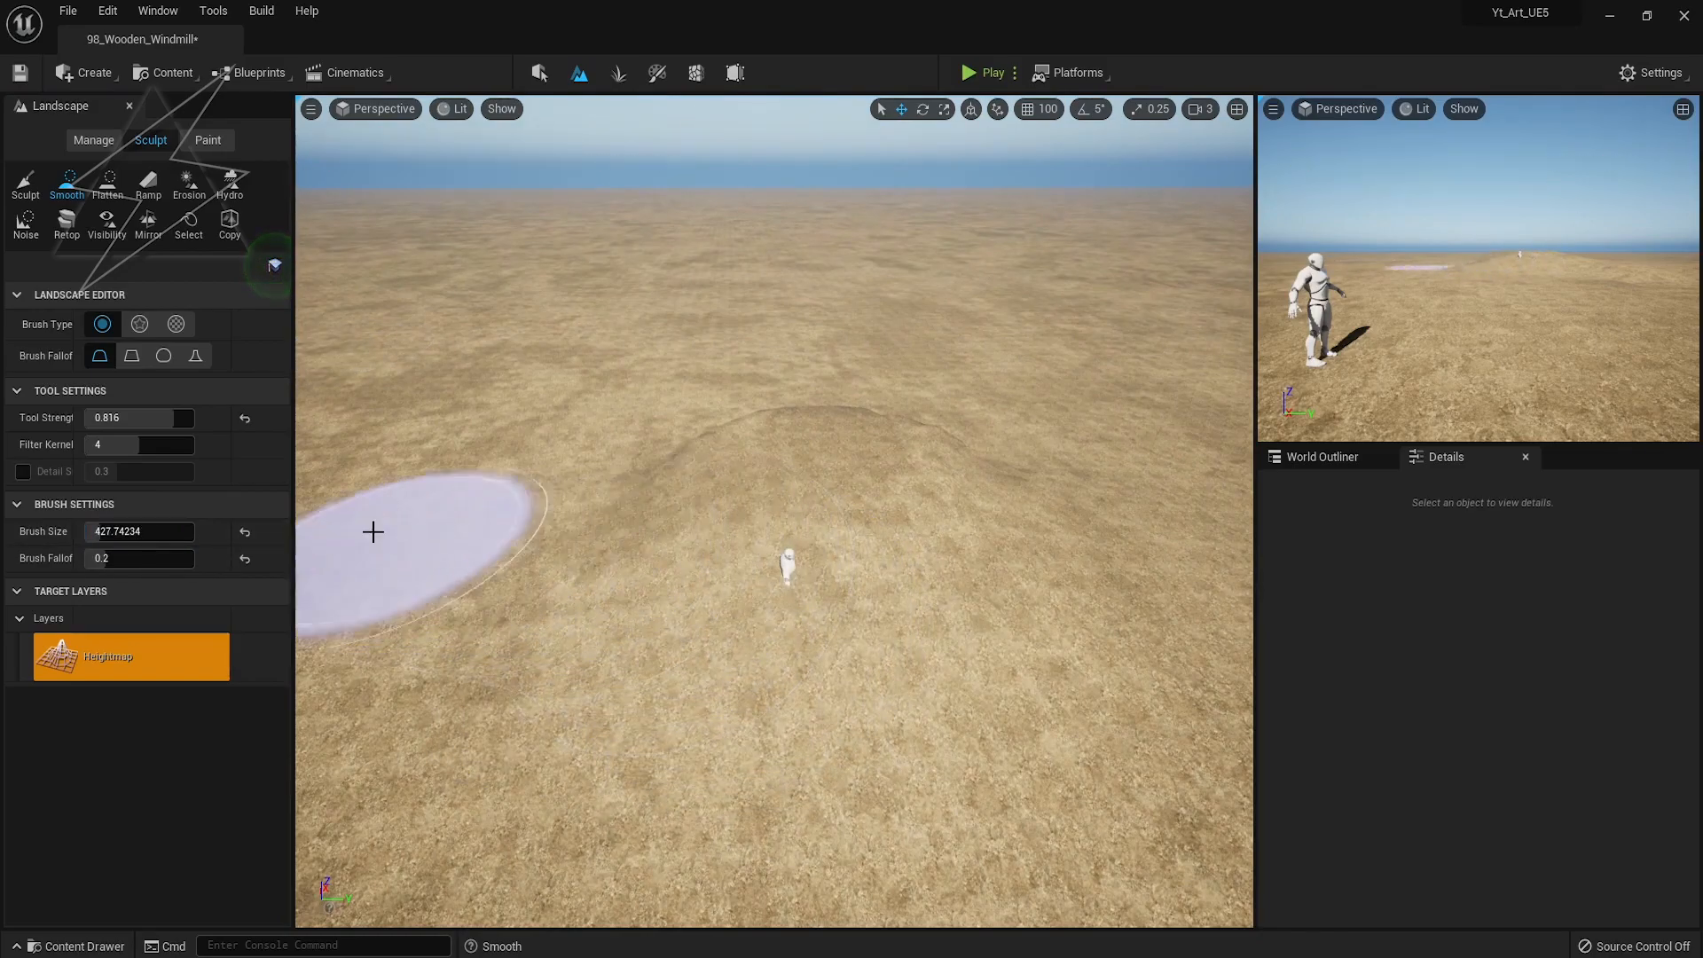
mouse_move(973, 455)
right_mouse_down()
mouse_move(838, 488)
mouse_move(706, 491)
mouse_move(795, 468)
right_mouse_up()
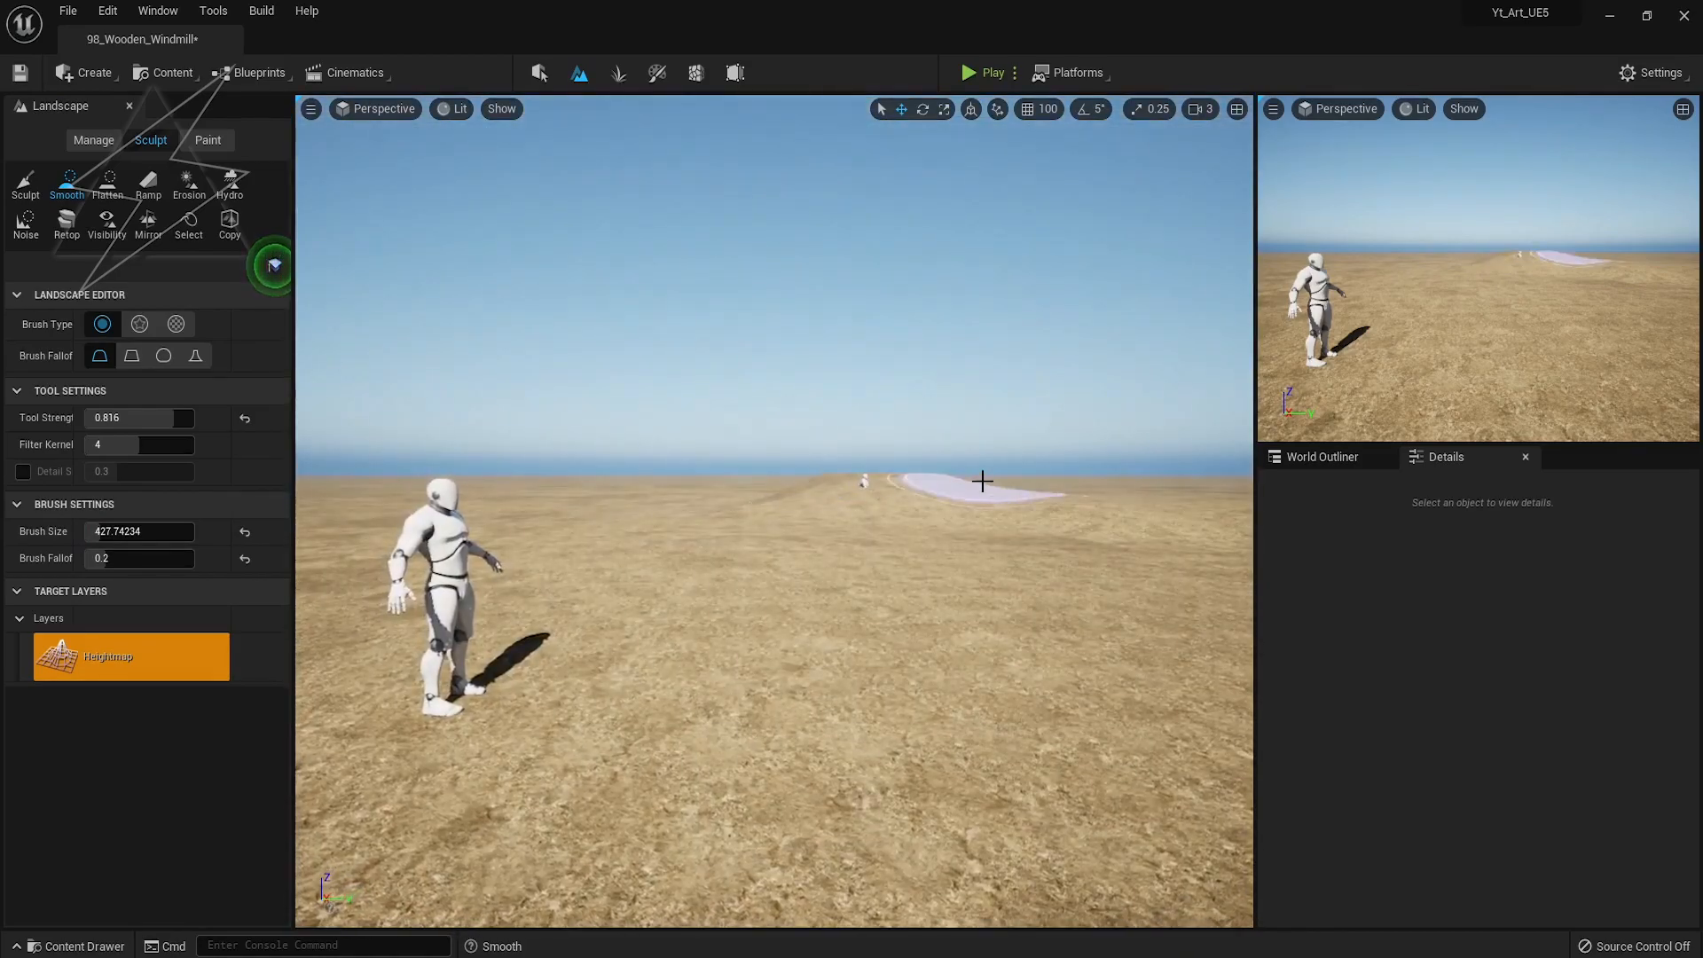
right_click_drag(982, 481, 974, 525)
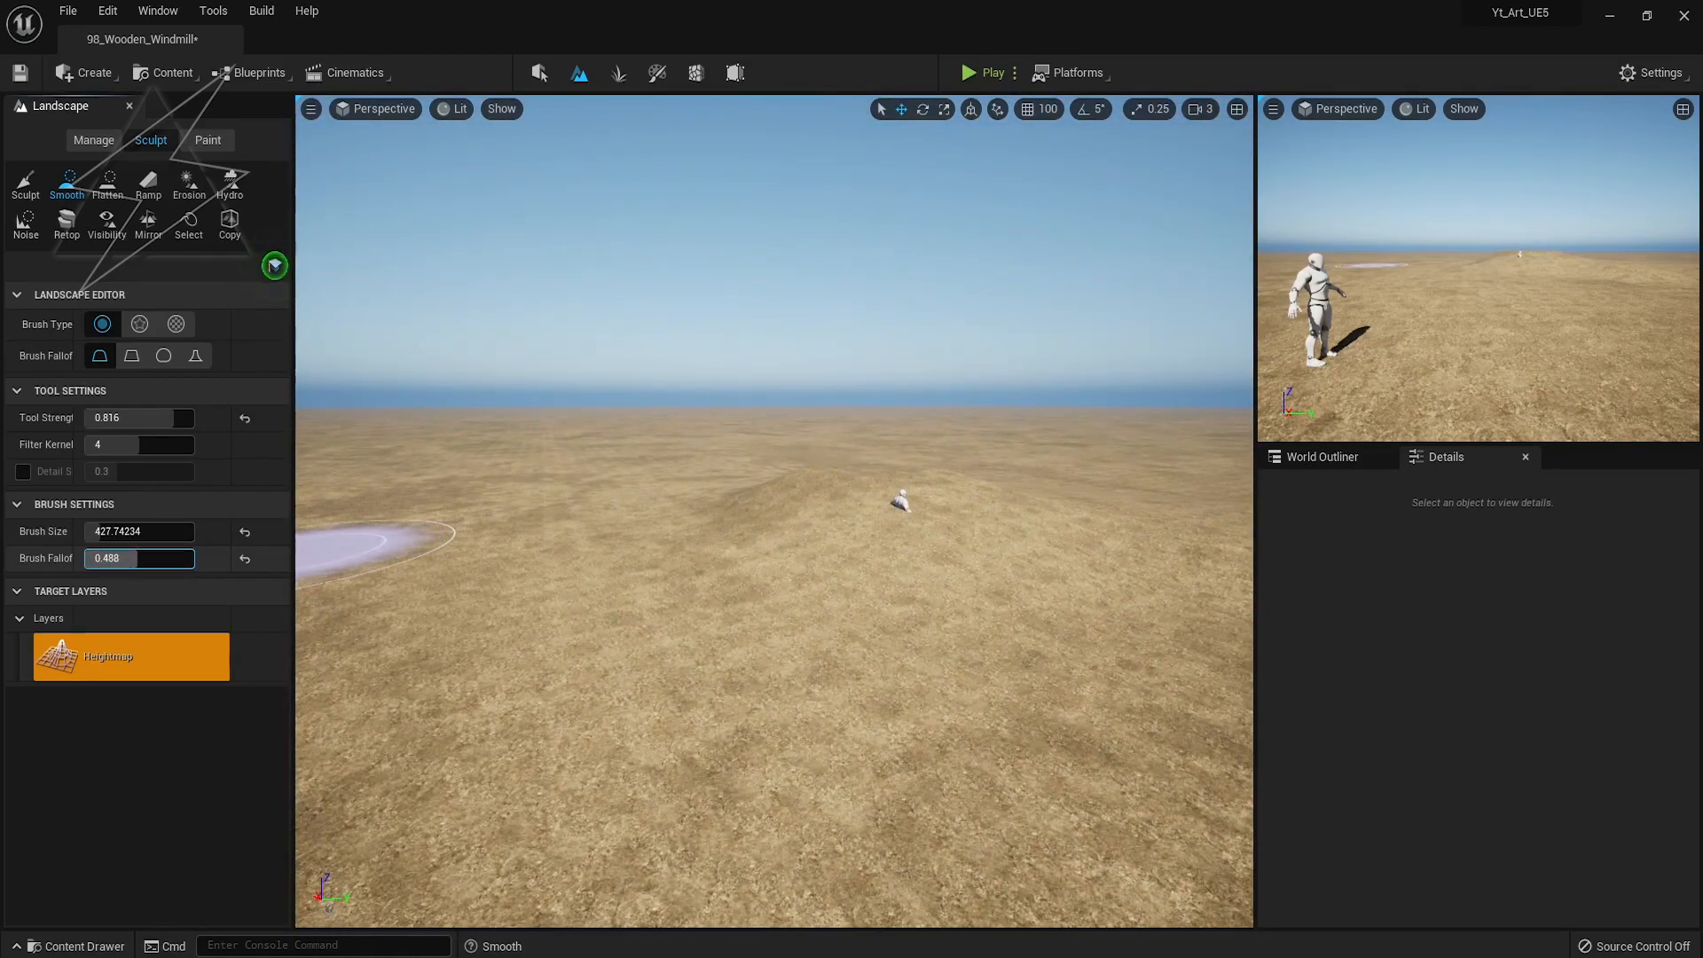
Reduce the Smooth brush size to about 215 and smooth the slopes around the distant mannequin
left_click_drag(657, 562, 654, 498)
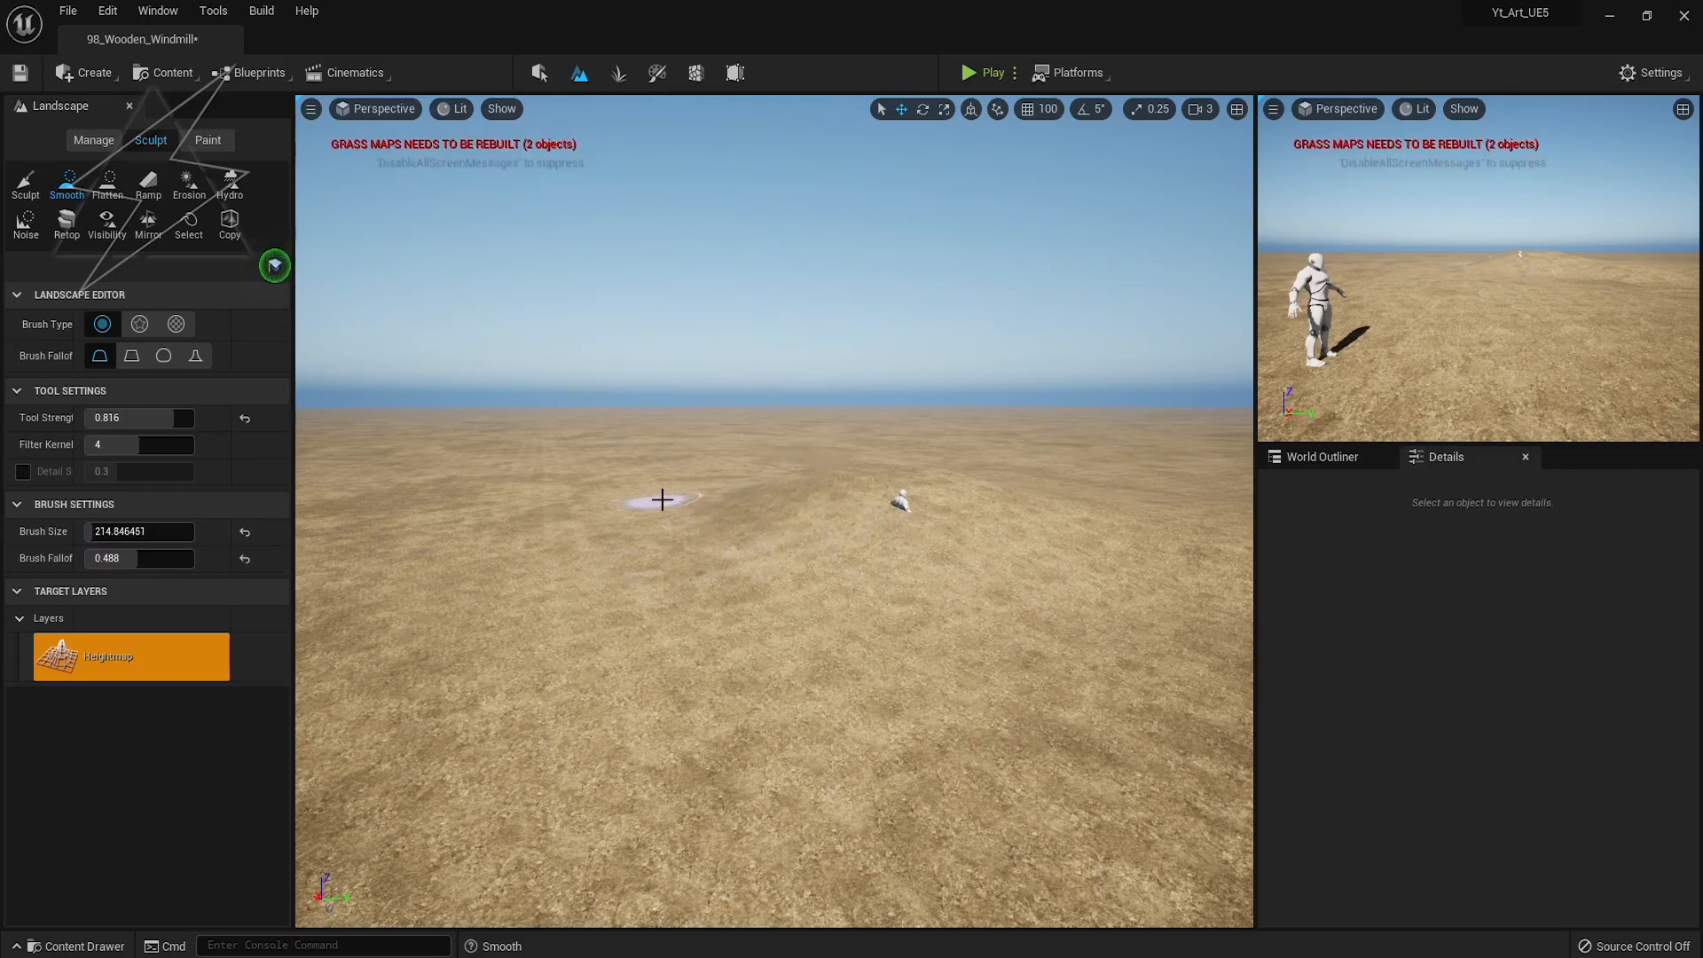
key("w")
mouse_move(654, 498)
right_mouse_down()
mouse_move(654, 554)
mouse_move(612, 572)
mouse_move(590, 550)
mouse_move(696, 511)
right_mouse_up()
key("d")
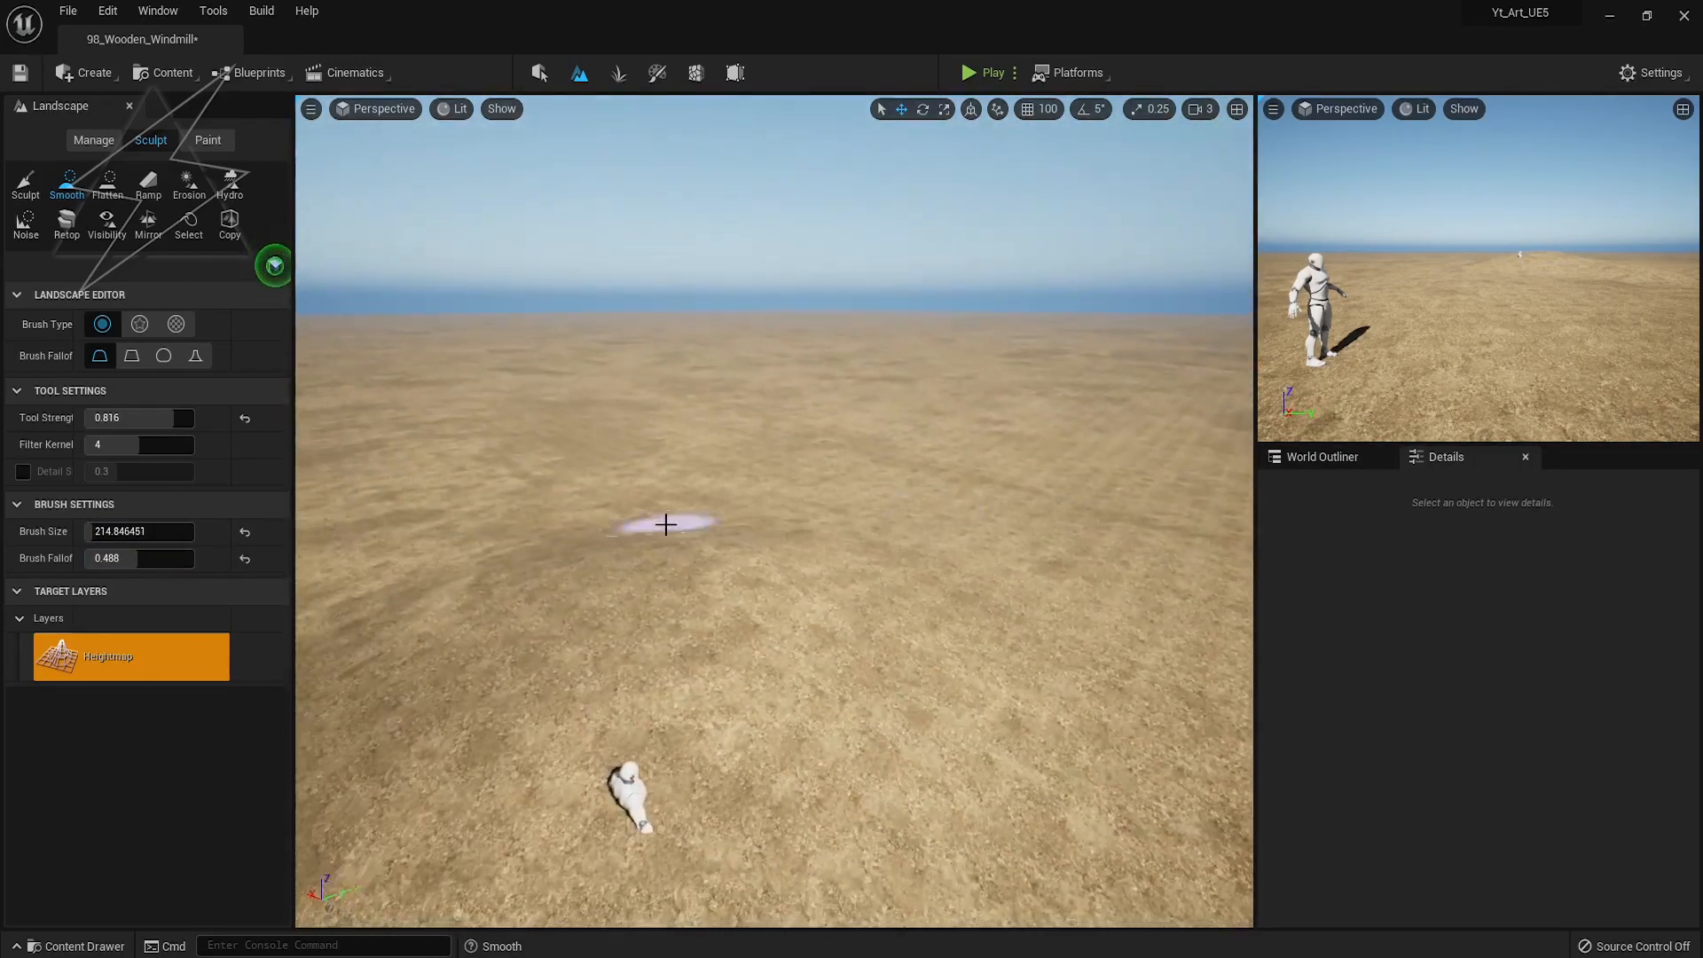
key("1")
key("w")
mouse_move(931, 467)
right_mouse_down()
mouse_move(967, 463)
mouse_move(965, 490)
mouse_move(900, 547)
right_mouse_up()
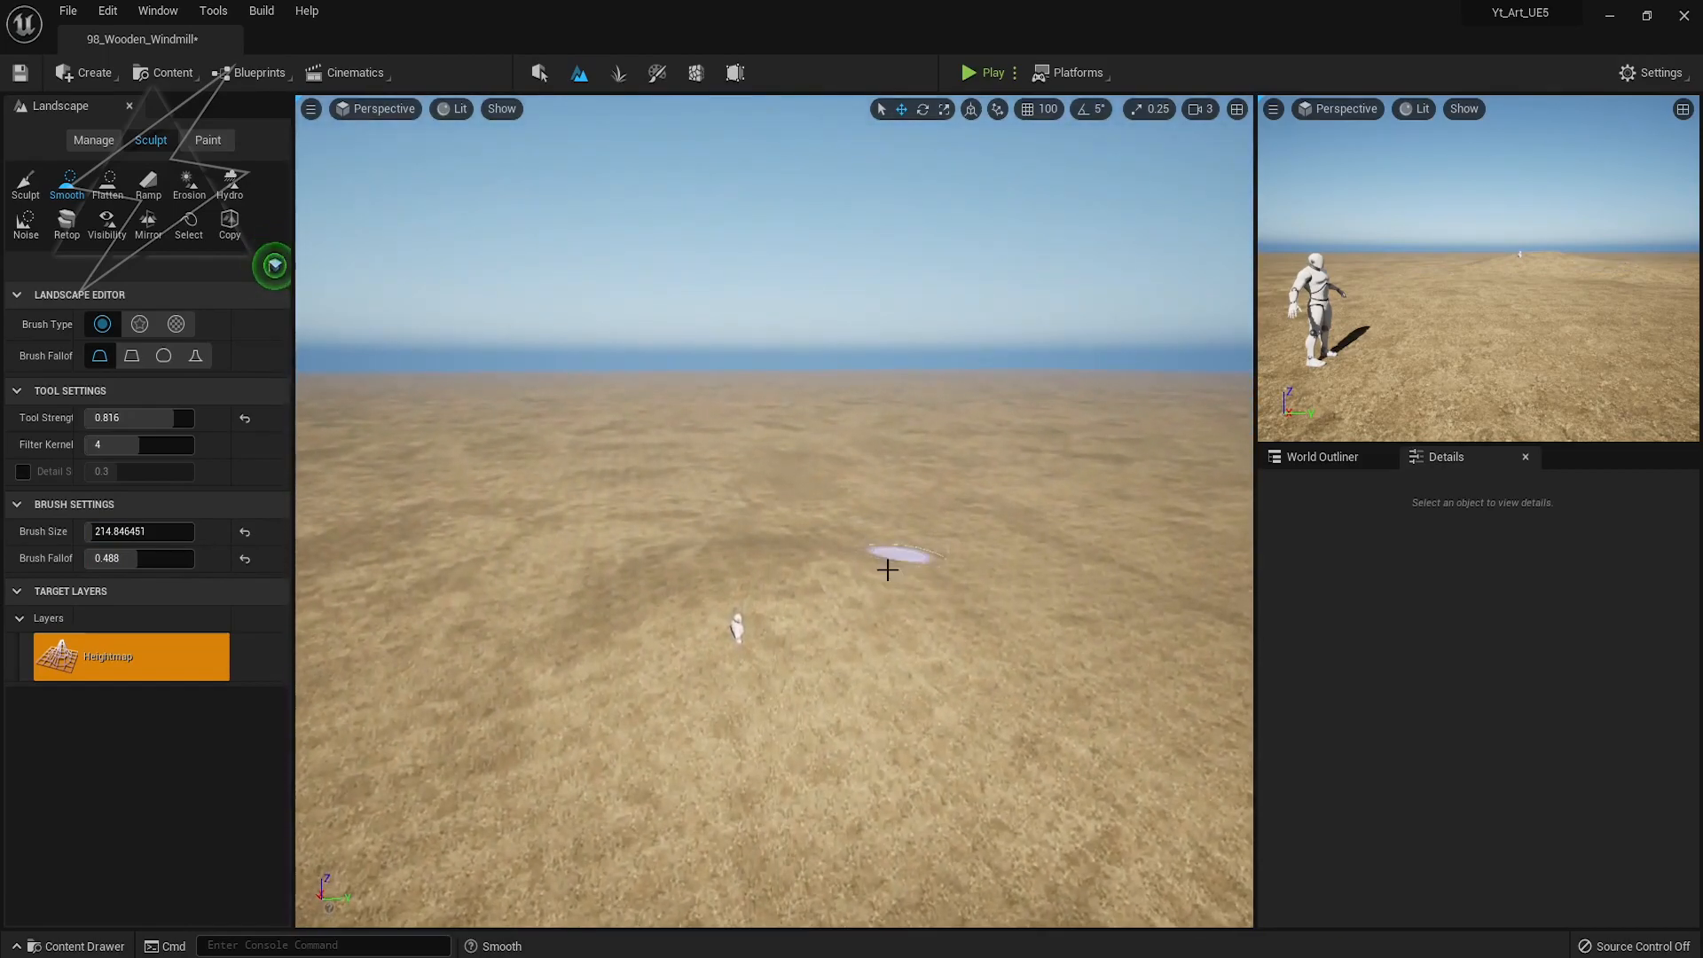
left_click_drag(900, 547, 716, 561)
right_click_drag(761, 610, 772, 585)
key("1")
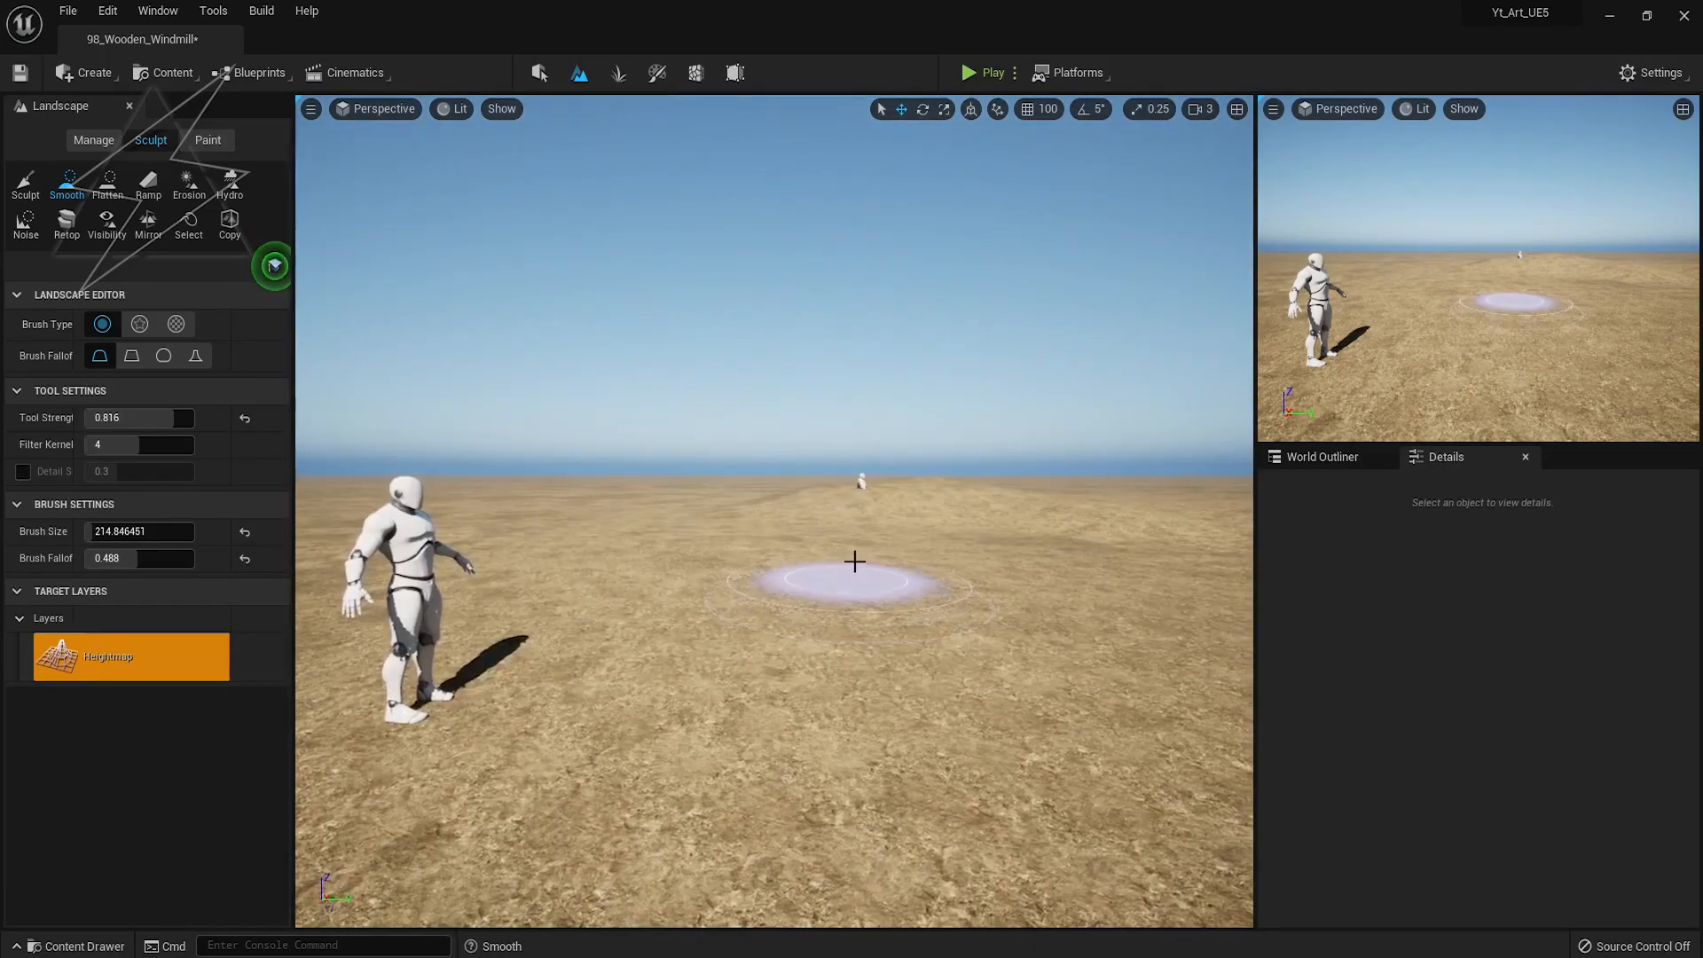
Smooth the raised ground to the right of the distant mannequin near the horizon
left_click(25, 184)
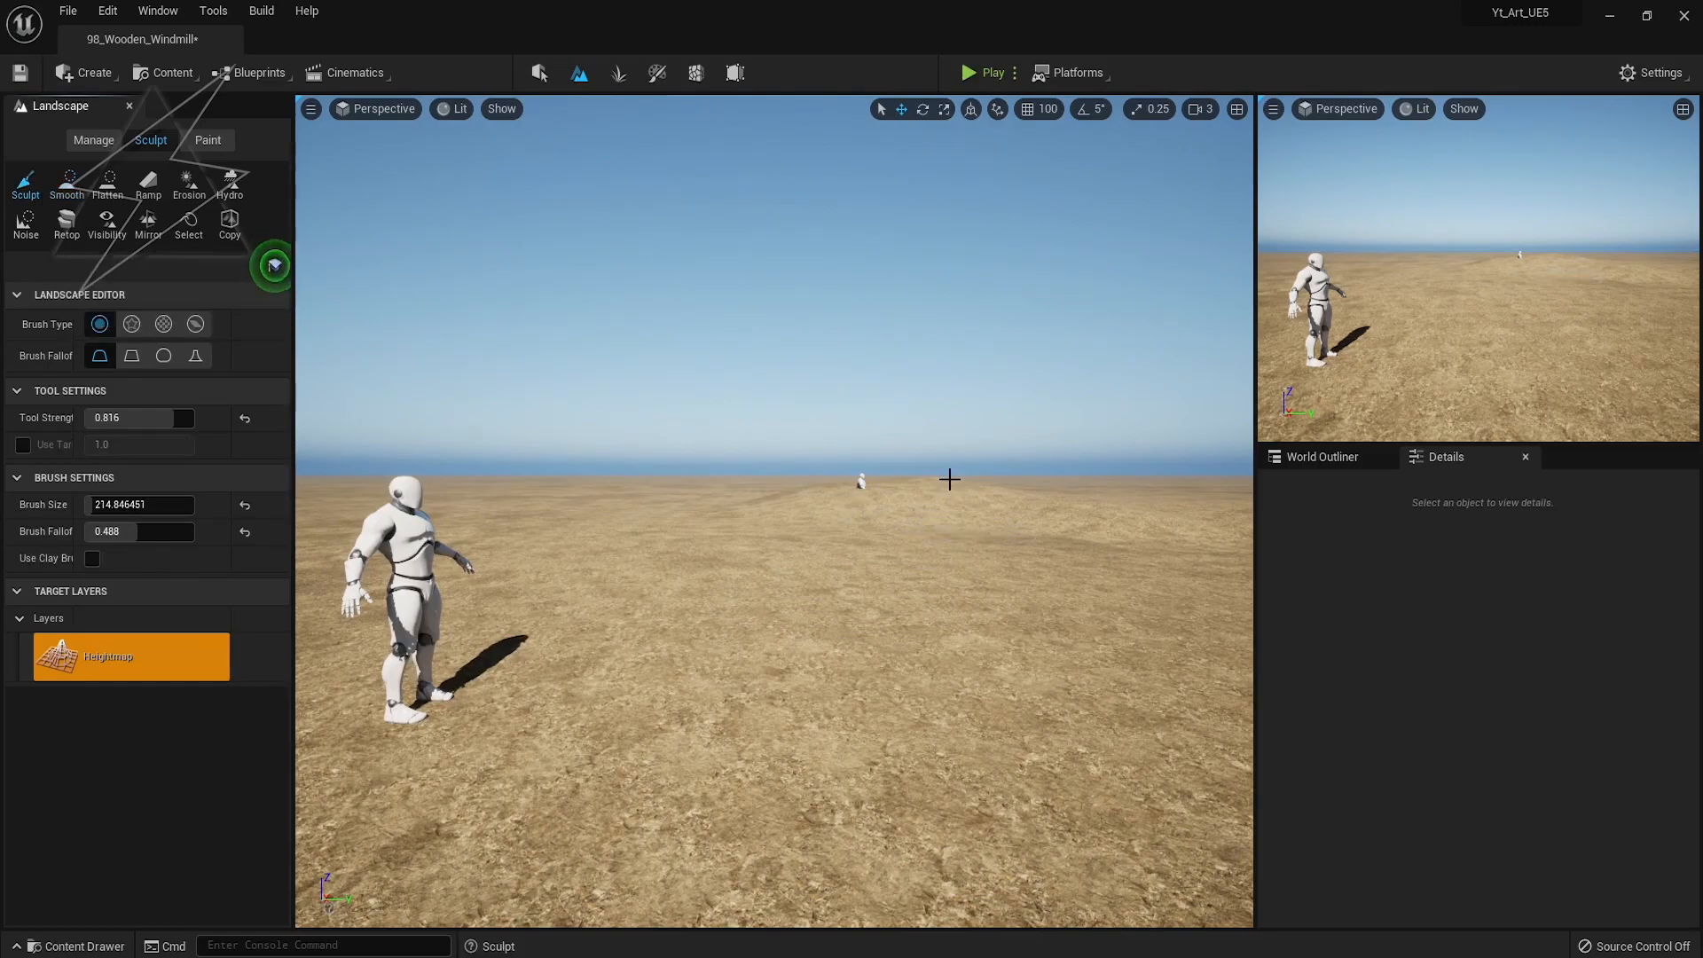
left_click(67, 185)
left_click_drag(1016, 484, 1053, 476)
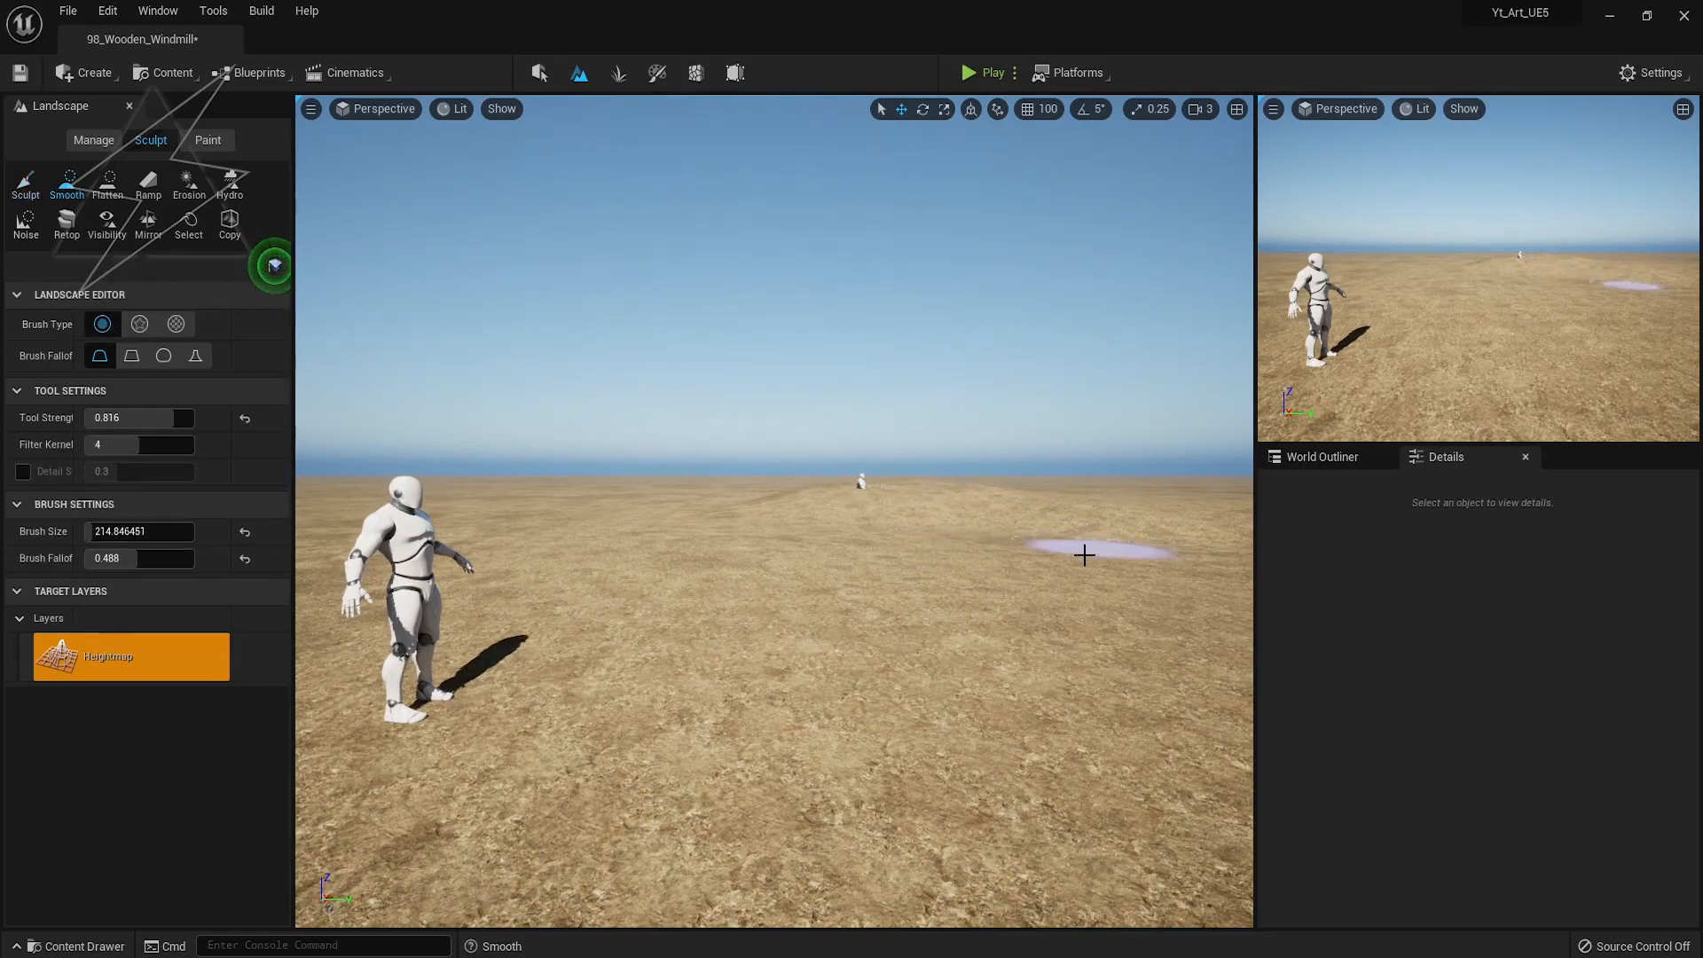
Smooth the mound beside the distant mannequin and the rough ground around it
key("Up")
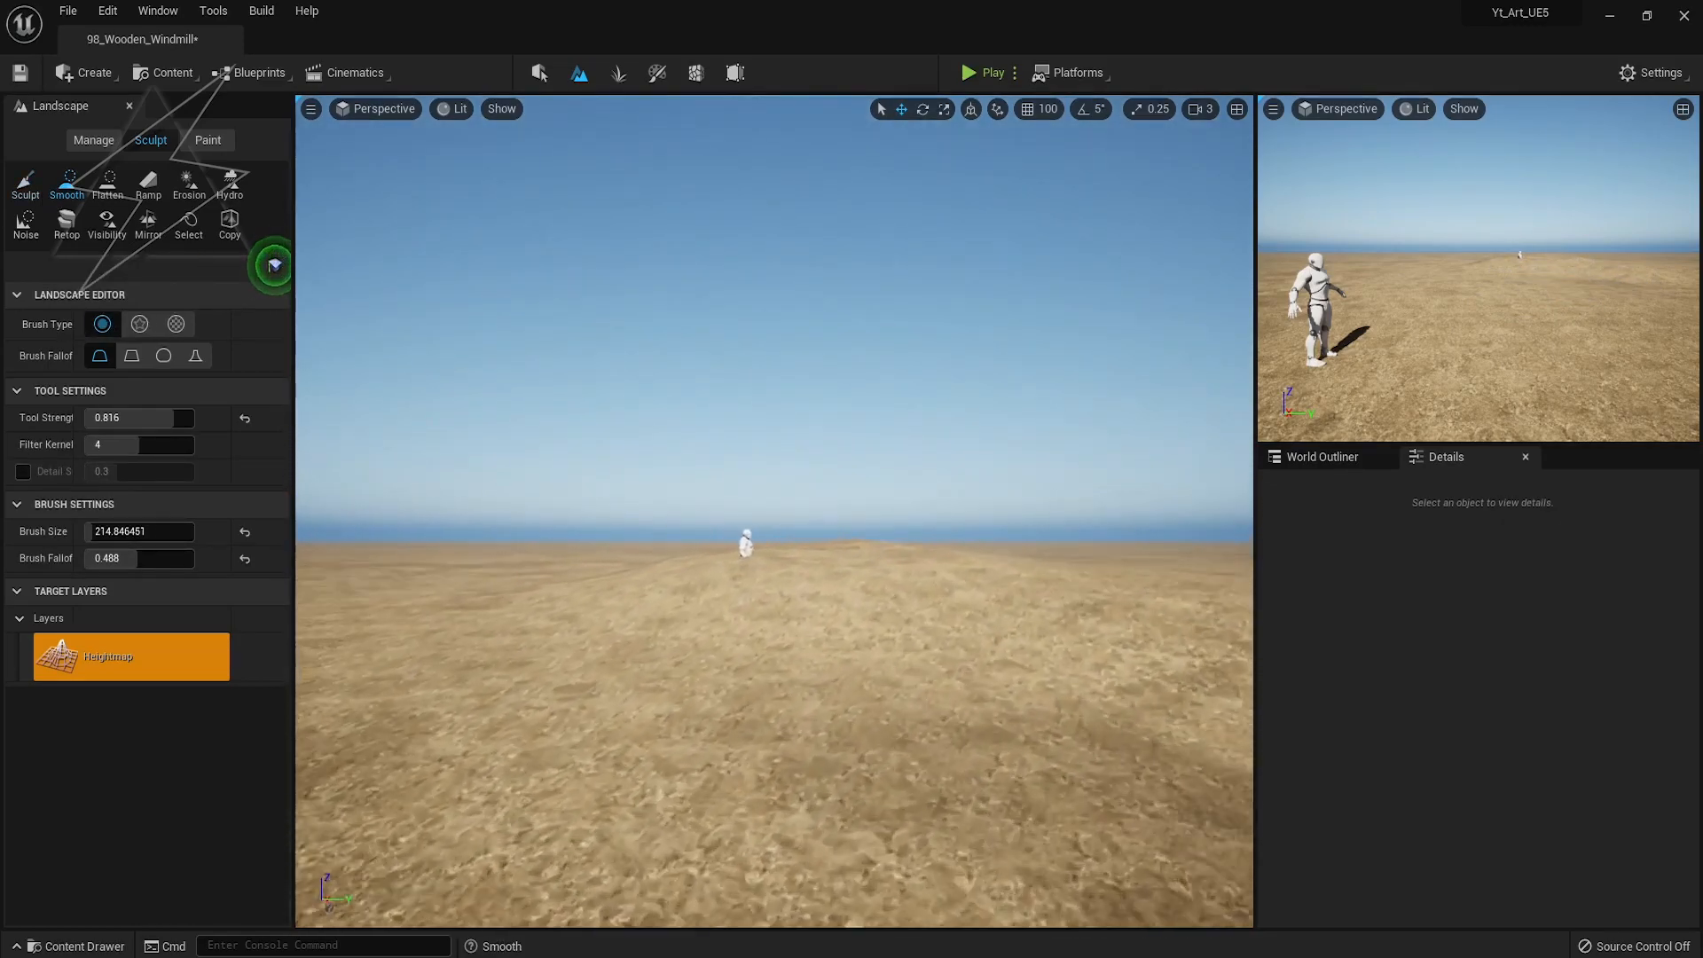
key("Right")
key("Left")
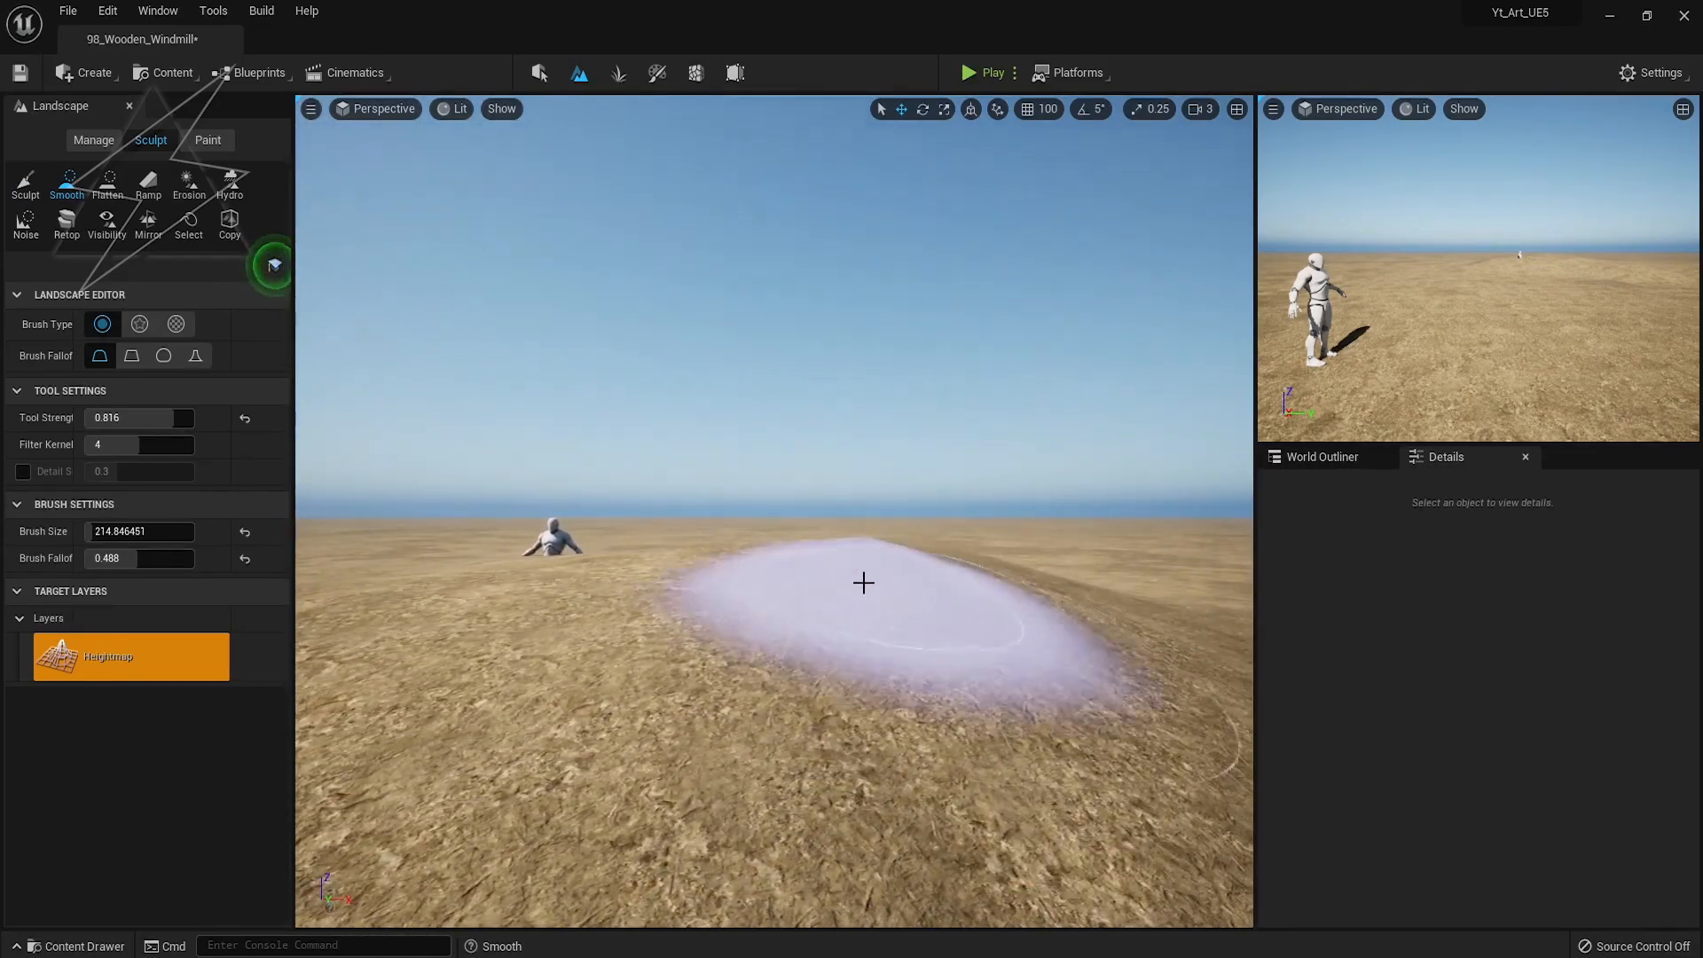
left_click_drag(1029, 601, 863, 609)
key("w")
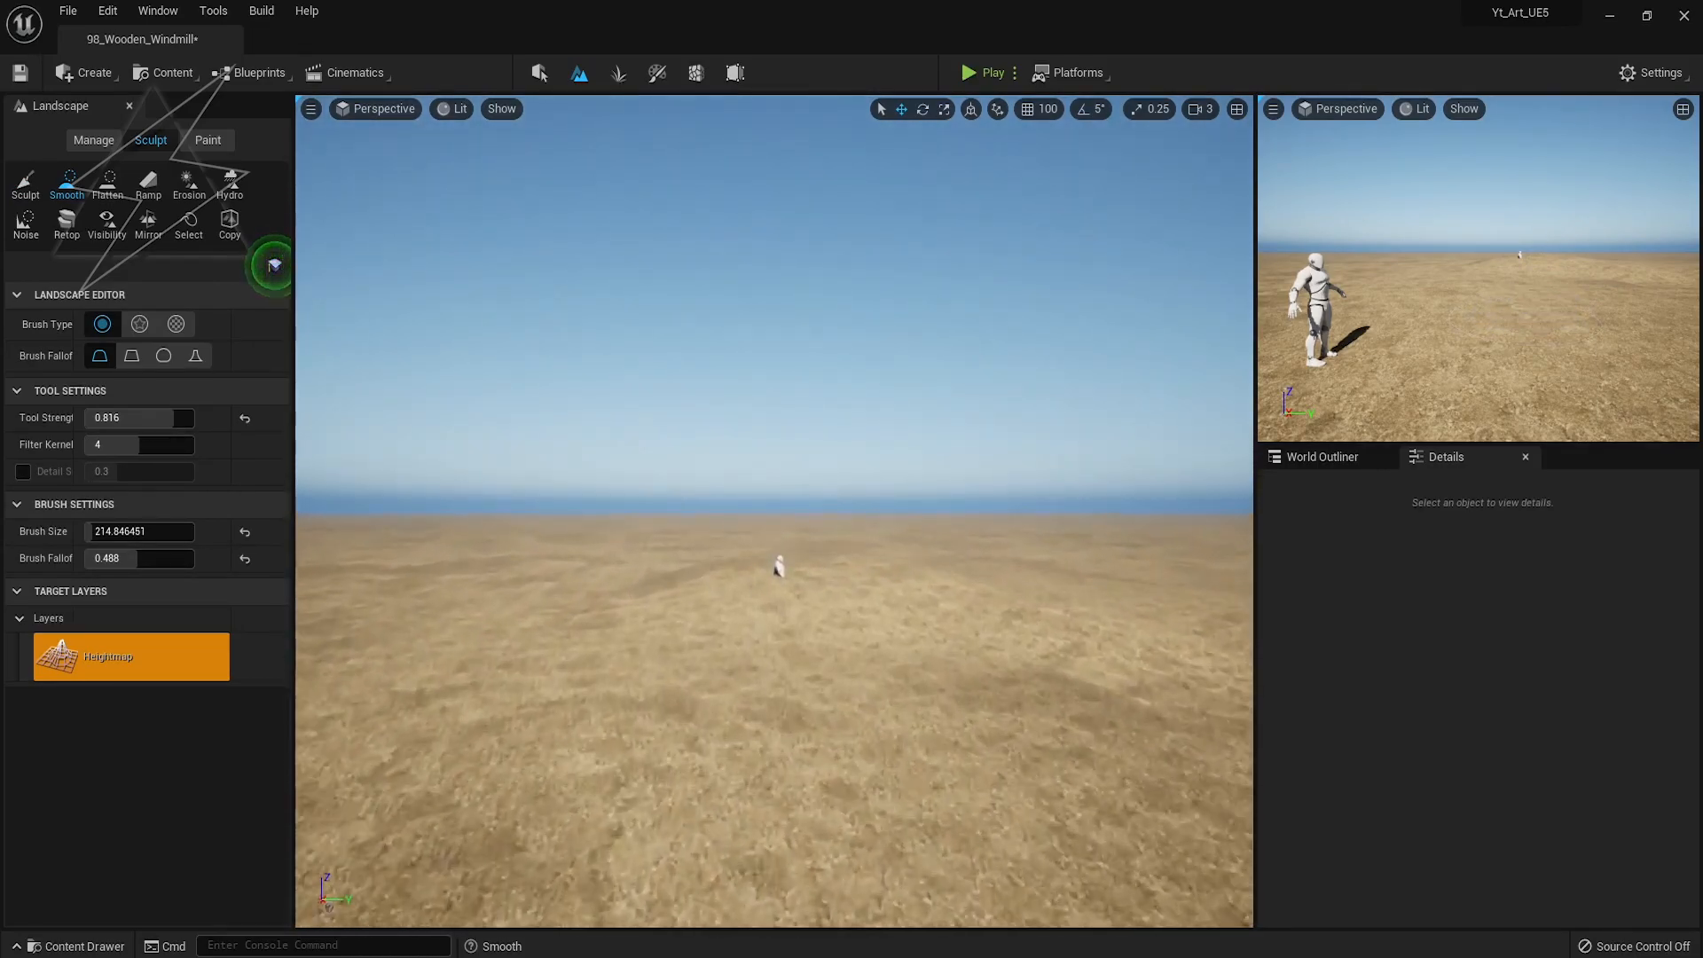
key("w")
mouse_move(851, 620)
left_mouse_down()
mouse_move(858, 597)
mouse_move(824, 653)
left_mouse_up()
key("s")
mouse_move(824, 652)
right_mouse_down()
mouse_move(851, 652)
mouse_move(851, 621)
right_mouse_up()
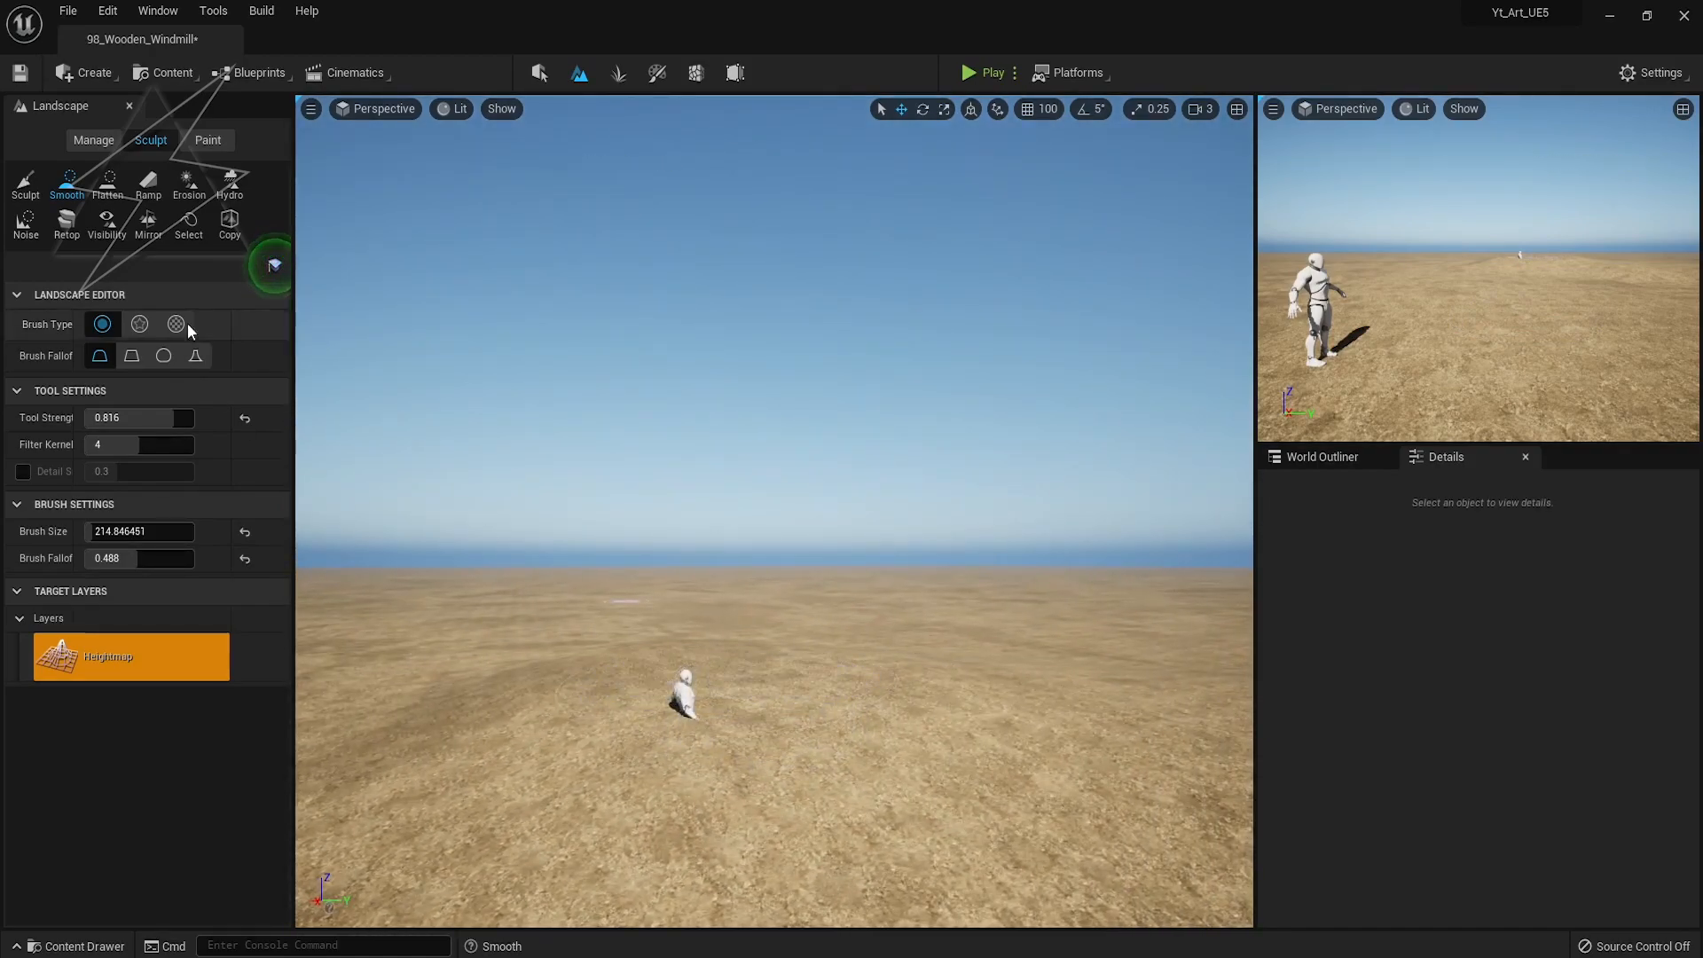
Raise the ground behind the distant mannequin with the Sculpt tool and smooth its slopes
left_click(26, 185)
mouse_move(612, 579)
right_mouse_down()
mouse_move(709, 639)
mouse_move(657, 635)
right_mouse_up()
mouse_move(616, 582)
left_mouse_down()
mouse_move(1088, 549)
mouse_move(1128, 520)
mouse_move(437, 559)
left_mouse_up()
left_click(67, 203)
mouse_move(1020, 675)
left_mouse_down()
mouse_move(836, 597)
mouse_move(904, 550)
mouse_move(958, 556)
mouse_move(850, 548)
mouse_move(1088, 612)
mouse_move(682, 554)
left_mouse_up()
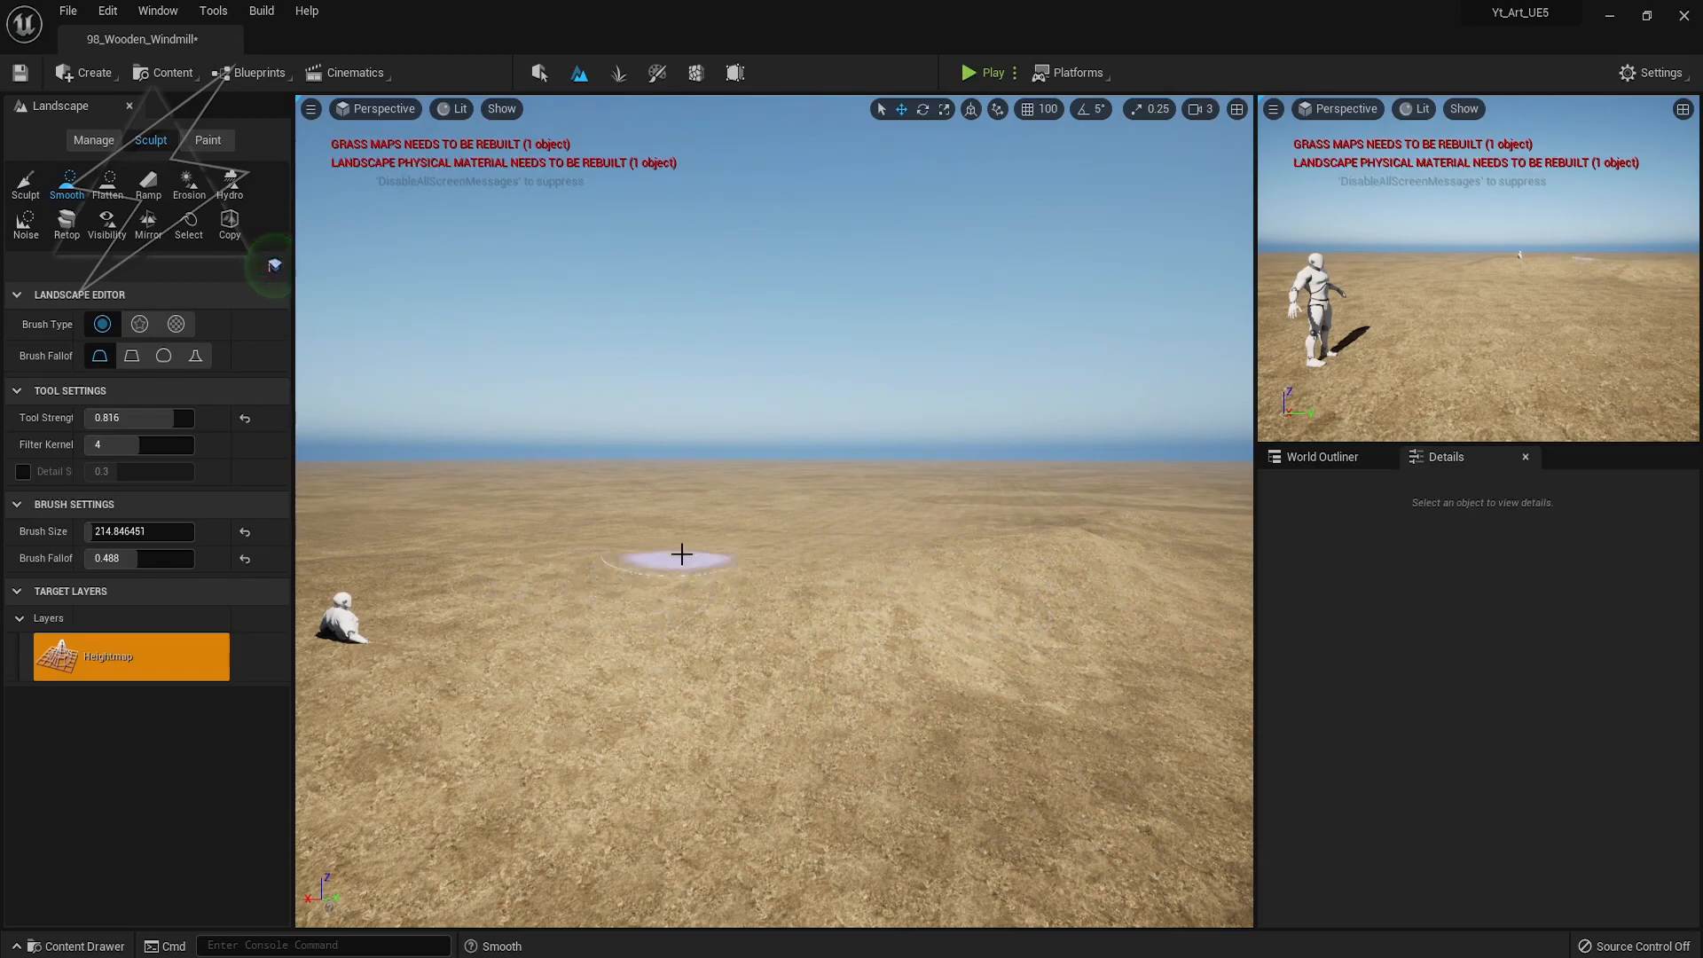
Raise several neighbouring mounds on the flat terrain near the distant mannequin with the Sculpt tool
right_click_drag(792, 525, 994, 662)
left_click(25, 184)
left_click(776, 474)
left_click_drag(776, 474, 782, 474)
left_click(894, 621)
left_click(536, 494)
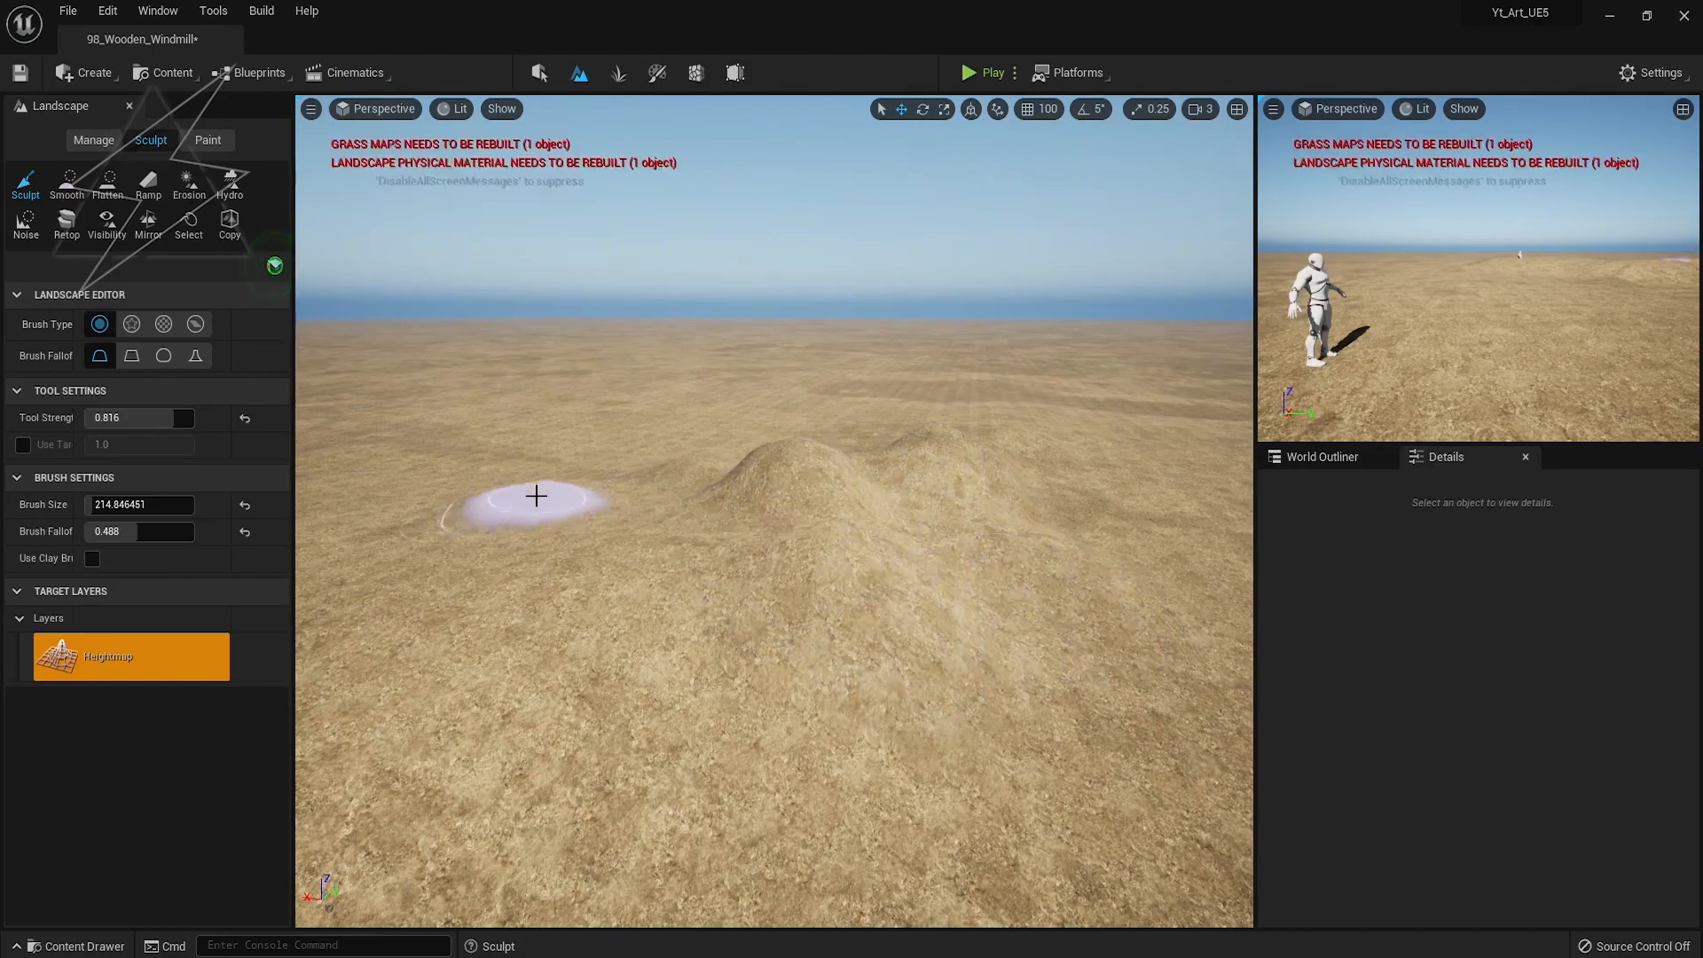
left_click(663, 497)
left_click(860, 441)
left_click(791, 445)
Smooth the newly raised mounds into gentle slopes and return to the saved camera view of both mannequins
left_click(66, 183)
mouse_move(605, 521)
left_mouse_down()
mouse_move(1021, 556)
mouse_move(887, 495)
mouse_move(851, 440)
mouse_move(894, 475)
left_mouse_up()
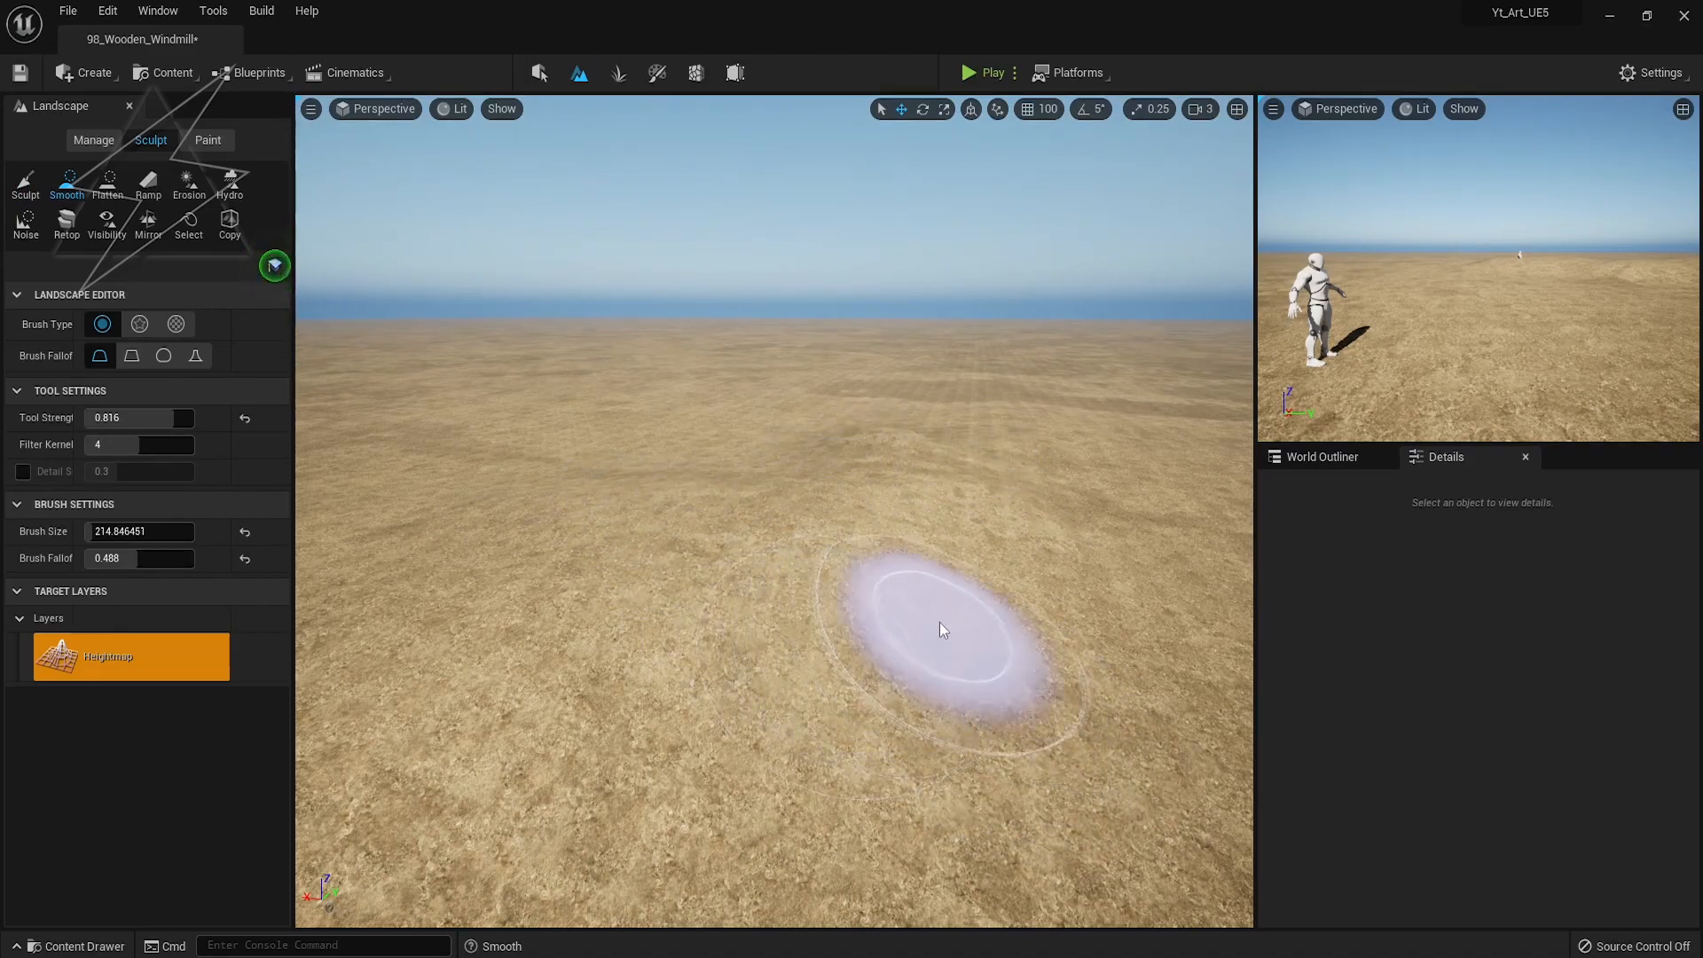
key("1")
Sculpt scattered mounds behind the near mannequin and across the foreground in the full-screen viewport
left_click(25, 183)
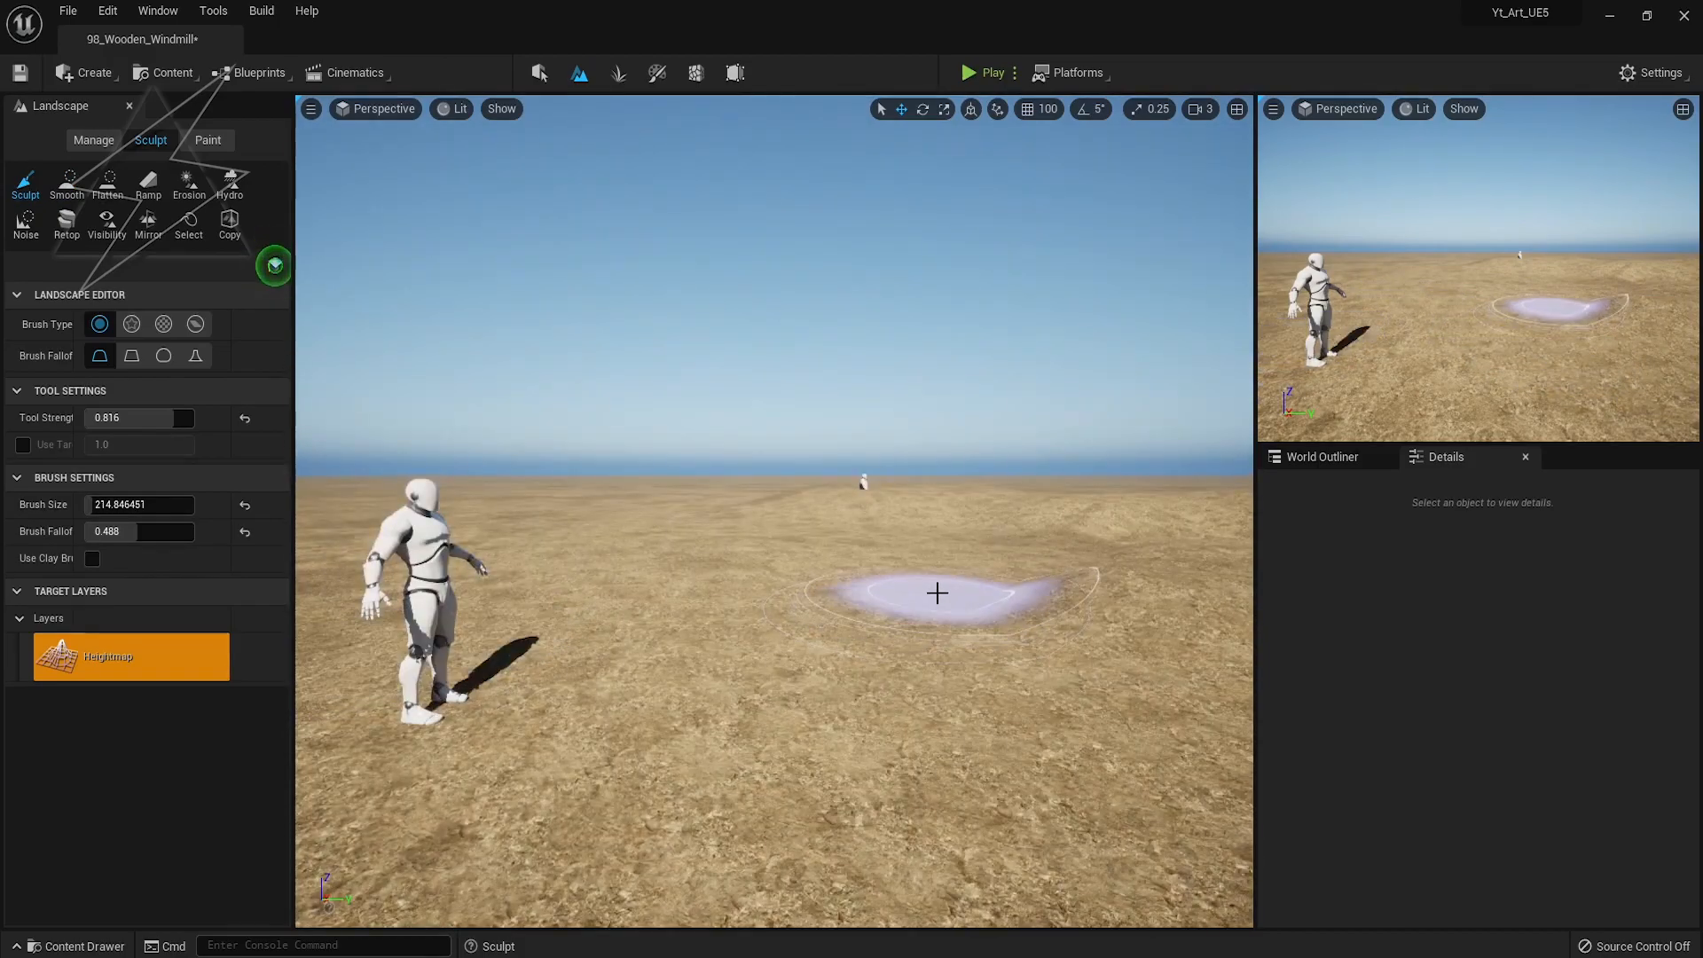
key("F11")
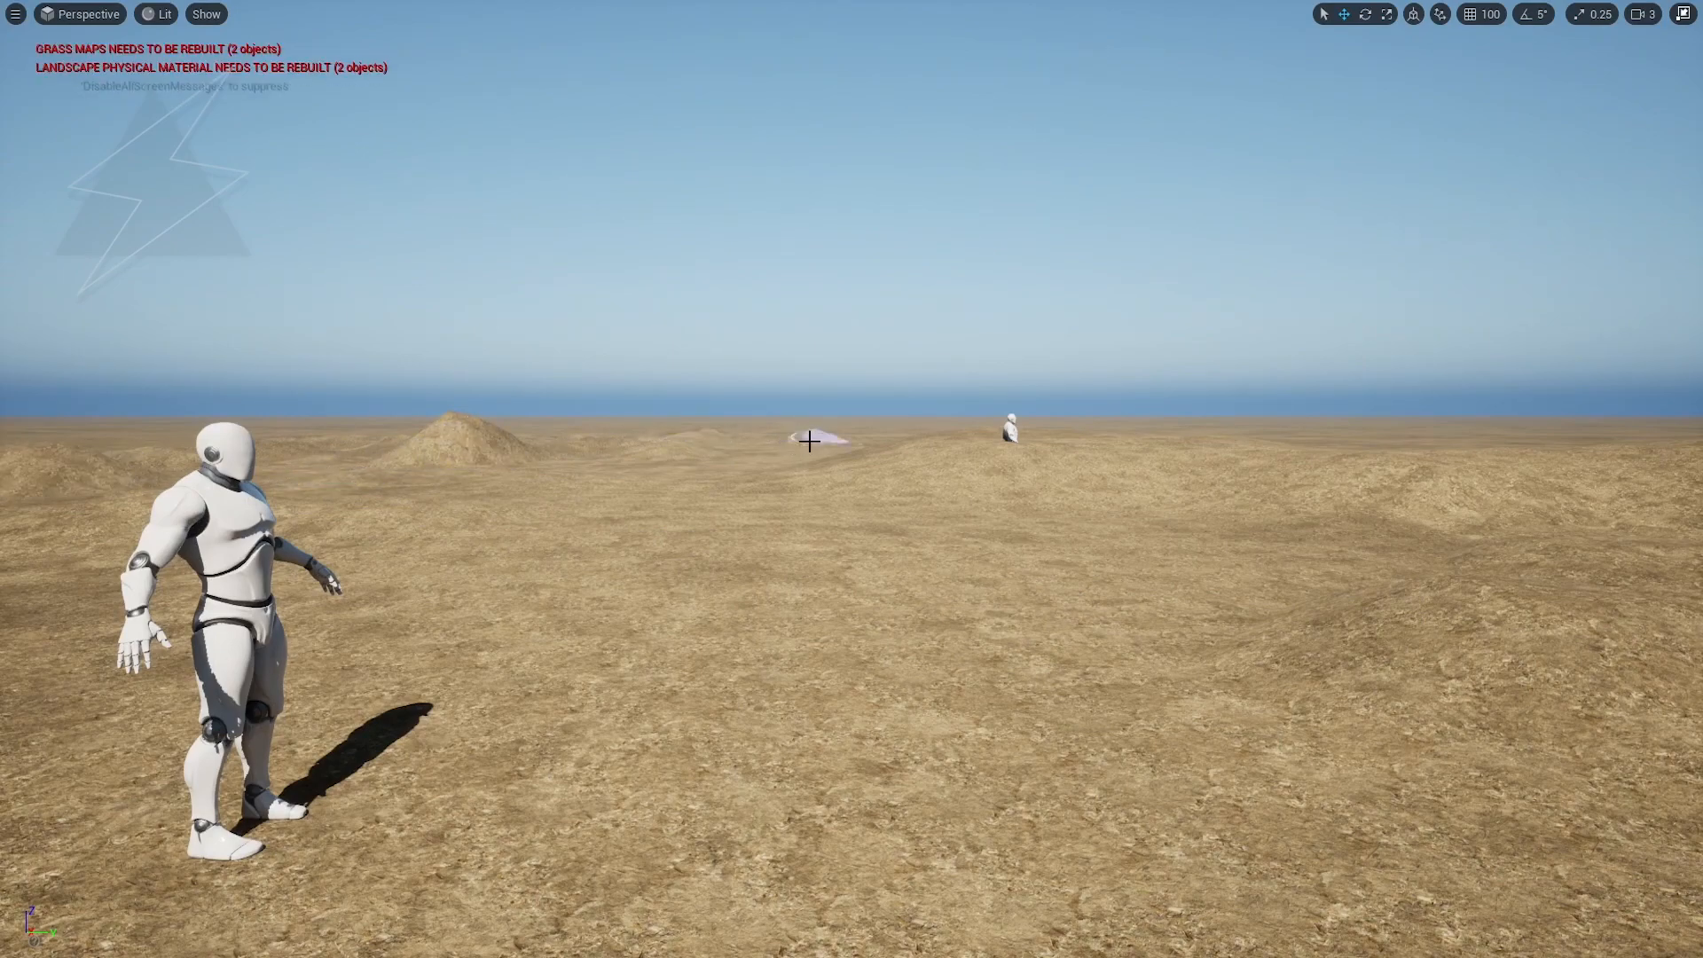
key("F11")
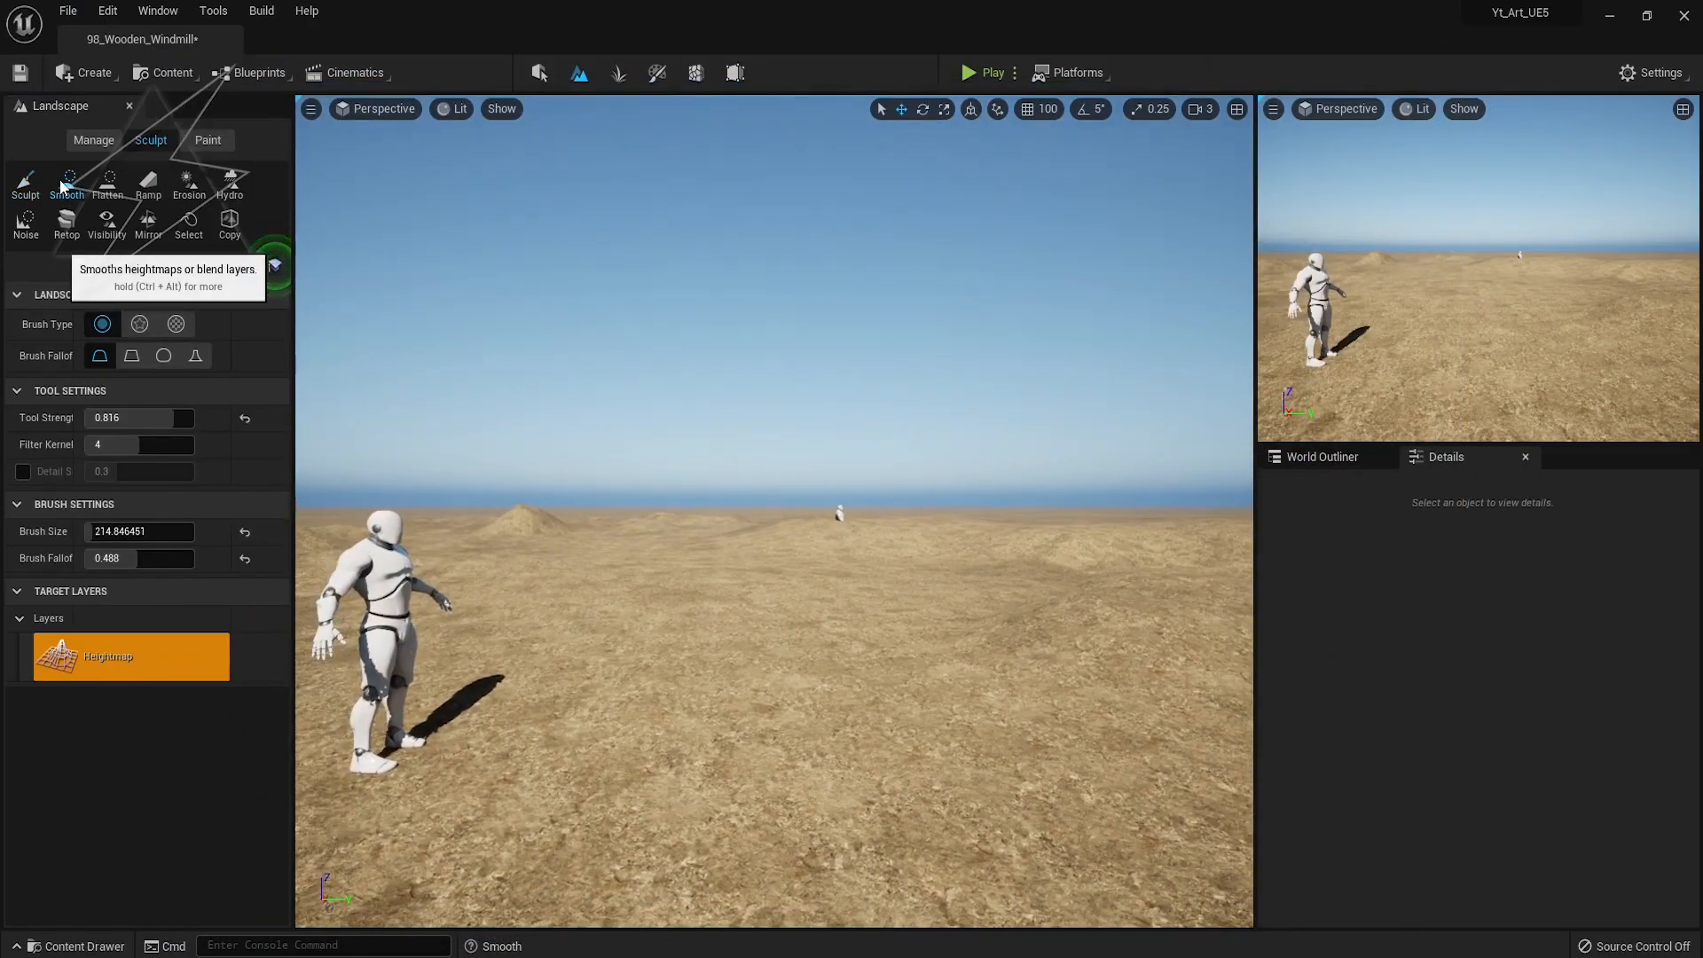
Smooth the sharp mounds behind the near mannequin in the full-screen viewport, and restore the normal layout
key("F11")
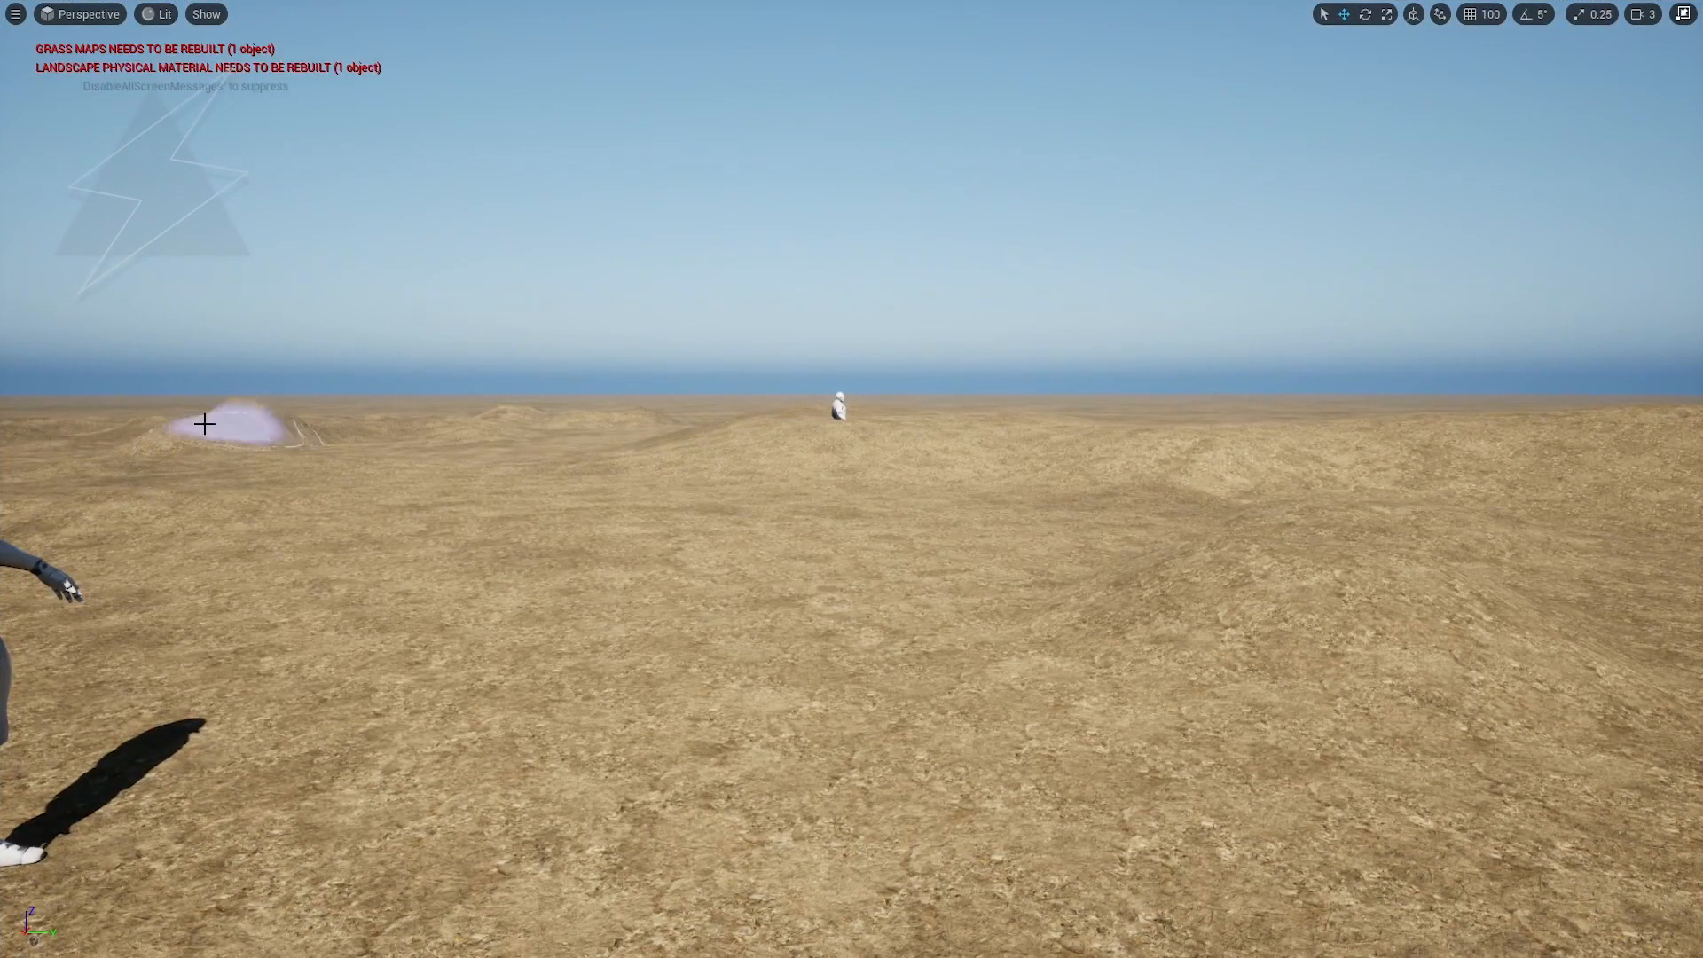
right_click_drag(613, 407, 607, 405)
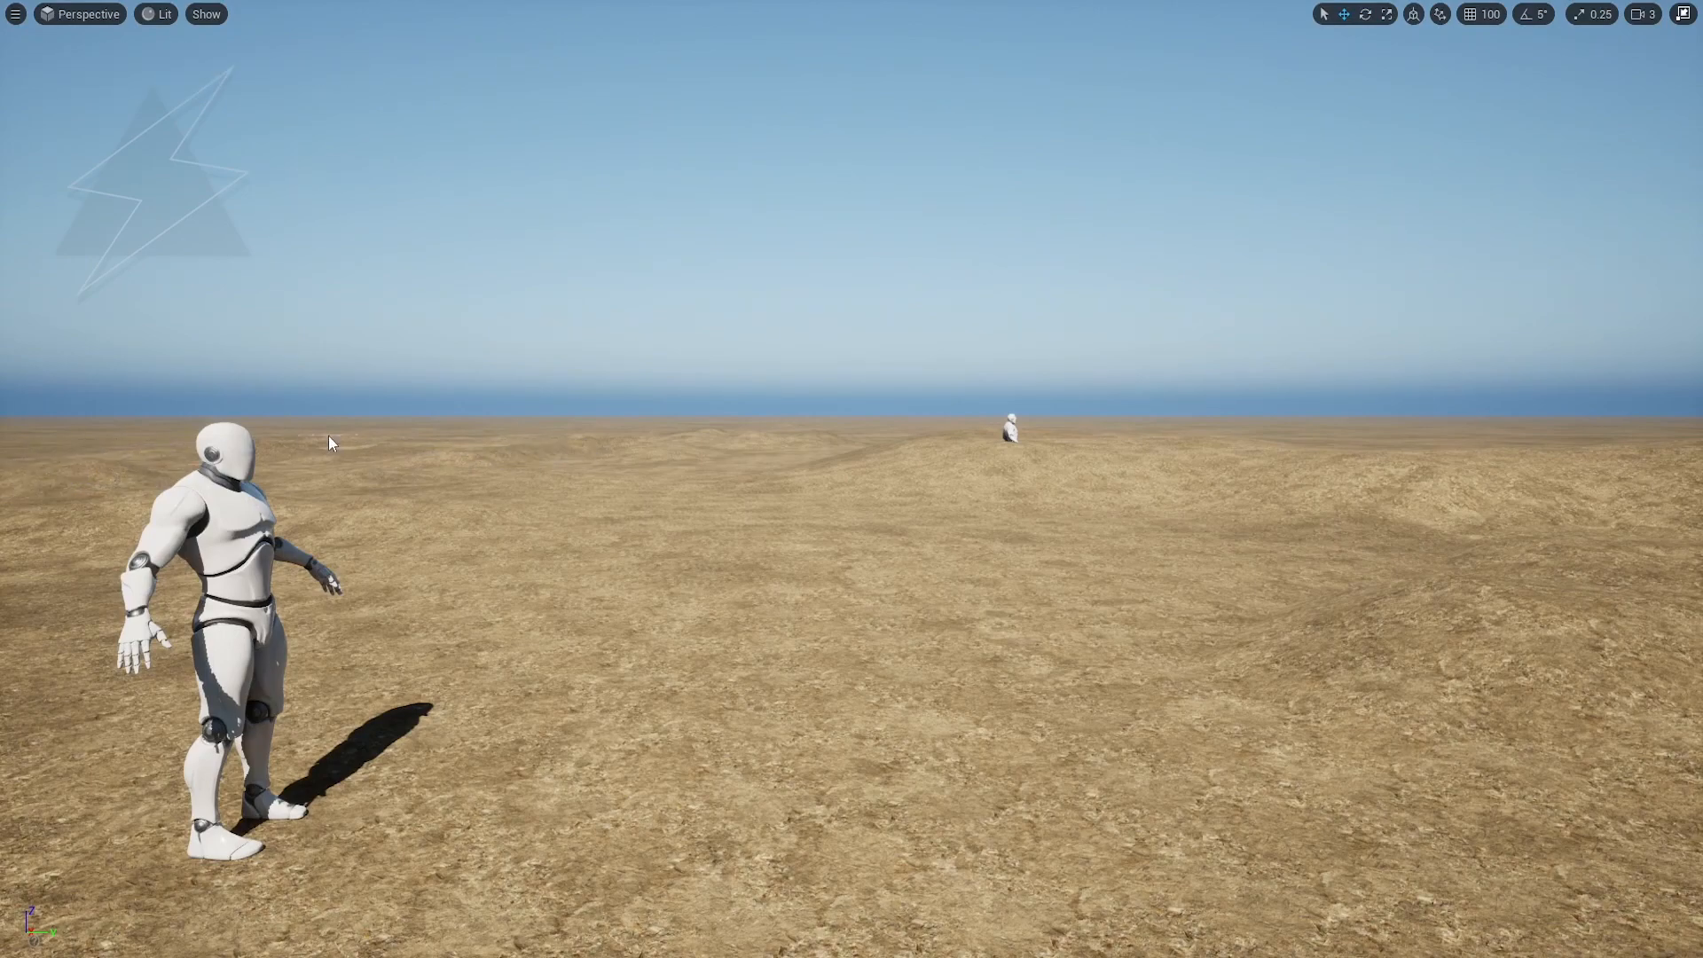
key("shift+2")
key("F11")
Switch to Selection mode, save the level and delete the distant mannequin
key("shift+1")
key("ctrl+s")
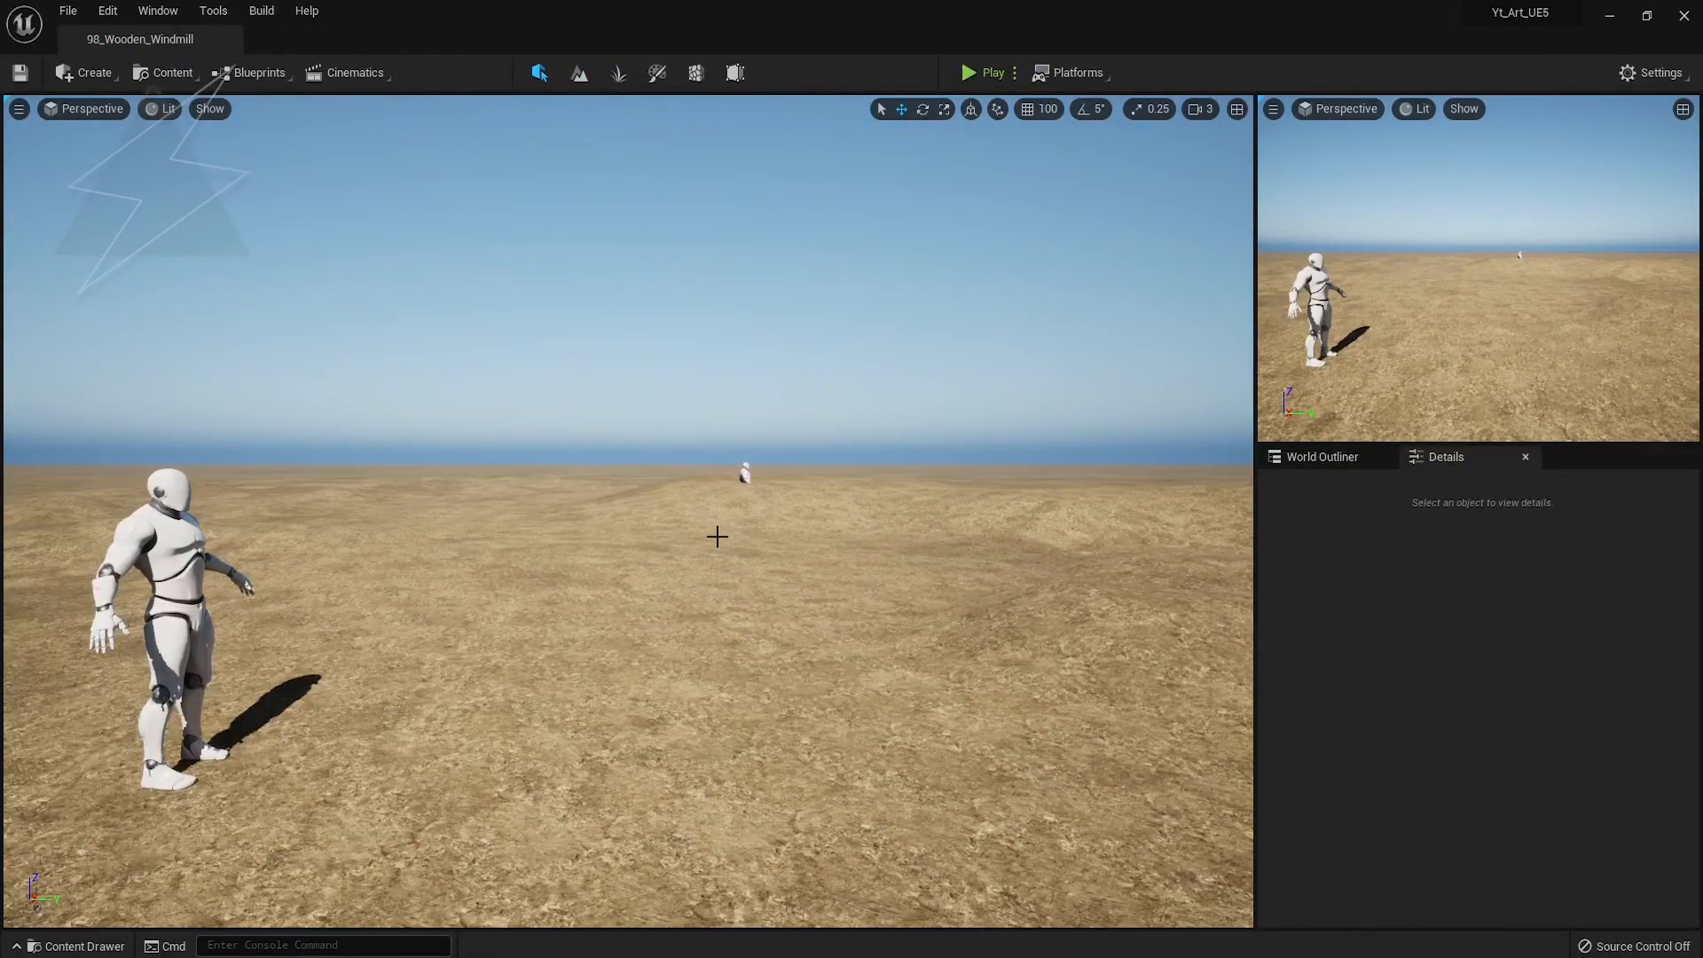
left_click(741, 473)
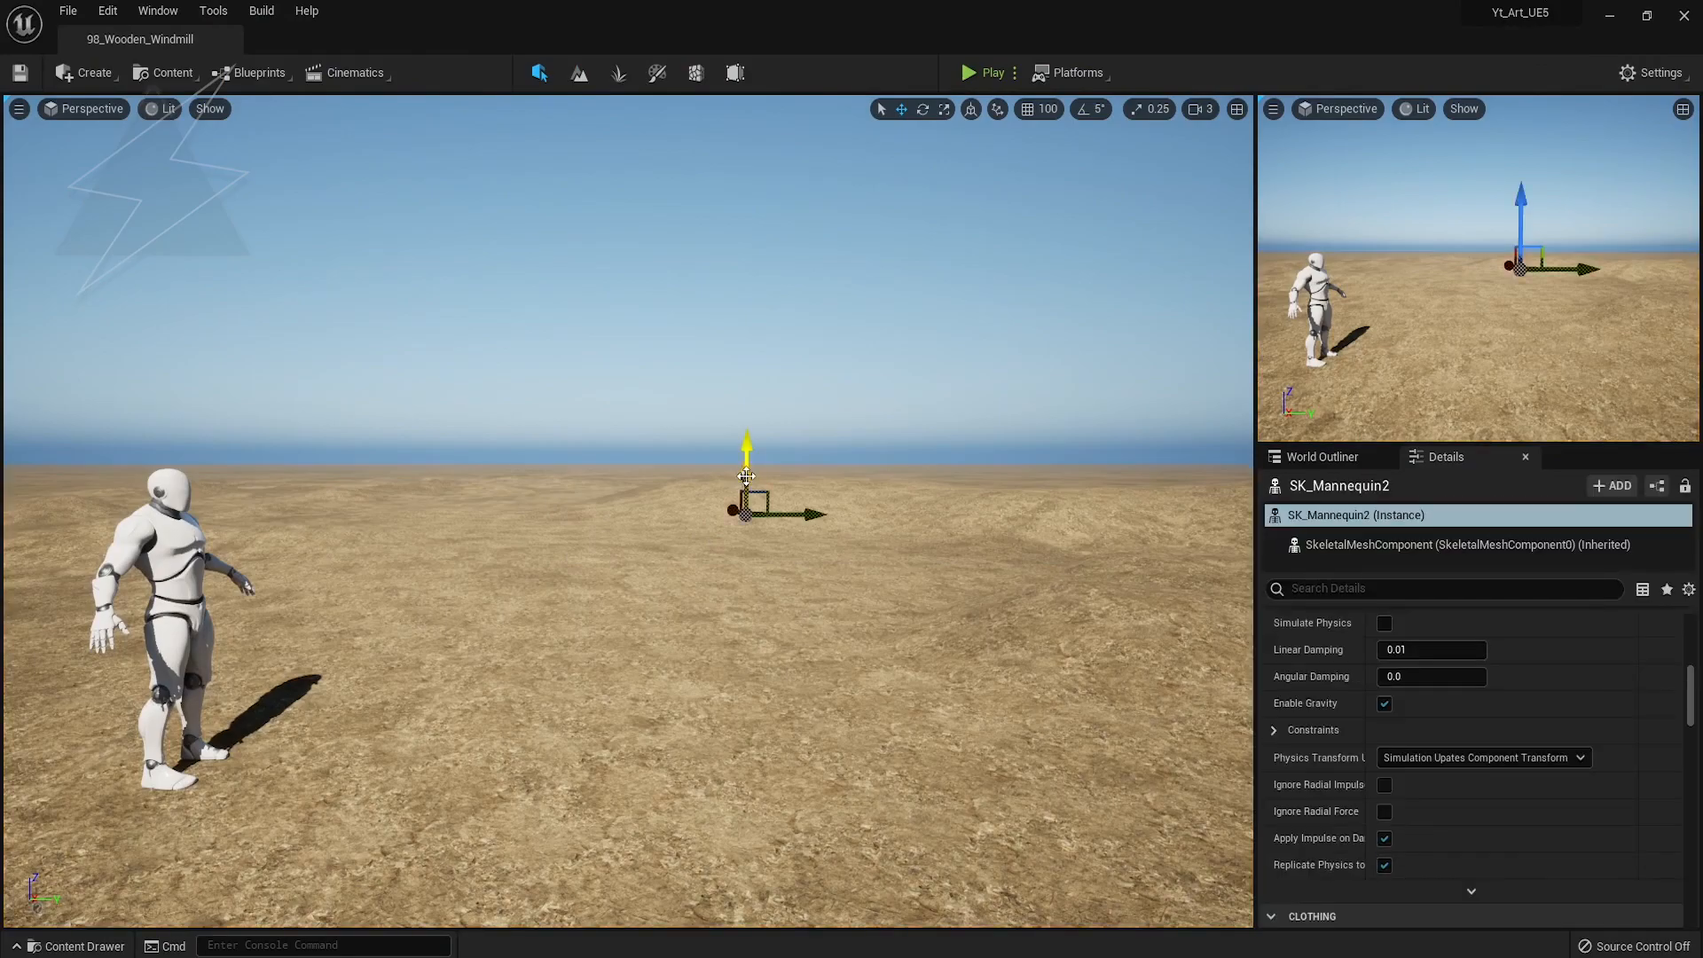
key("Delete")
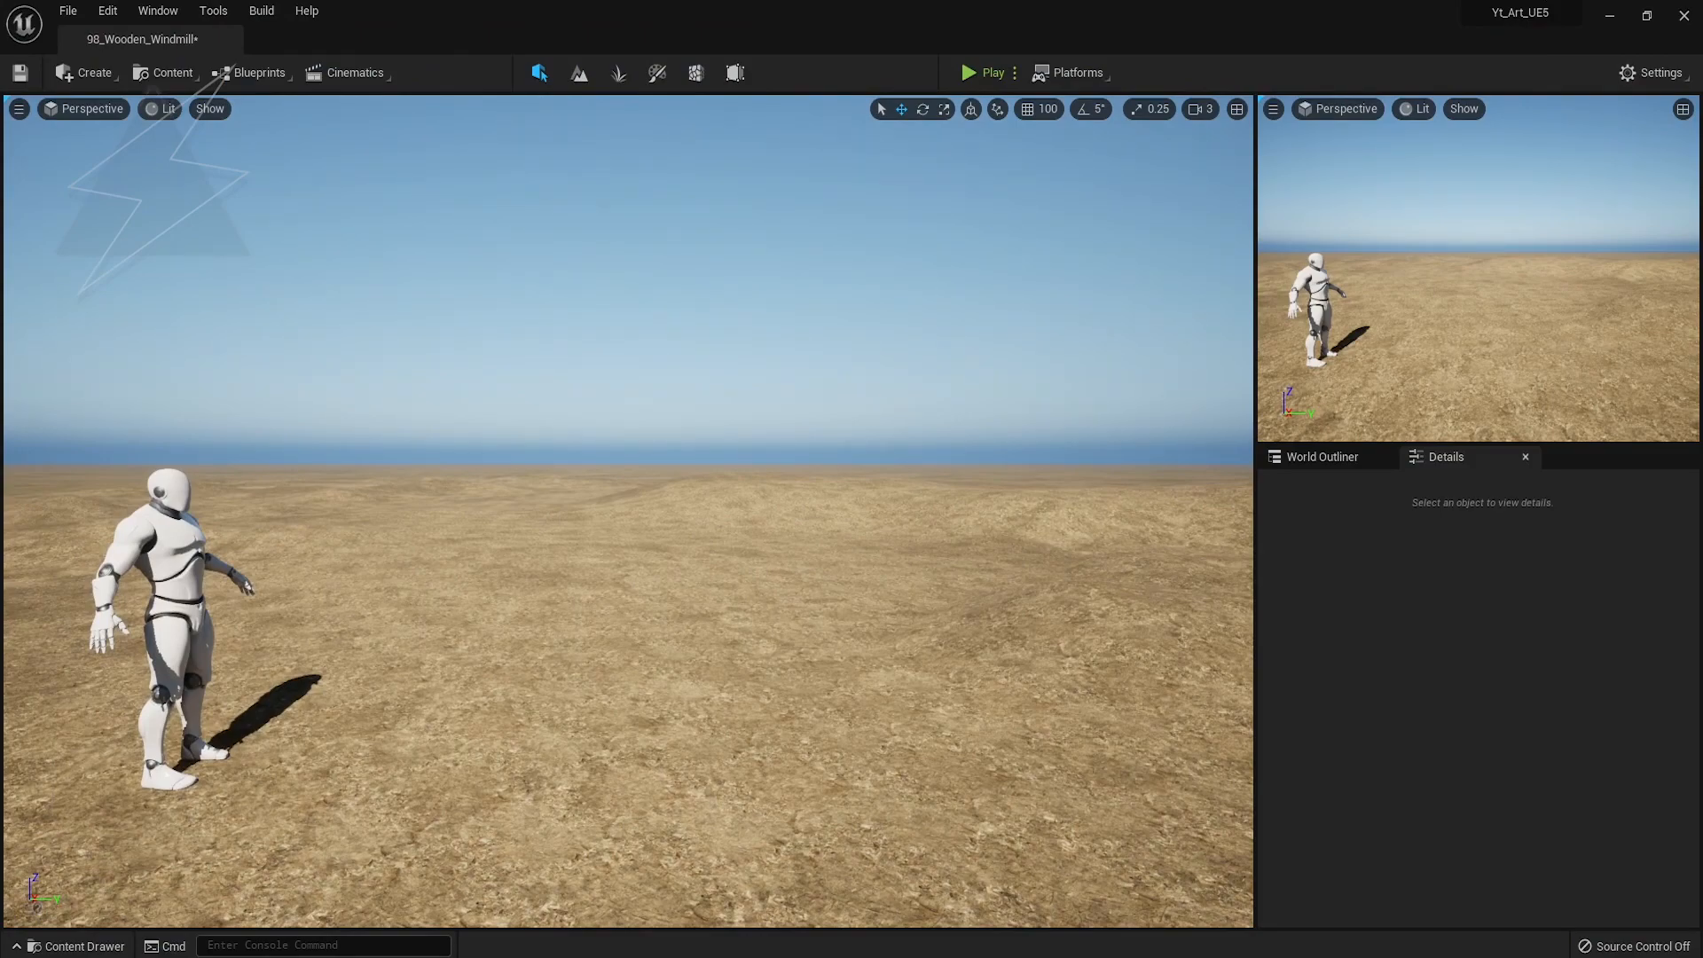
Place BP_Windmill on the rise where the distant mannequin stood and turn its blades at an angle to the camera
key("w")
right_click_drag(503, 755, 502, 827)
right_click_drag(950, 630, 950, 586)
left_click_drag(176, 741, 522, 637)
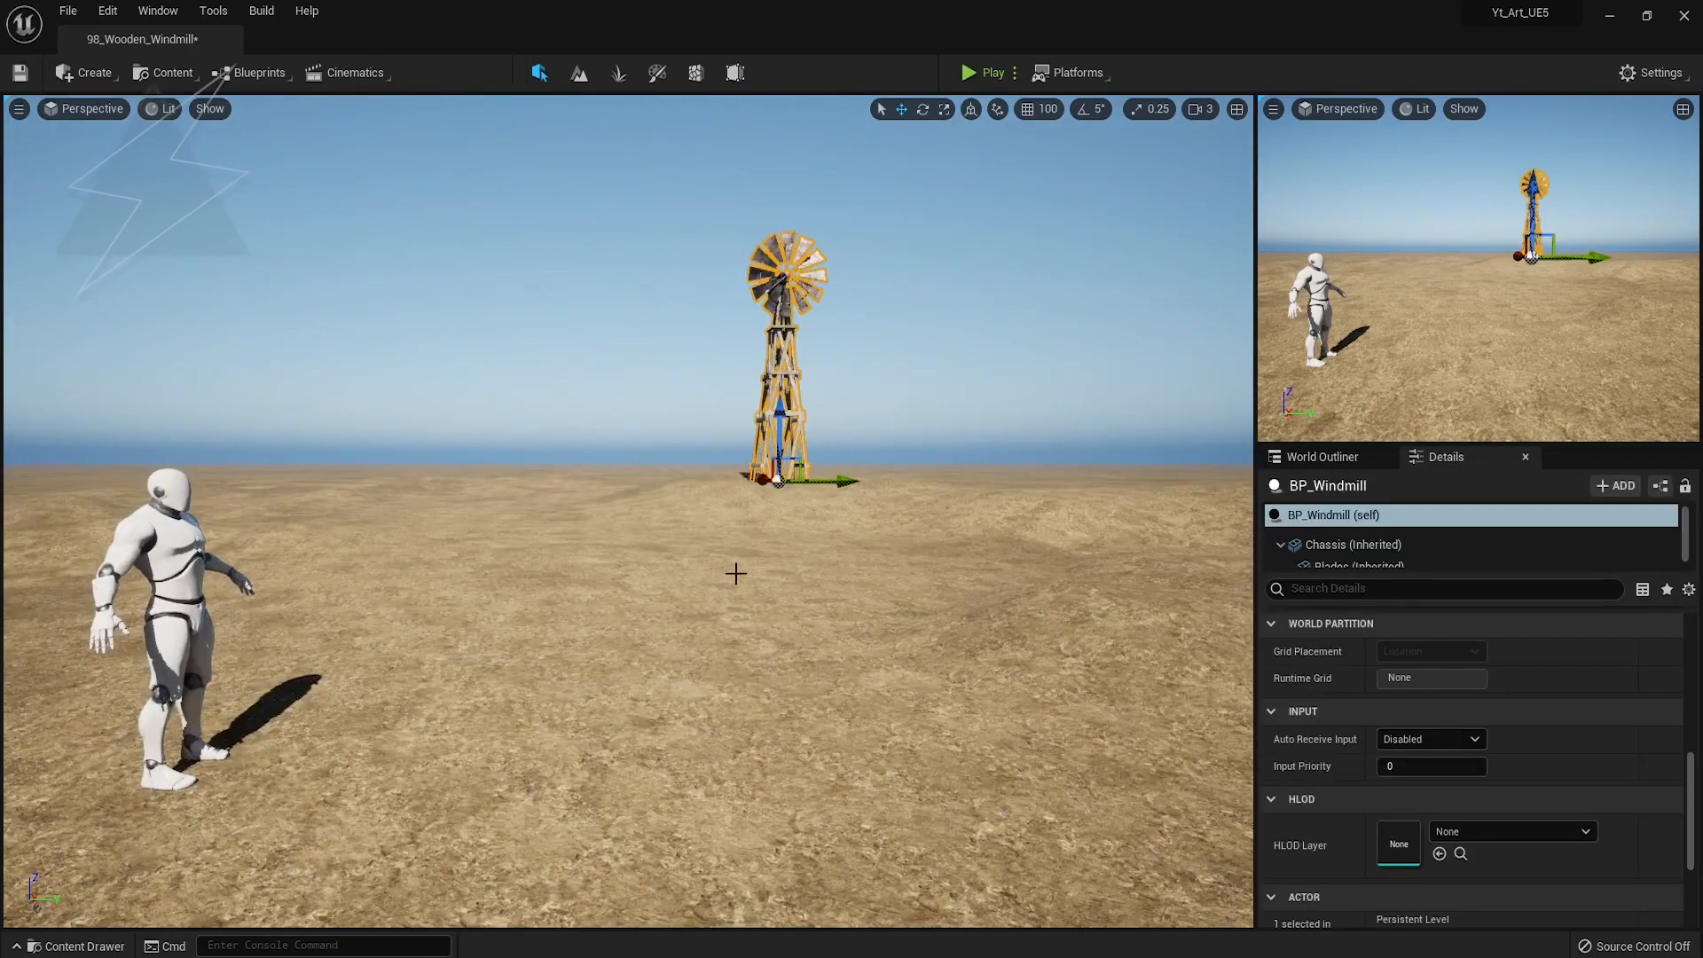
left_click_drag(734, 578, 873, 486)
left_click(991, 353)
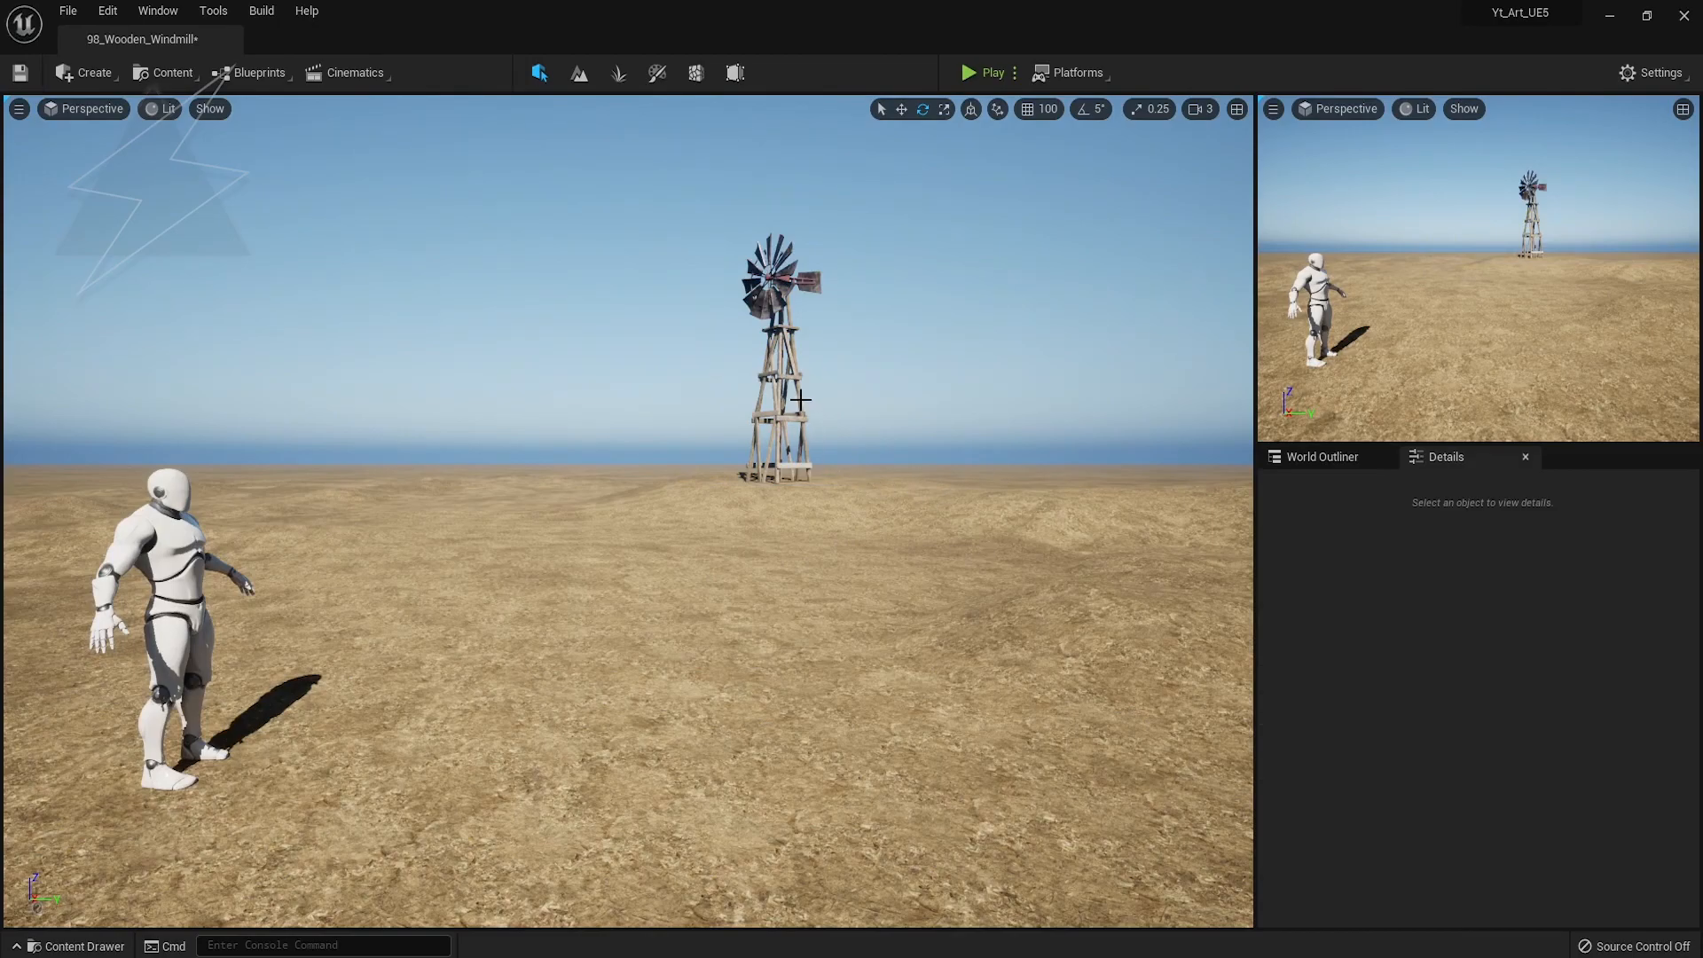
Fine-tune the windmill's position and rotation on the distant rise
left_click(777, 377)
key("w")
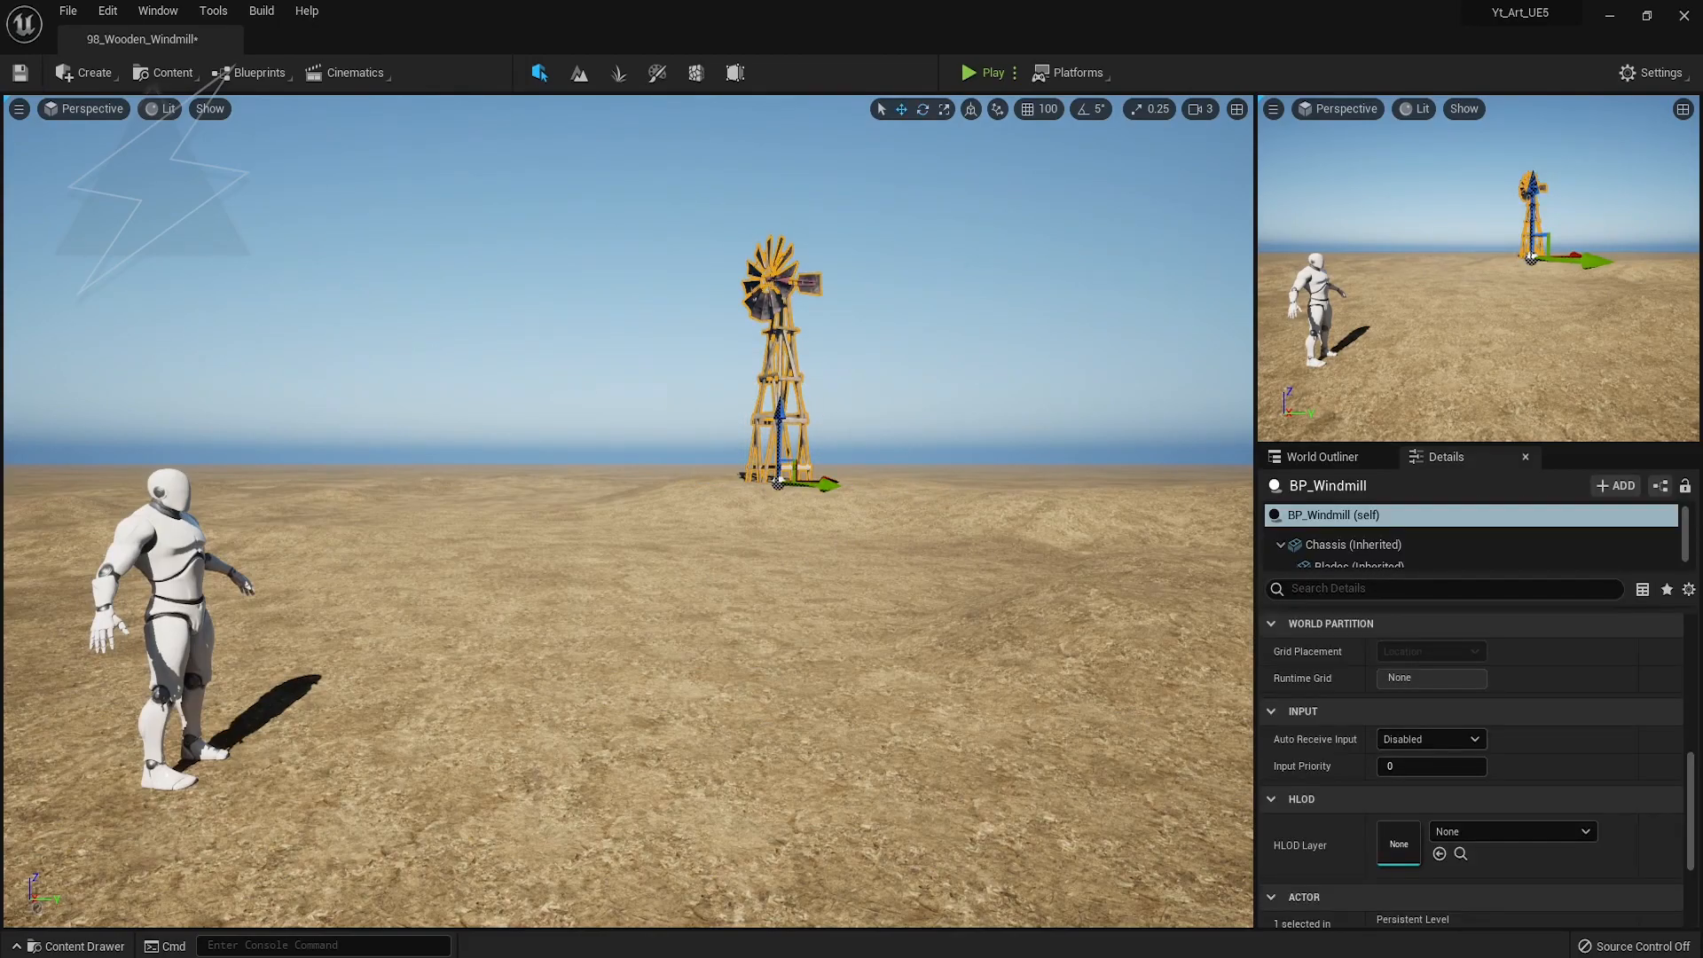
left_click(848, 418)
left_click(779, 421)
key("e")
left_click(916, 428)
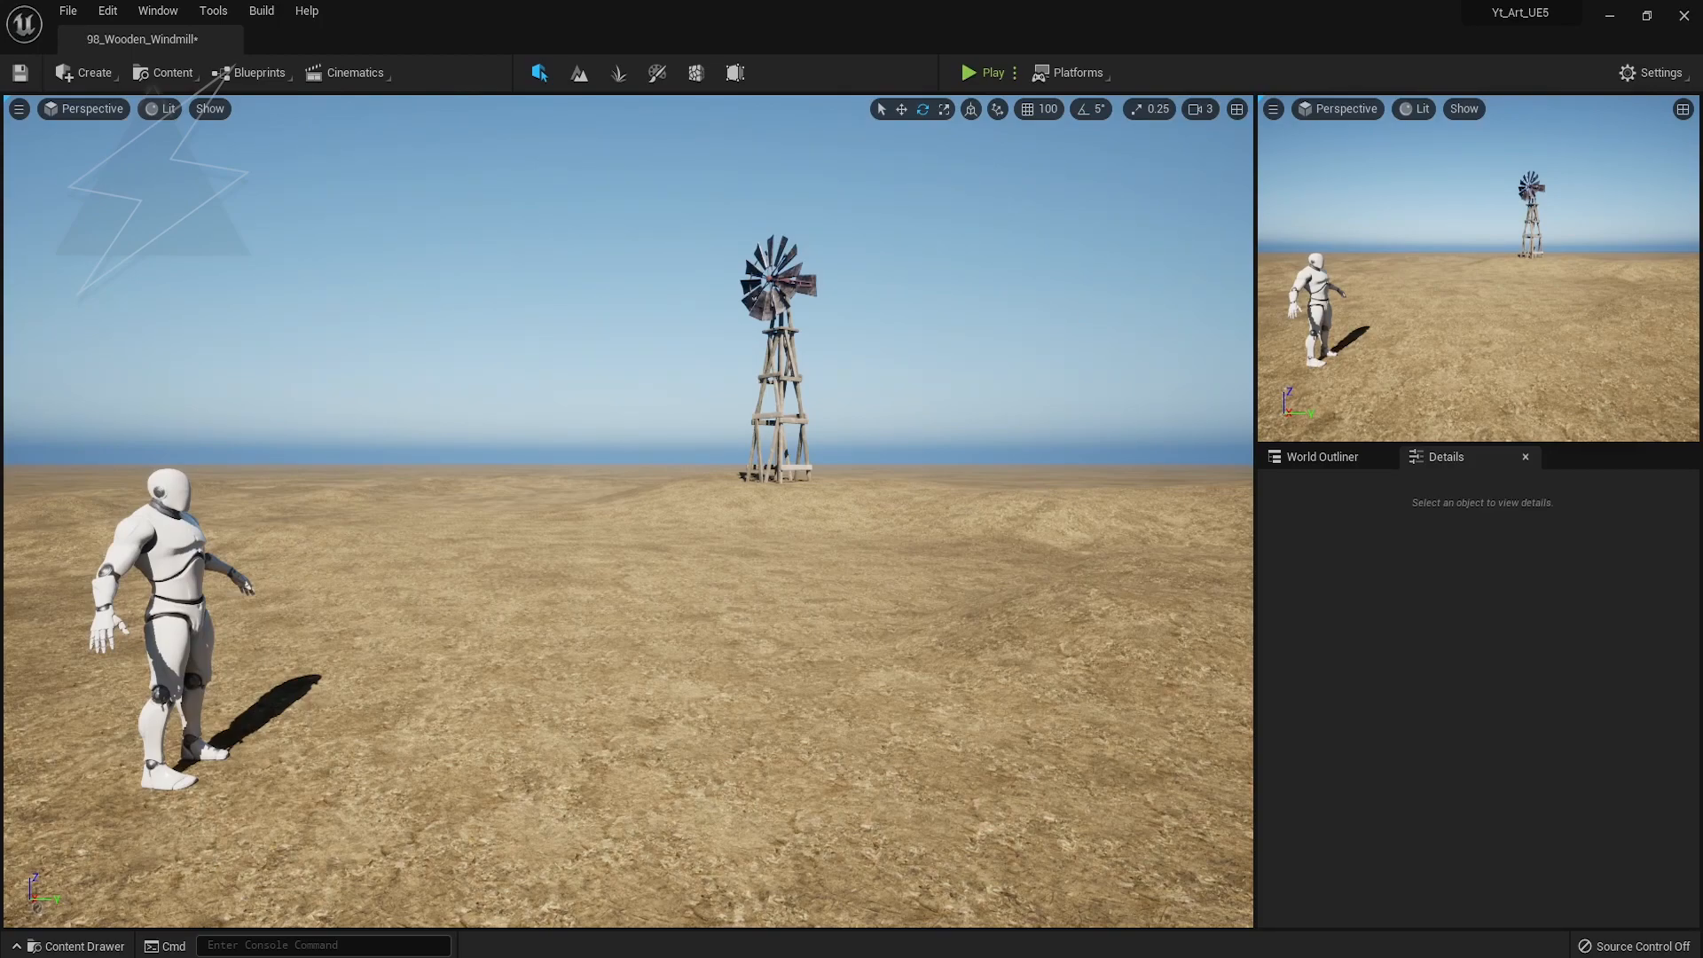
Place SM_Water_Tower on the ground to the right of the windmill, adjusting its rotation and position
left_click_drag(4, 692, 1062, 492)
right_click_drag(1075, 582, 1140, 646)
key("w")
key("e")
key("w")
left_click_drag(878, 676, 812, 495)
left_click_drag(872, 562, 961, 458)
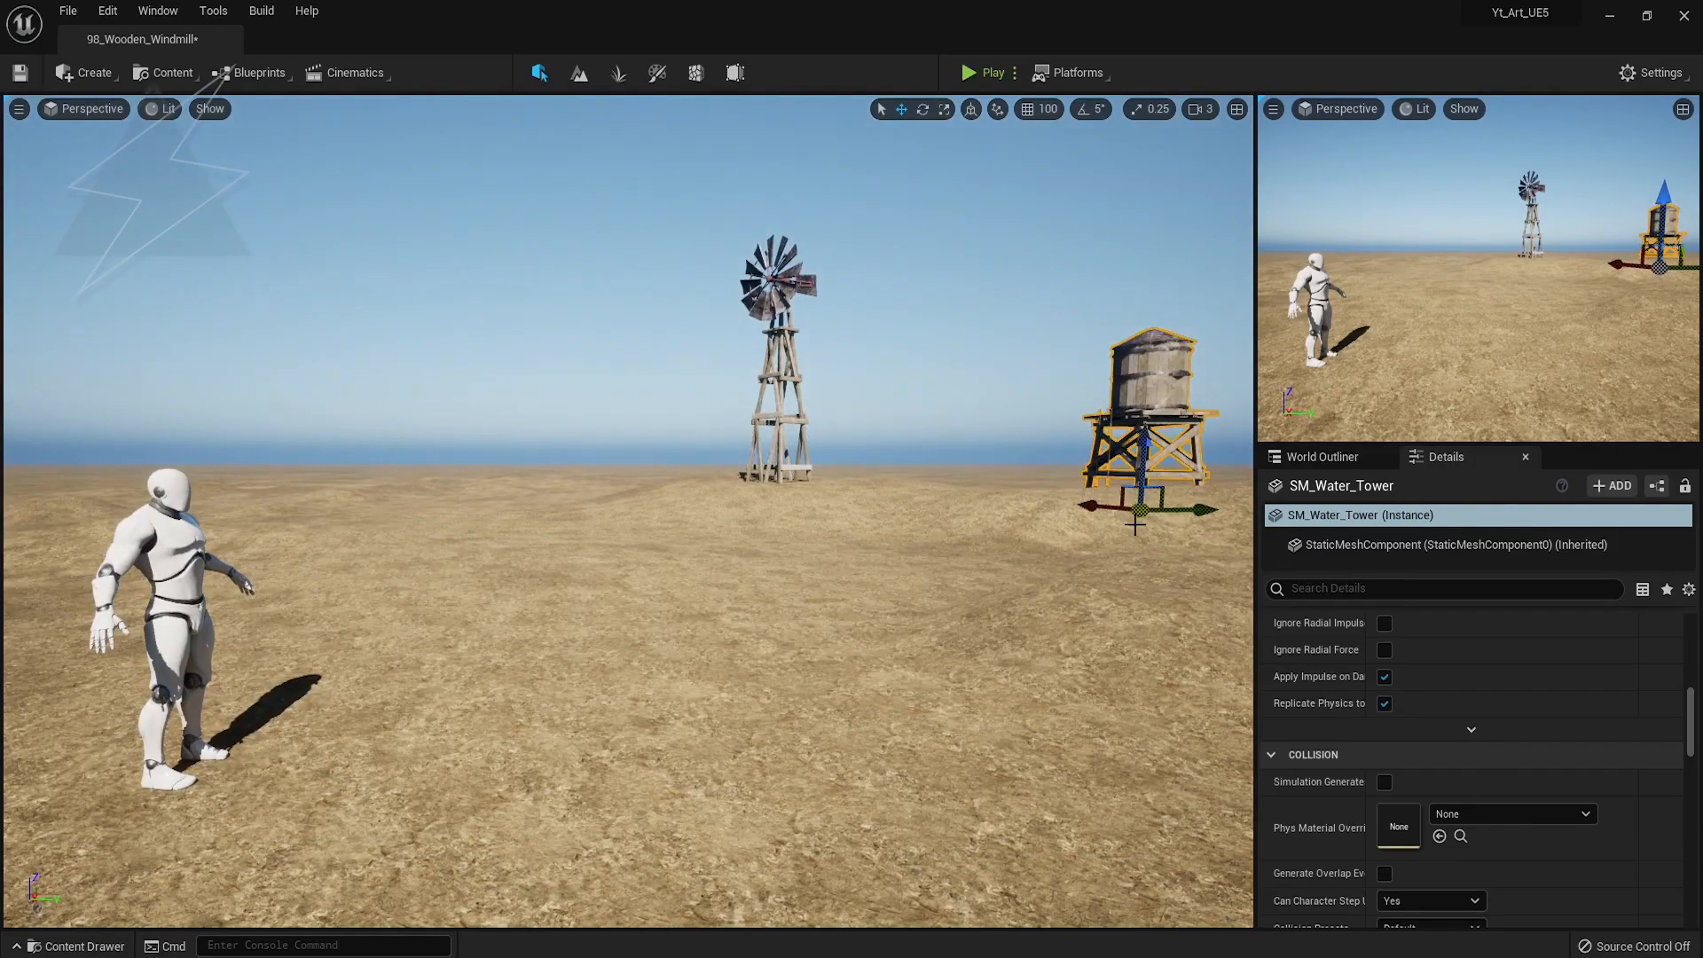
left_click_drag(1179, 506, 1148, 503)
left_click(1002, 282)
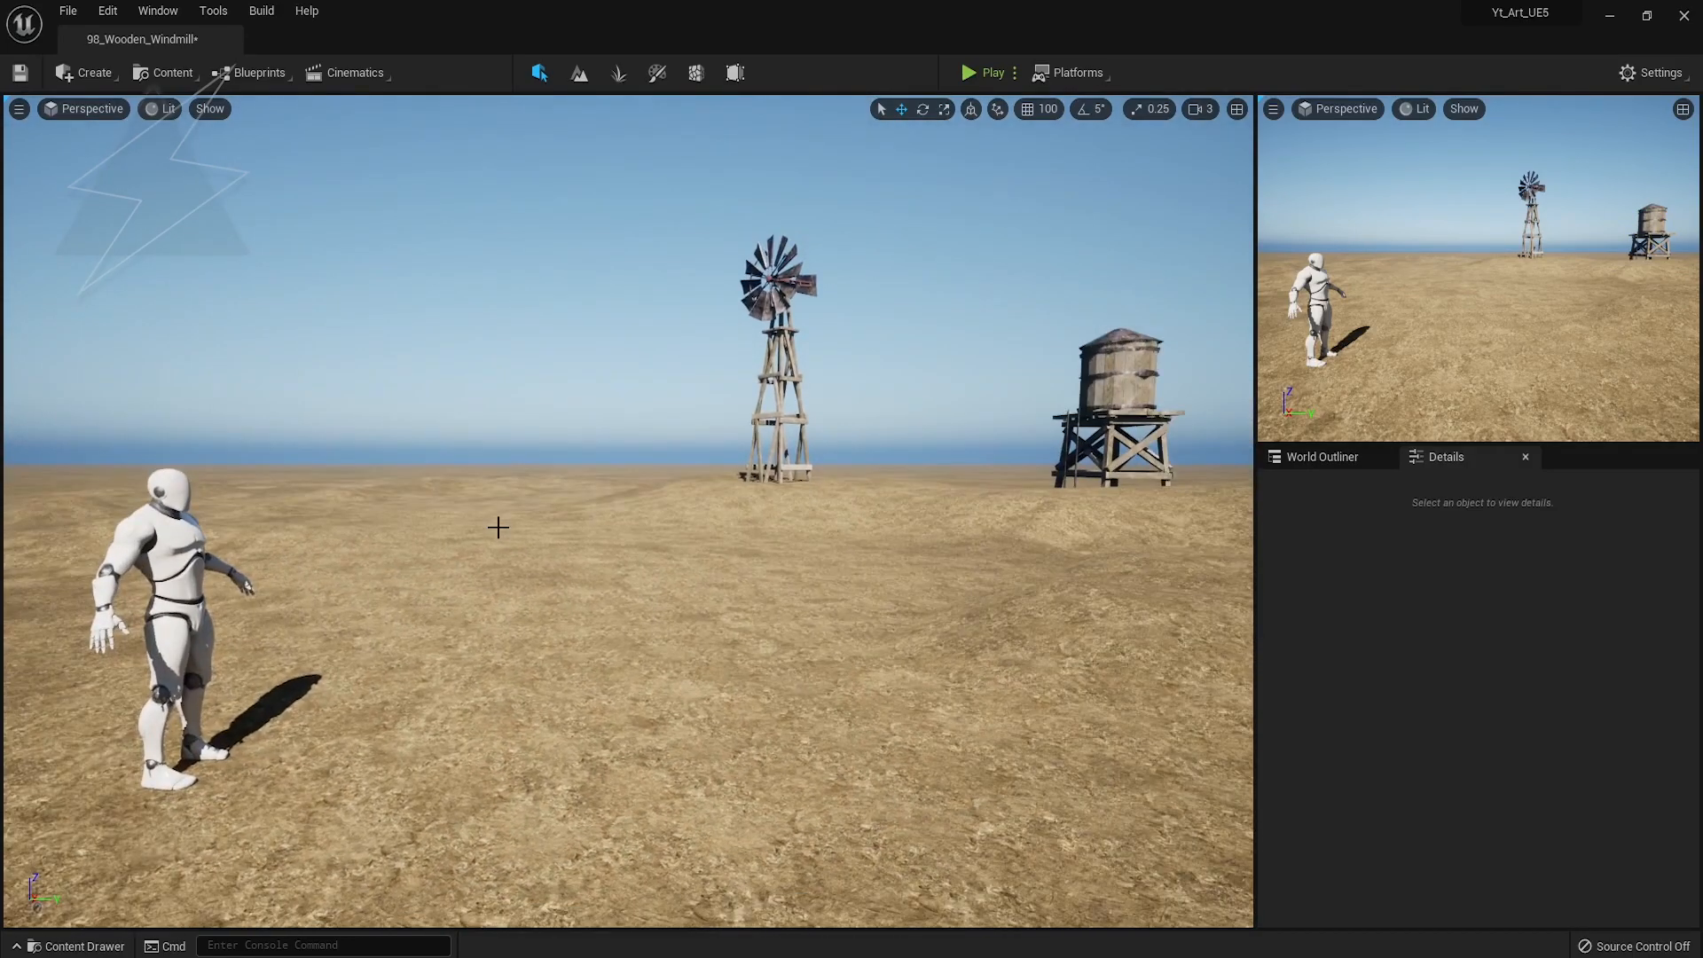
Enter Foliage mode, add Grass_Wheat_mdl as a foliage type and select it for painting
left_click(611, 77)
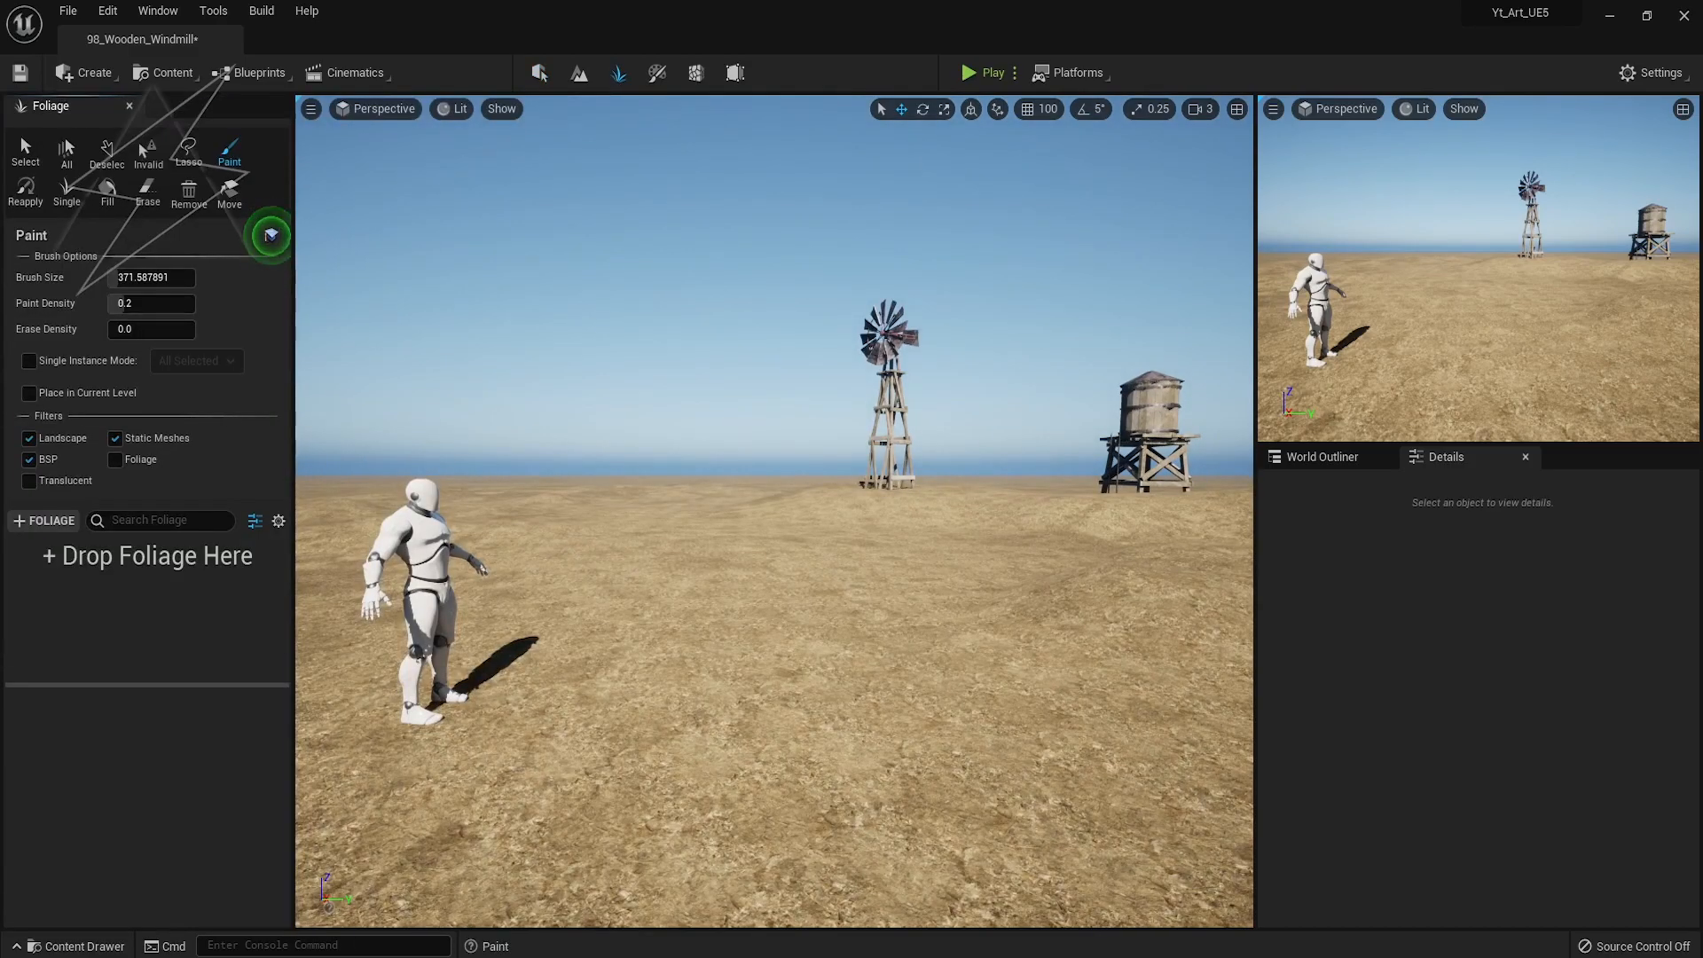
mouse_move(3, 620)
left_mouse_down()
mouse_move(79, 621)
mouse_move(91, 637)
left_mouse_up()
left_click(35, 572)
Try painting Grass_Wheat_mdl around the near mannequin and undo the trial placements
left_click_drag(609, 715, 700, 574)
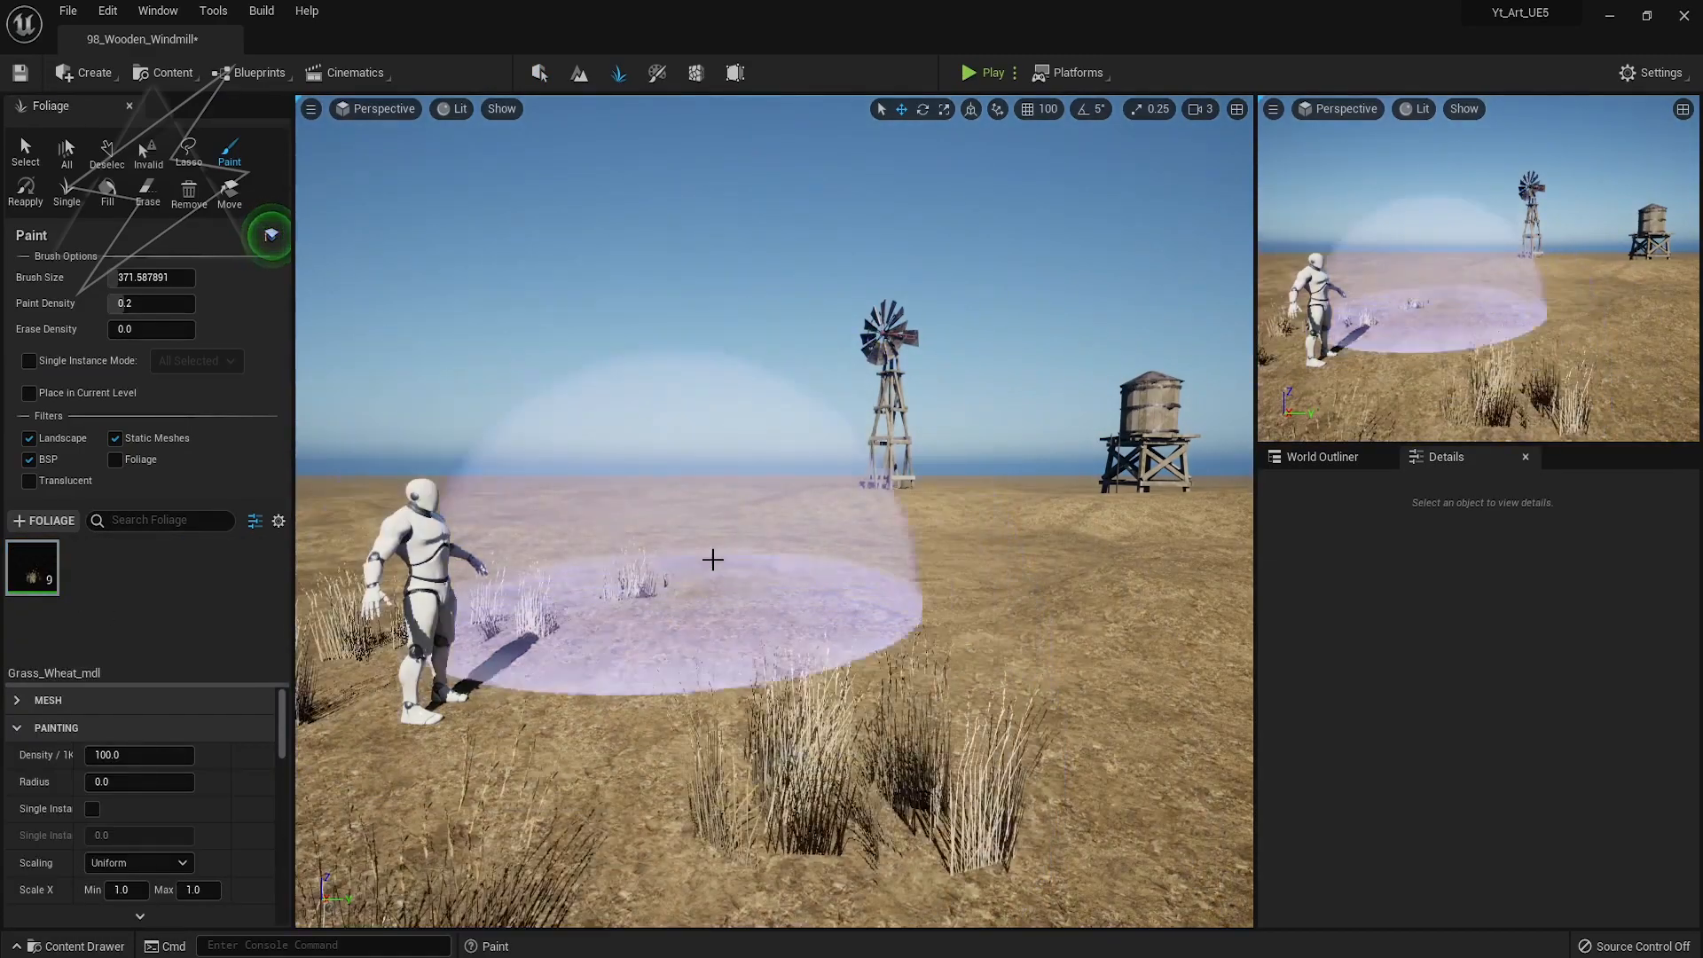
key("ctrl+z")
left_click_drag(2, 661, 608, 658)
key("ctrl+z")
Add a second grass type, set both densities to 300, and undo a trial paint stroke
left_click_drag(2, 621, 113, 611)
left_click(90, 575)
left_click(41, 582, "shift")
left_click(149, 754)
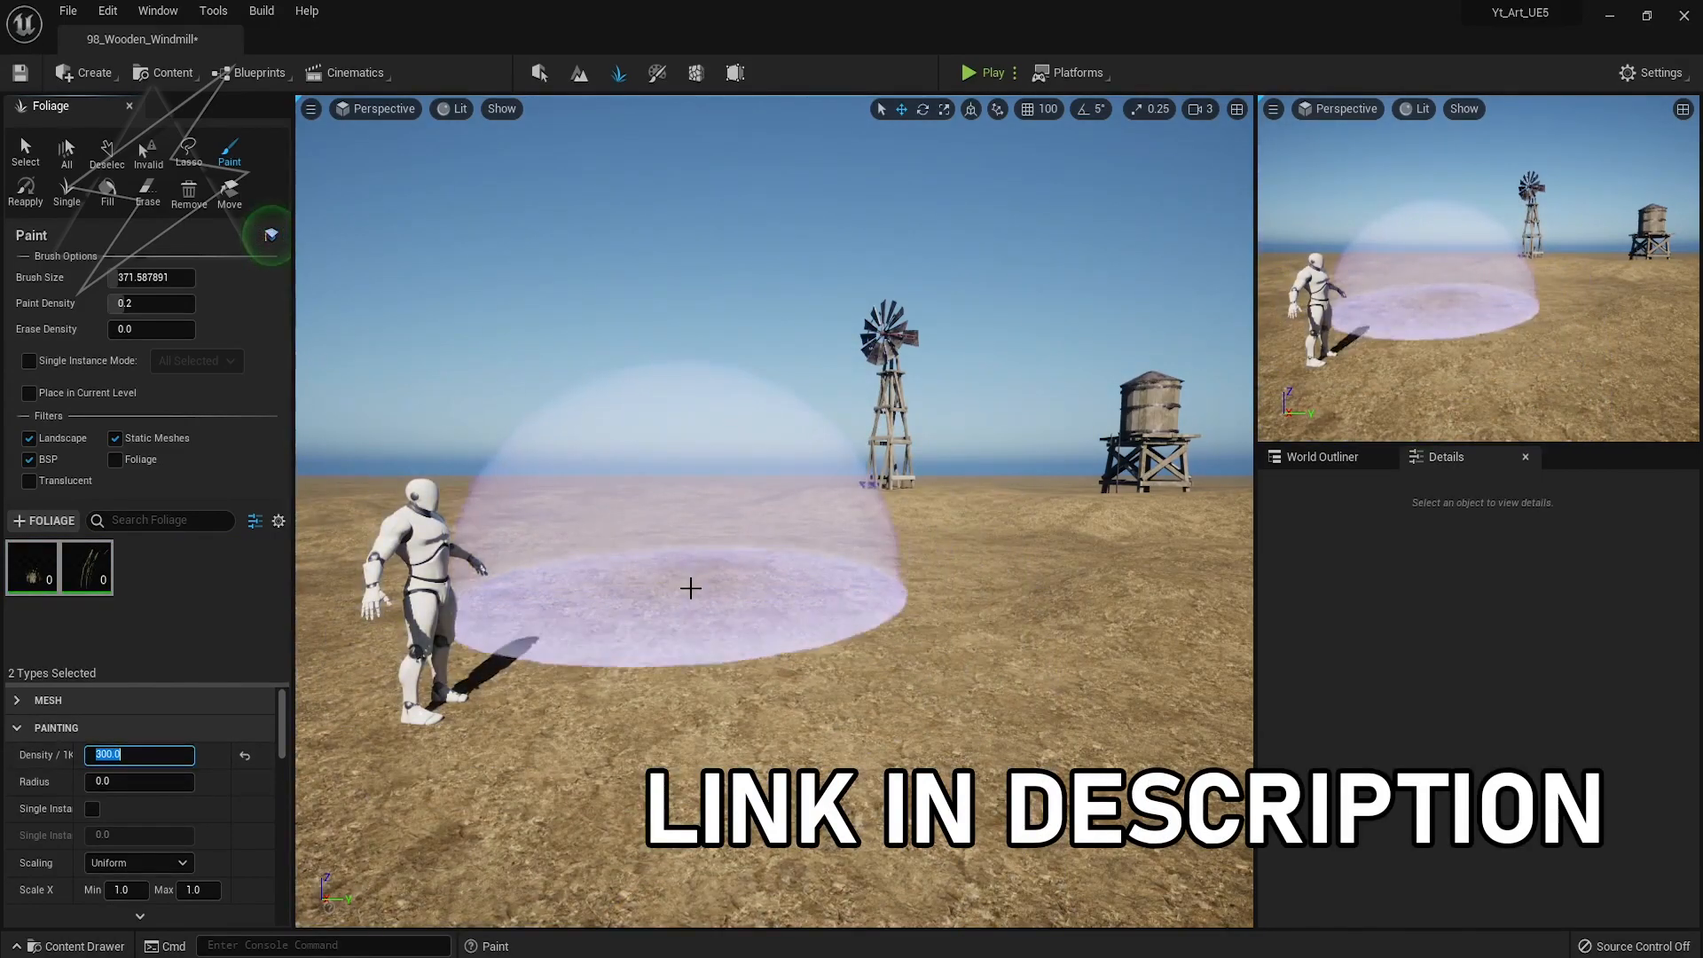
left_click(688, 586)
key("ctrl+z")
Set both grass types' density to 500, try painting beside the near mannequin, and undo the stroke
left_click(136, 754)
type("500")
key("Return")
left_click_drag(665, 593, 1008, 562)
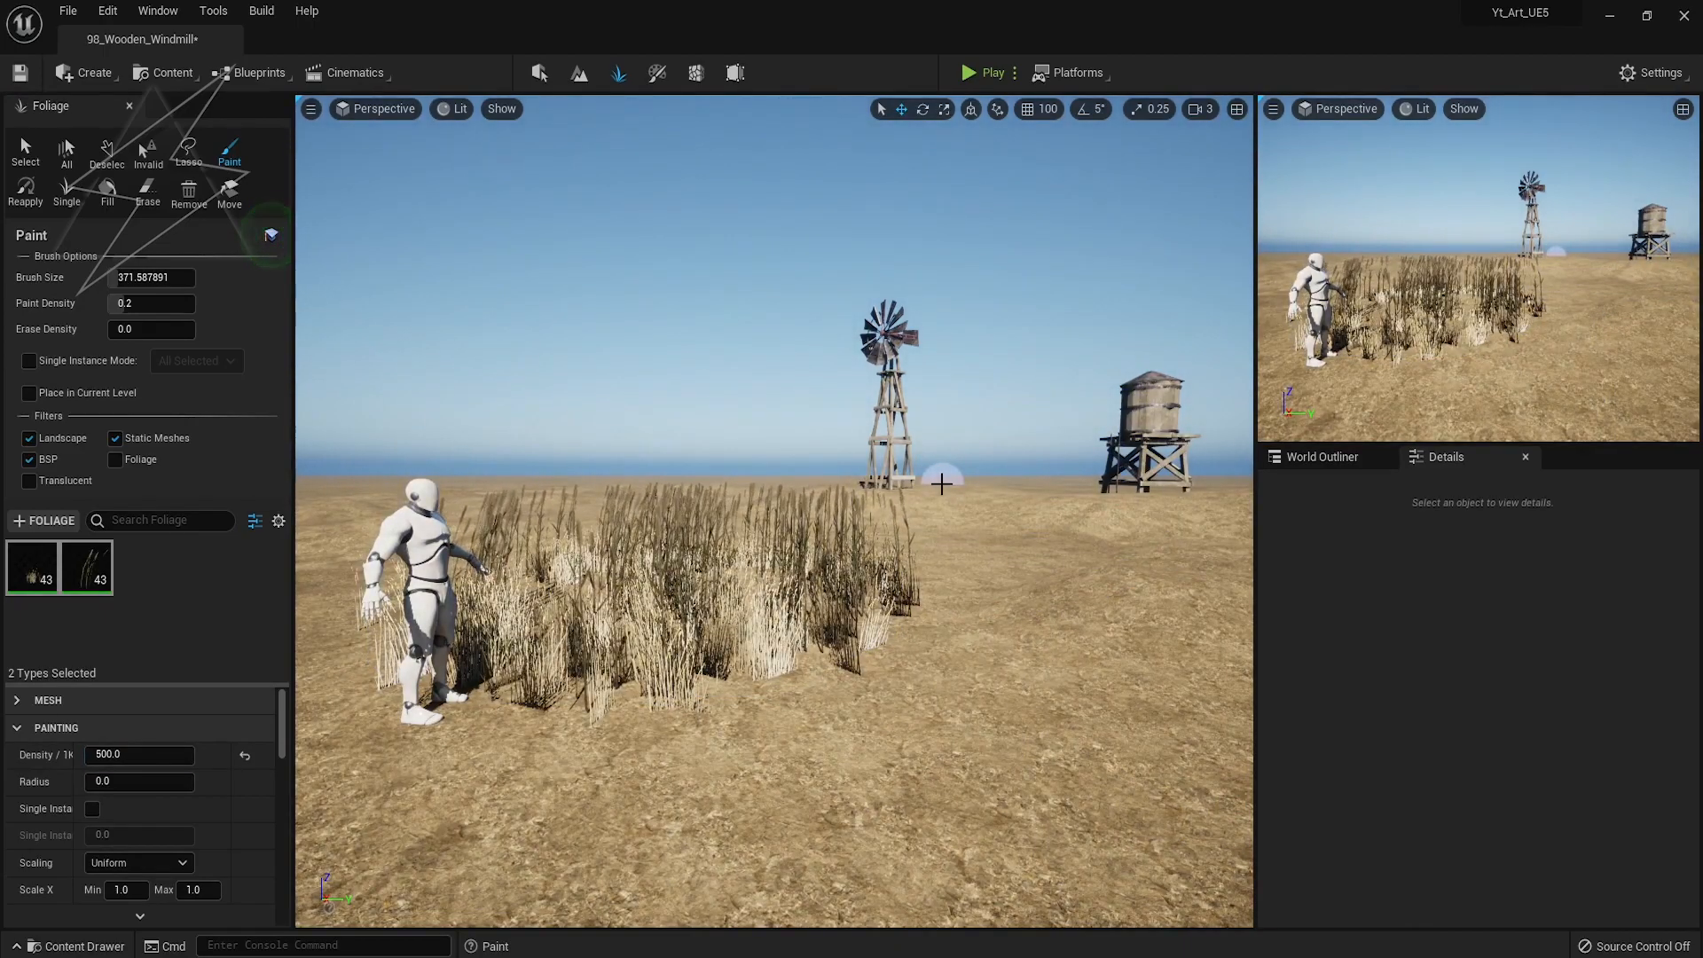
key("ctrl+z")
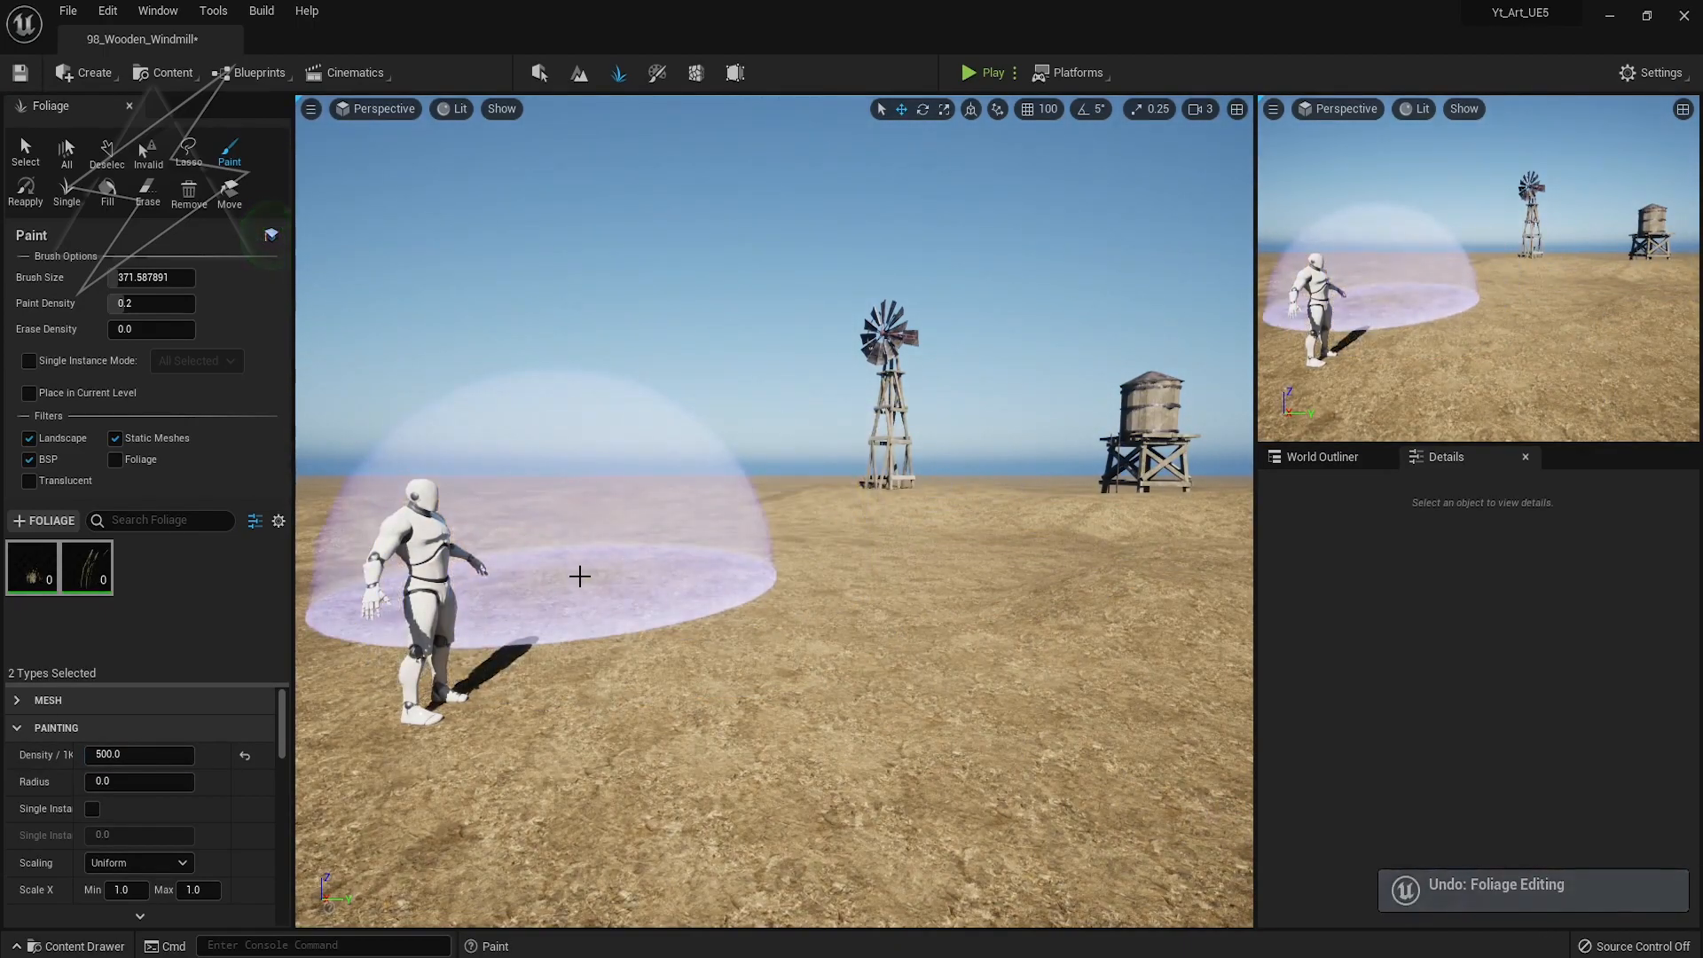
Enlarge the foliage brush to about 452 and replace the second grass type with S_Wheat_smdoejyr_Var1_lod0
key("bracketright")
key("bracketright")
key("bracketright")
key("bracketright")
left_click(87, 567)
key("Delete")
left_click_drag(0, 612, 110, 619)
Set the painting density of both wheat foliage types to 500
left_click(86, 572)
left_click(32, 572, "ctrl")
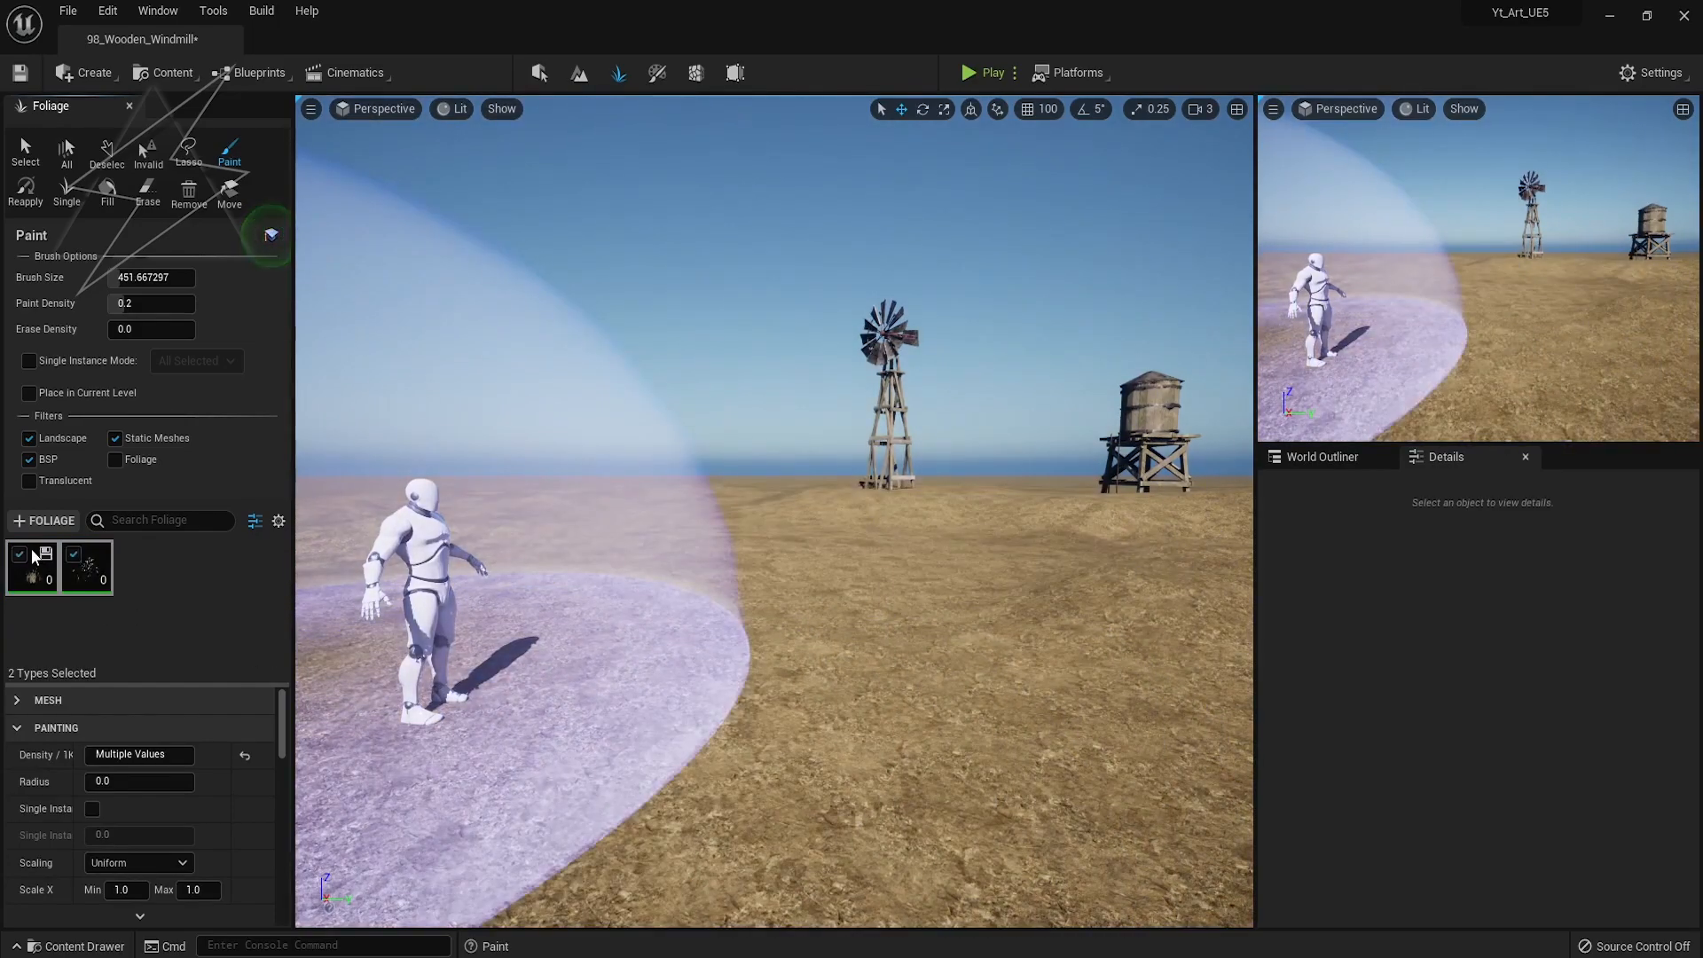
left_click(34, 572)
left_click(164, 755)
type("500")
key("Return")
Try painting both wheat types together around the near mannequin and undo each stroke
left_click(640, 684)
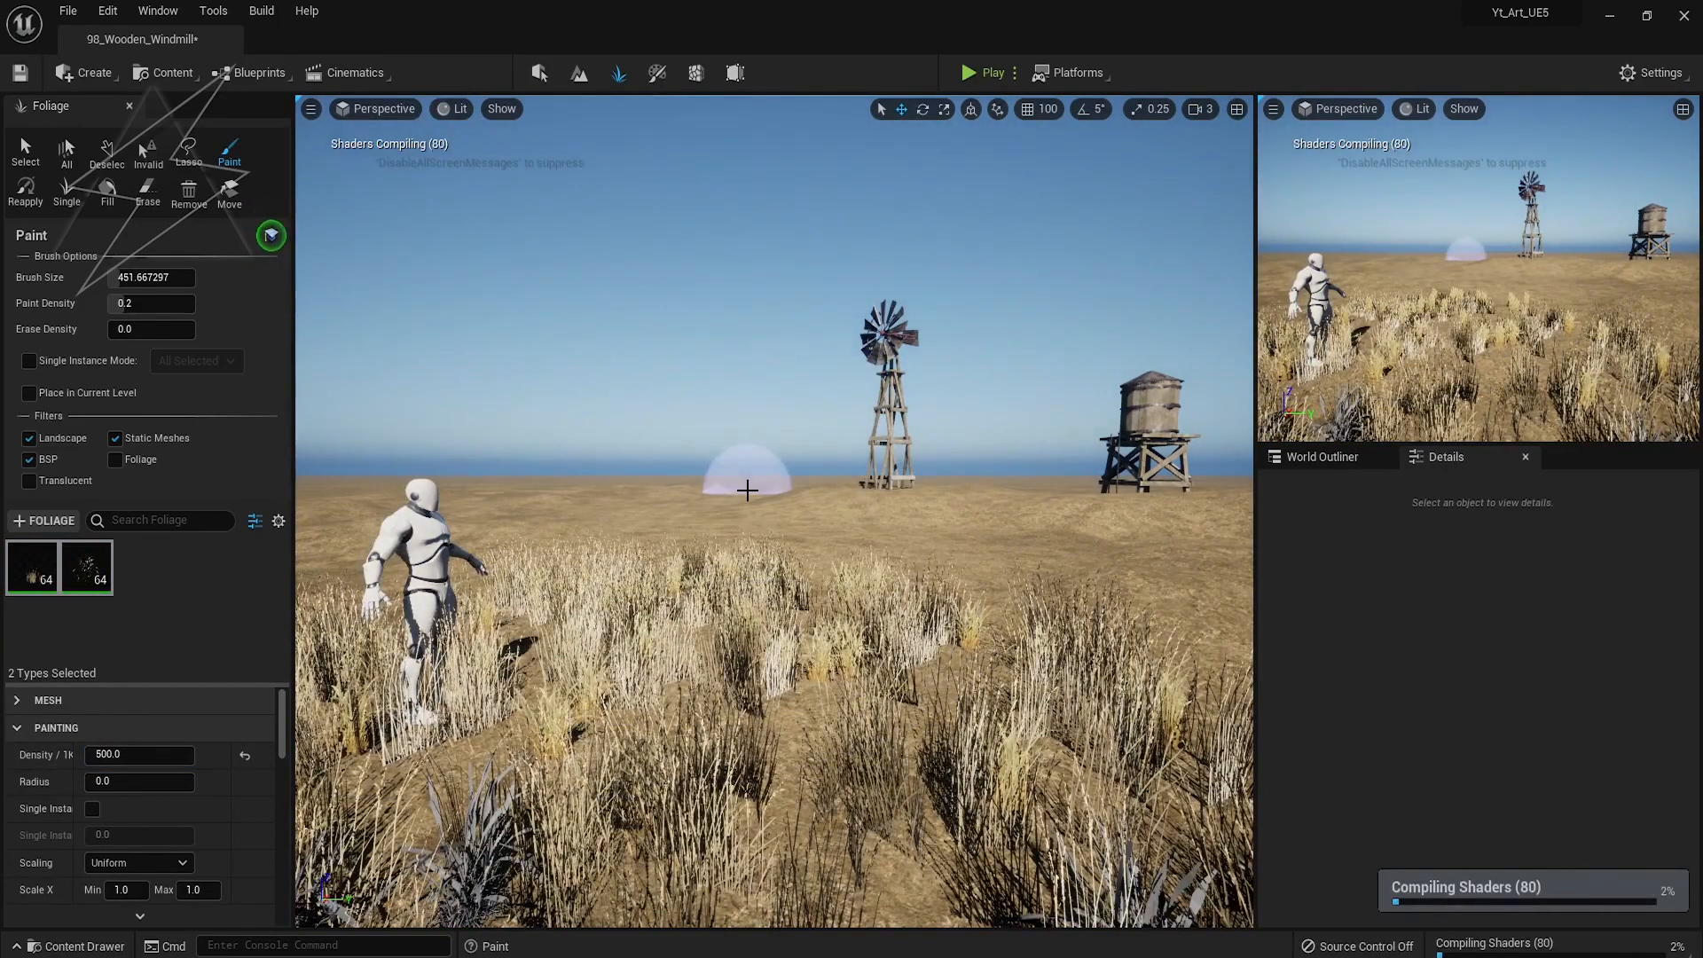
key("ctrl+z")
left_click(693, 602)
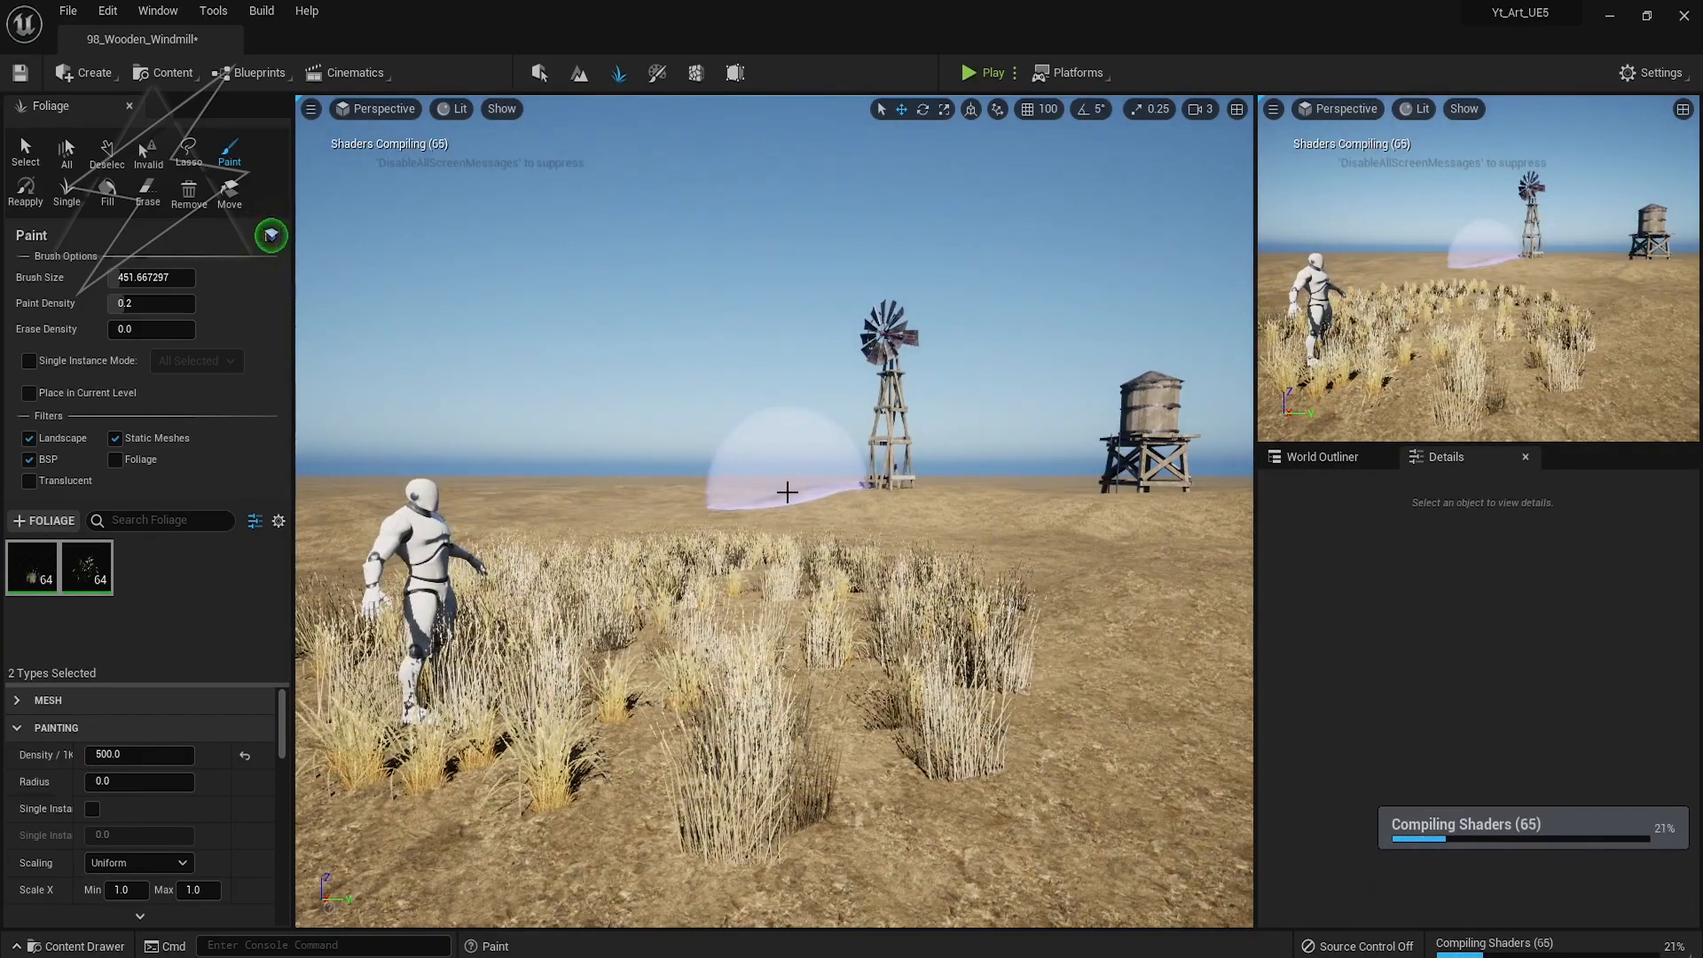
key("ctrl+z")
Try painting only S_Wheat_smdoejyr_Var1_lod0 around the near mannequin and undo the stroke
left_click(32, 568)
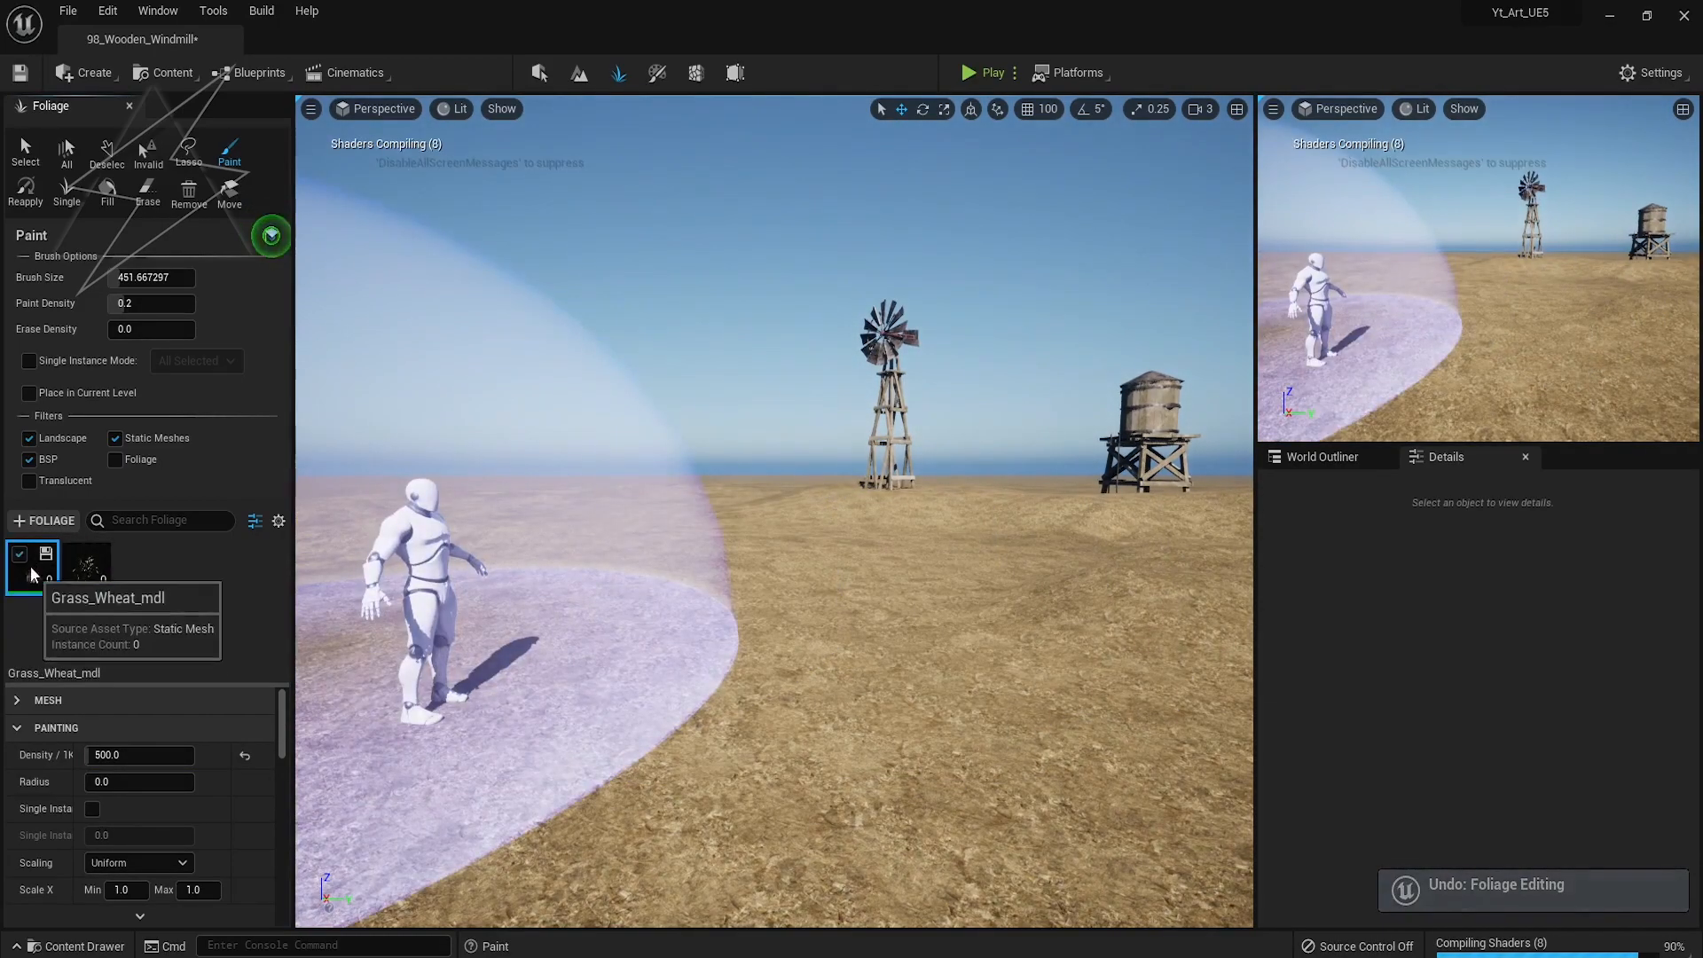
left_click(80, 590)
left_click(636, 635)
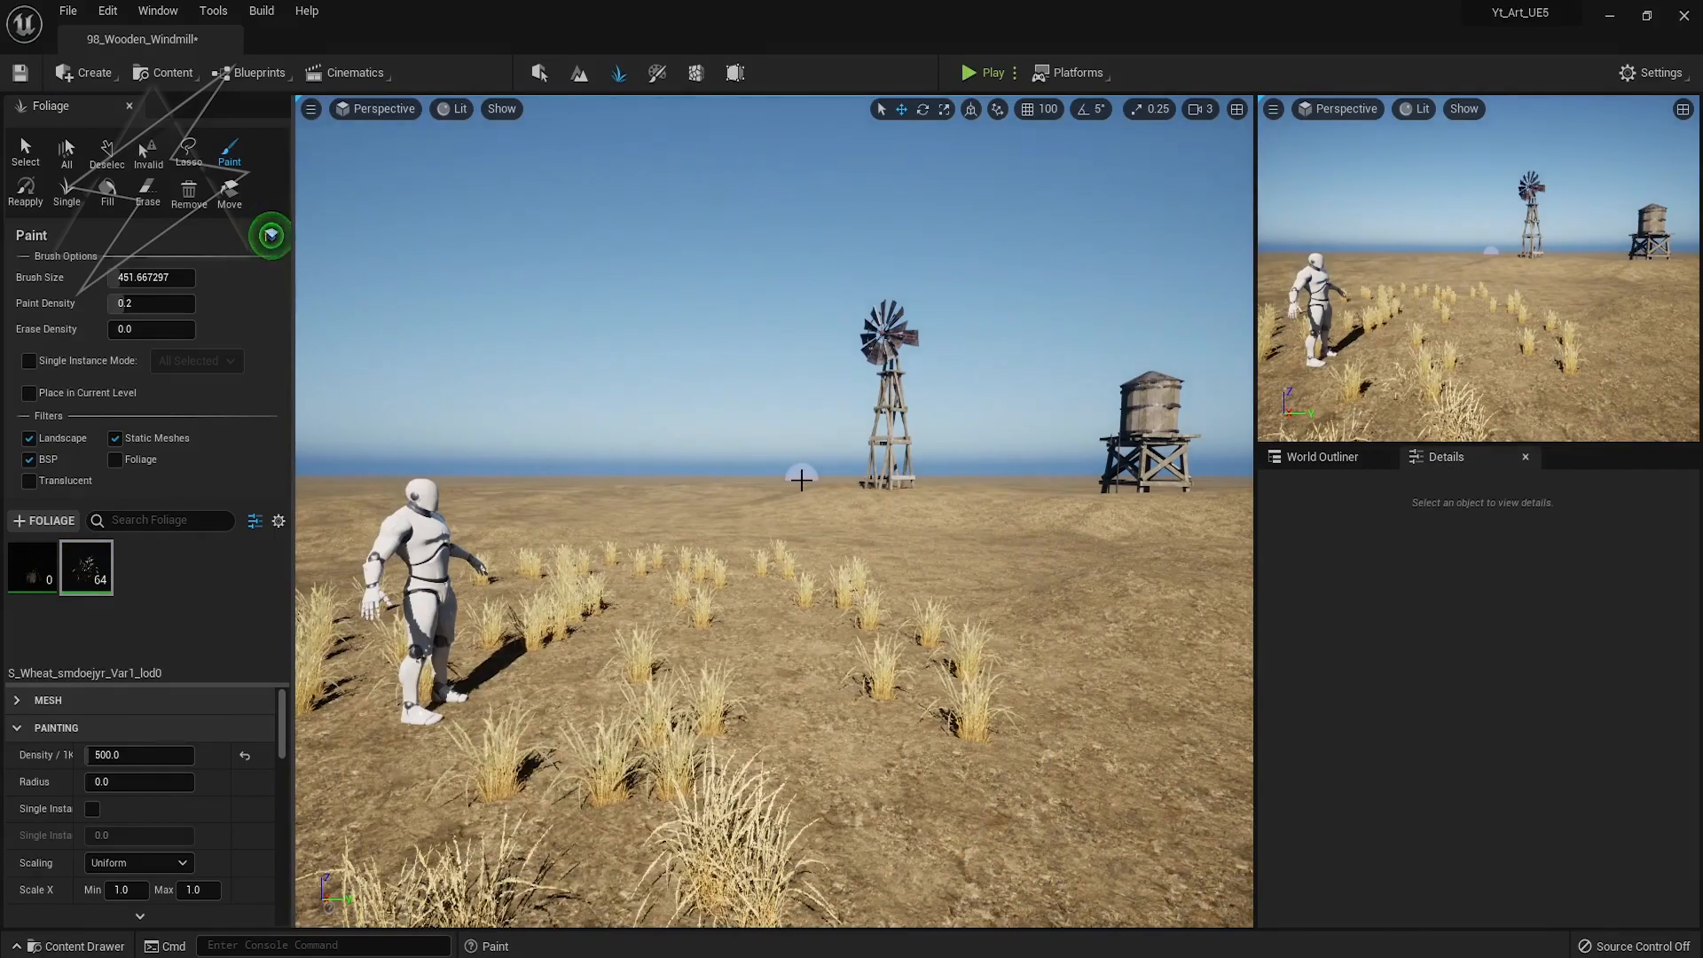
key("ctrl+z")
Set the density of S_Wheat_smdoejyr_Var1_lod0 to 1000, undoing the trial strokes painted before and after the change
left_click(86, 567)
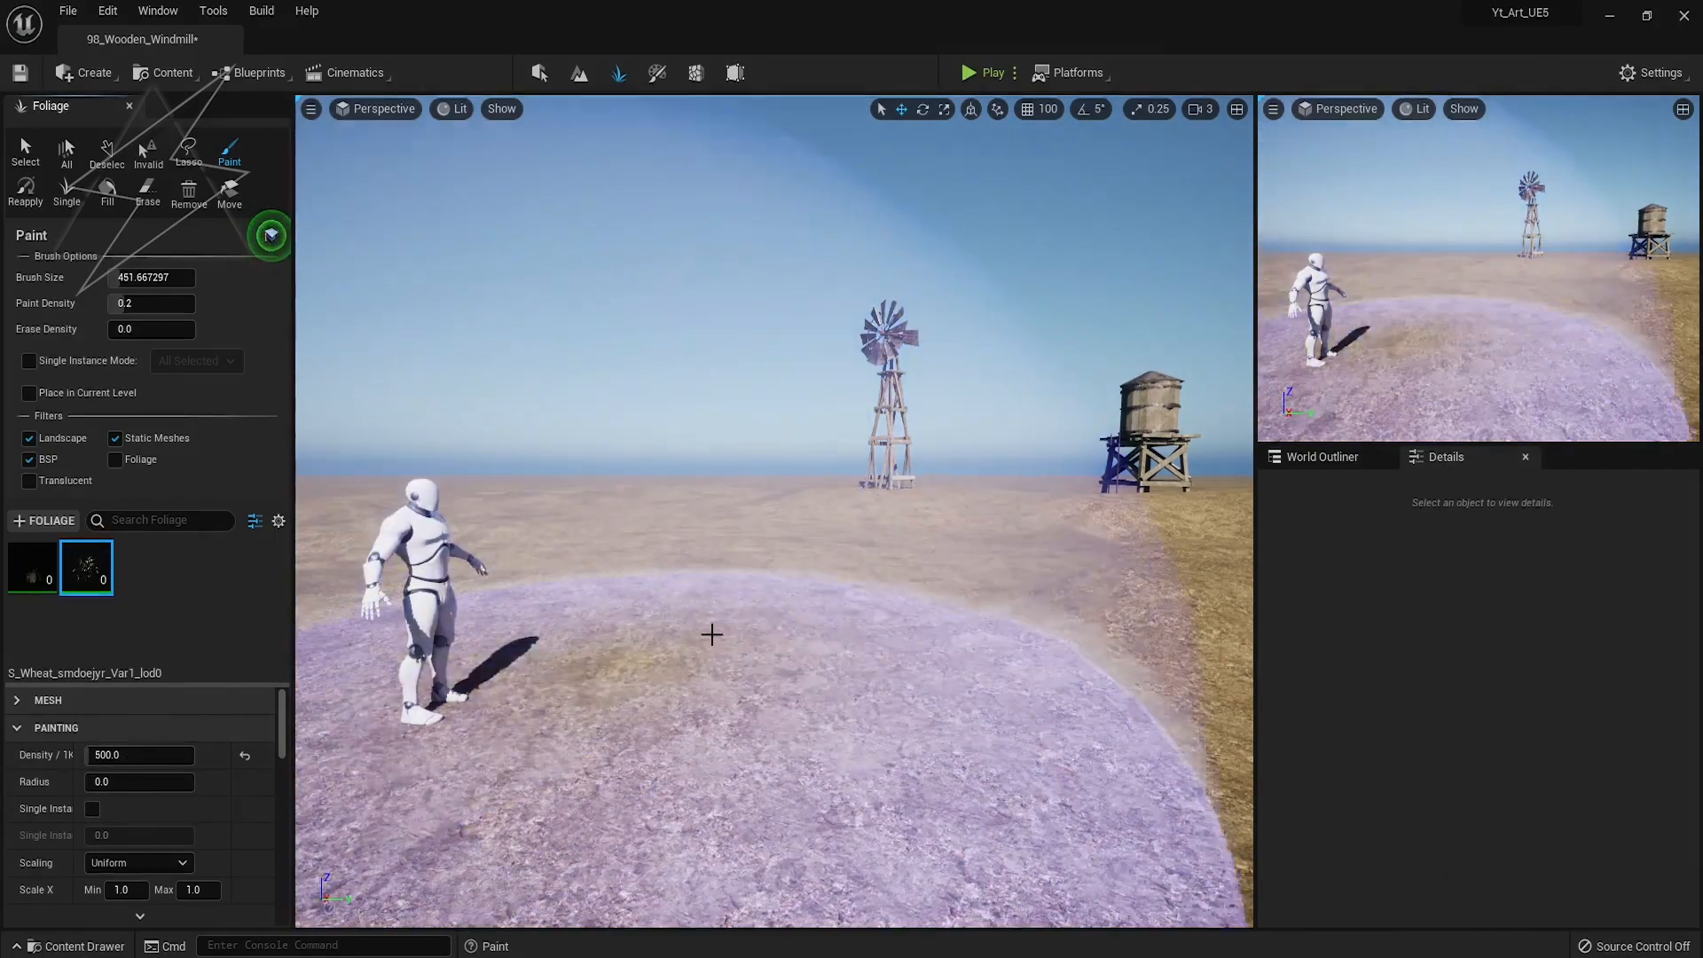
left_click(693, 642)
key("ctrl+z")
left_click(152, 755)
type("1")
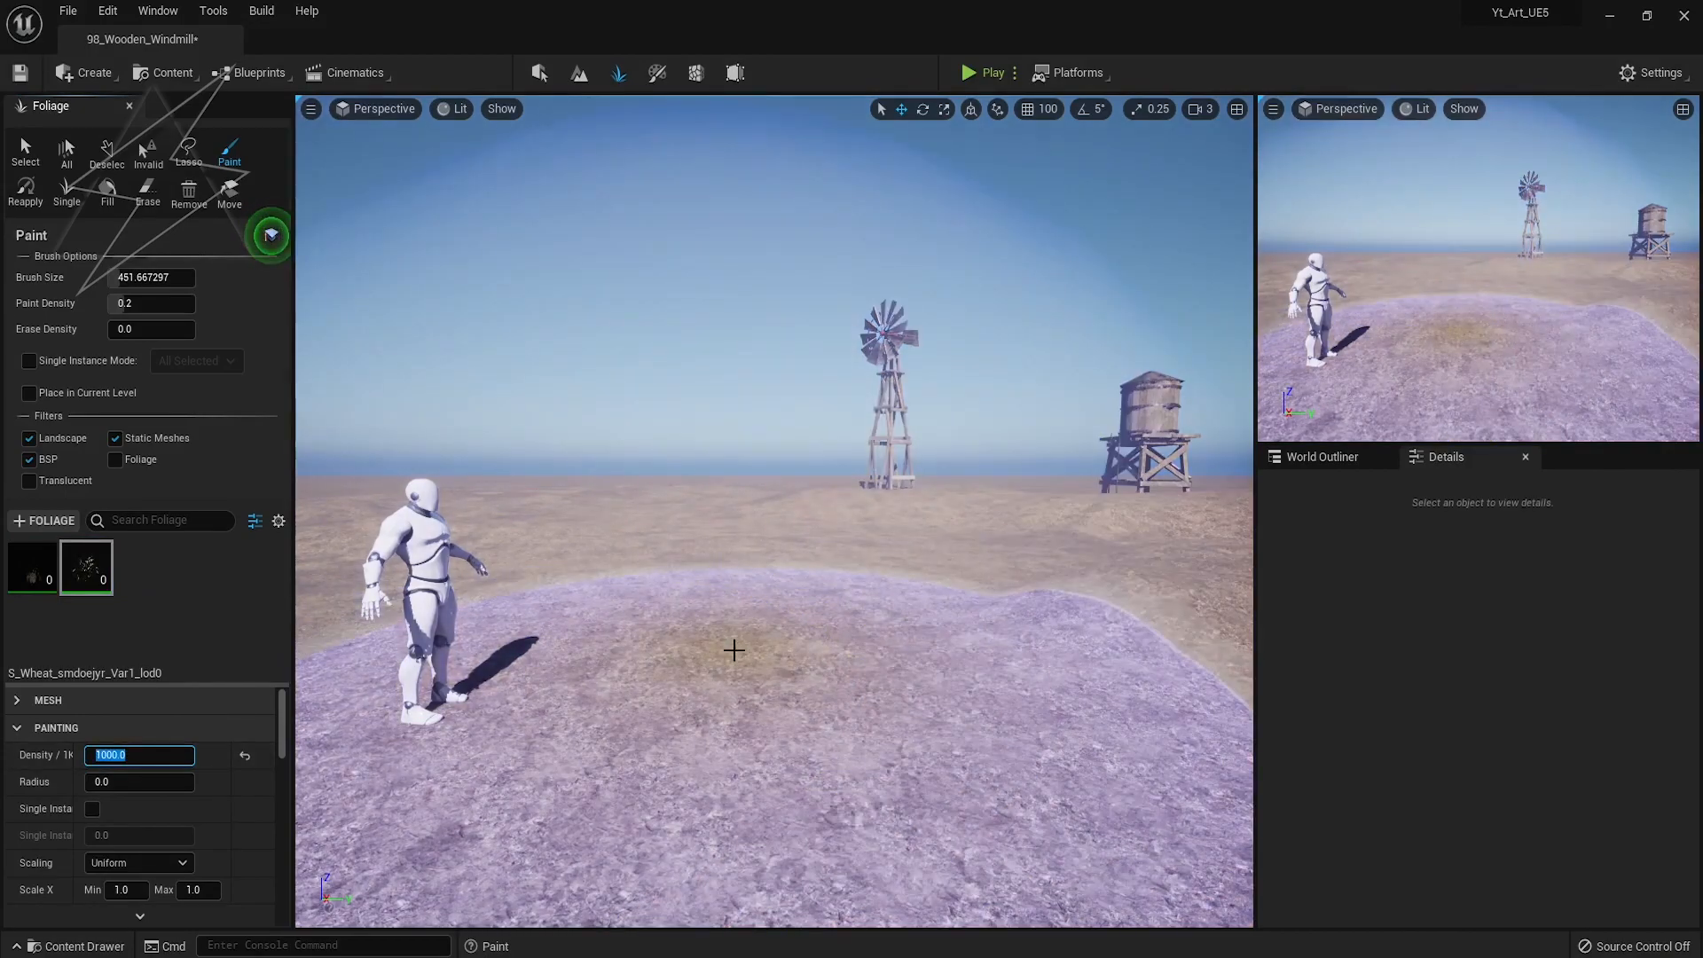
mouse_move(734, 647)
left_mouse_down()
mouse_move(730, 600)
mouse_move(876, 534)
left_mouse_up()
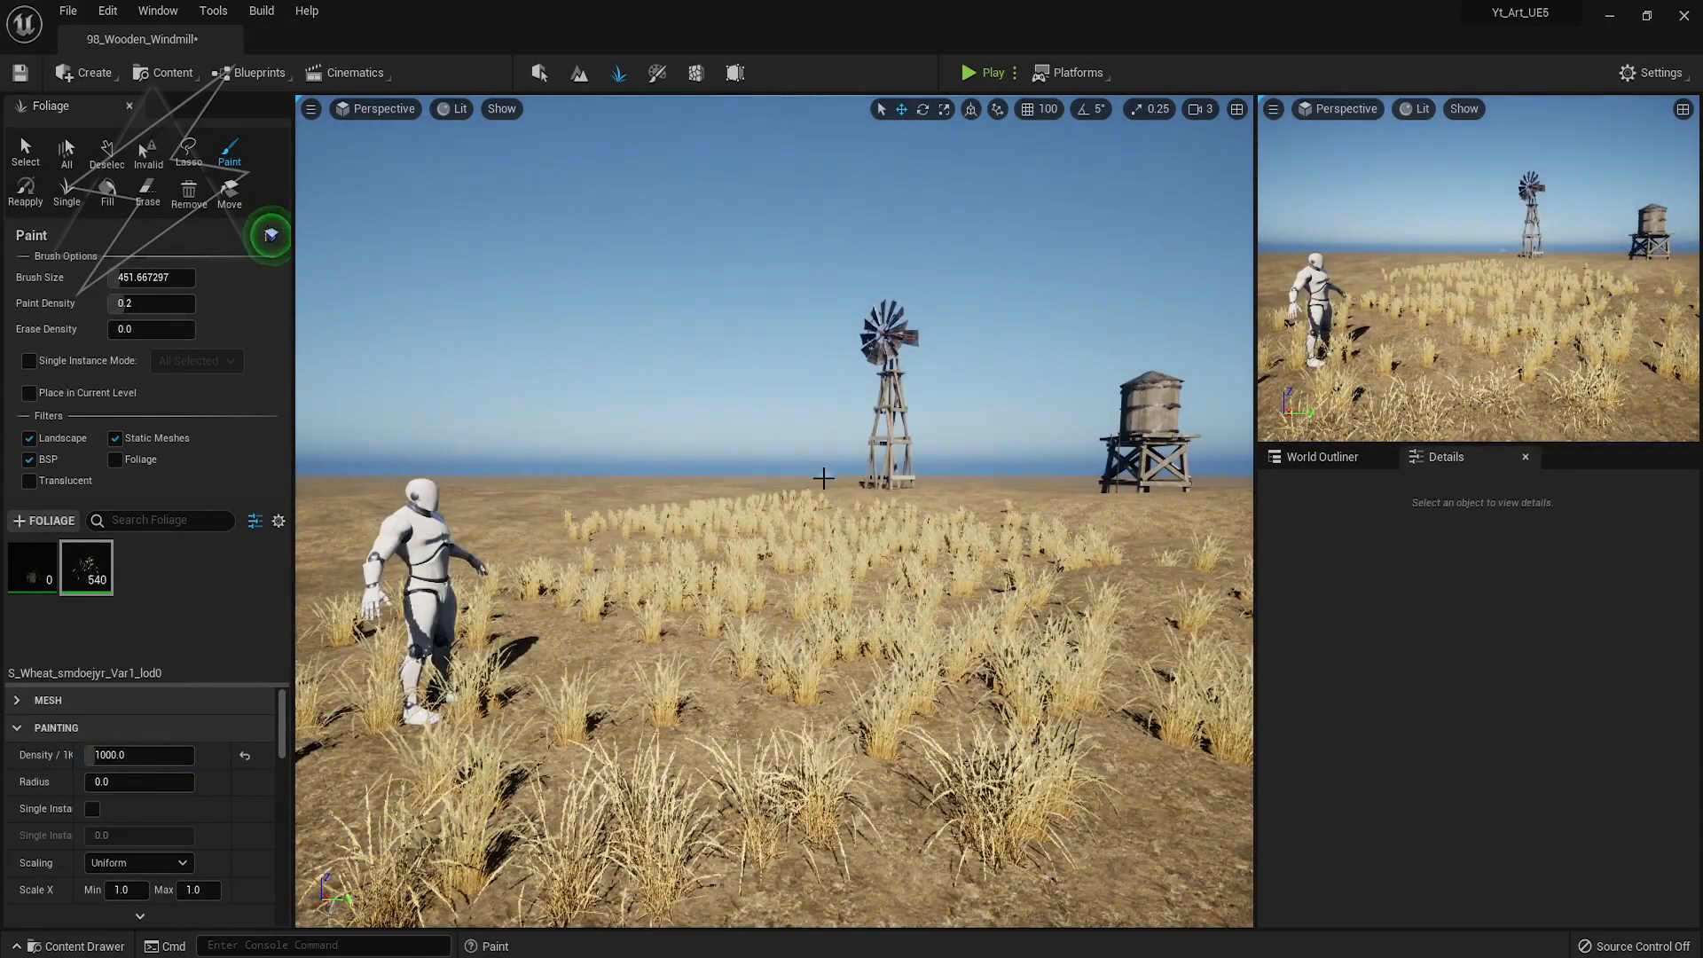
key("ctrl+z")
Try painting S_Wheat_smdoejyr_Var1_lod0 at density 1000 around the near mannequin and undo each stroke
left_click_drag(123, 759, 164, 759)
left_click(712, 612)
key("ctrl+z")
left_click(145, 756)
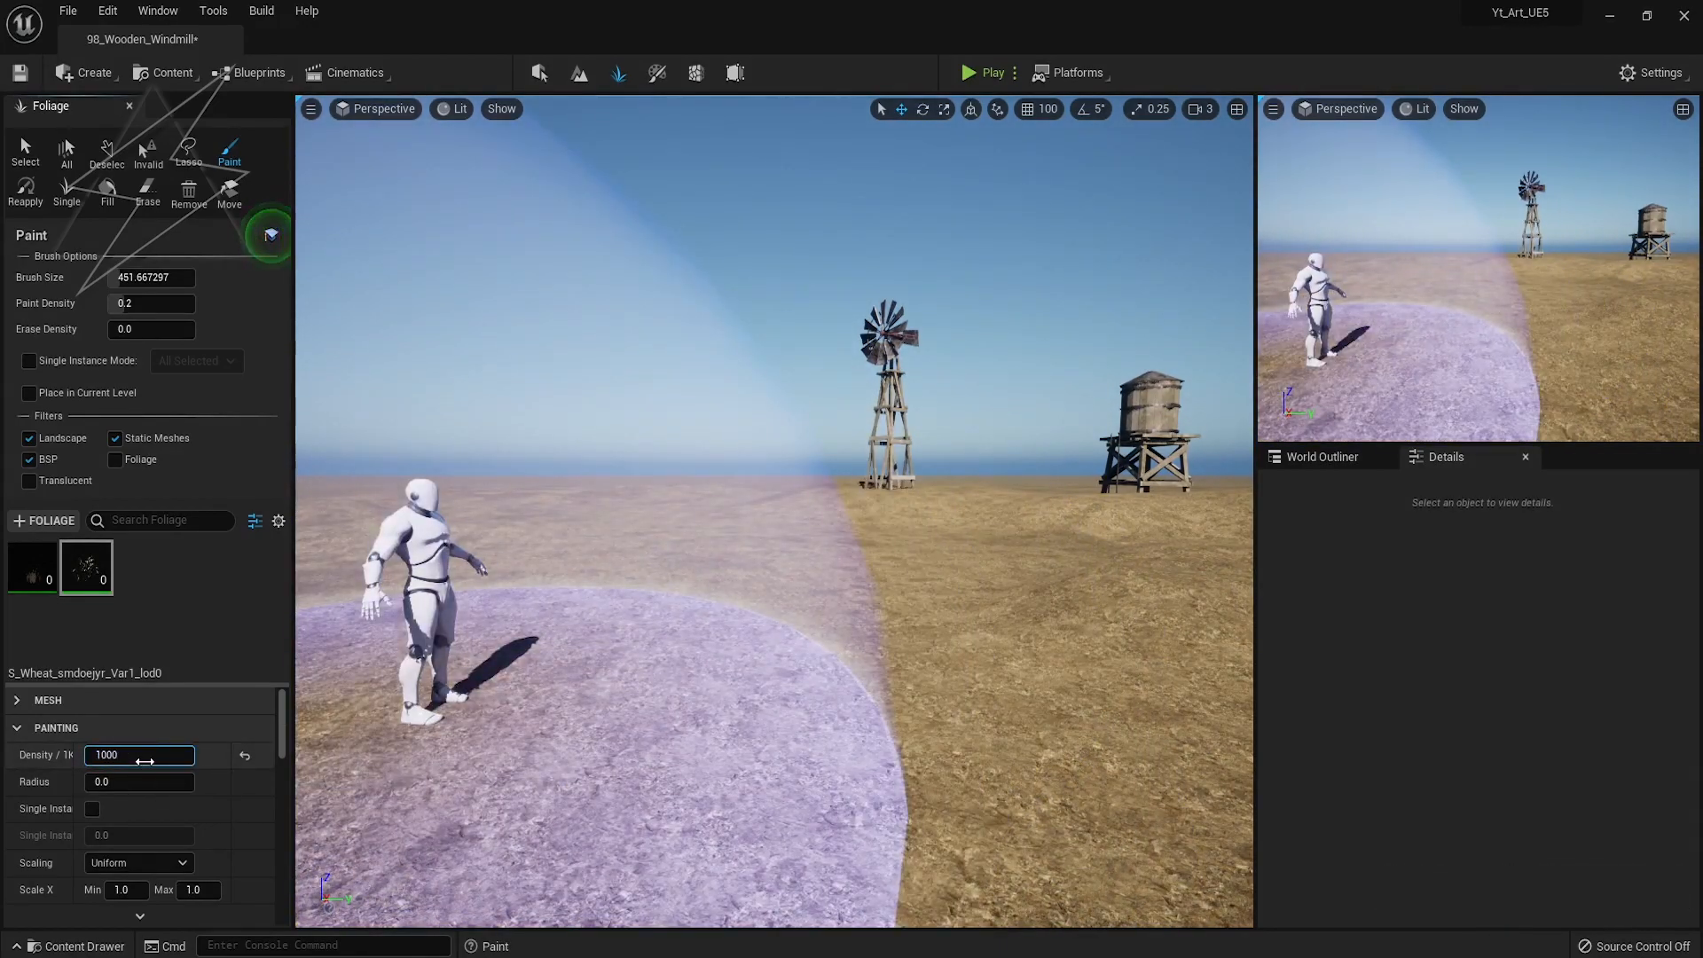
left_click(720, 580)
key("ctrl+z")
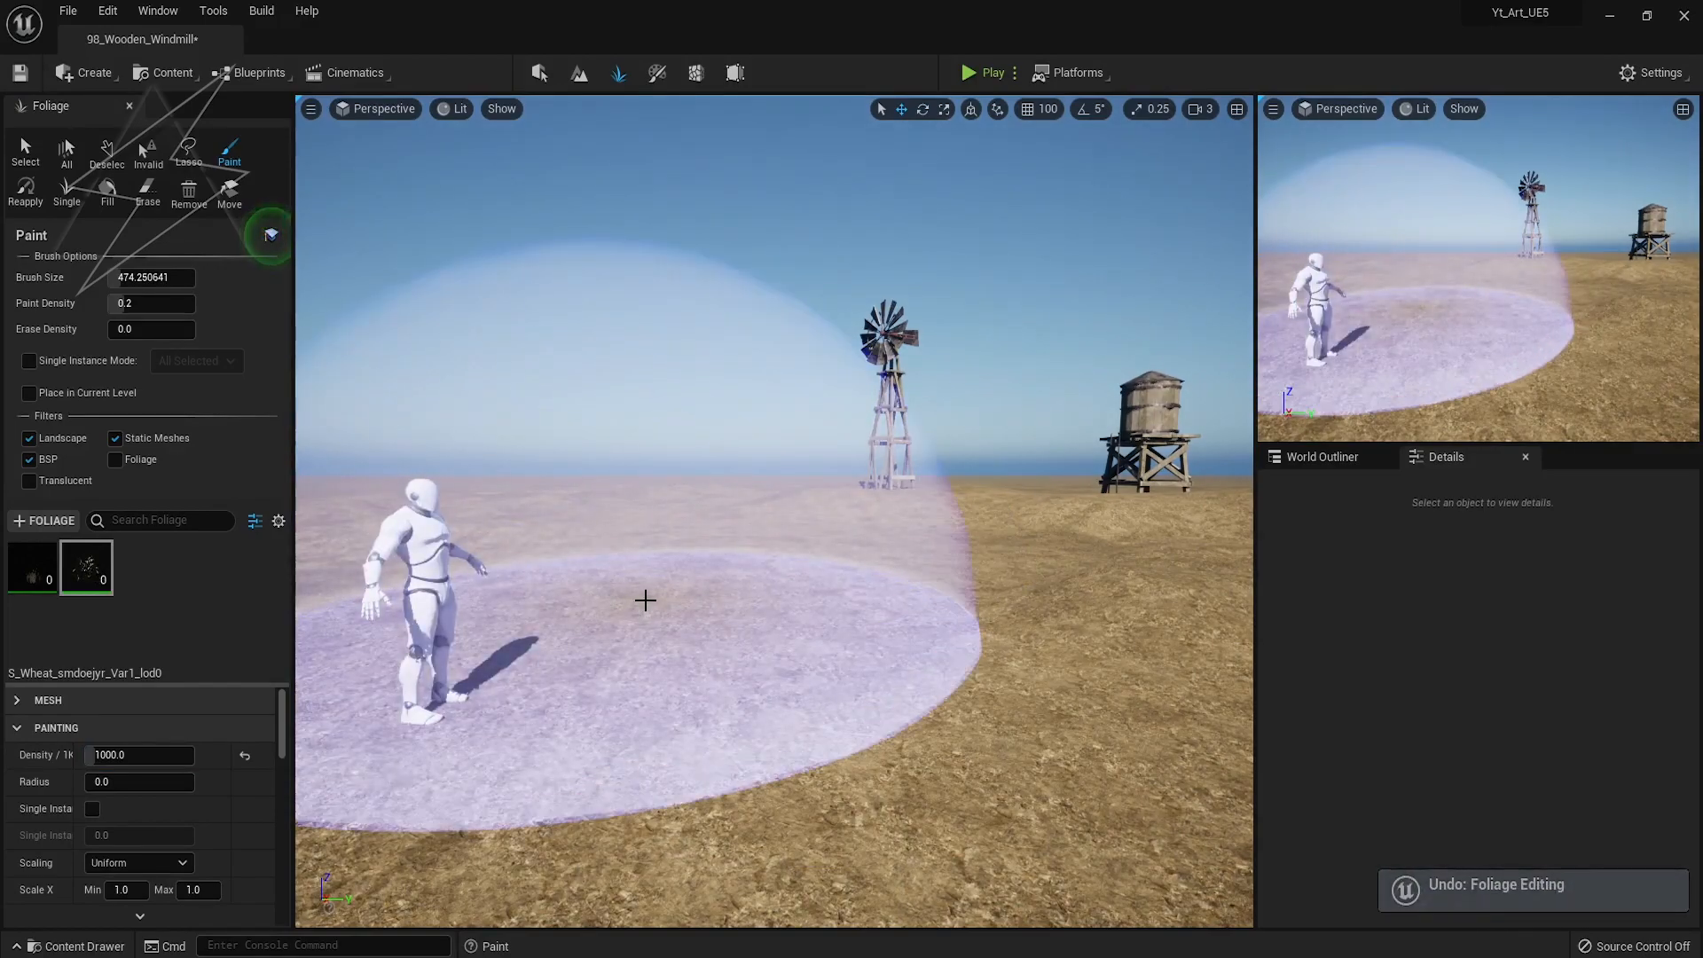
Try painting S_Wheat_smdoejyr_Var1_lod0 across the whole terrain with a brush size of 8192, and undo the stroke
key("bracketright")
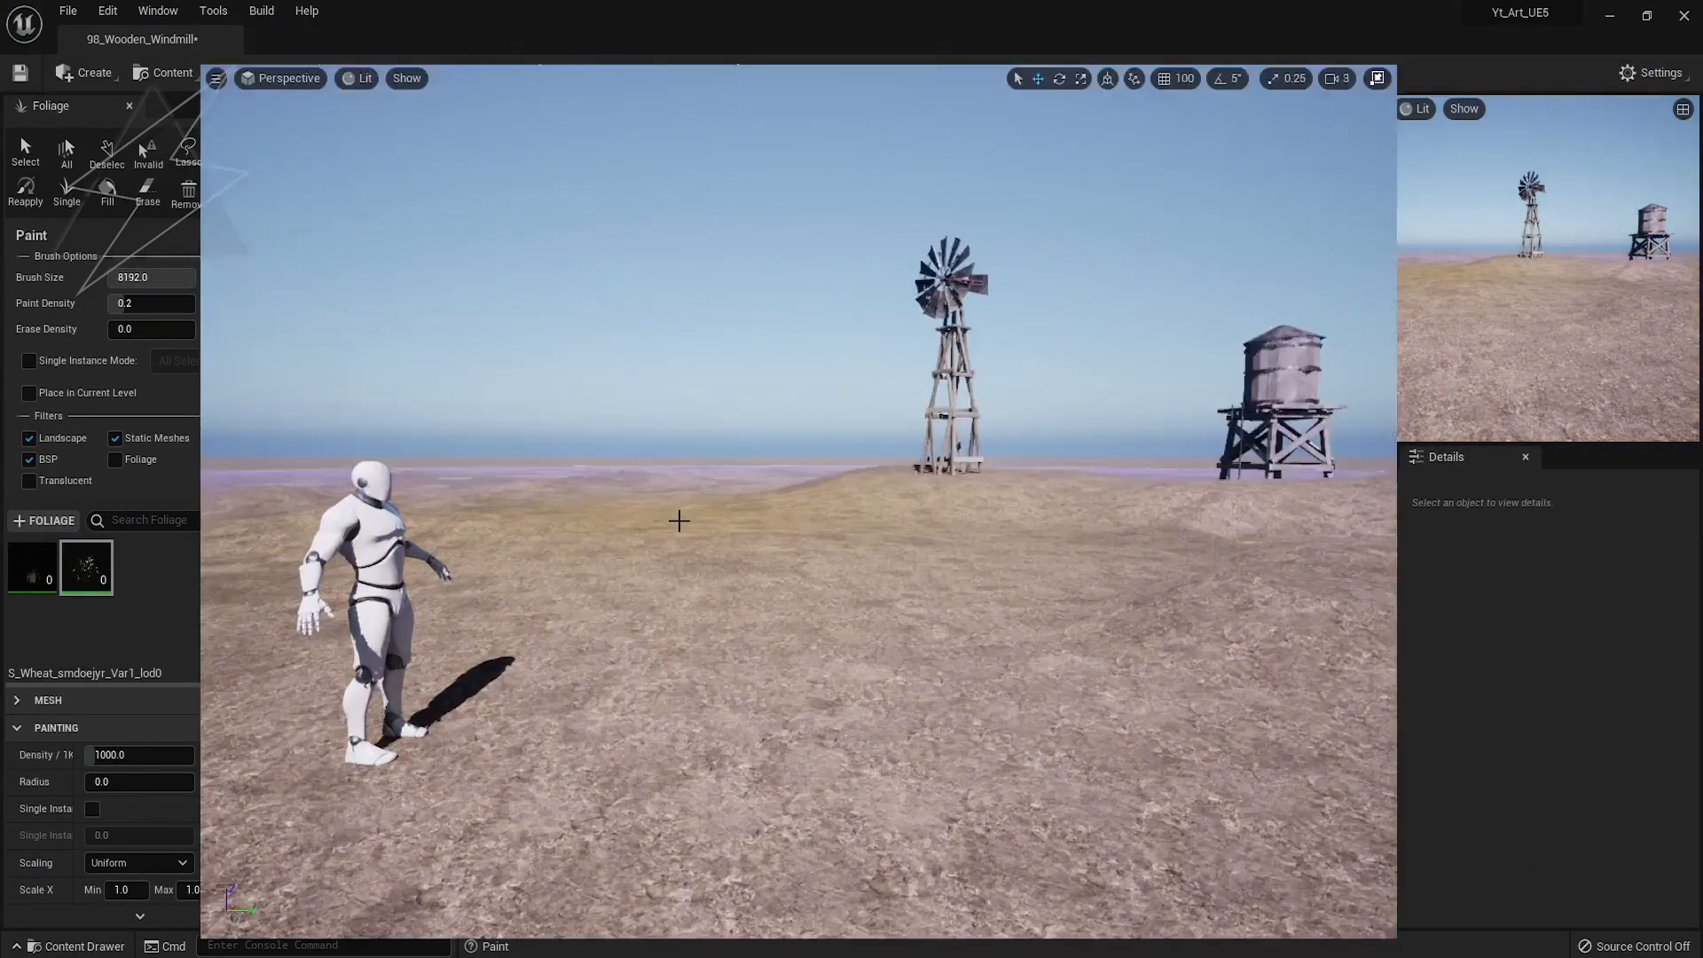
key("F11")
right_click_drag(677, 517, 639, 523)
right_click_drag(738, 347, 738, 430)
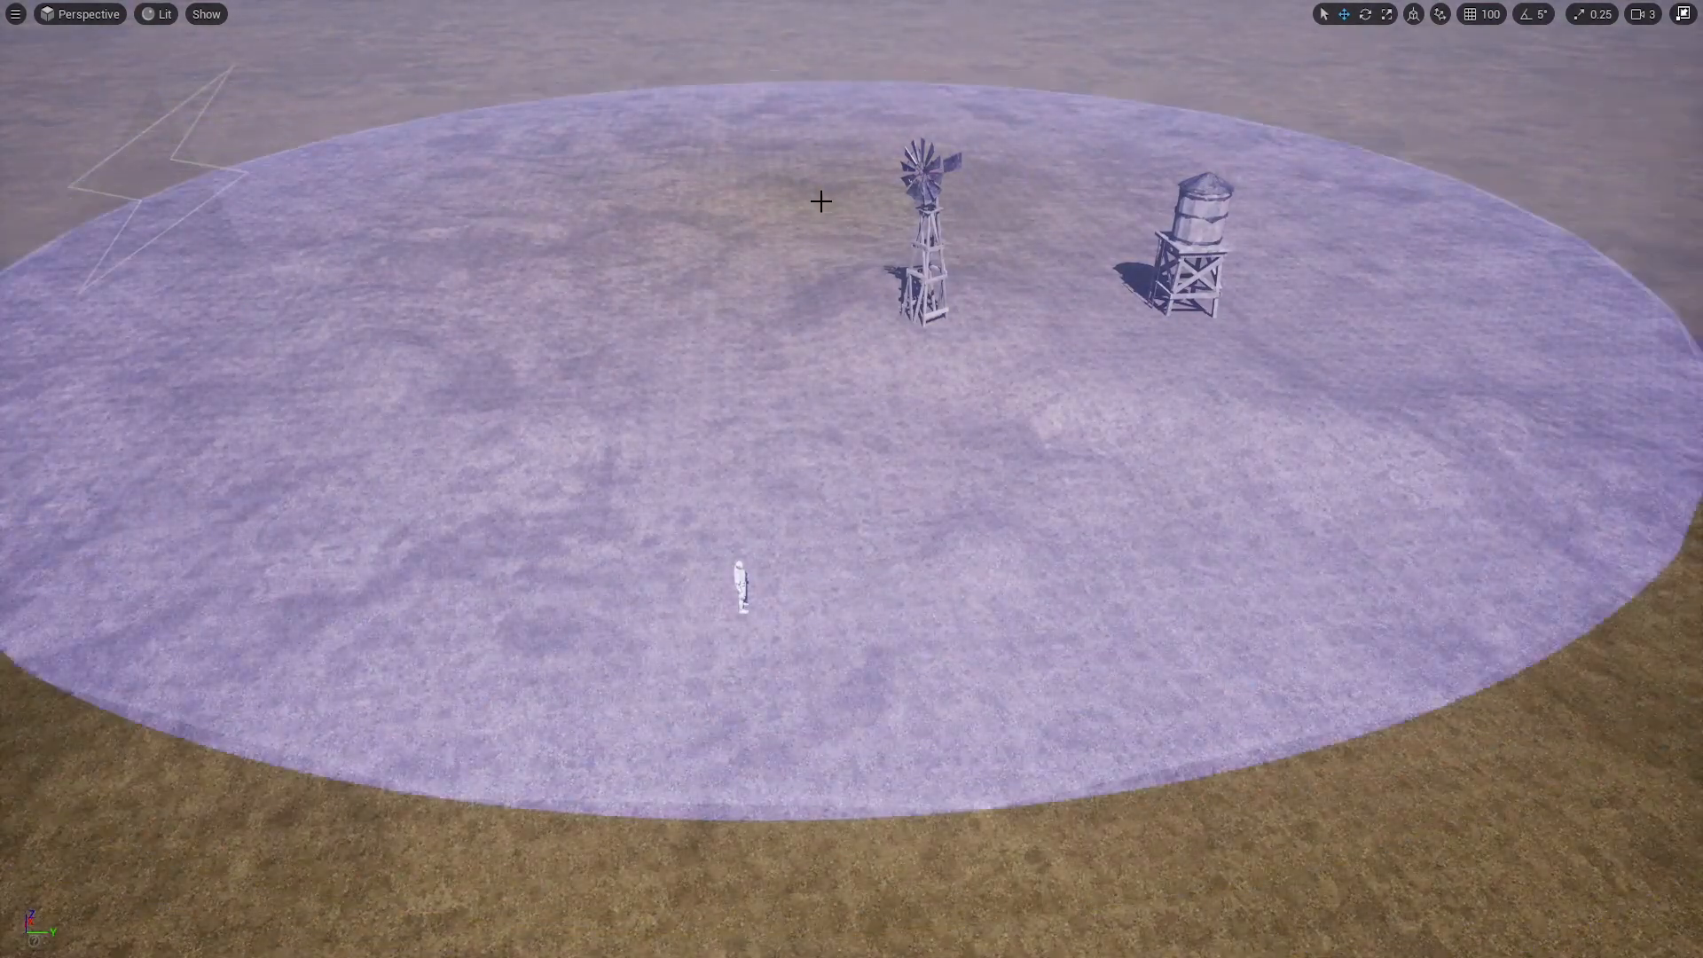
scroll(819, 196, "down", 4, "ctrl")
scroll(816, 183, "up", 2, "ctrl")
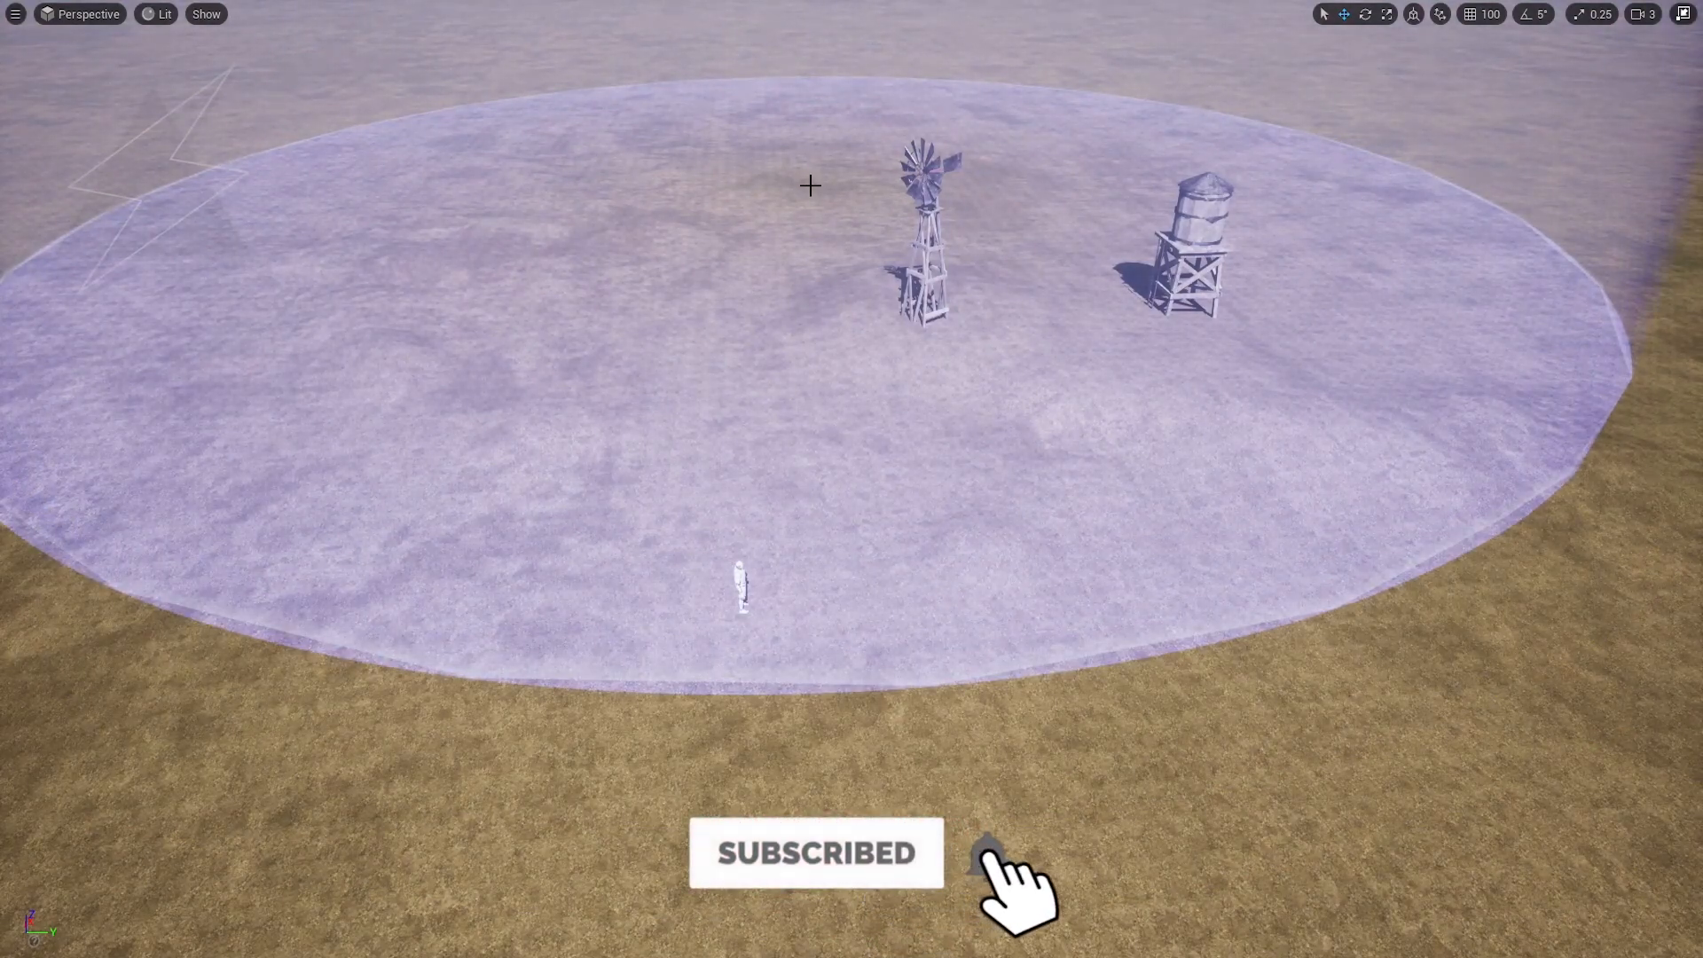
key("bracketright")
key("bracketright")
key("bracketright")
key("bracketright")
key("bracketright")
key("bracketright")
key("bracketright")
key("bracketright")
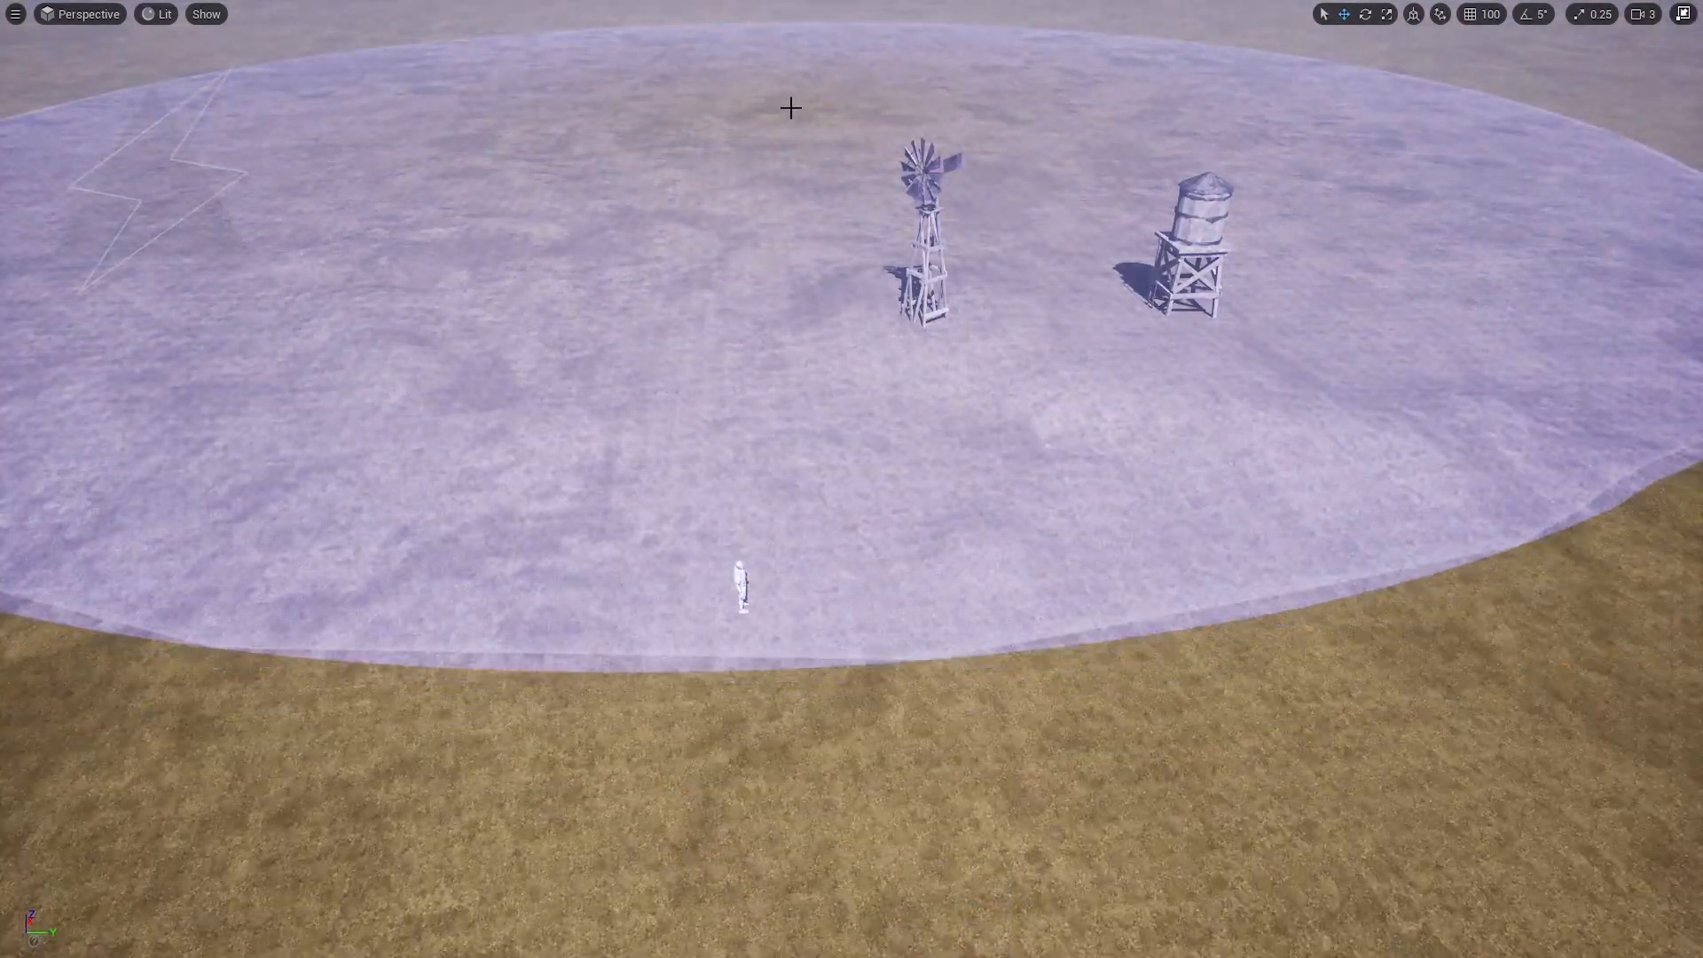
left_click(790, 106)
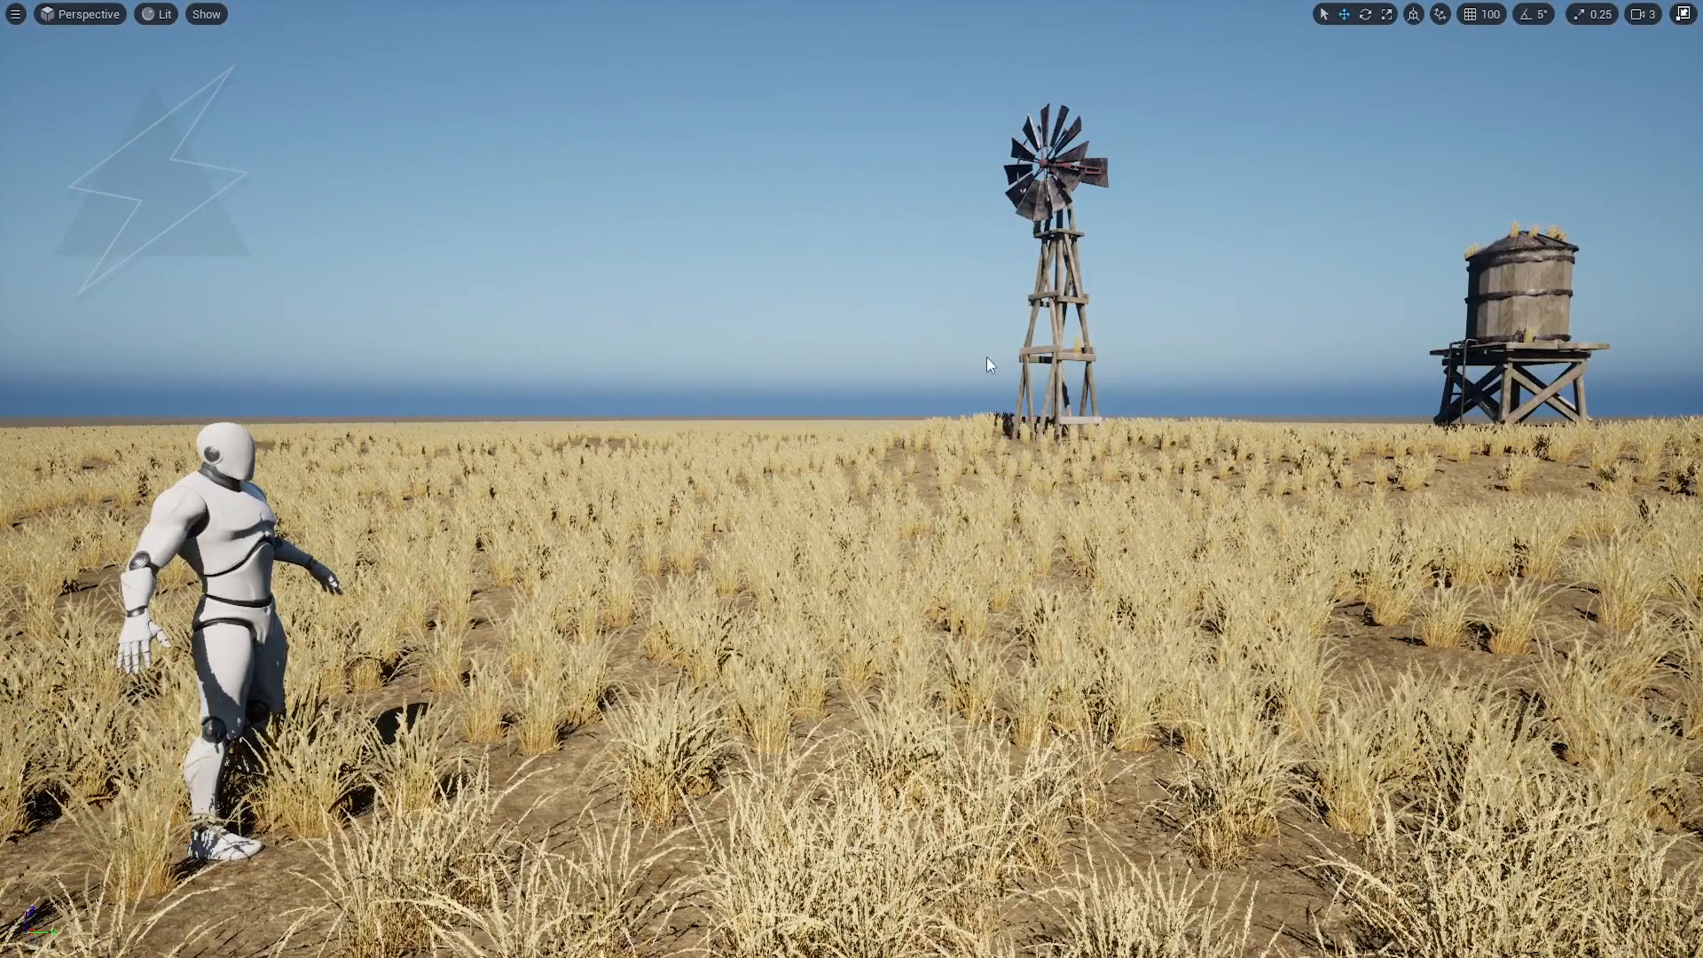
key("ctrl+z")
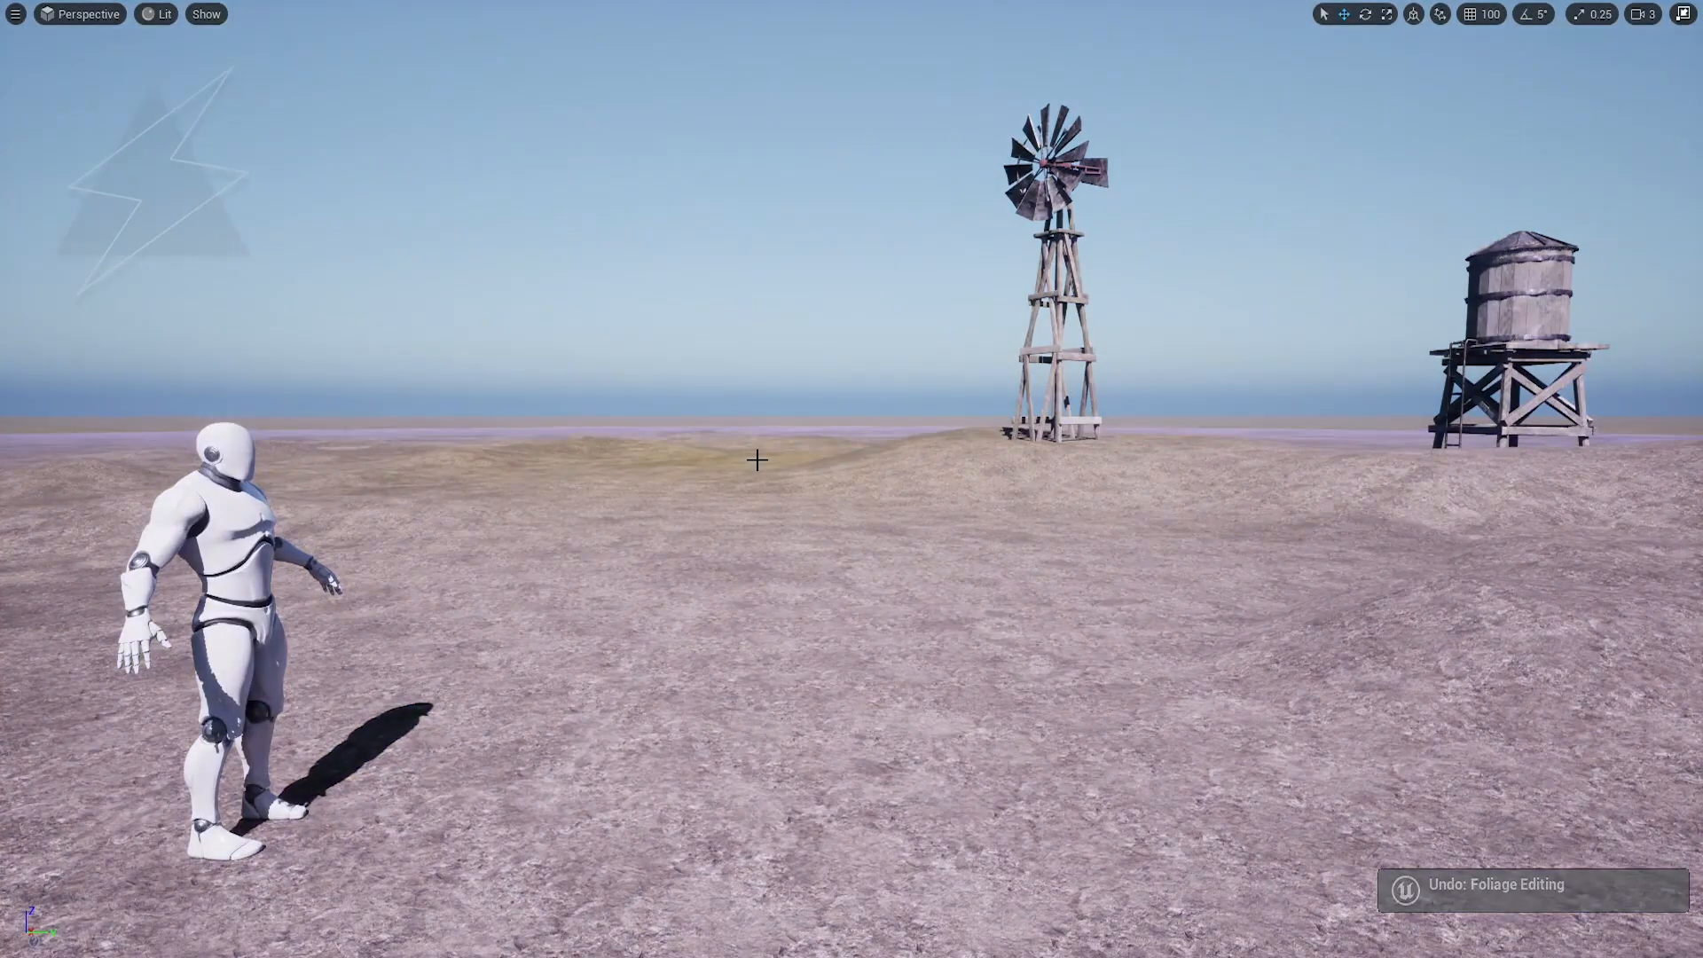
Remove S_Wheat_smdoejyr_Var1_lod0 and Grass_Wheat_mdl from the foliage types
key("F11")
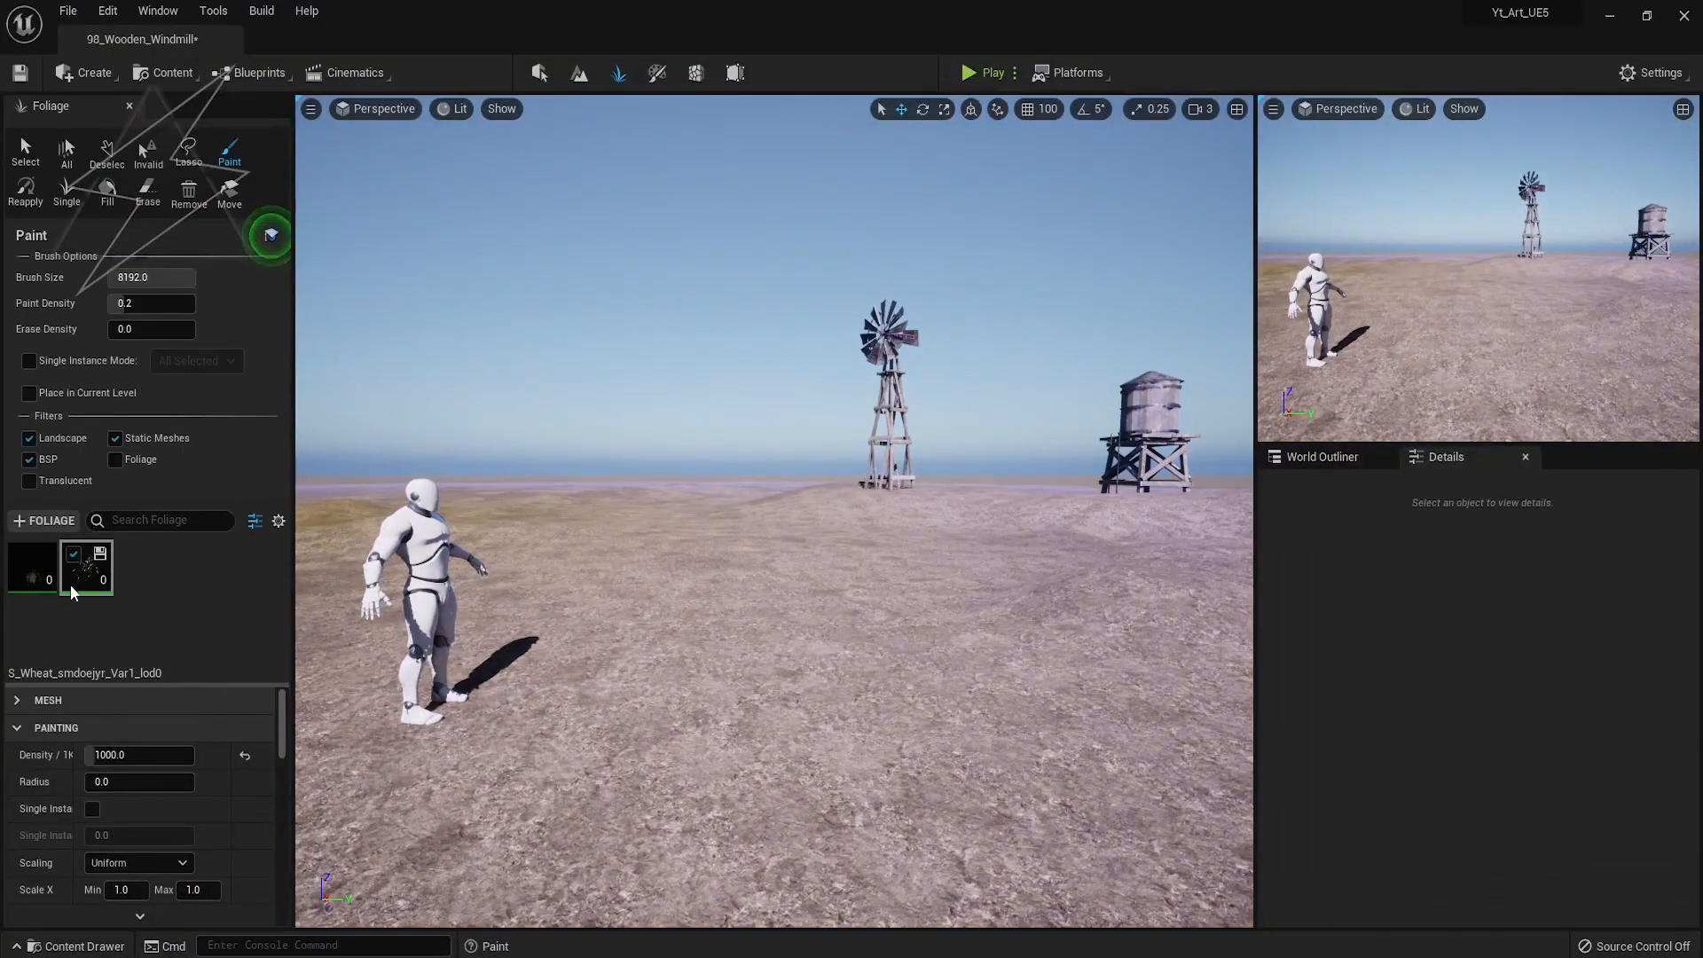
left_click(72, 584)
key("Delete")
left_click(39, 579)
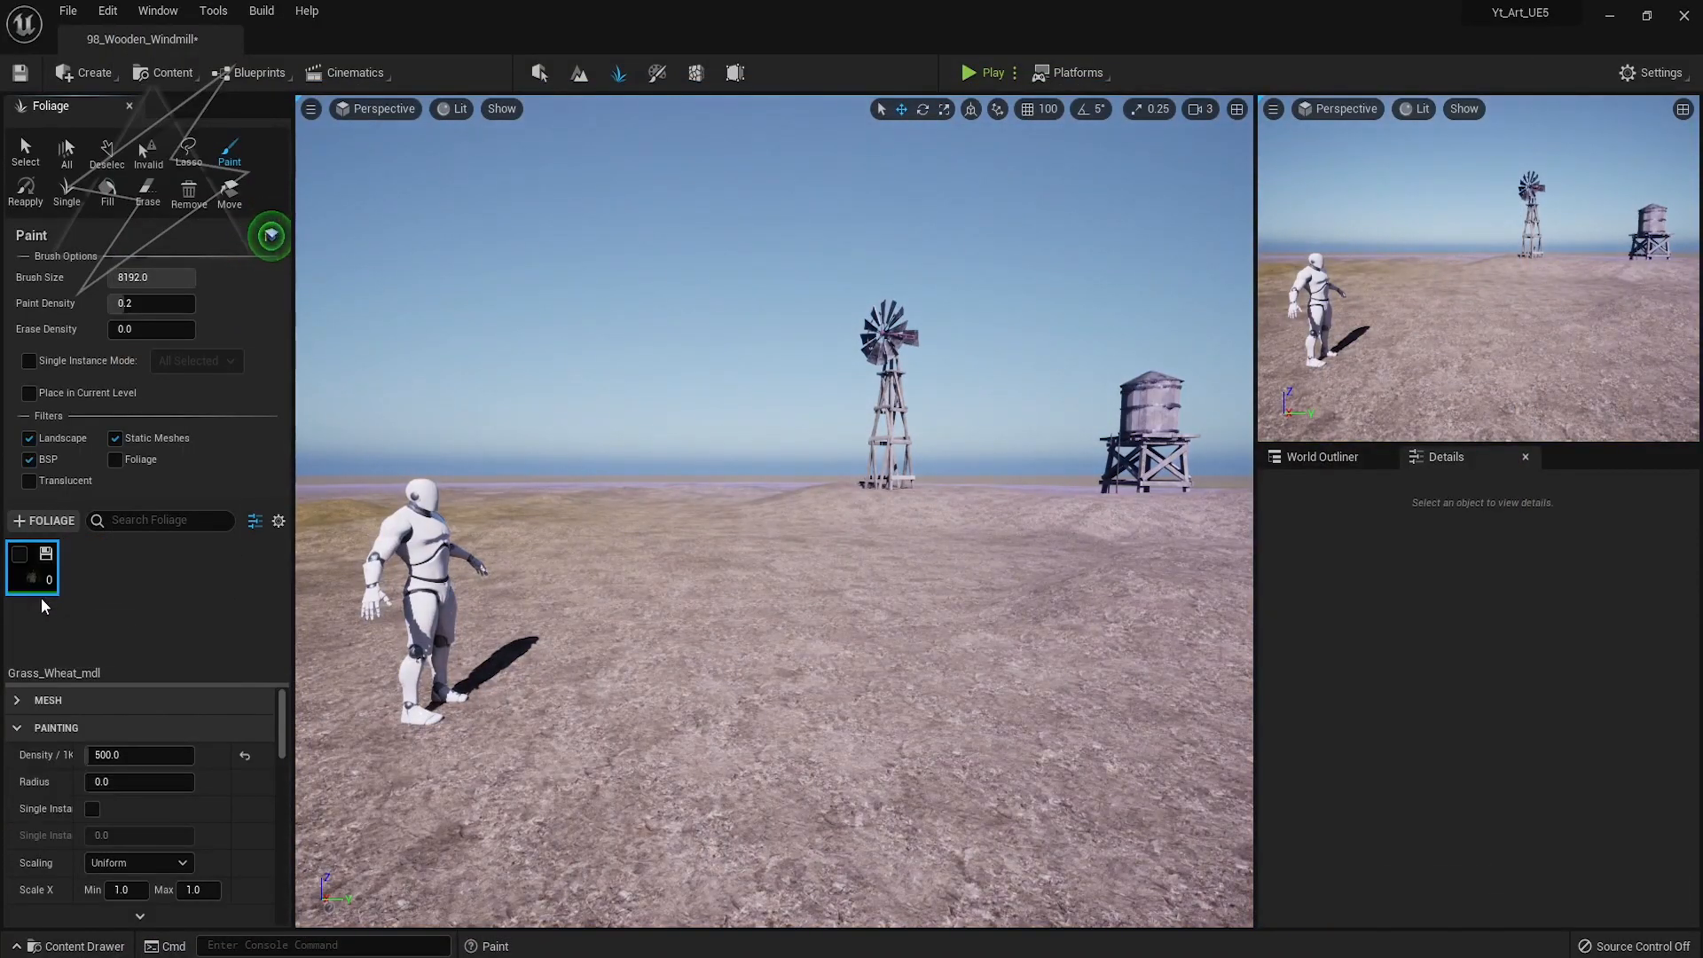
key("Delete")
Add SM_Wheat_1 as a foliage type and set its painting density to 1000
left_click_drag(147, 674, 125, 642)
left_click(35, 572)
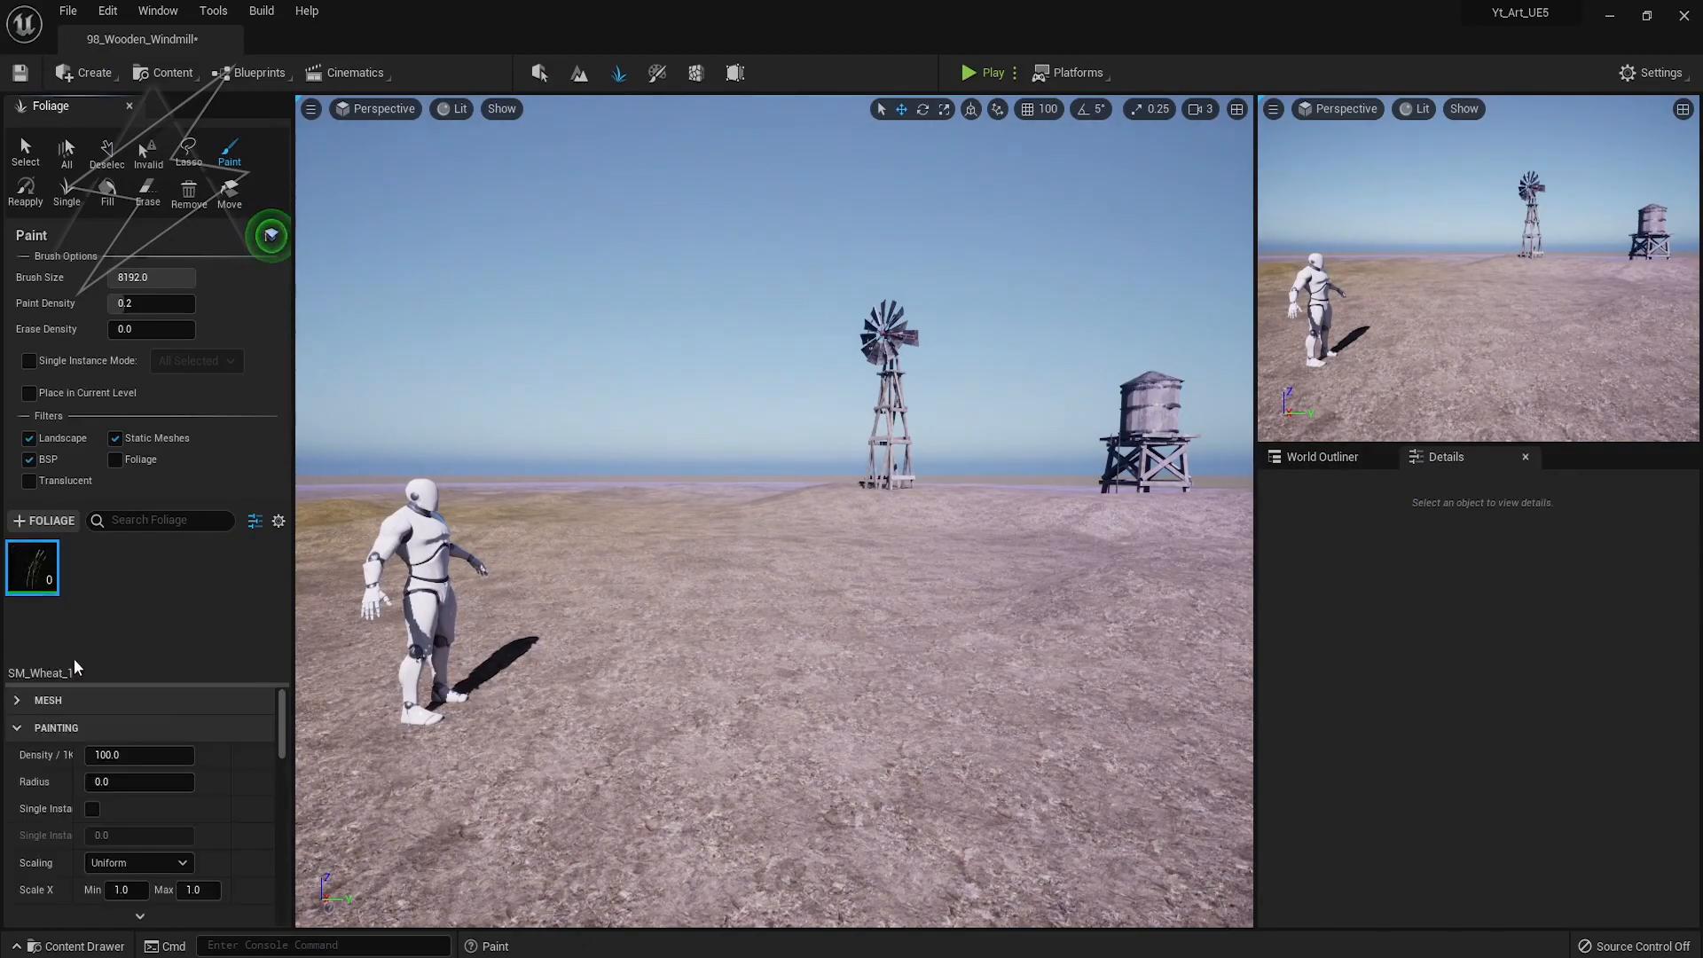
left_click(133, 755)
type("1000")
key("Return")
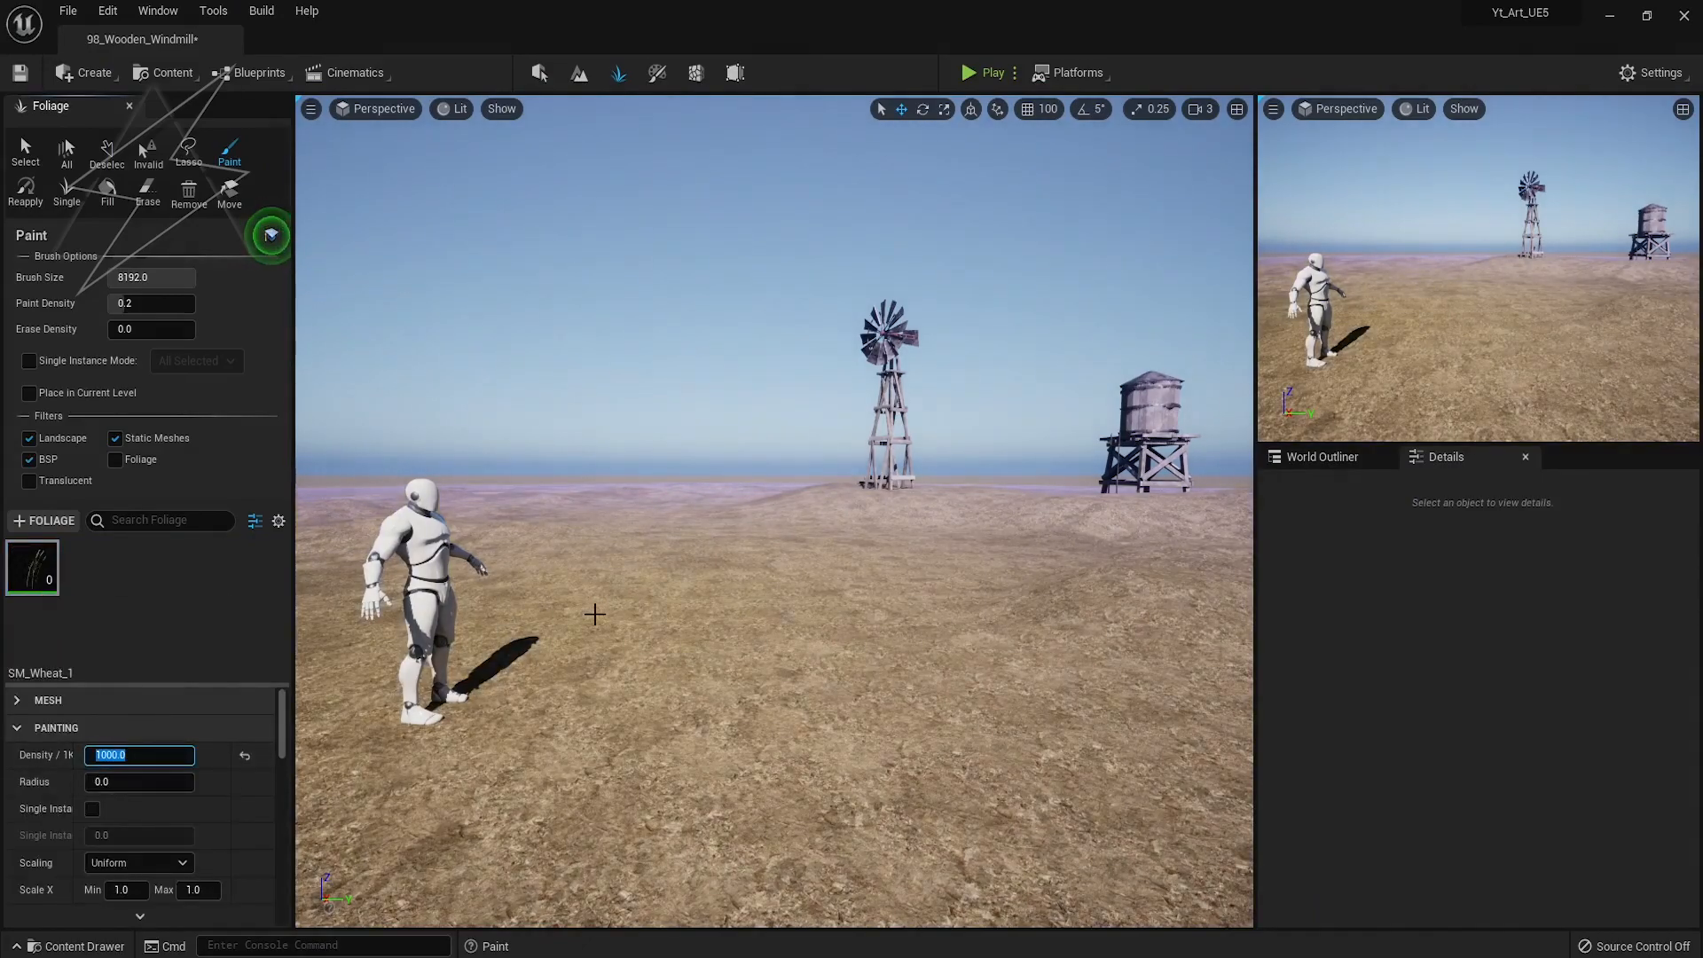
Set the viewport camera speed to 5 for flying over the terrain in the full-size view
right_click_drag(591, 615, 586, 754)
key("F11")
key("w")
key("s")
mouse_move(652, 596)
right_mouse_down()
mouse_move(661, 675)
mouse_move(670, 612)
right_mouse_up()
key("s")
right_click_drag(646, 312, 639, 309)
left_click(1646, 16)
left_click(1621, 55)
Try painting SM_Wheat_1 over the whole terrain and in a smaller patch near the mannequin, undoing the strokes
right_click_drag(862, 522, 862, 522)
key("s")
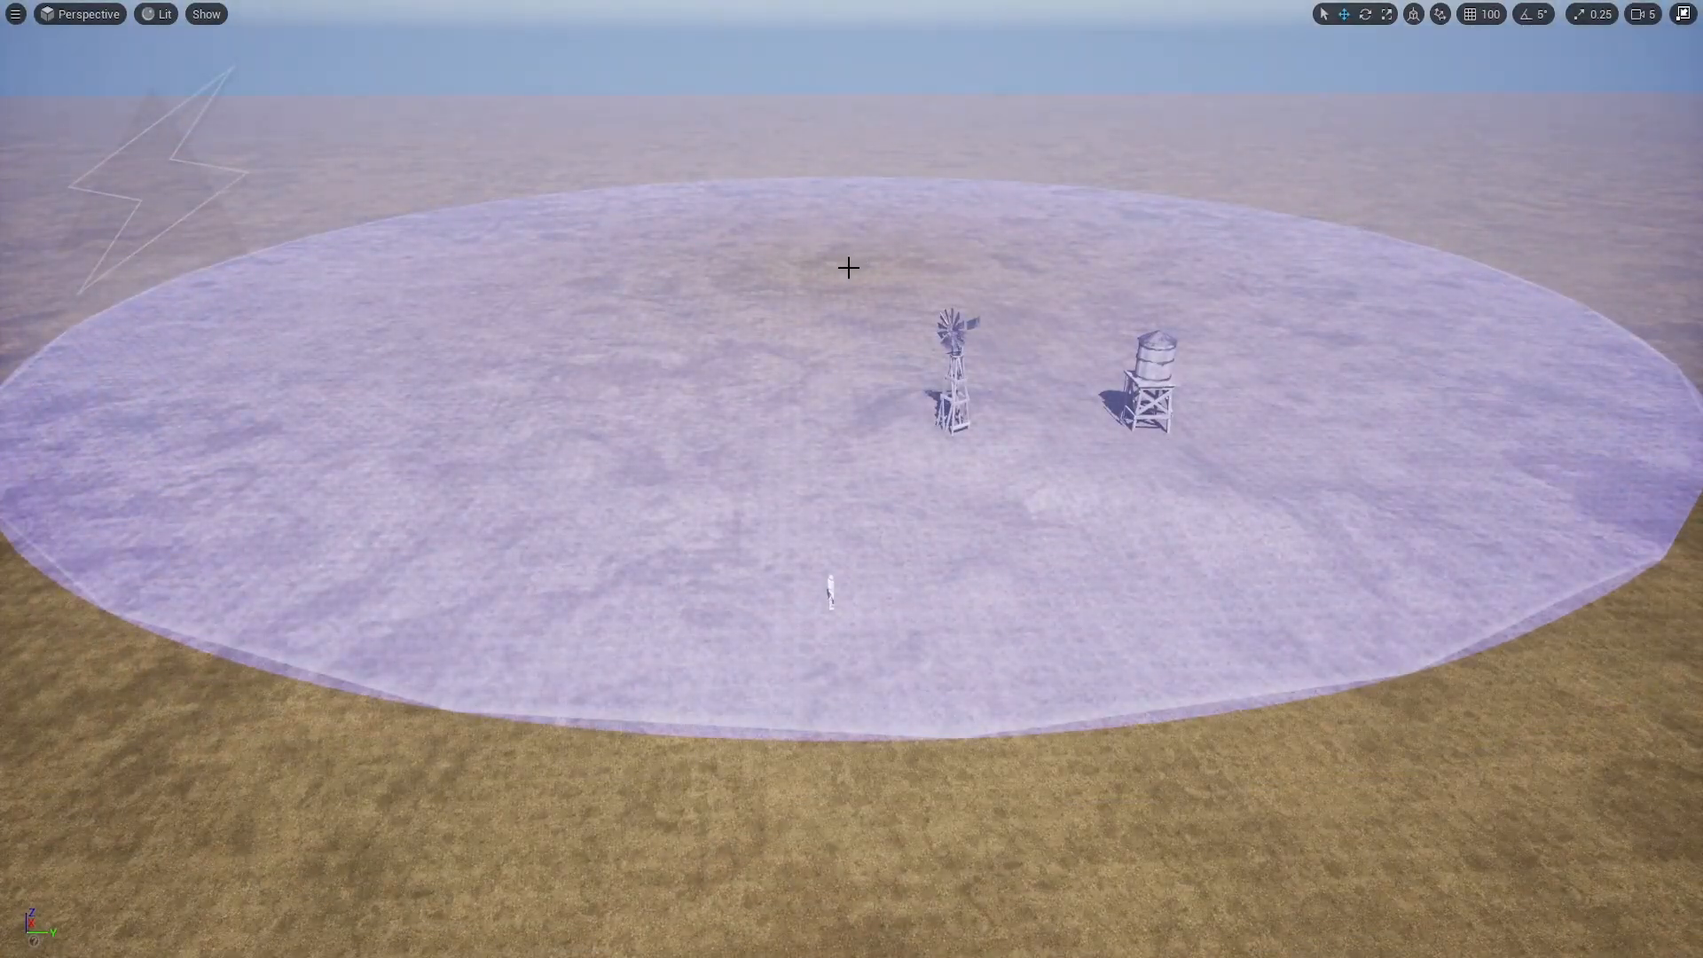
left_click(851, 265)
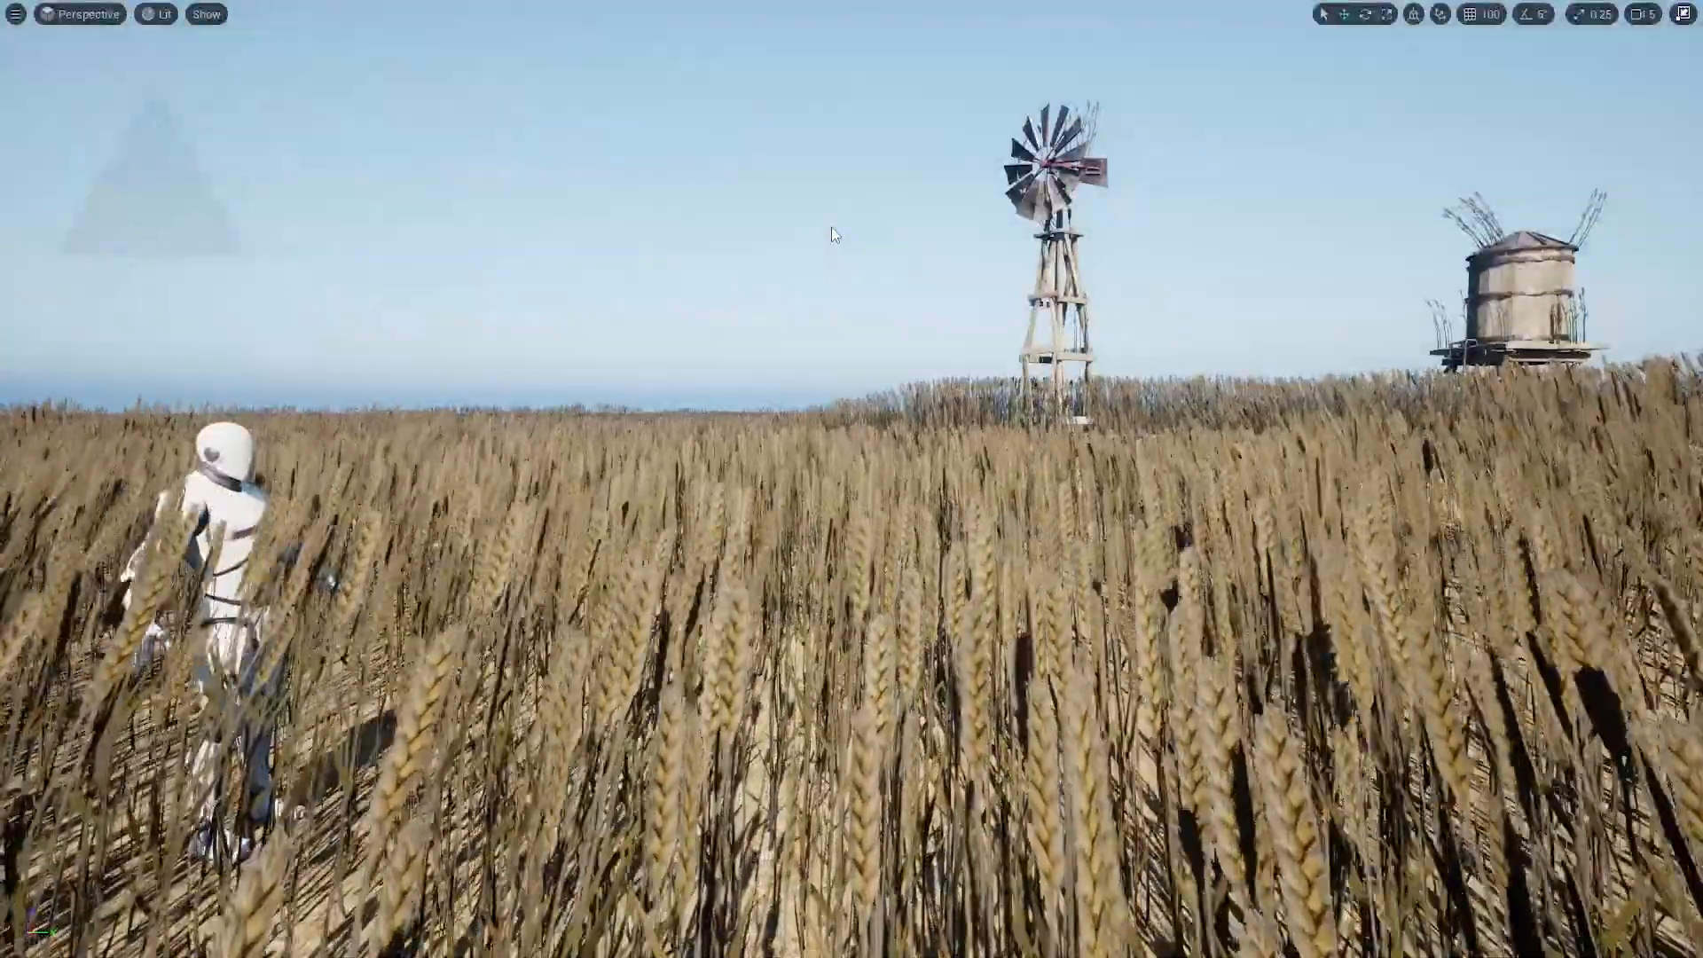
key("ctrl+z")
key("shift+3")
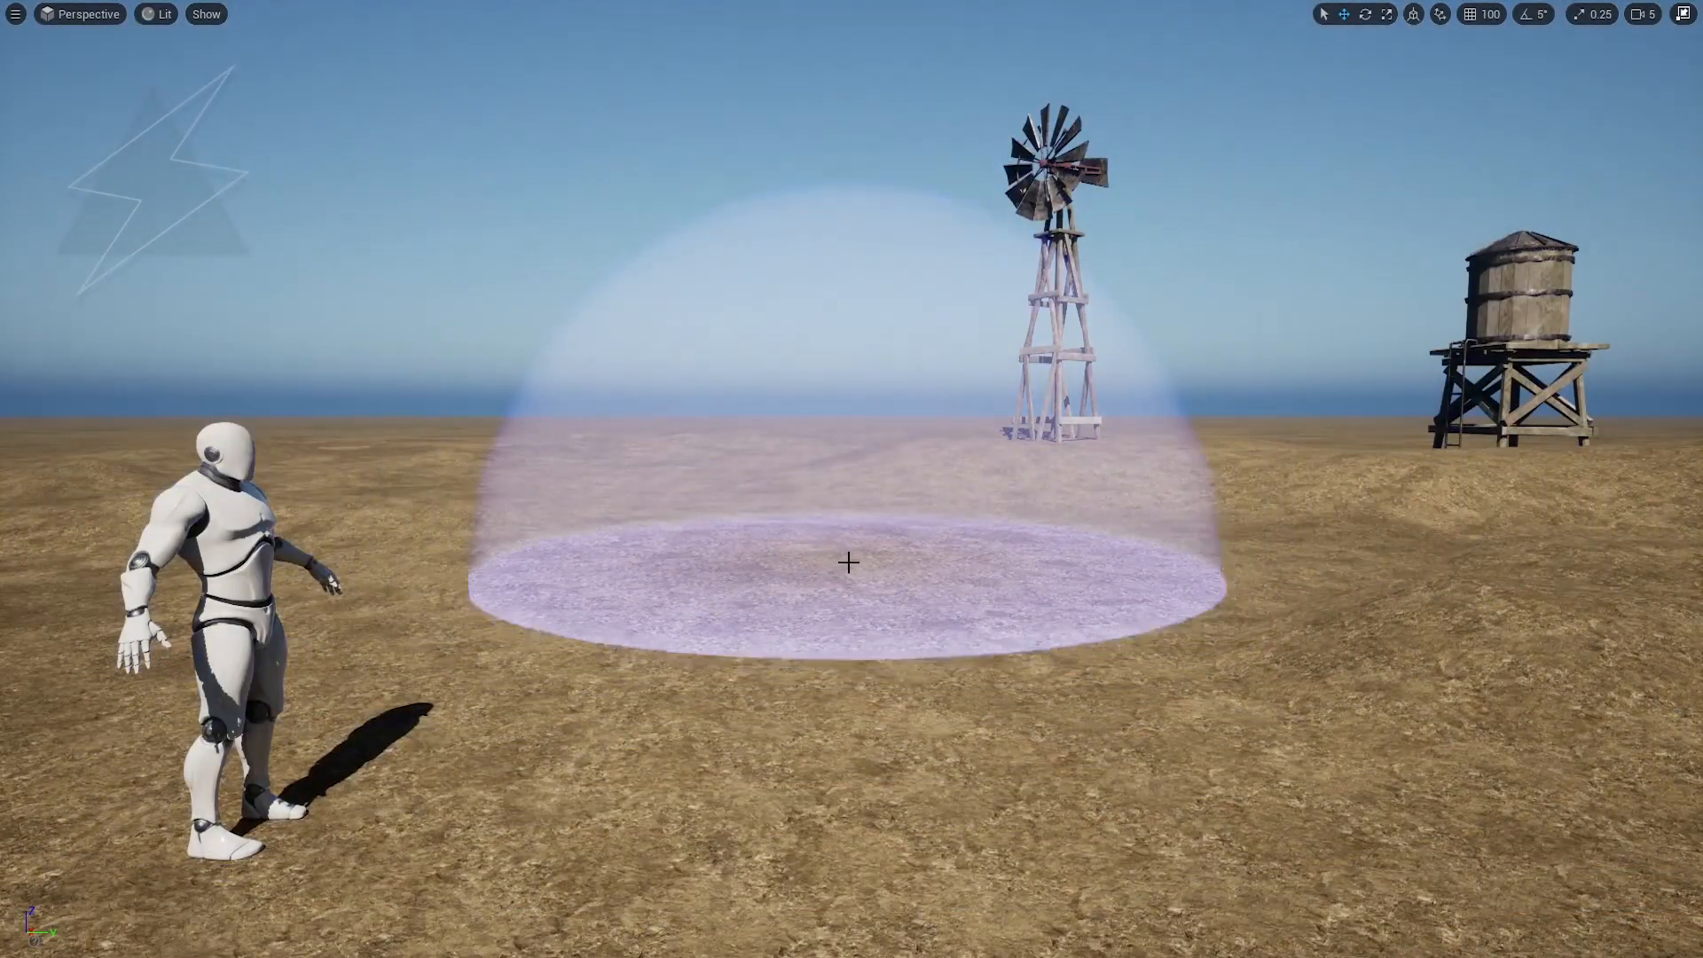
left_click(852, 563)
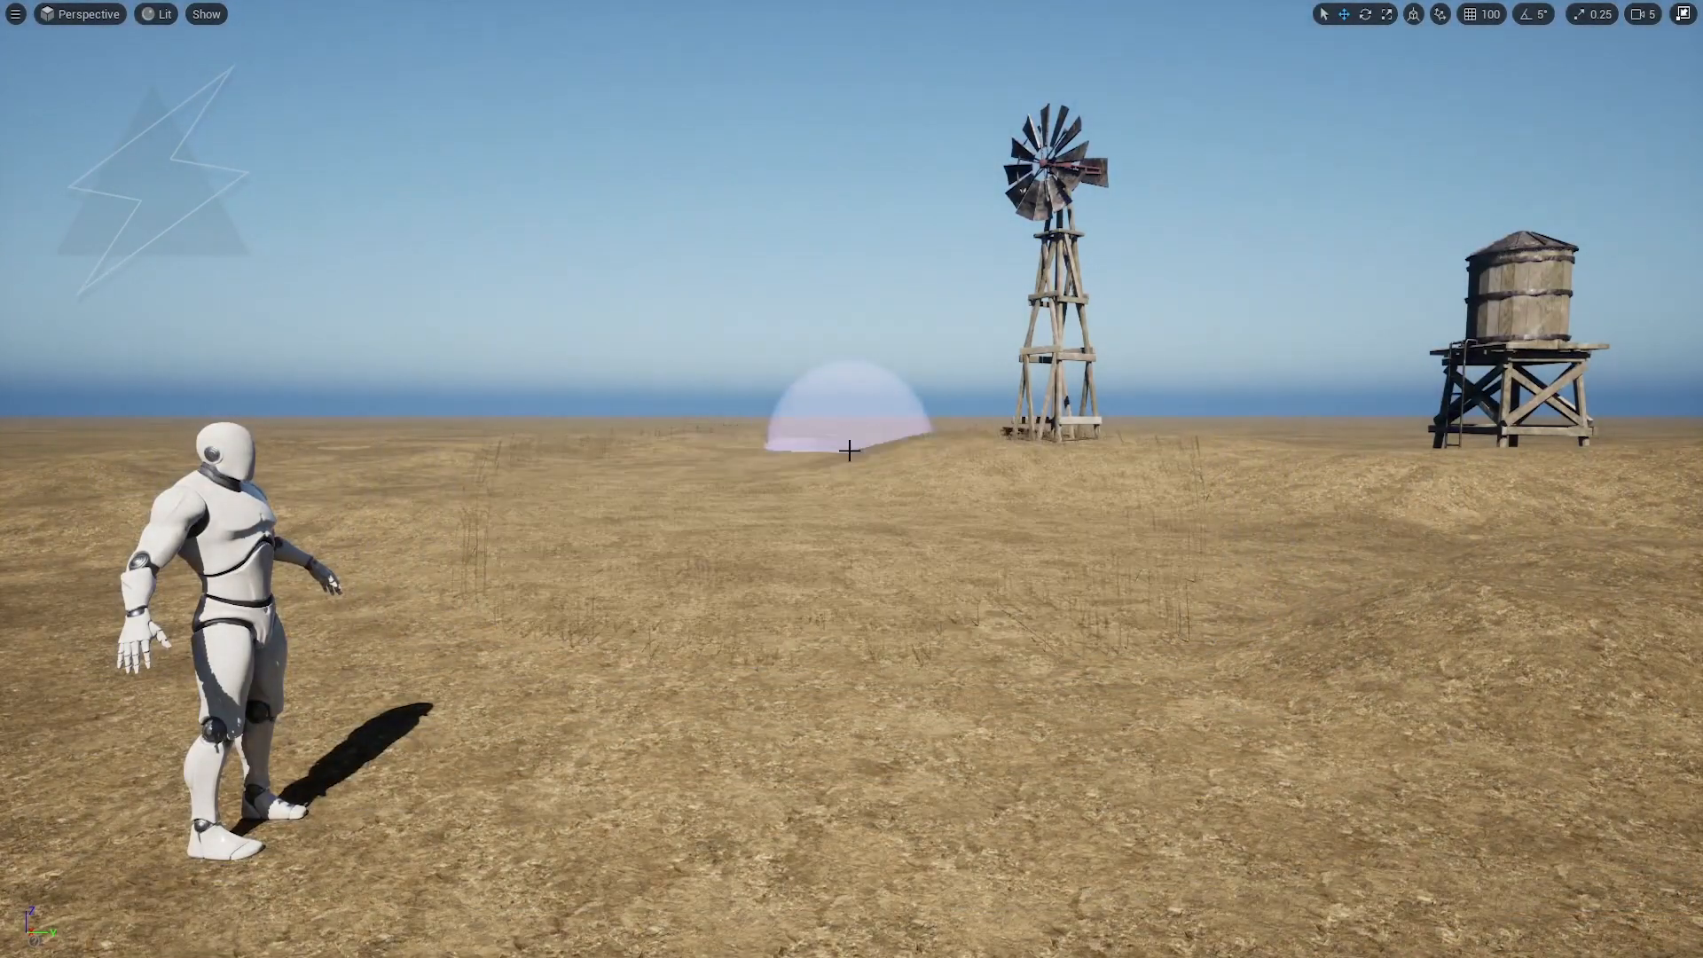
Add a second wheat foliage type beside SM_Wheat_1 and set the painting density of both to 500
key("F11")
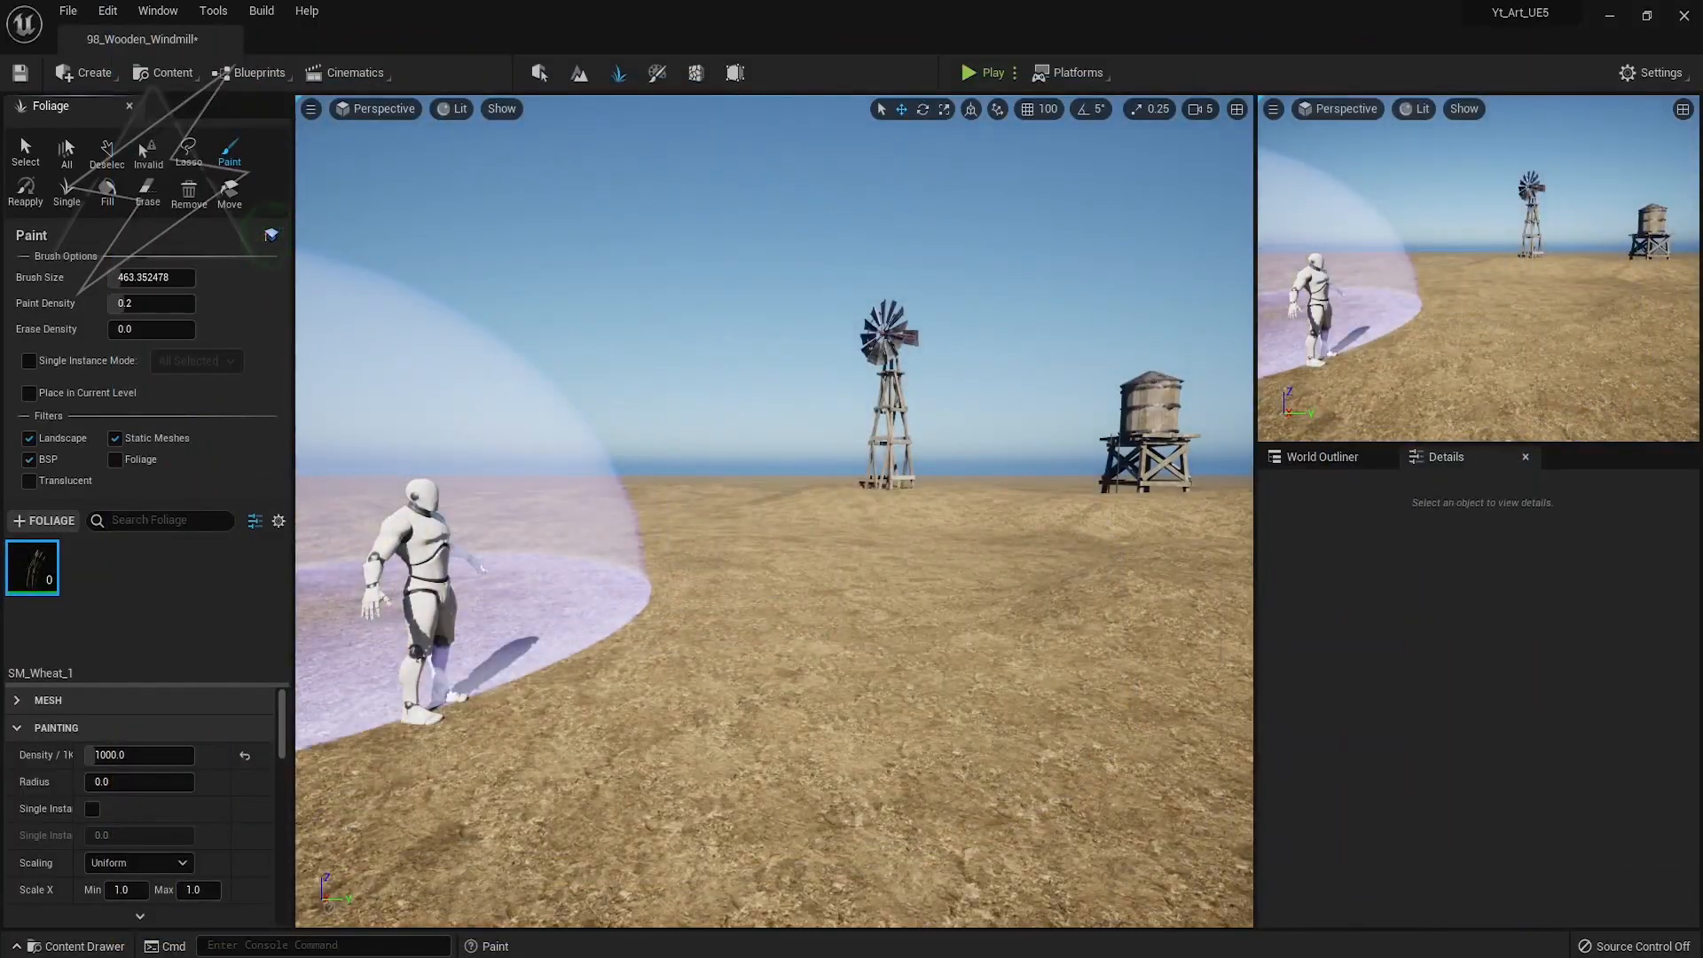
left_click_drag(2, 585, 92, 600)
left_click(81, 585, "ctrl")
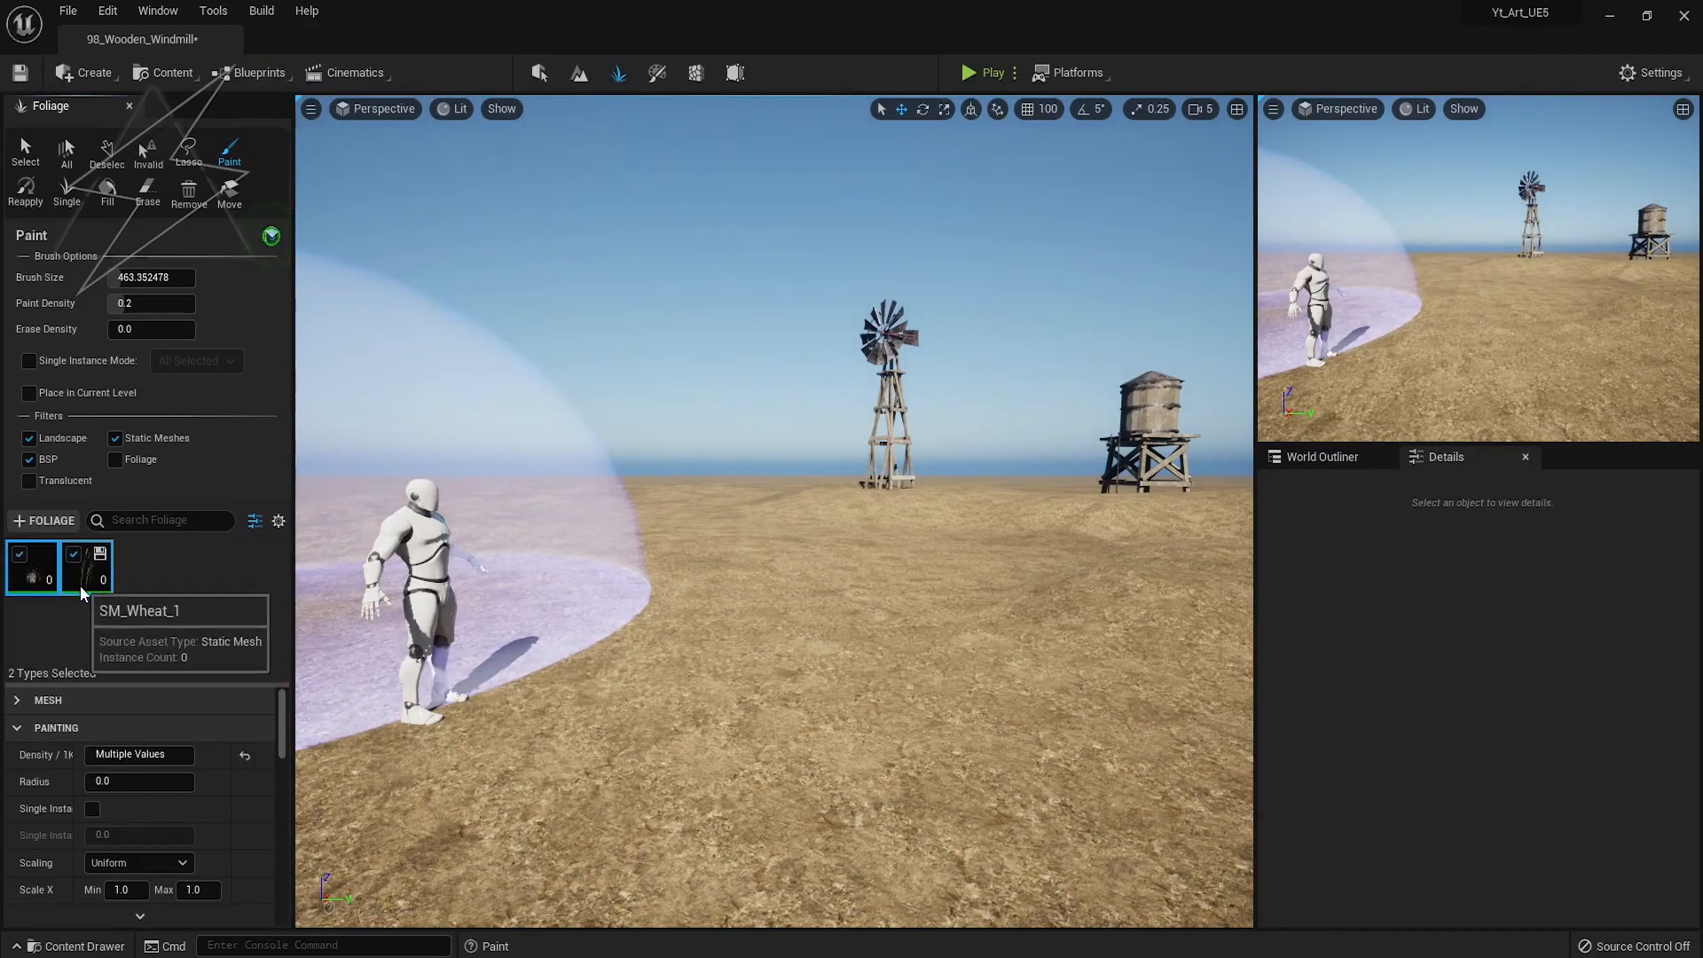
left_click(139, 755)
type("500")
key("Return")
Undo a small trial stroke and paint both wheat types over the whole terrain with a brush size of 8192
mouse_move(703, 671)
left_mouse_down()
mouse_move(803, 484)
mouse_move(959, 532)
left_mouse_up()
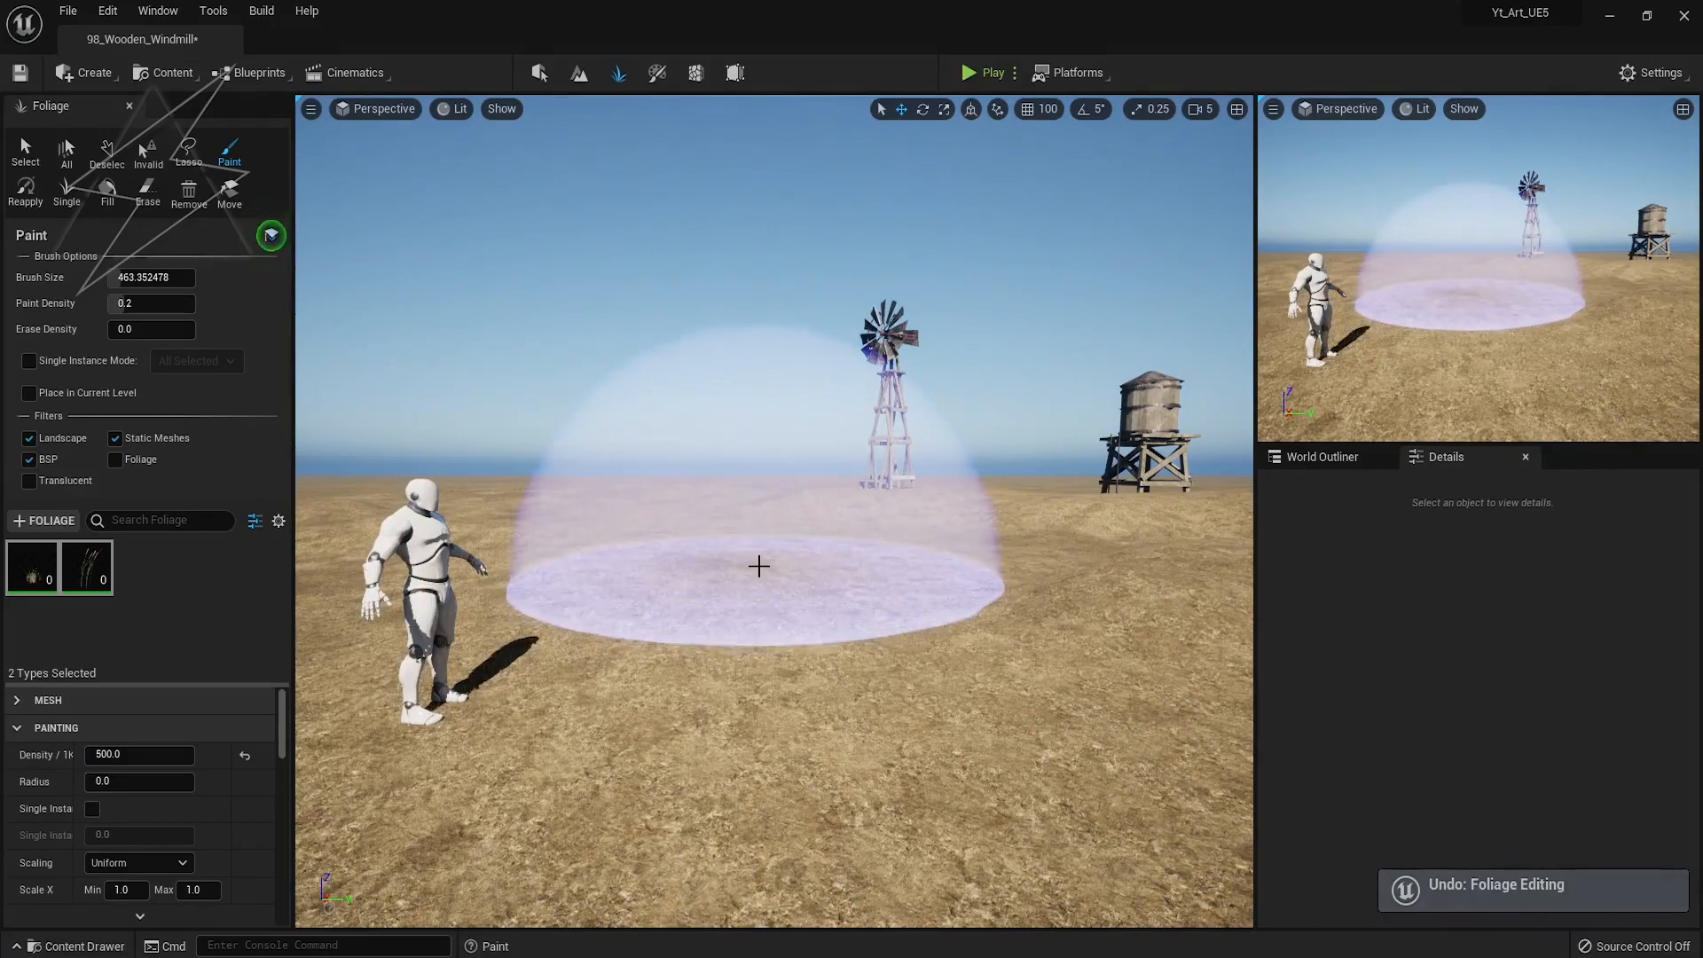
key("F11")
mouse_move(878, 679)
right_mouse_down()
mouse_move(887, 656)
mouse_move(887, 851)
mouse_move(887, 710)
mouse_move(829, 541)
right_mouse_up()
key("bracketright")
key("bracketright")
key("bracketright")
key("bracketright")
key("bracketright")
key("bracketright")
key("bracketright")
key("bracketright")
key("bracketright")
key("bracketright")
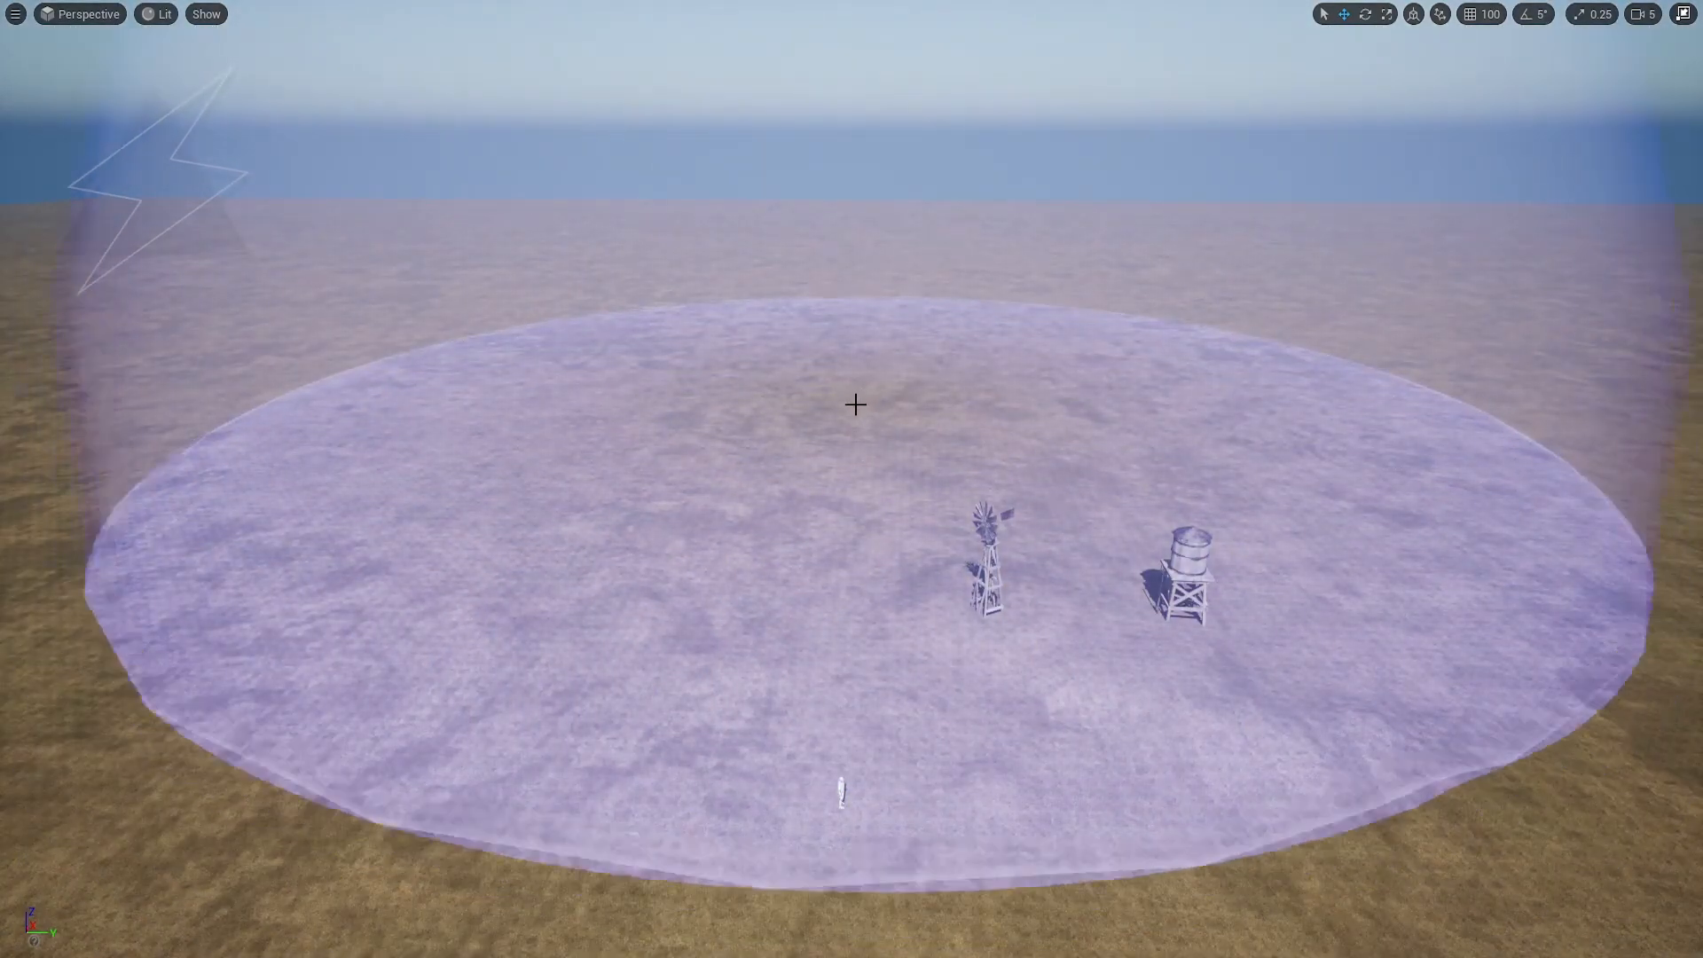
key("bracketright")
left_click(852, 401)
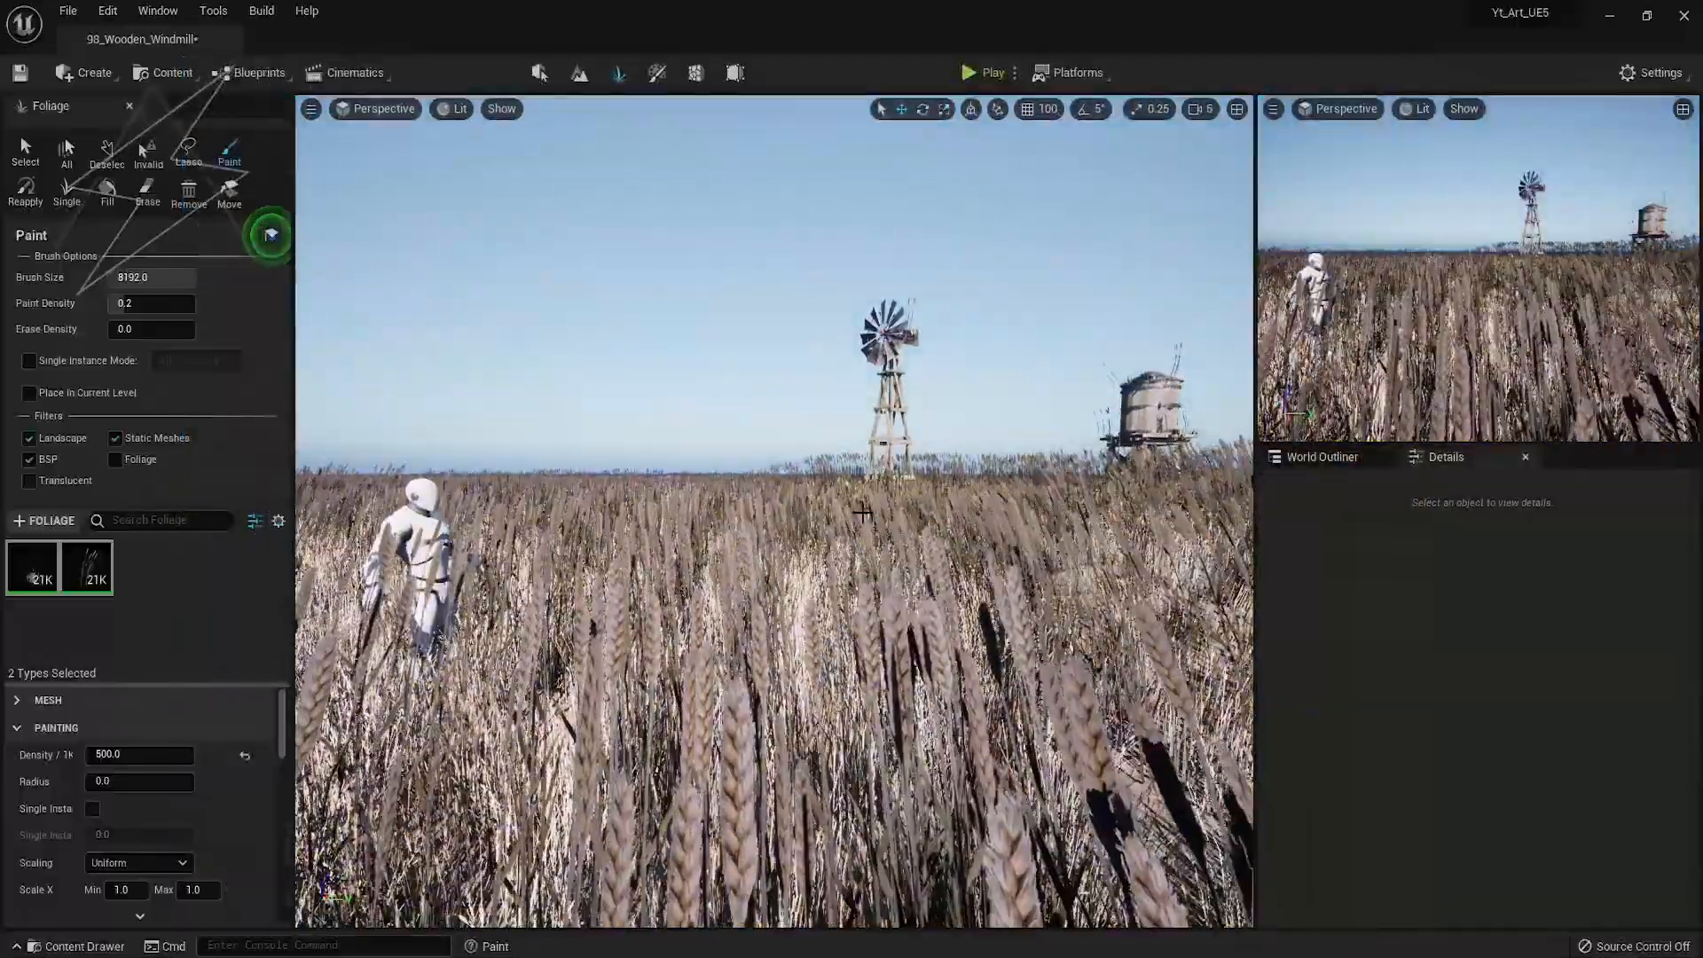
Erase only the SM_Wheat_1 stalks around the near mannequin, using a brush size of about 418
key("bracketleft")
key("bracketleft")
key("bracketleft")
key("bracketleft")
key("bracketleft")
key("bracketleft")
key("bracketleft")
key("bracketleft")
key("bracketleft")
key("bracketleft")
key("bracketleft")
key("bracketleft")
key("bracketleft")
key("bracketleft")
key("bracketleft")
key("bracketleft")
key("bracketleft")
key("bracketleft")
key("bracketleft")
key("bracketleft")
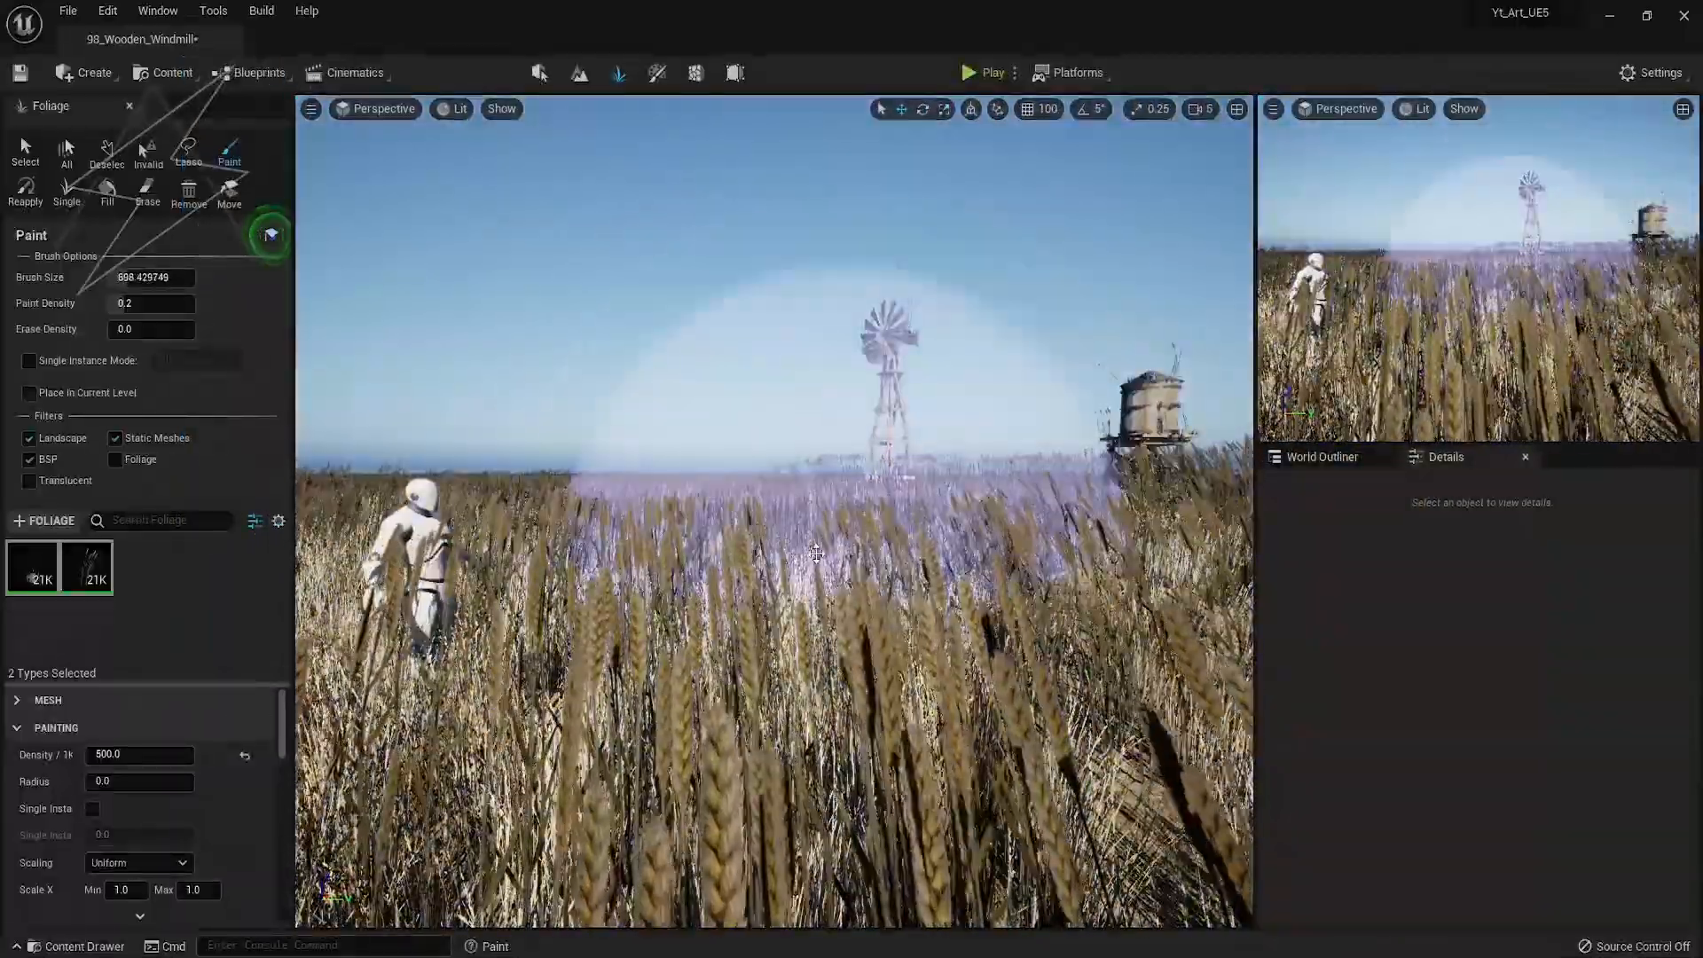
left_click(33, 568)
left_click(84, 572)
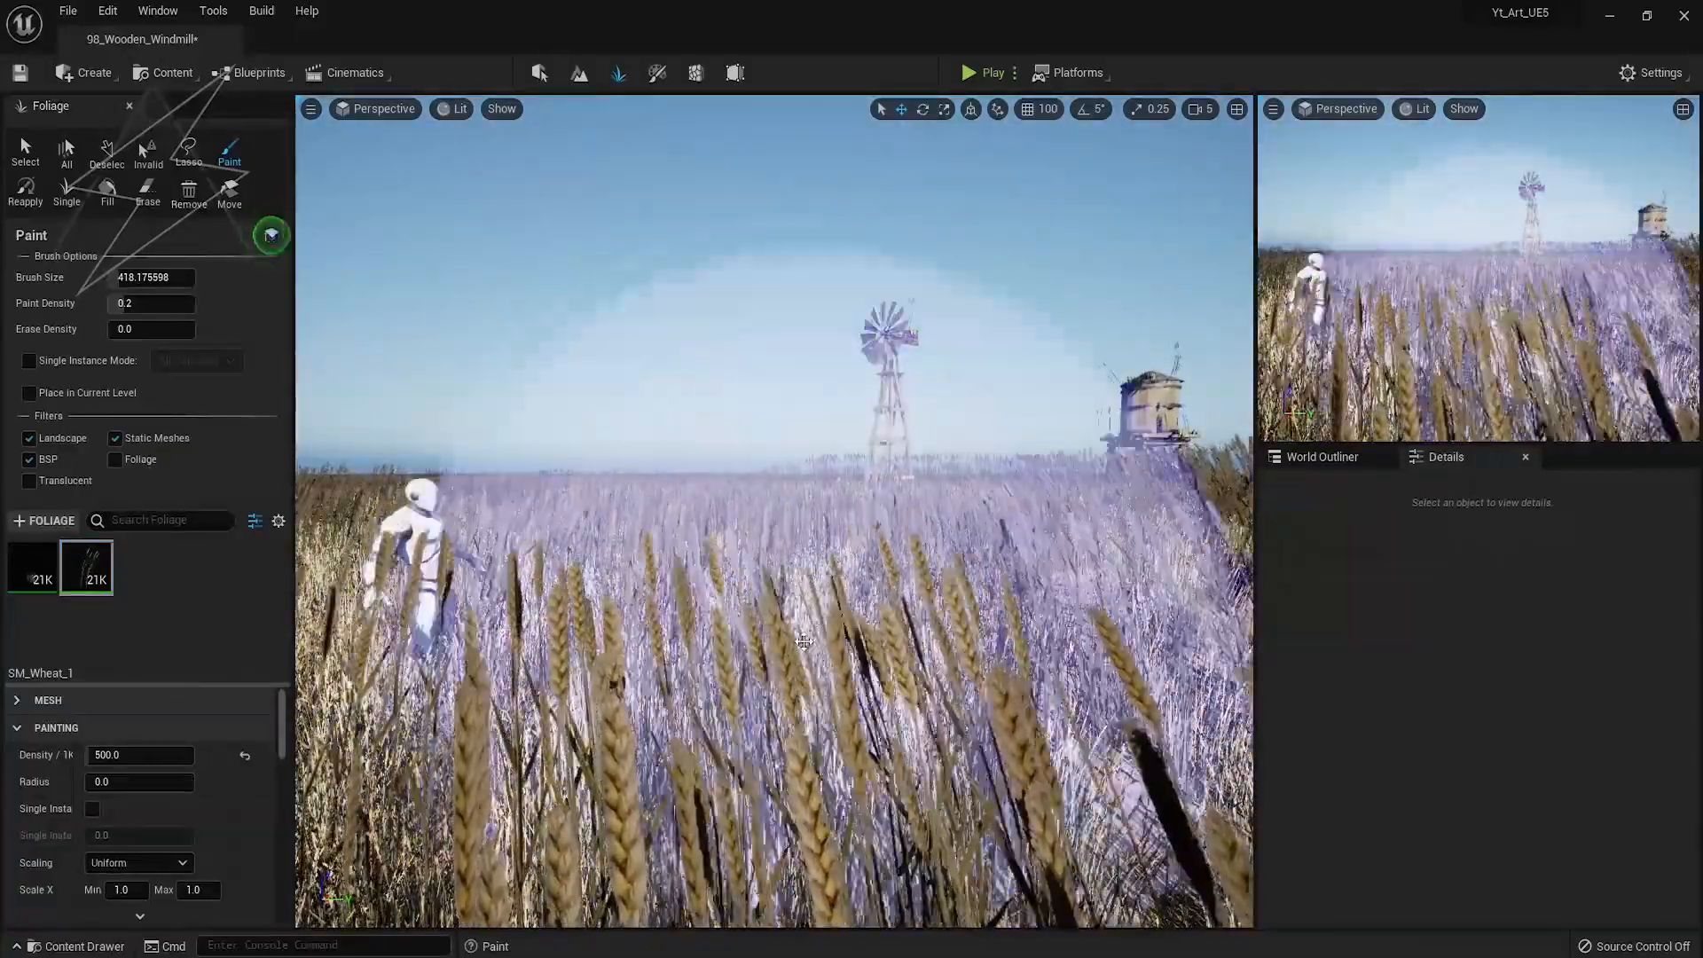
left_click_drag(834, 638, 790, 727, "shift")
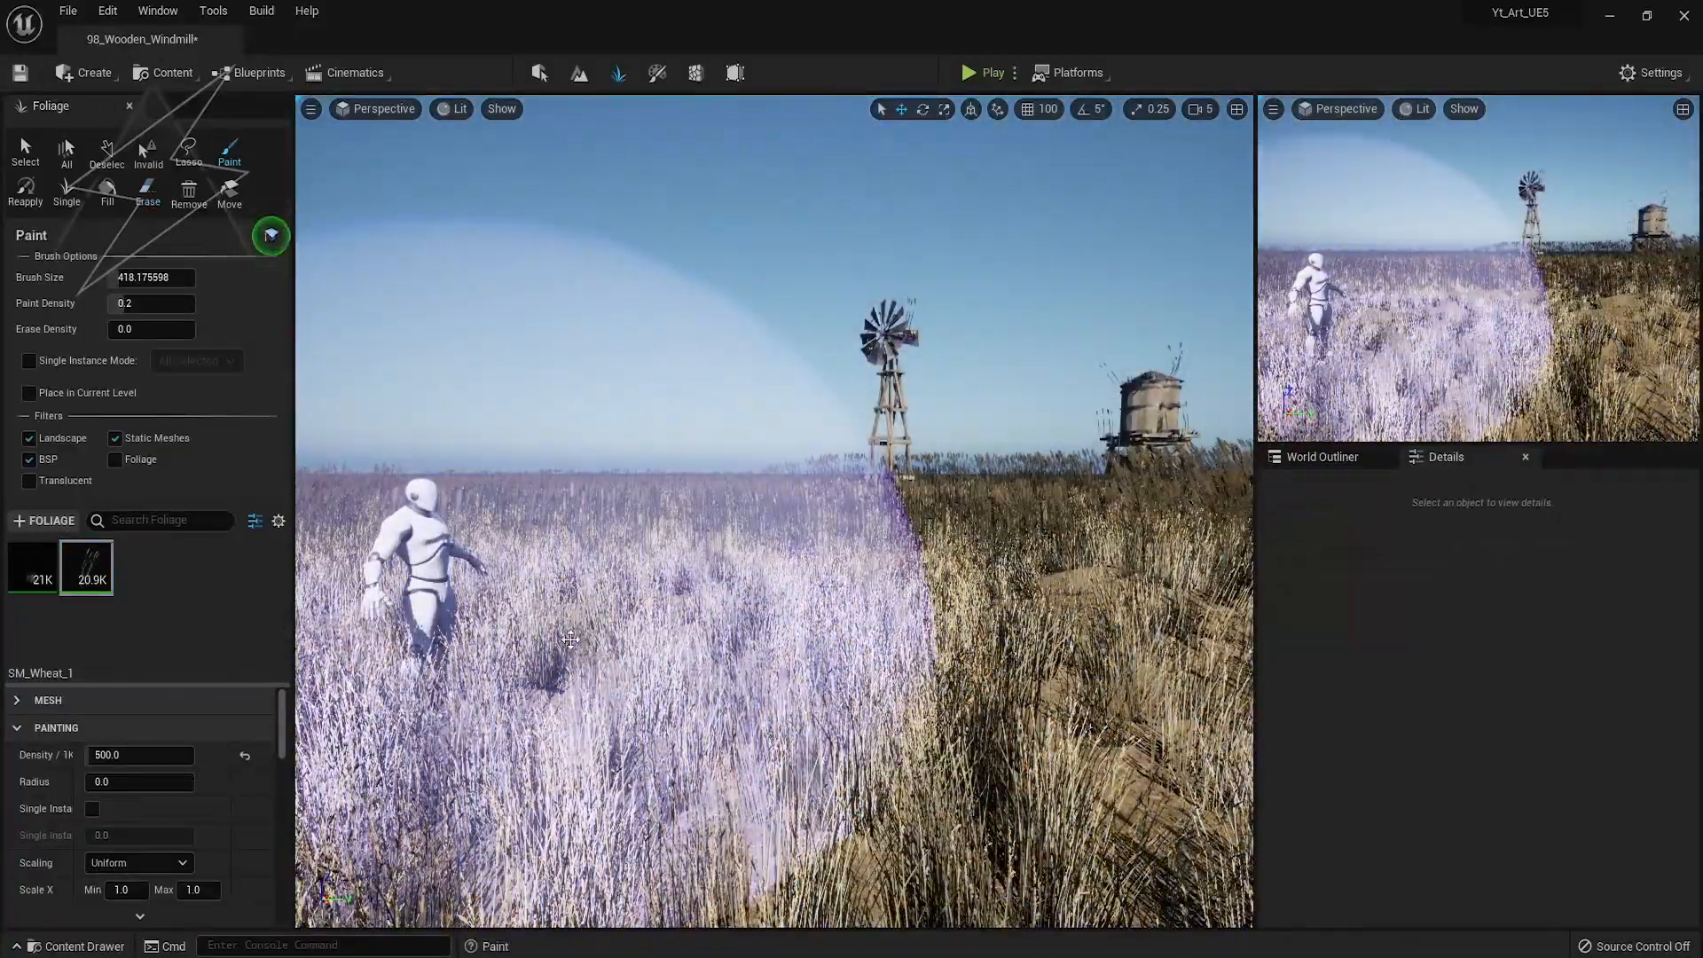
key("F11")
right_click_drag(701, 651, 669, 772)
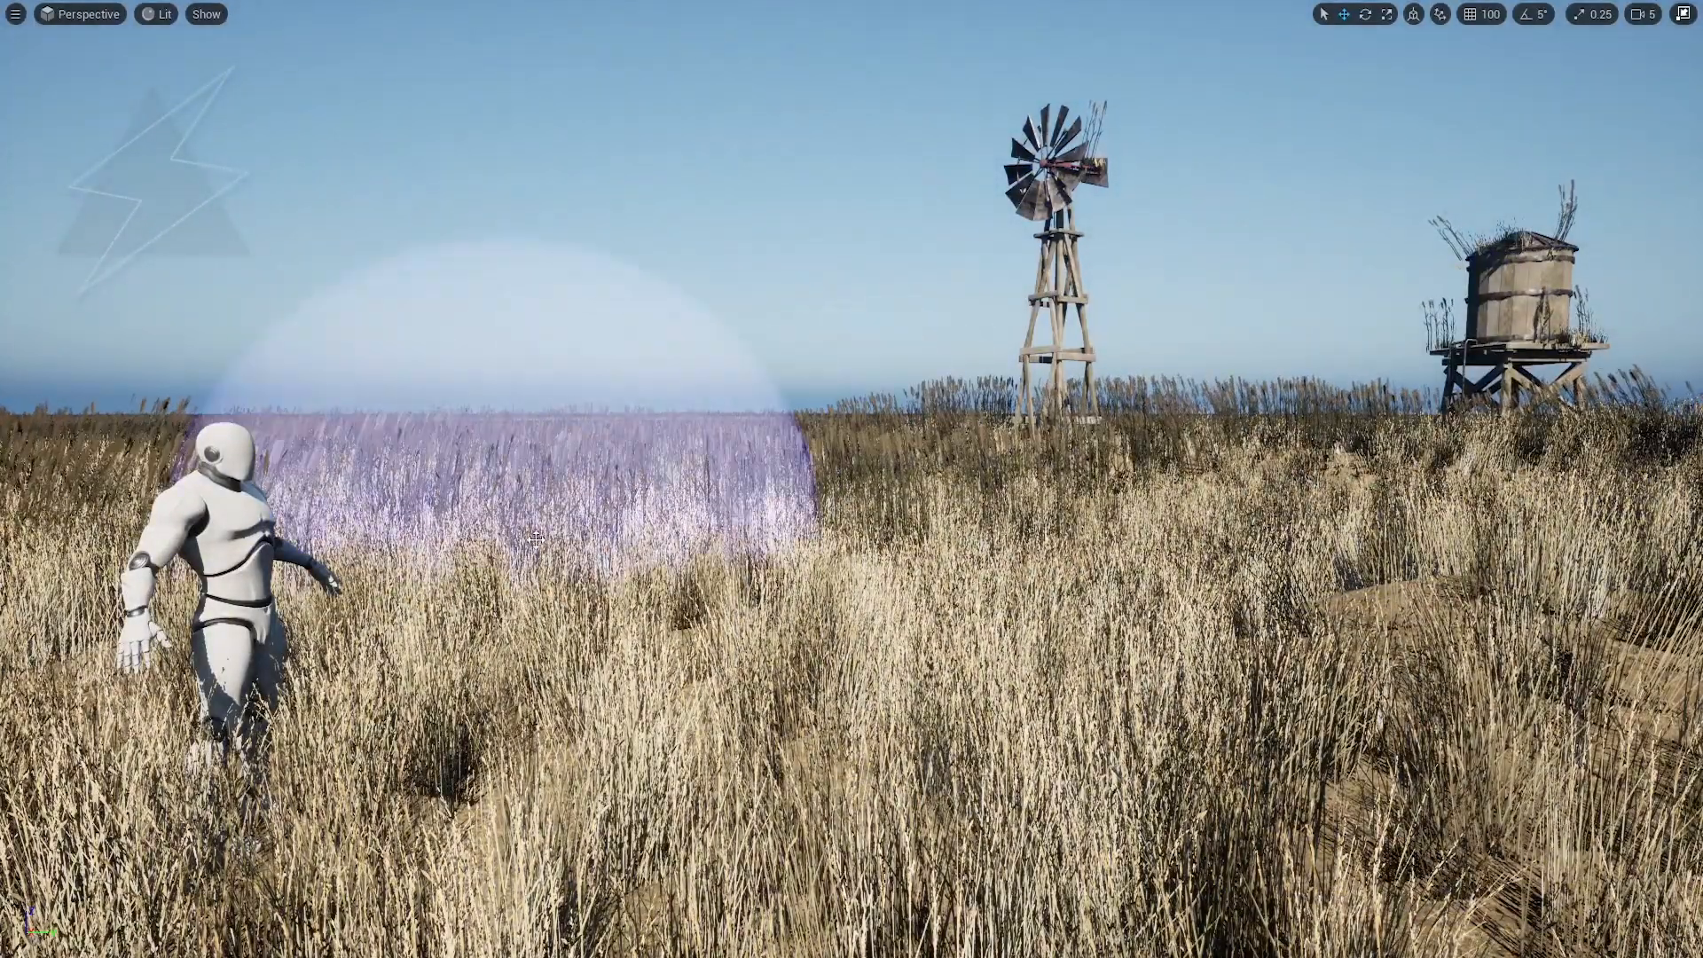
Thin out the SM_Wheat_1 stalks around the windmill and water tower, undoing the last erase stroke between them
key("ctrl+z")
mouse_move(1197, 430)
right_mouse_down()
mouse_move(1162, 692)
mouse_move(1145, 577)
mouse_move(1144, 657)
mouse_move(1144, 426)
mouse_move(1064, 461)
right_mouse_up()
key("w")
key("s")
key("w")
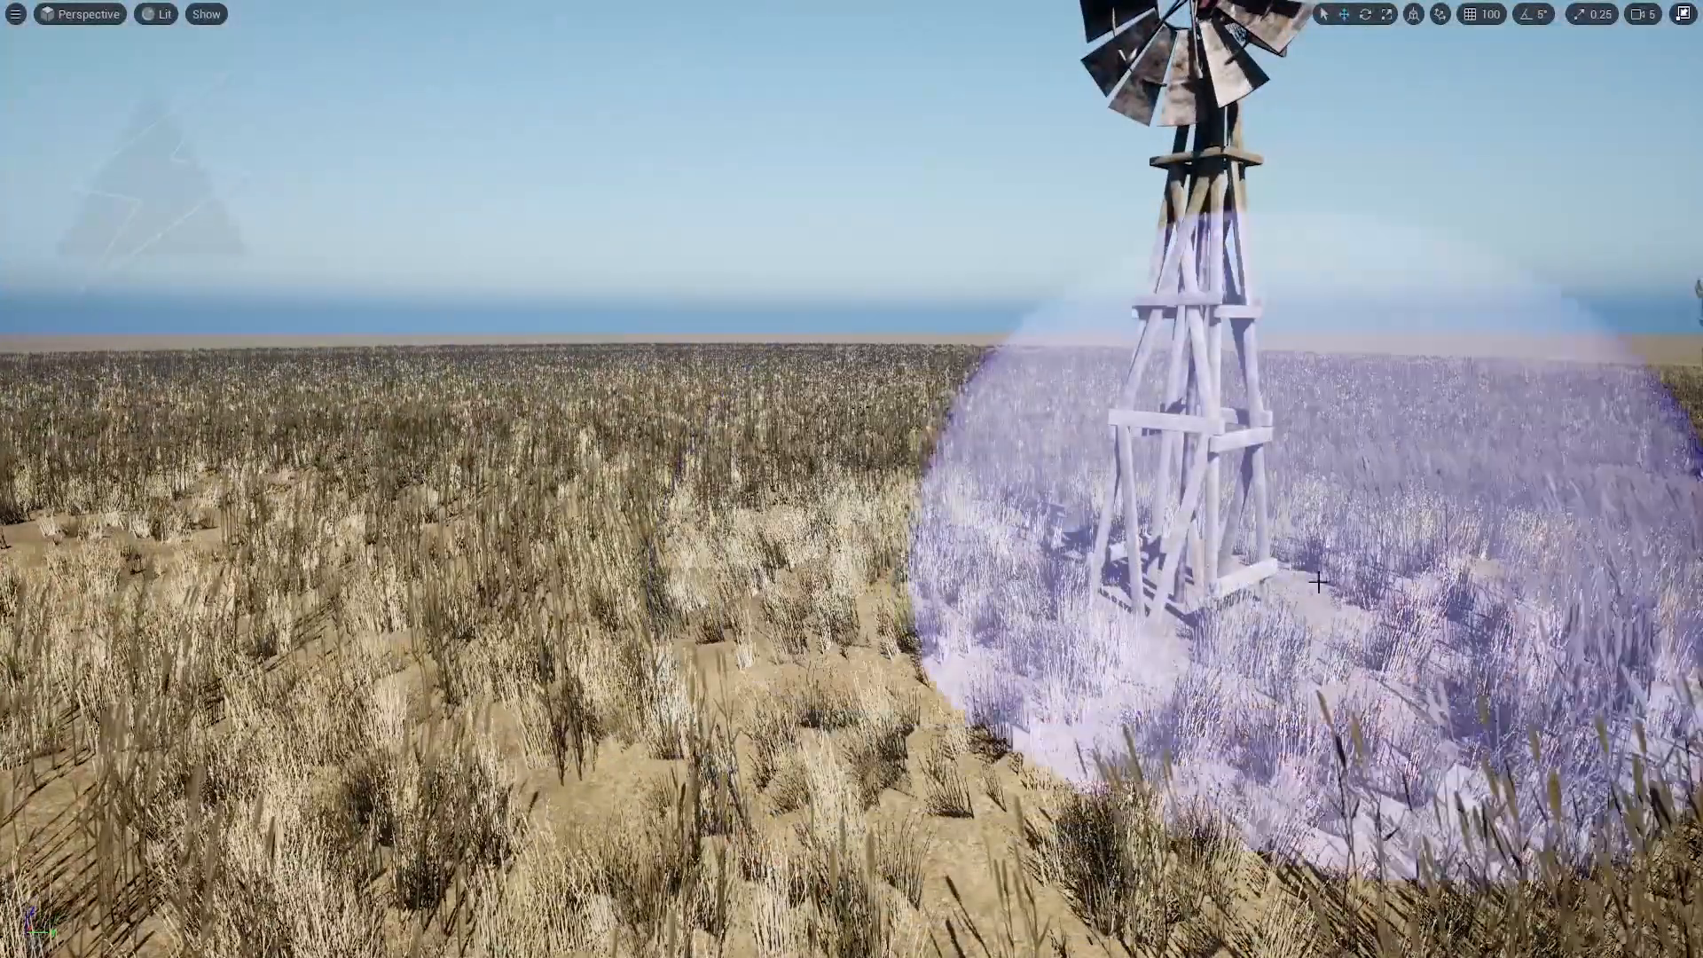
right_click_drag(1064, 568, 1211, 548)
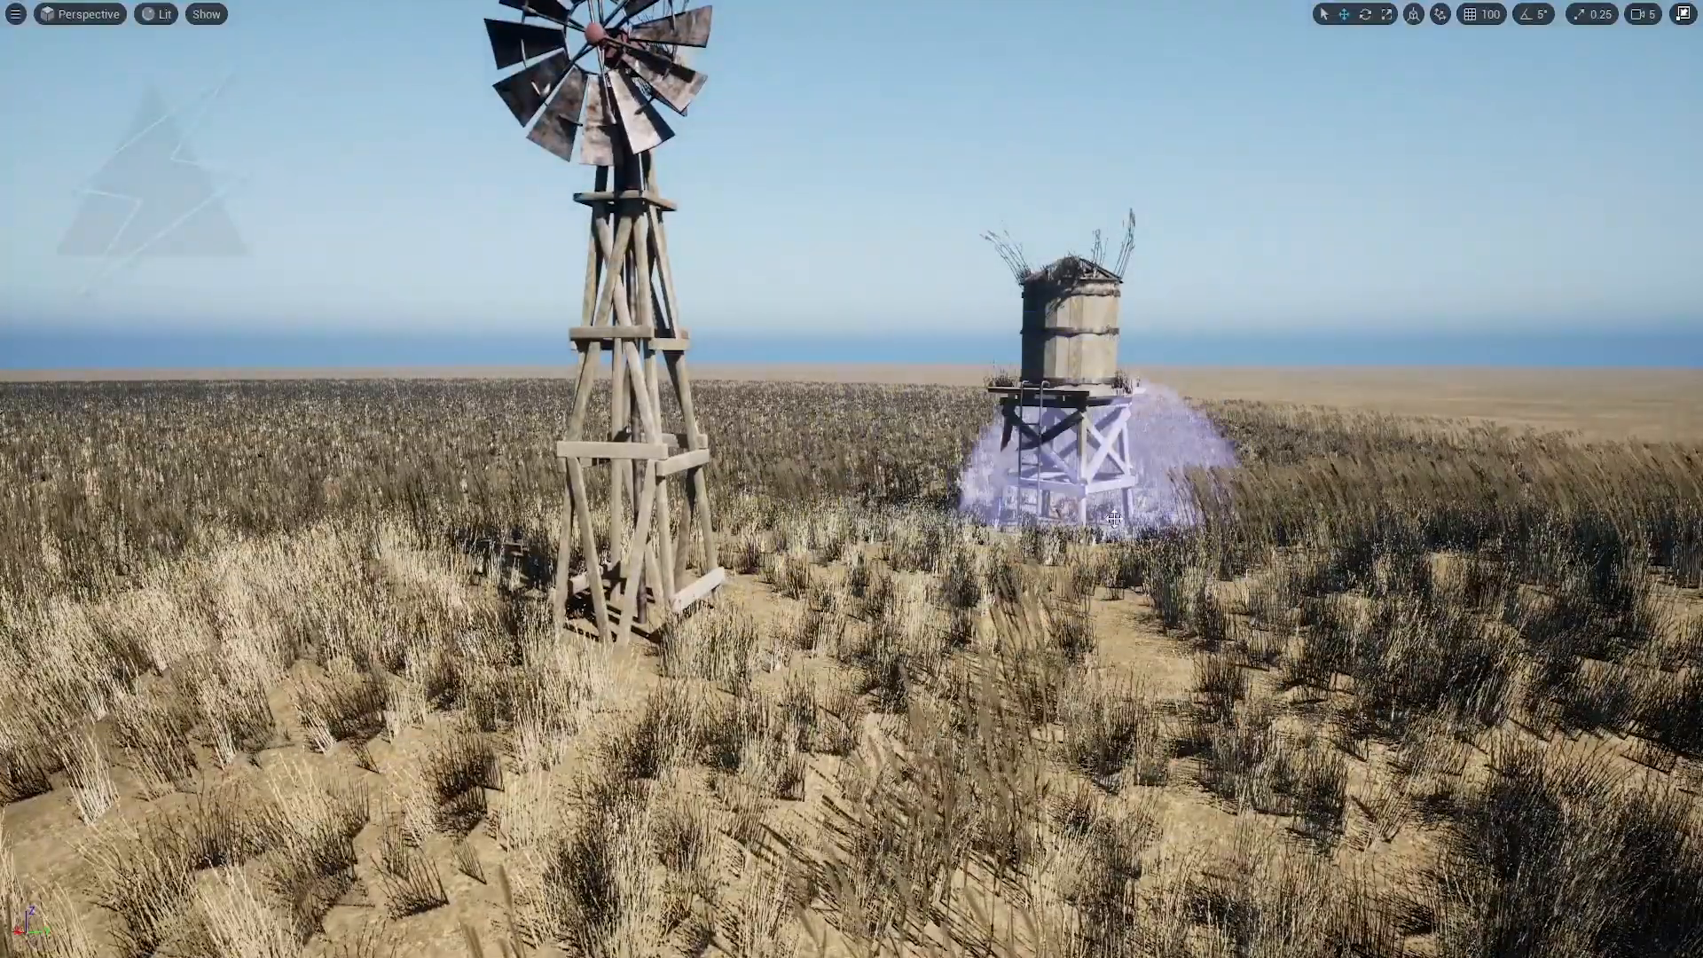
key("1")
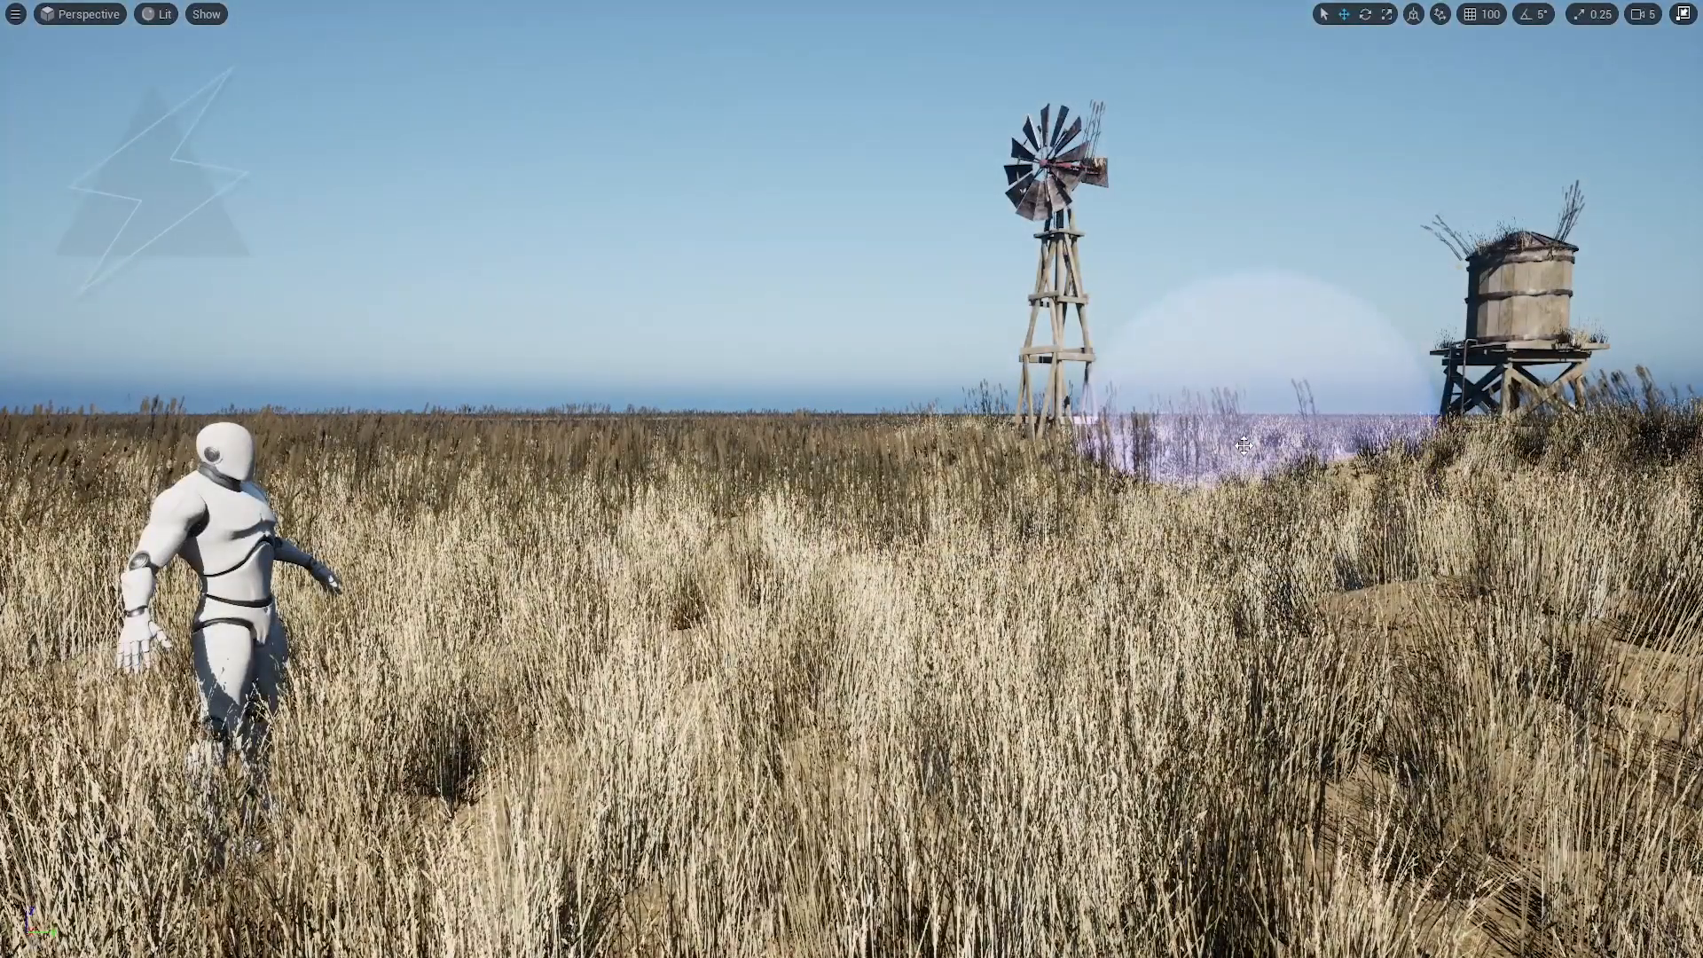
left_click(1295, 444, "shift")
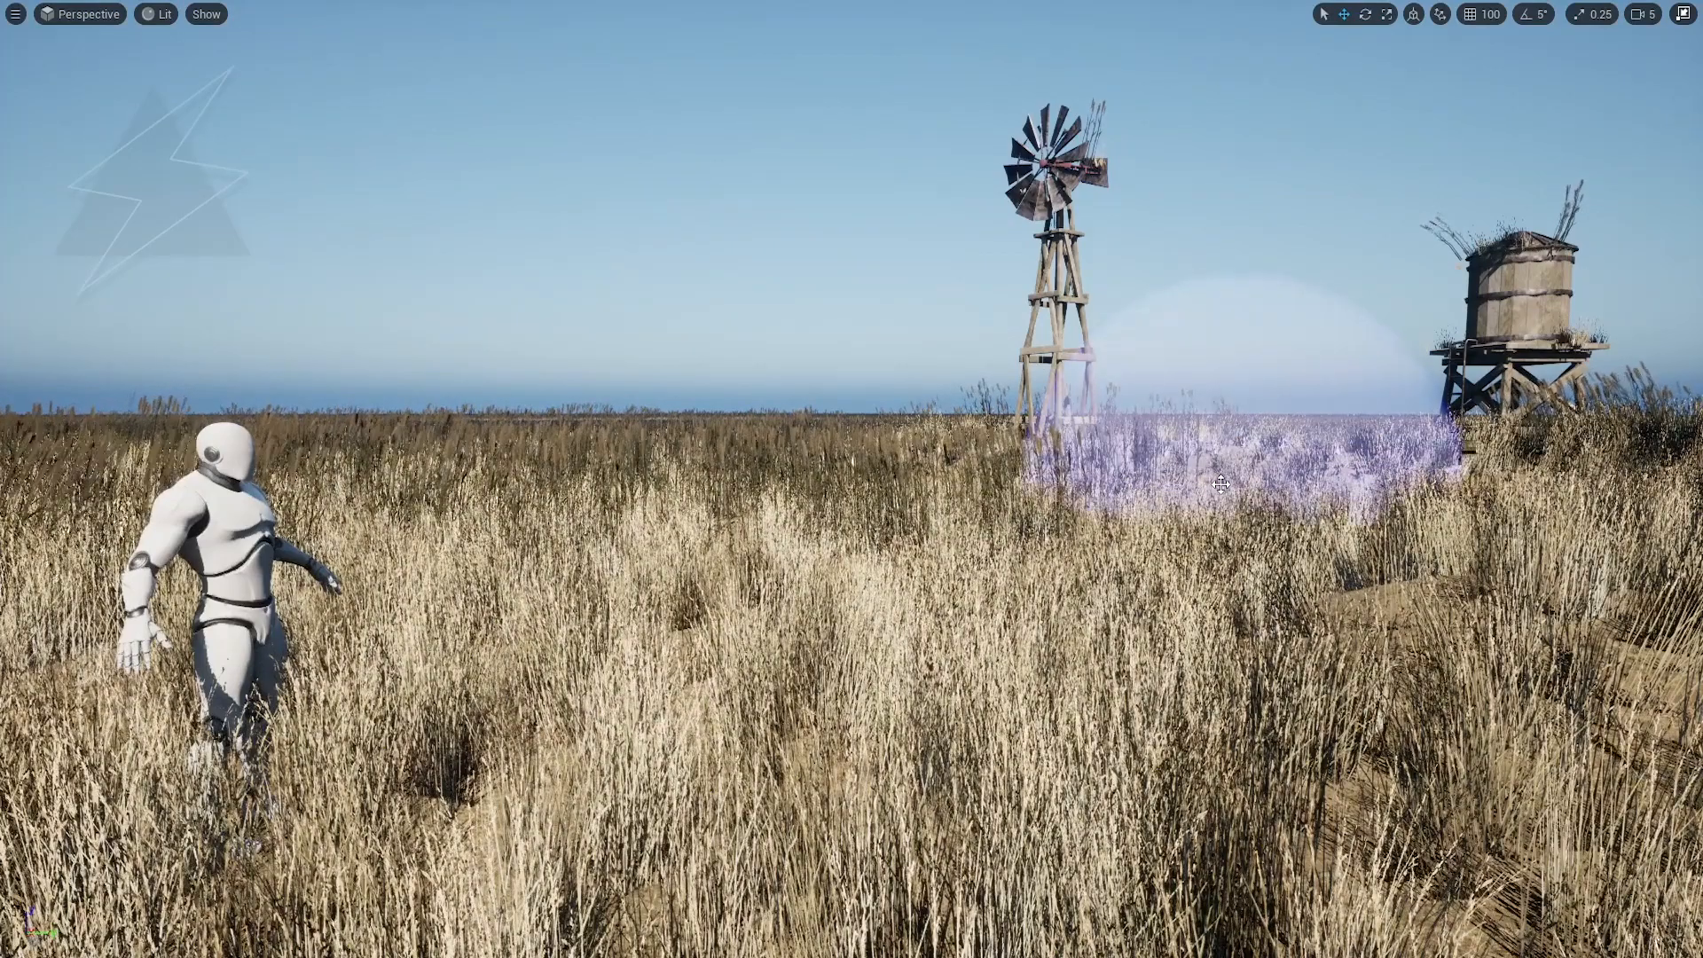
key("ctrl+z")
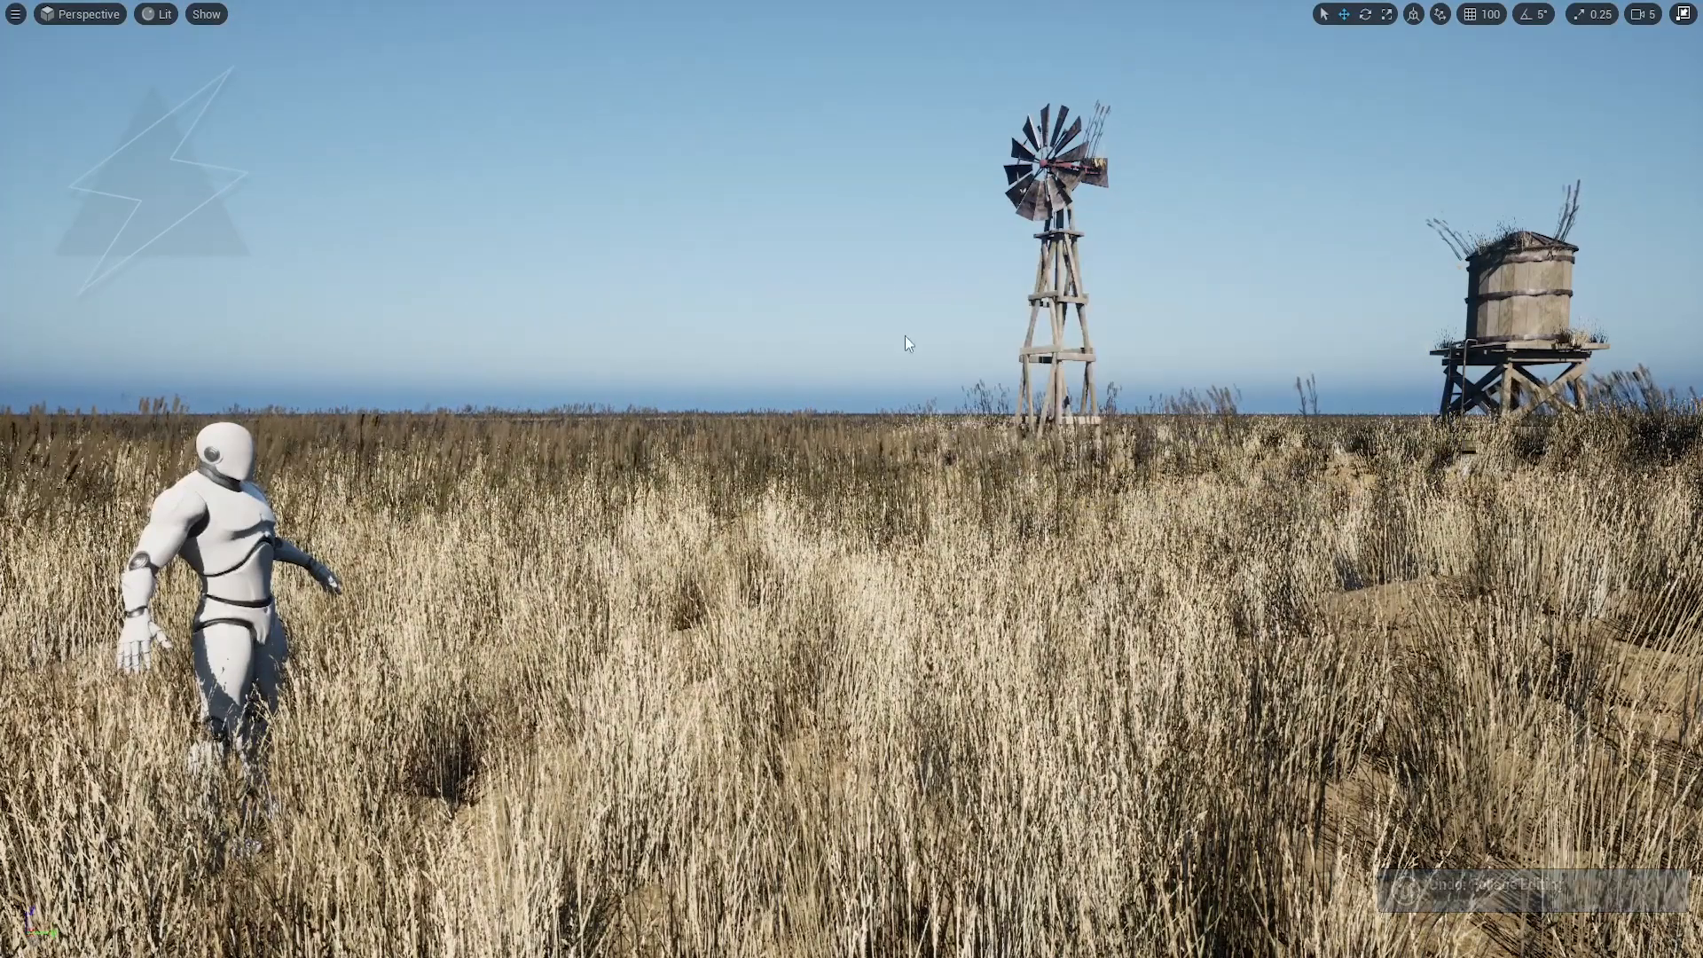
Erase the SM_Wheat_1 stalks growing on the windmill's head, using a brush size of about 36
key("w")
mouse_move(1277, 318)
right_mouse_down()
mouse_move(1384, 337)
mouse_move(1211, 442)
right_mouse_up()
key("e")
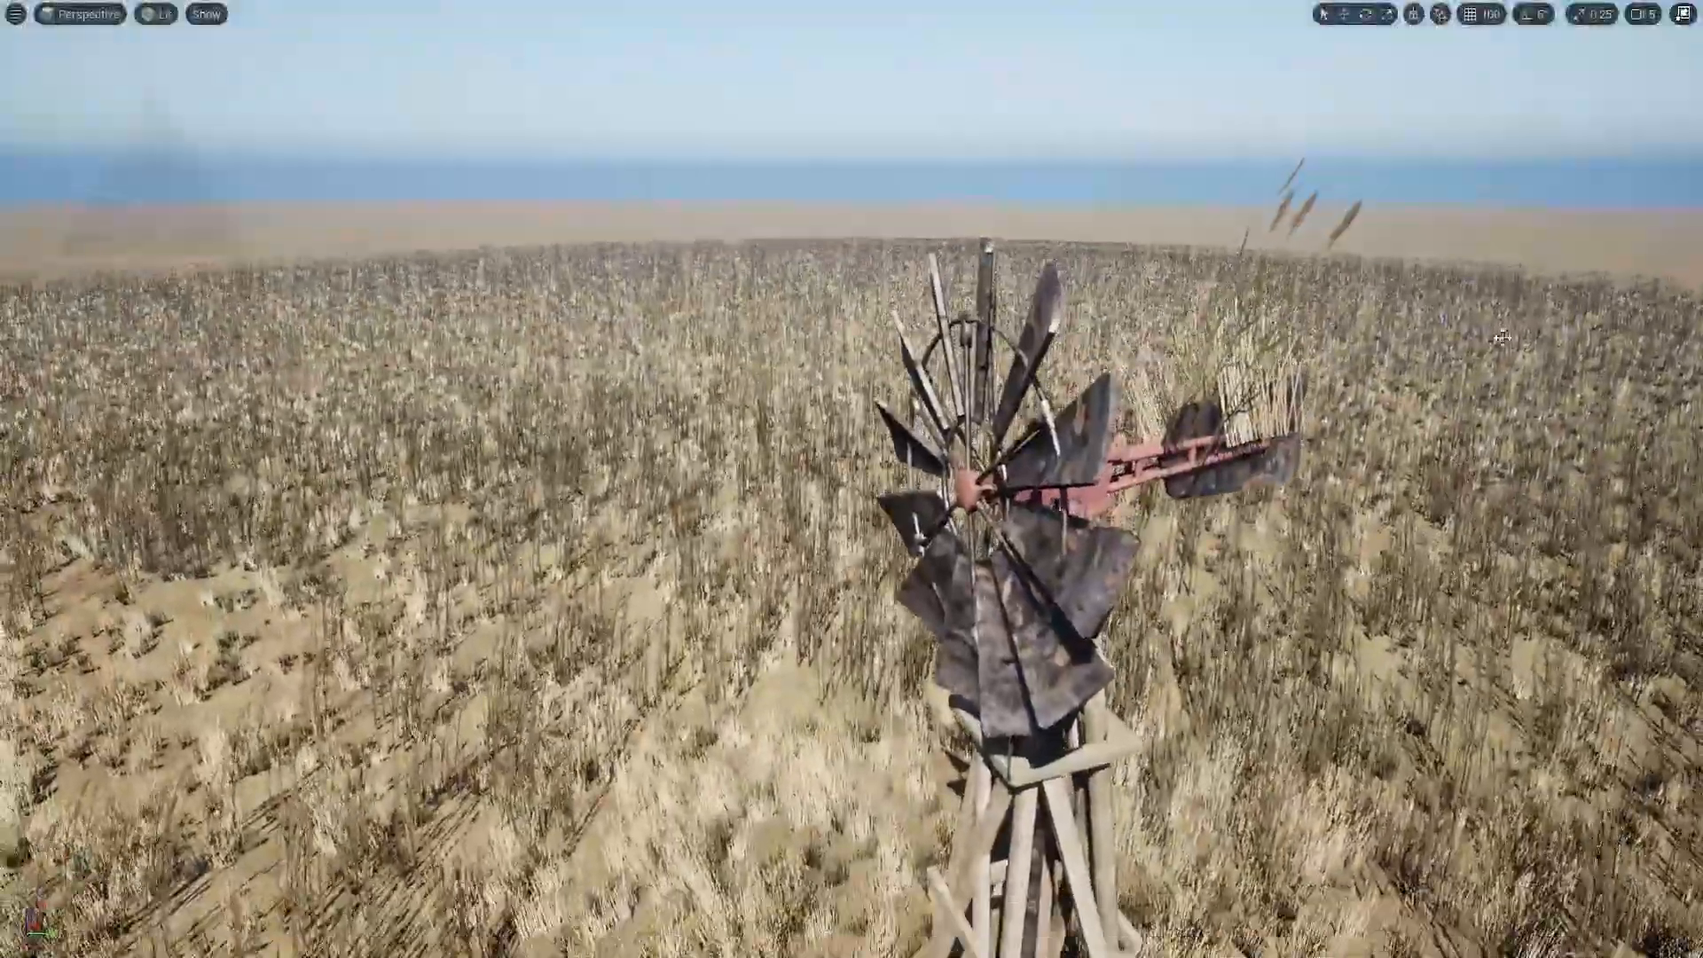
key("bracketleft")
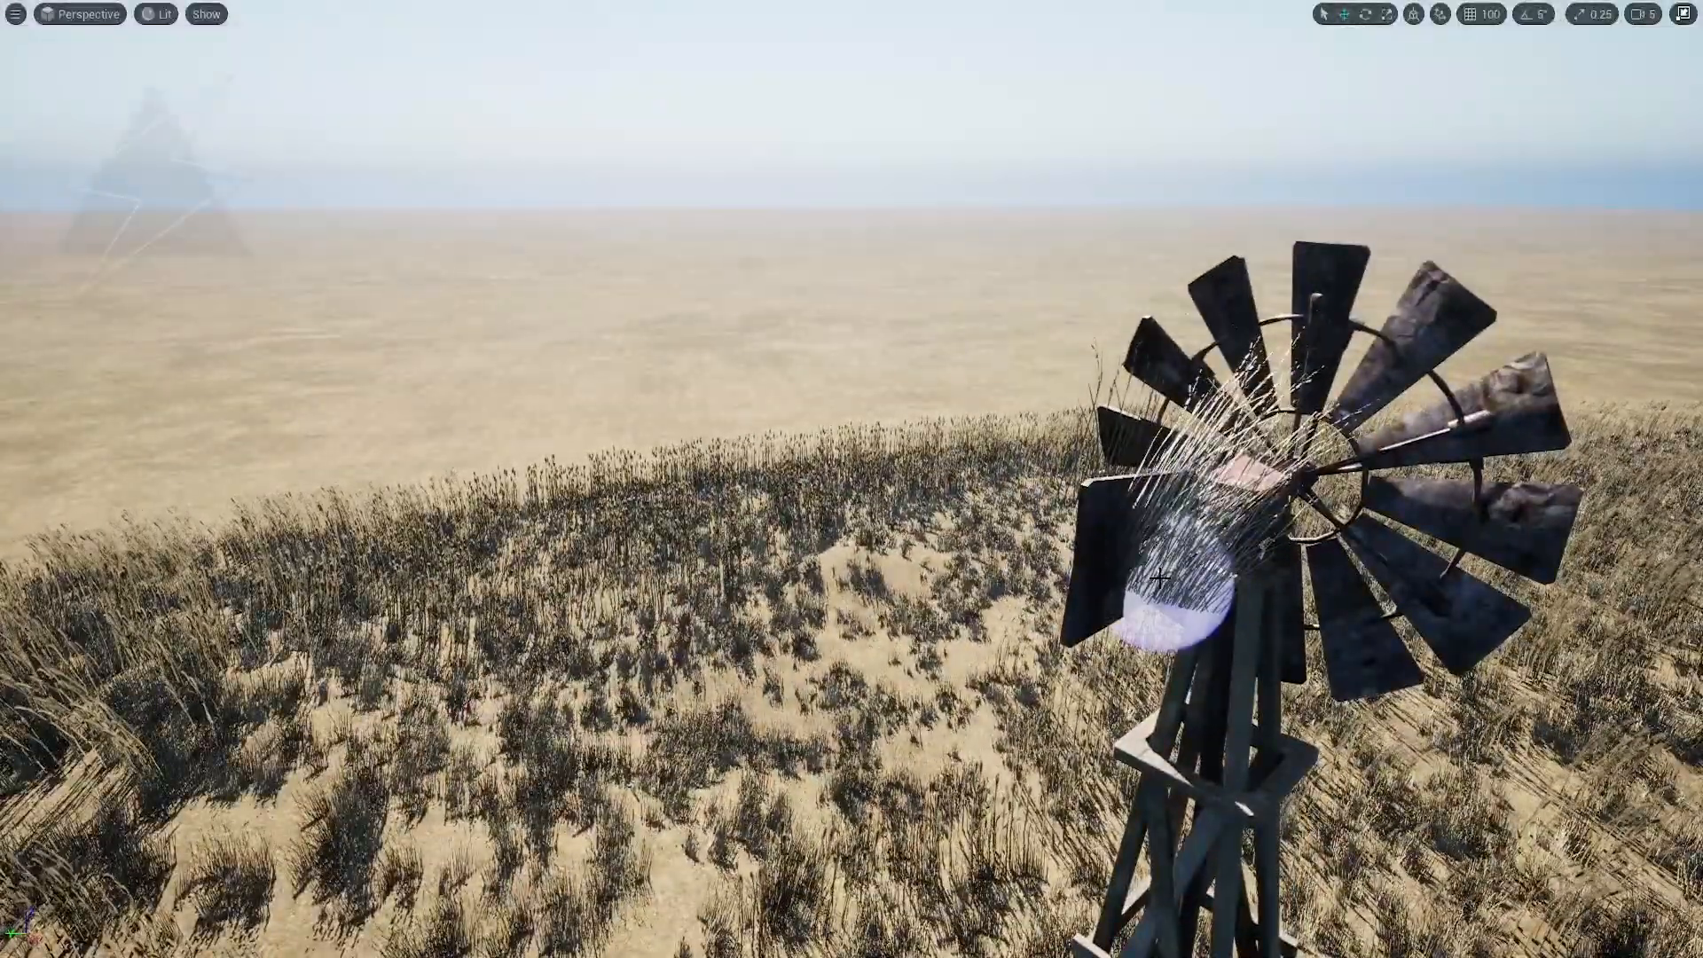
key("F11")
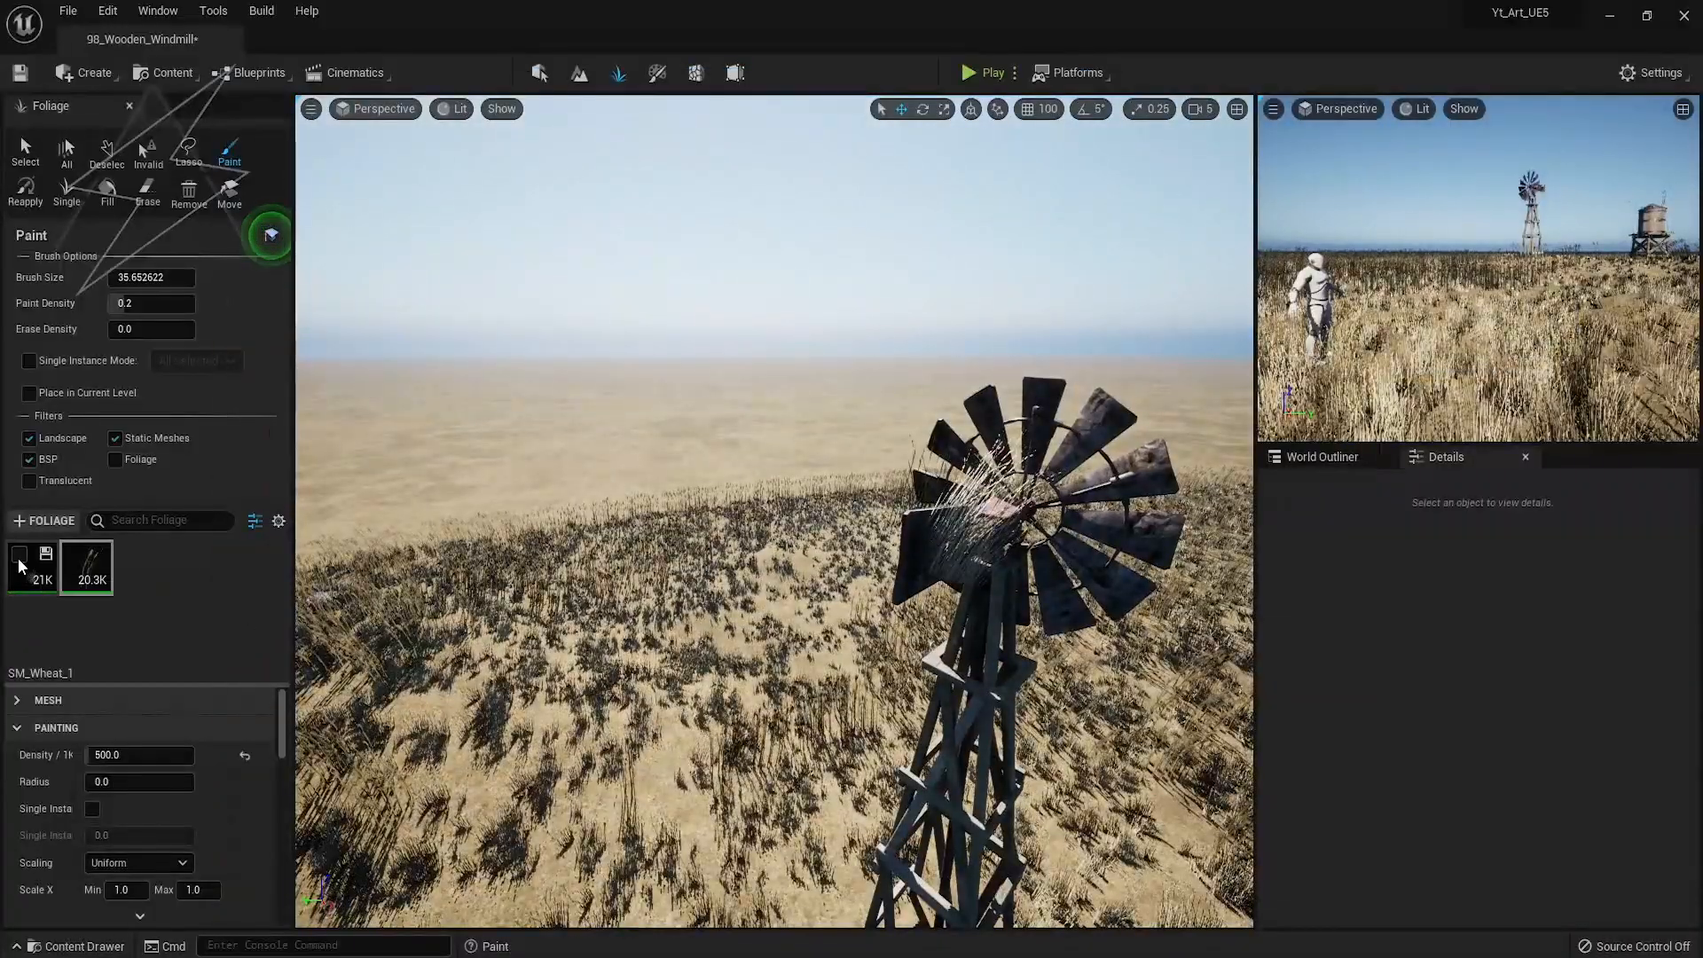
mouse_move(978, 550)
left_mouse_down("shift")
mouse_move(989, 514)
mouse_move(924, 572)
left_mouse_up("shift")
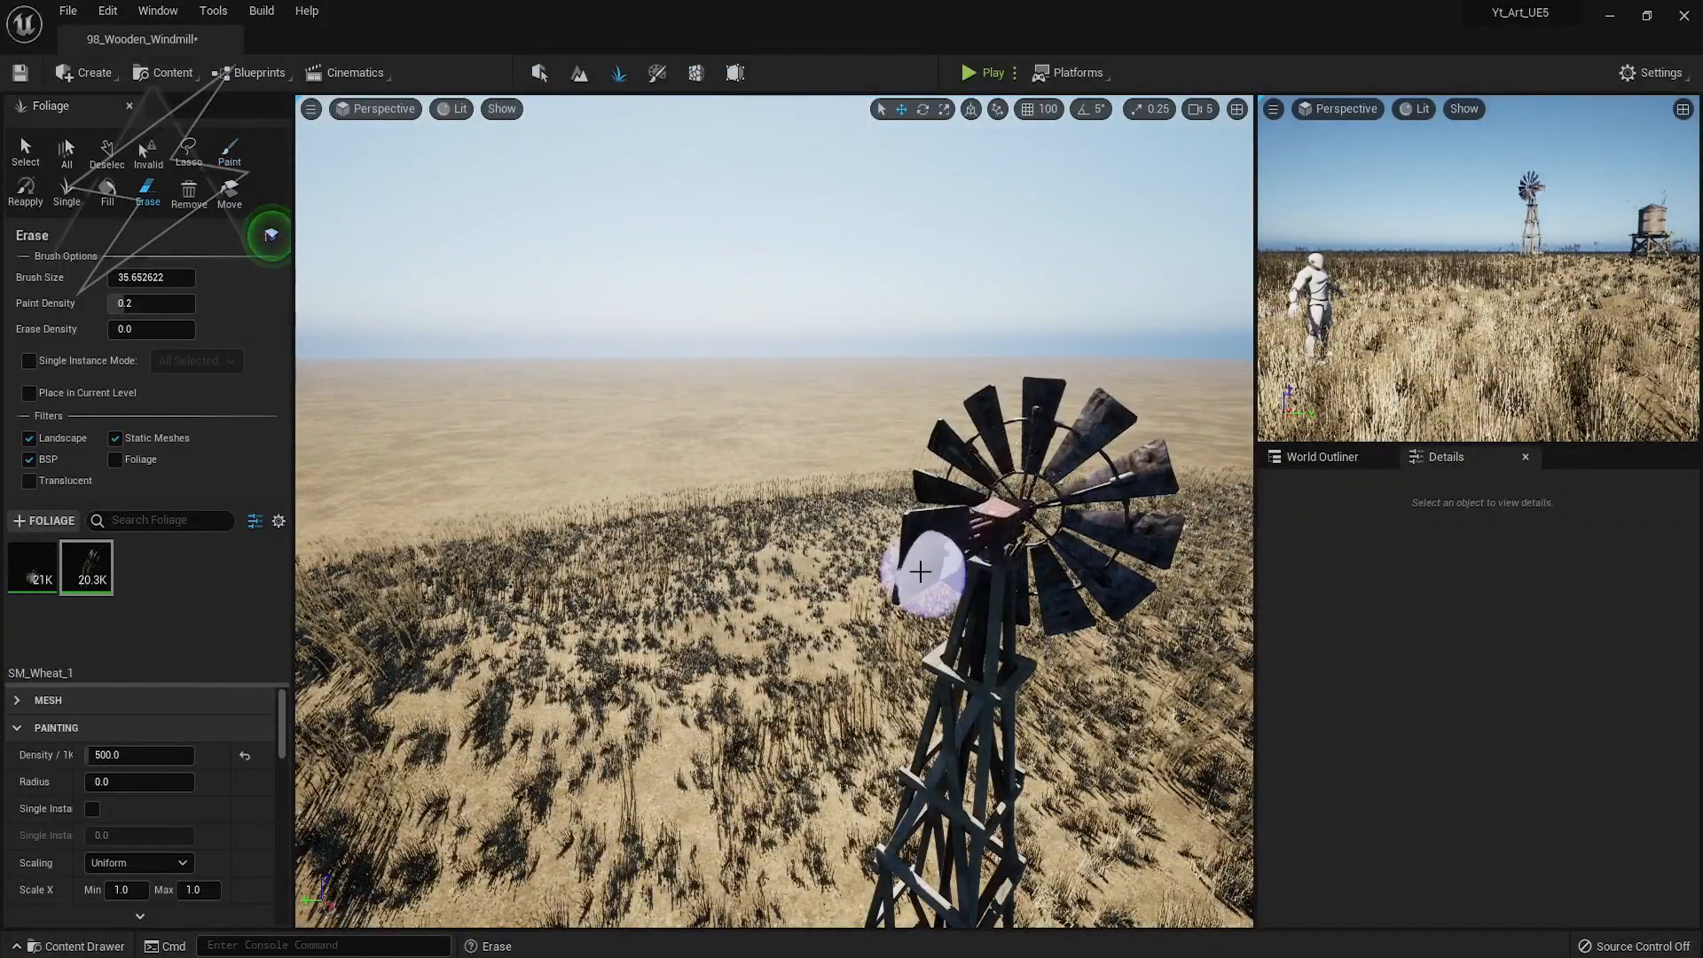
right_click_drag(977, 714, 965, 723)
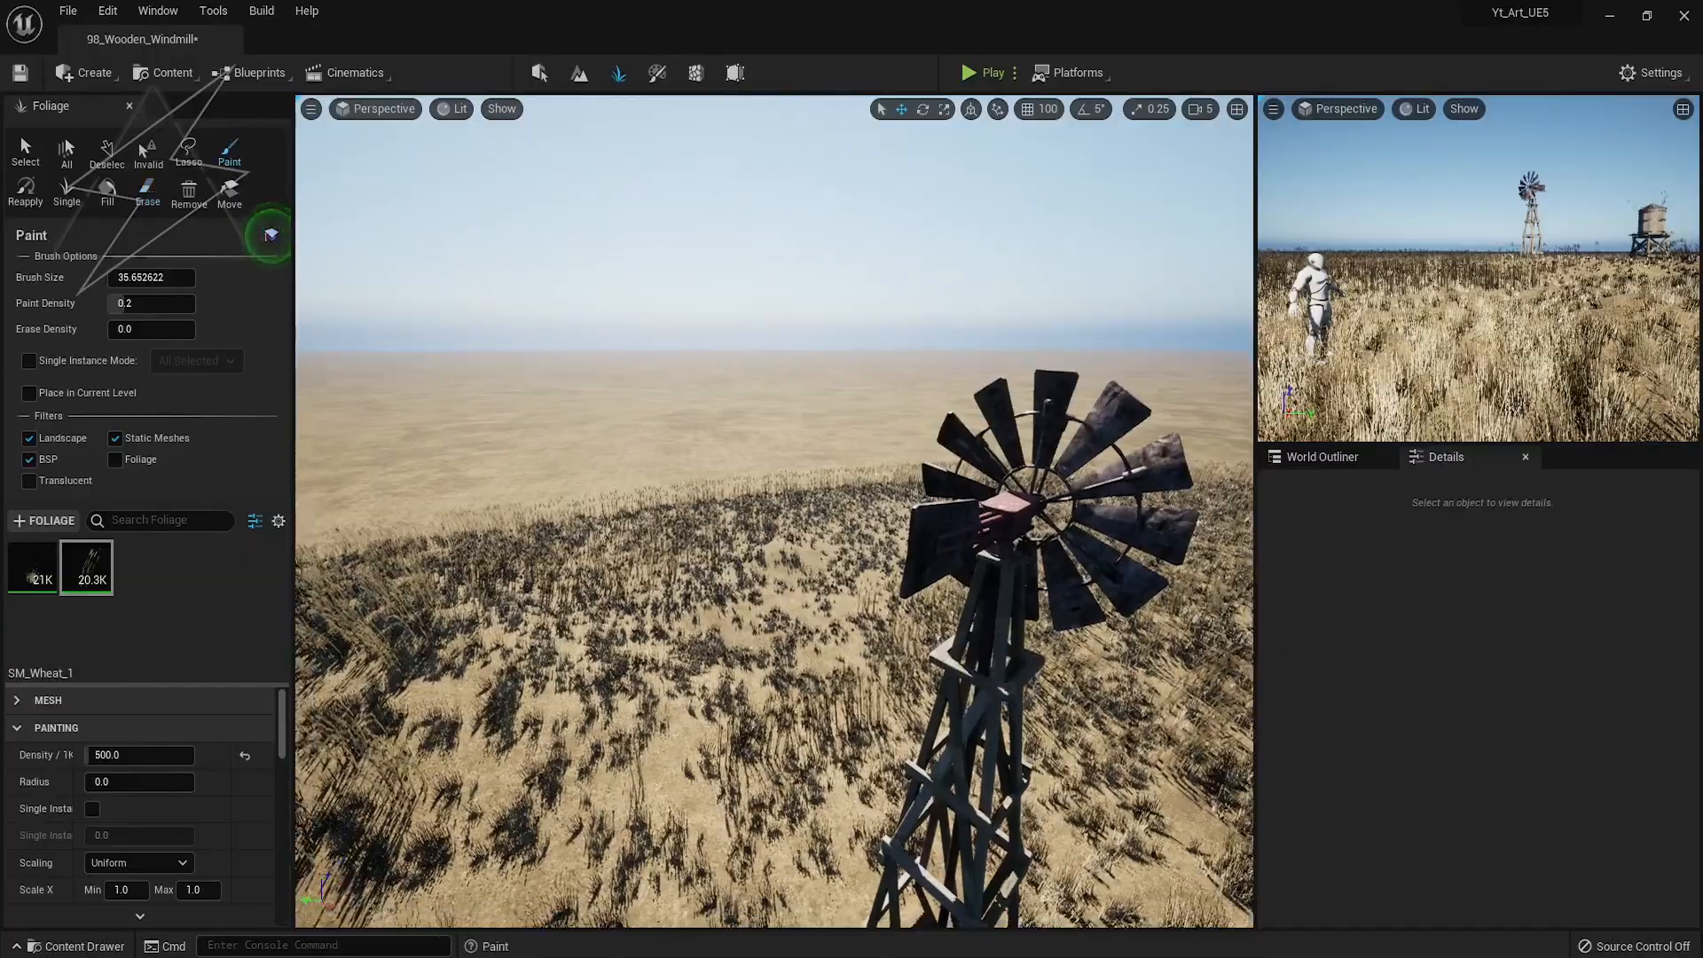
Erase the SM_Wheat_1 stalks growing on the water tower's roof, using a brush size of about 36
left_click(828, 665, "shift")
mouse_move(828, 665)
right_mouse_down()
mouse_move(842, 781)
mouse_move(727, 665)
right_mouse_up()
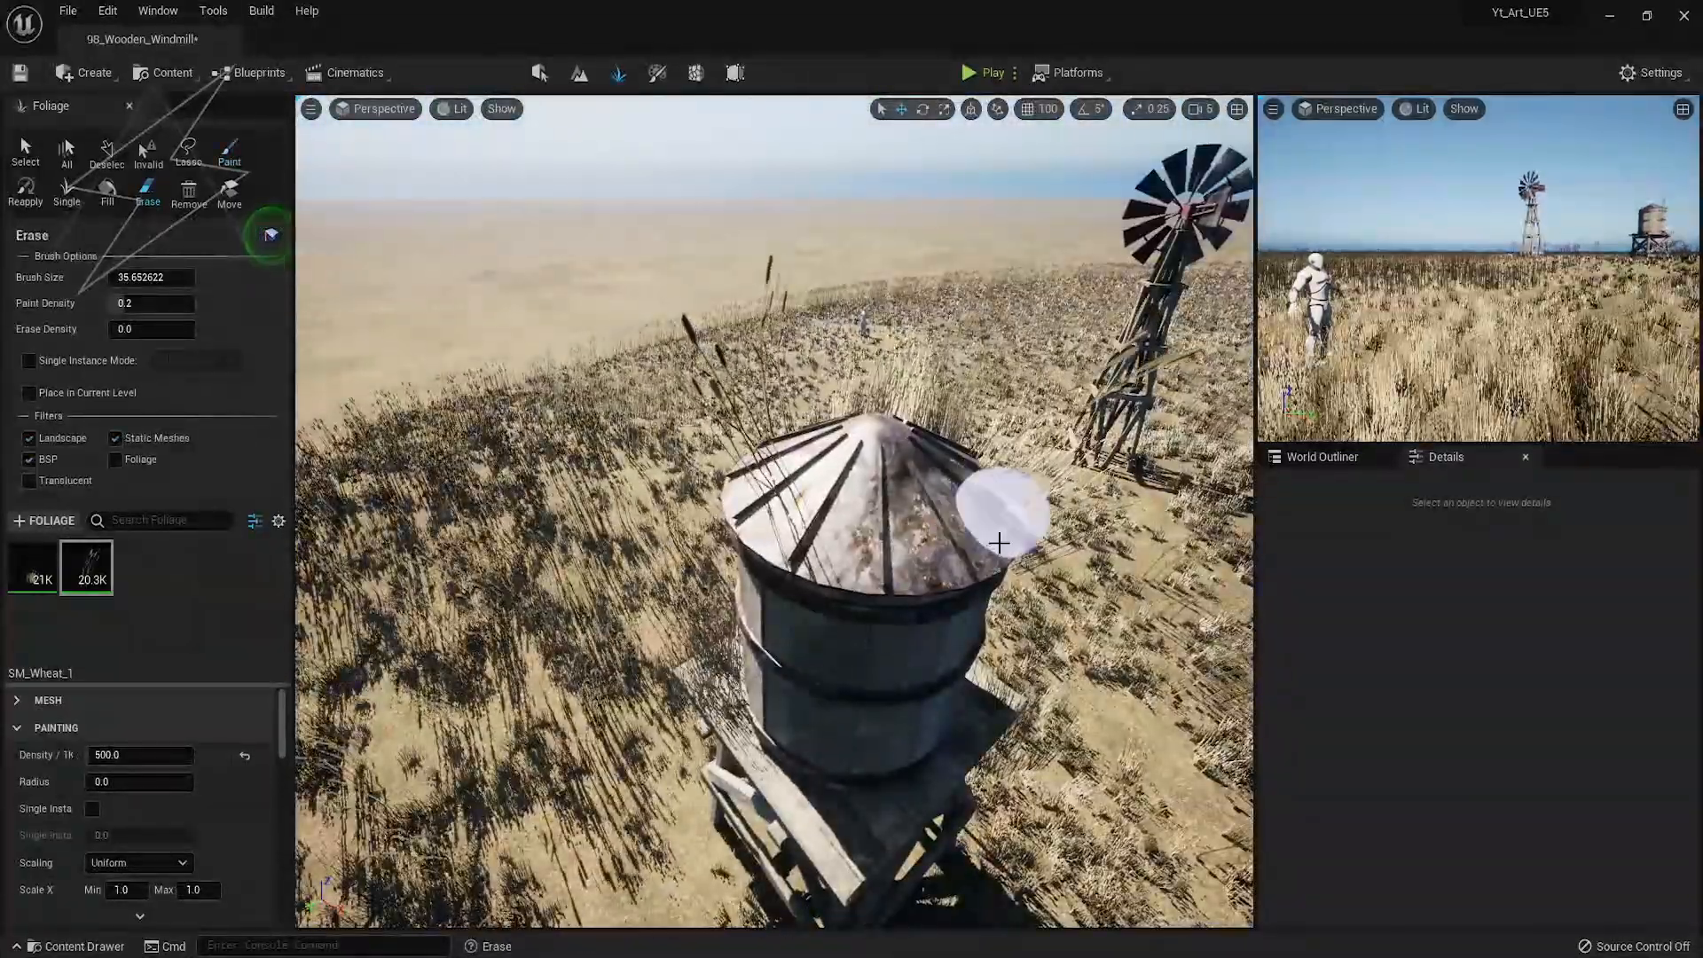
left_click(777, 451, "shift")
mouse_move(996, 509)
right_mouse_down()
mouse_move(852, 564)
mouse_move(821, 496)
mouse_move(940, 444)
right_mouse_up()
left_click(986, 515, "shift")
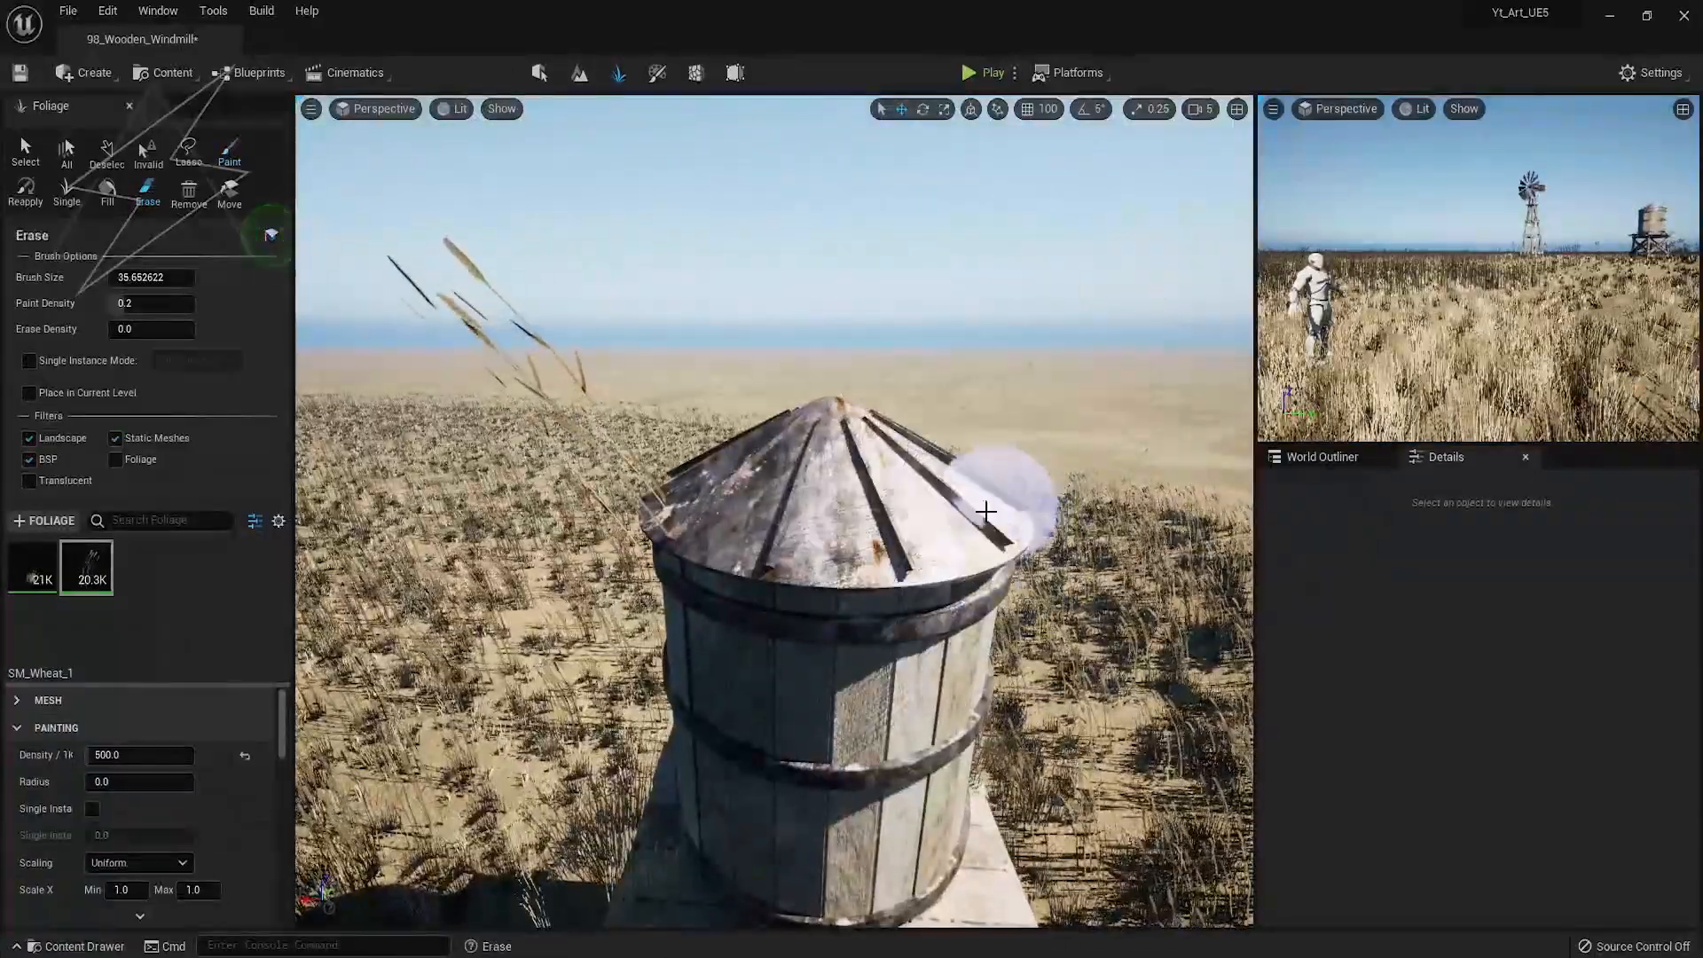
left_click(982, 524)
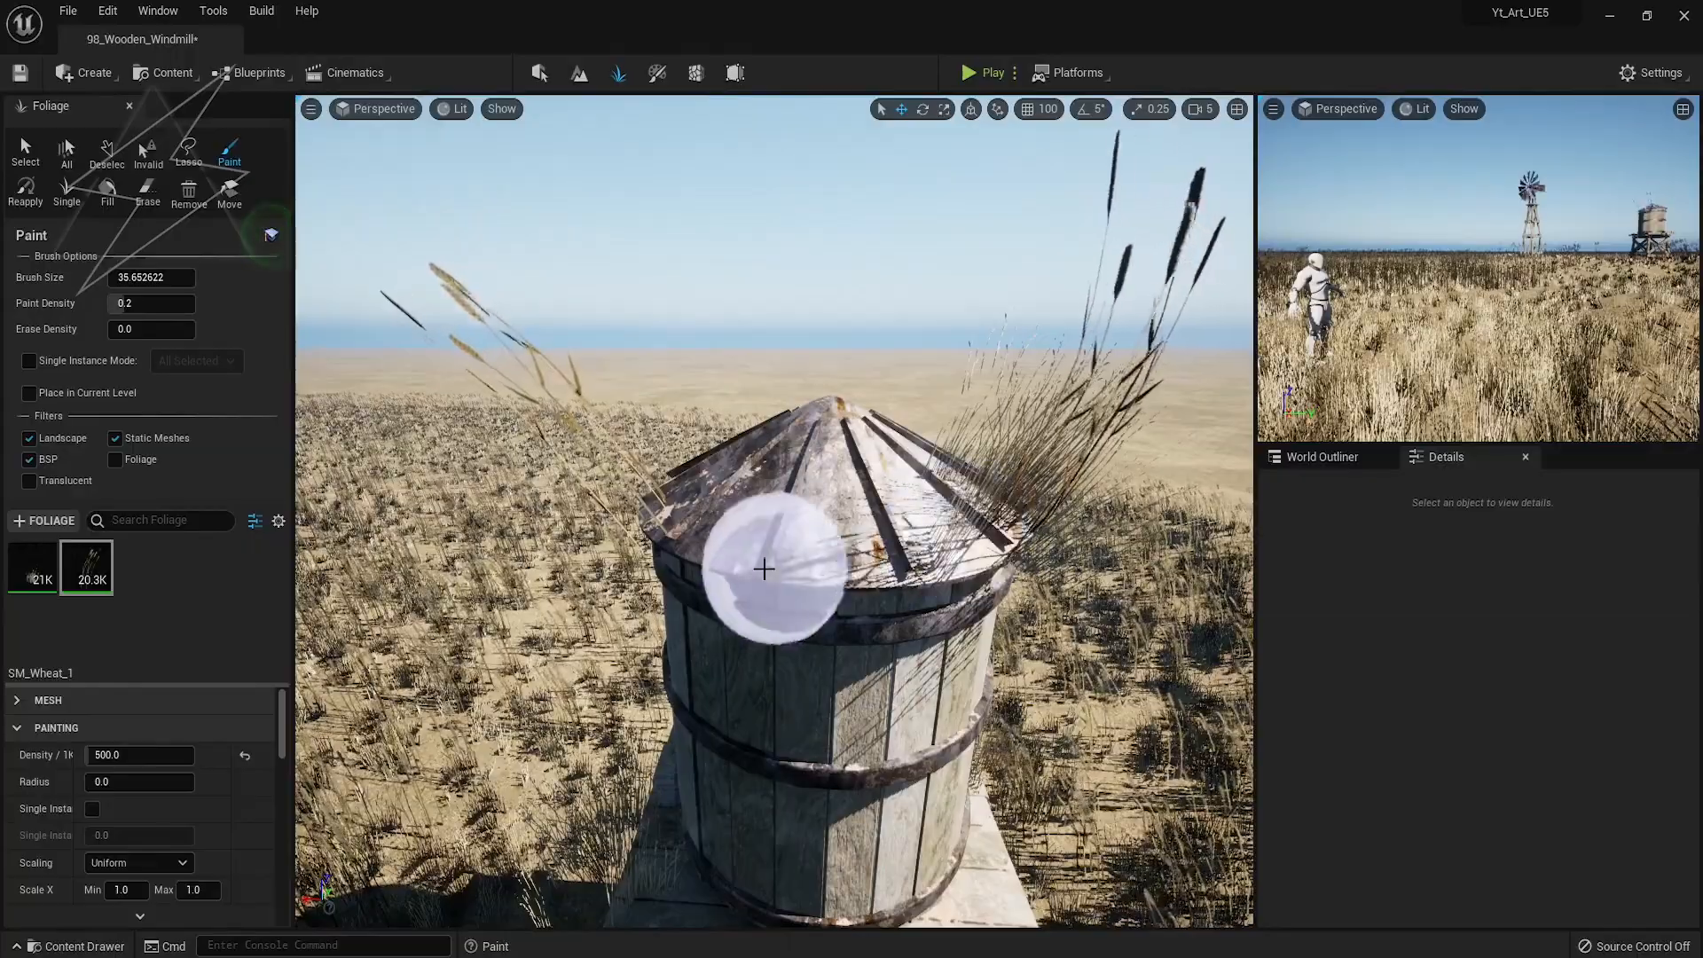
left_click(939, 558, "shift")
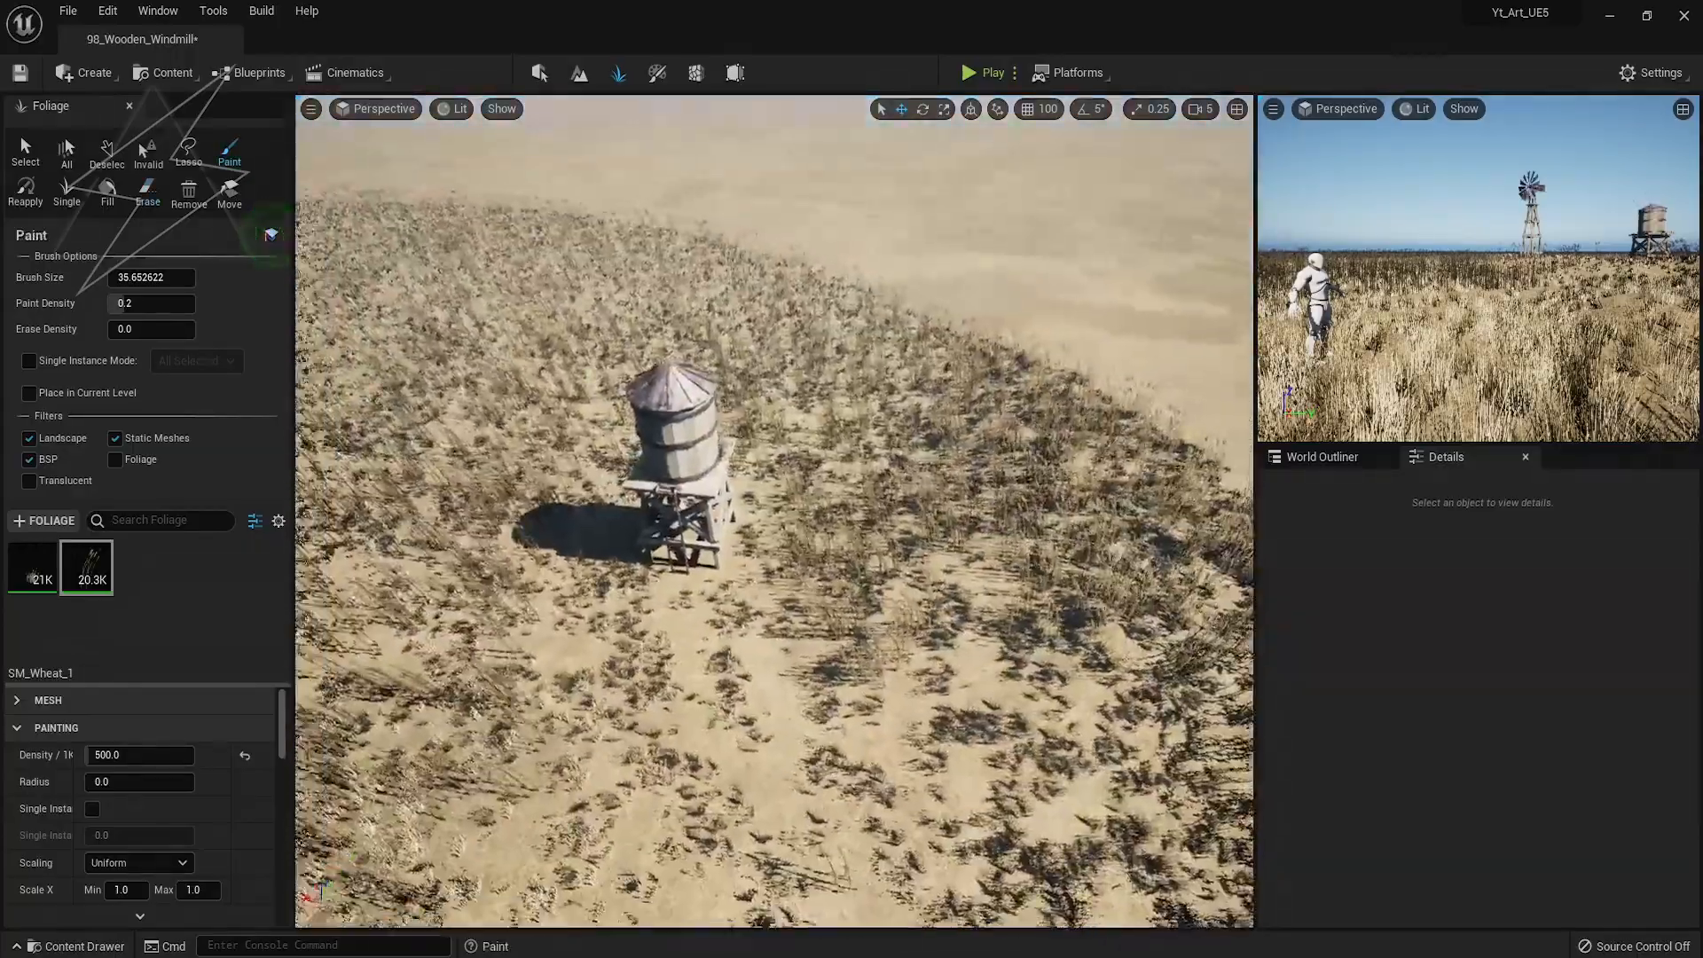
Erase the SM_Wheat_1 stalks growing on the wooden platform and frame beneath the water tower's barrel
mouse_move(774, 512)
right_mouse_down()
mouse_move(719, 435)
mouse_move(736, 430)
mouse_move(754, 439)
mouse_move(710, 496)
right_mouse_up()
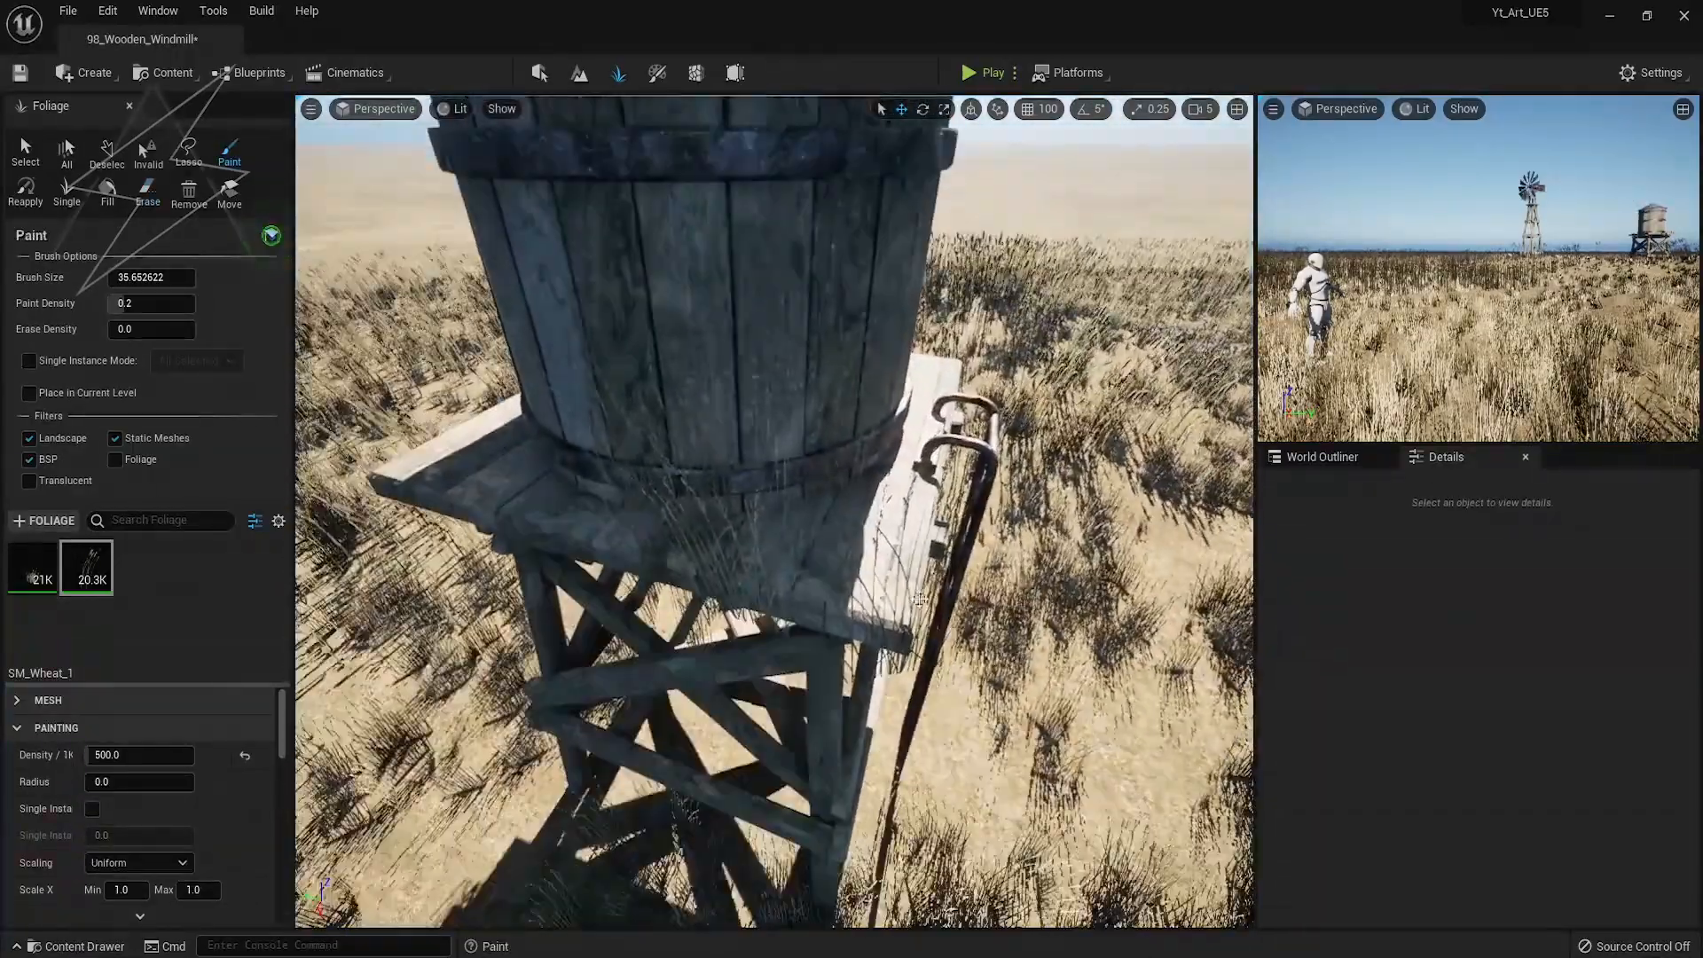
key("shift")
right_click_drag(640, 635, 790, 559)
key("shift")
mouse_move(492, 559)
left_mouse_down("shift")
mouse_move(564, 533)
mouse_move(534, 561)
left_mouse_up("shift")
mouse_move(534, 560)
right_mouse_down()
mouse_move(461, 550)
mouse_move(550, 559)
mouse_move(479, 612)
right_mouse_up()
left_click_drag(479, 612, 536, 615, "shift")
right_click_drag(524, 502, 612, 585)
Try an erase stroke through the wheat on the ground in front of the water tower, and undo it
right_click_drag(932, 470, 932, 364)
key("1")
mouse_move(931, 470)
right_mouse_down()
mouse_move(937, 497)
mouse_move(1046, 577)
mouse_move(1109, 581)
right_mouse_up()
mouse_move(731, 663)
left_mouse_down("shift")
mouse_move(744, 631)
mouse_move(811, 641)
left_mouse_up("shift")
key("ctrl+z")
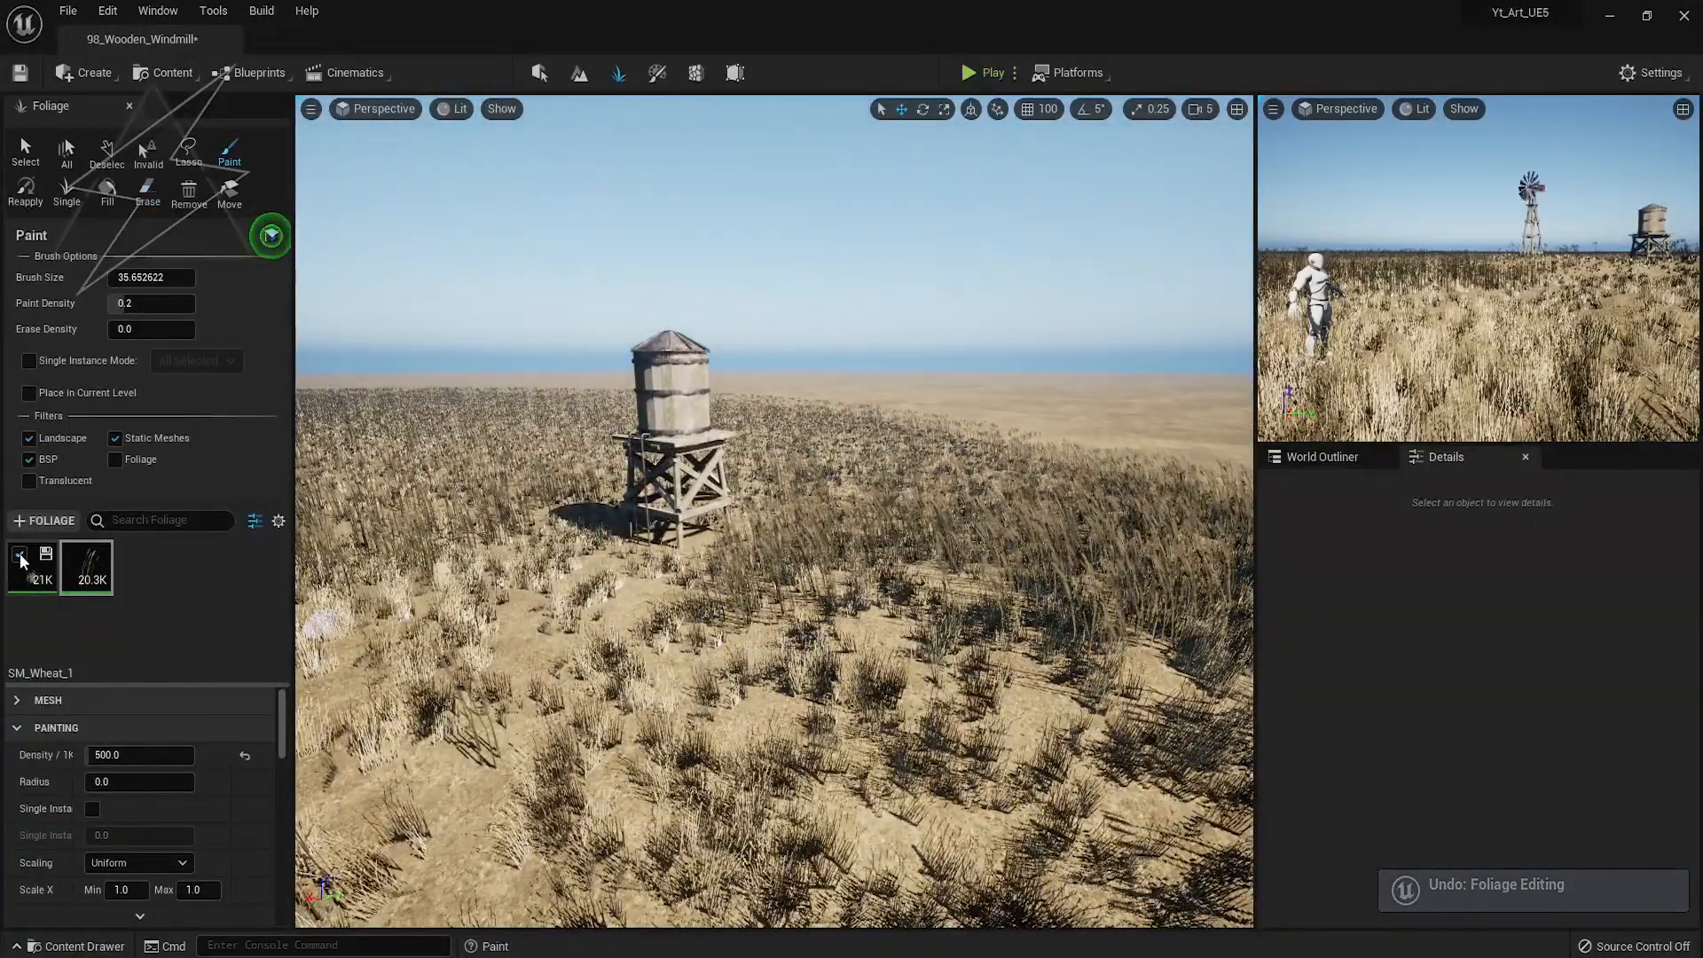
Enlarge the brush to about 90 and erase SM_Wheat_1 stalks from the ground in front of the water tower
key("bracketright")
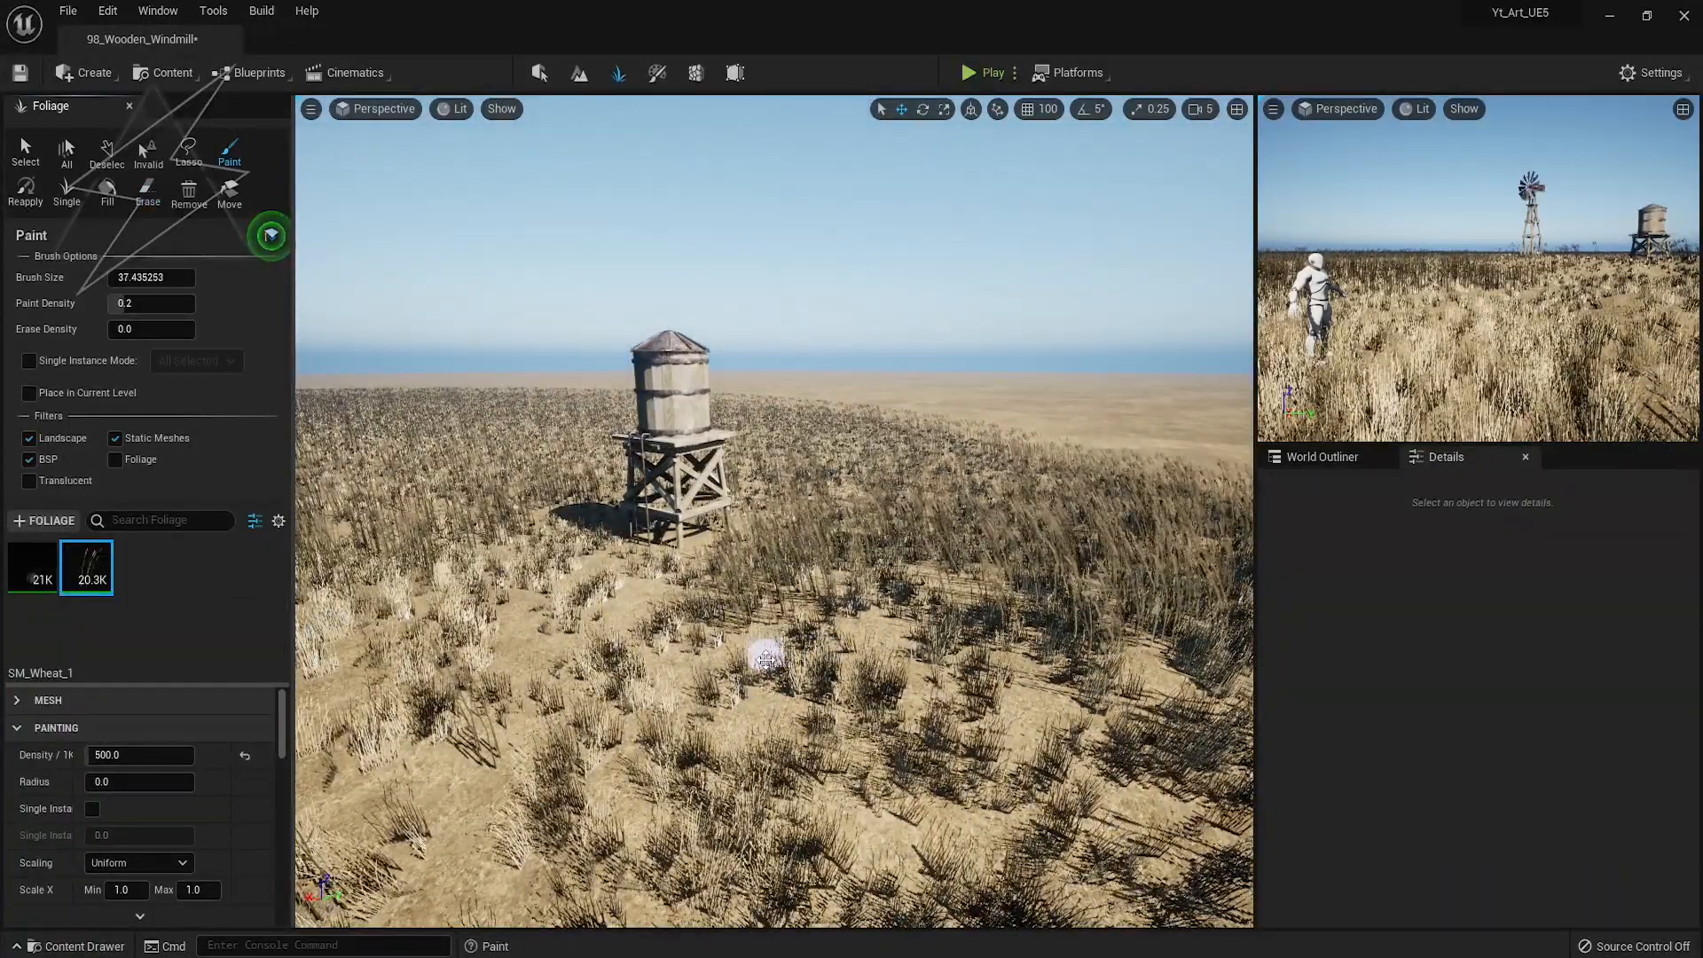
key("bracketright")
key("bracketright")
key("bracketright")
key("bracketright")
key("bracketright")
key("bracketright")
key("bracketright")
key("bracketright")
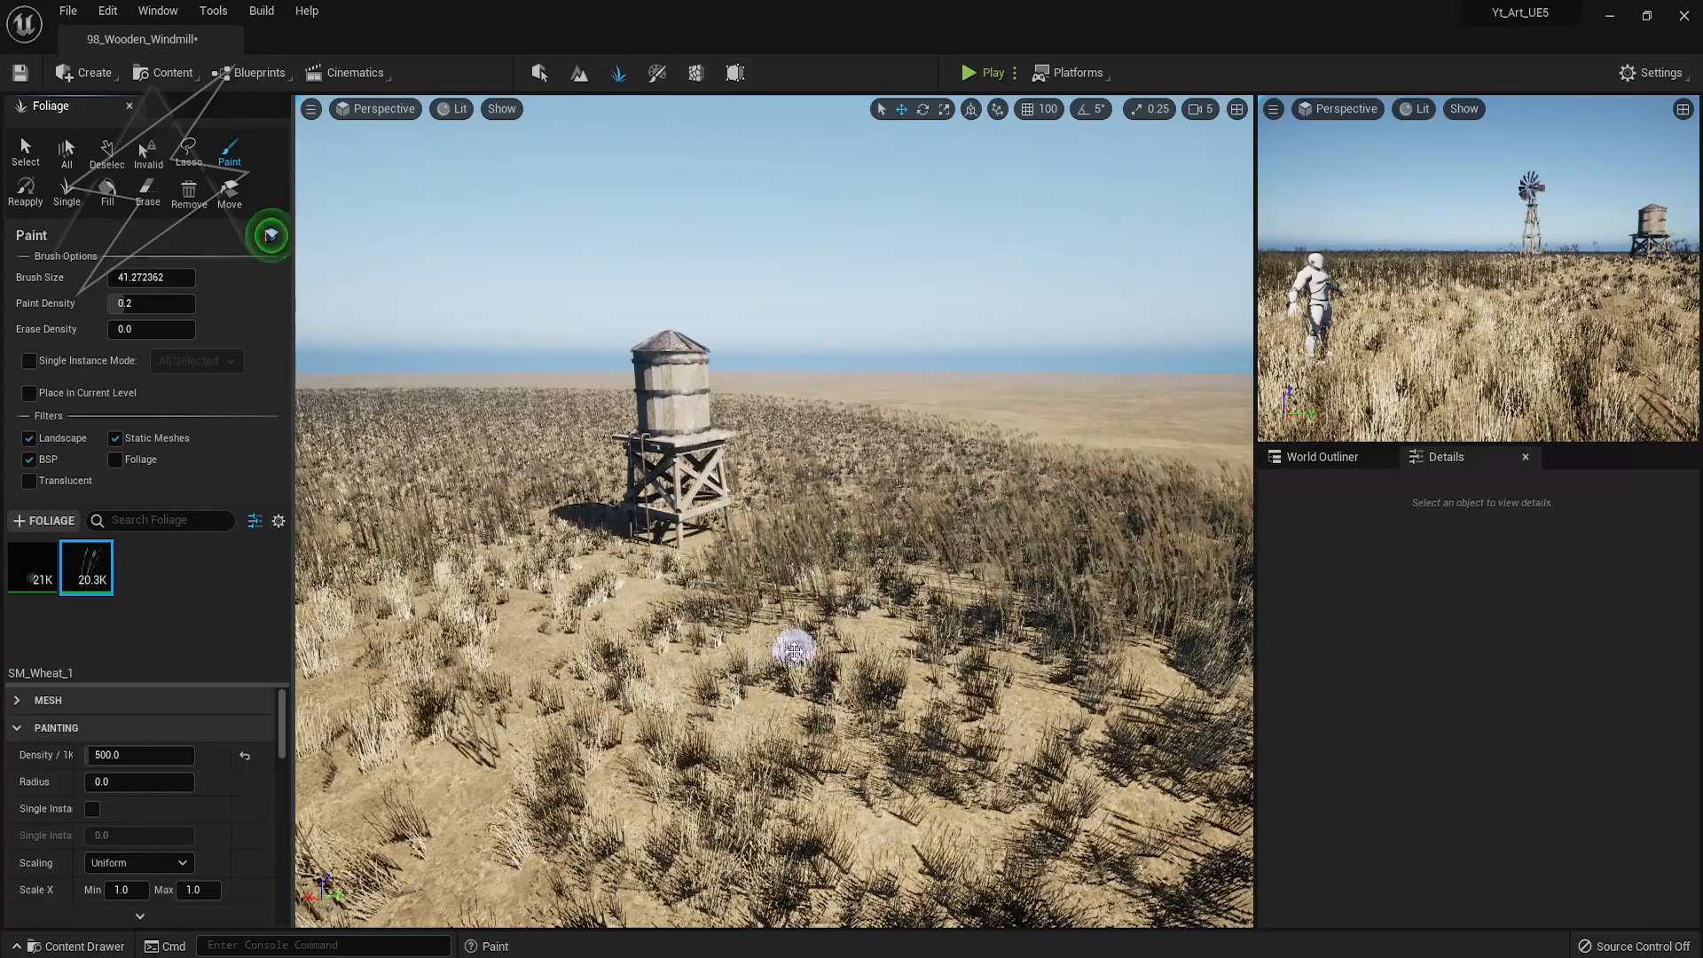
key("bracketright")
key("bracketright")
key("bracketright")
key("bracketright")
key("bracketright")
key("bracketright")
key("bracketright")
key("bracketright")
key("bracketright")
key("bracketright")
key("super")
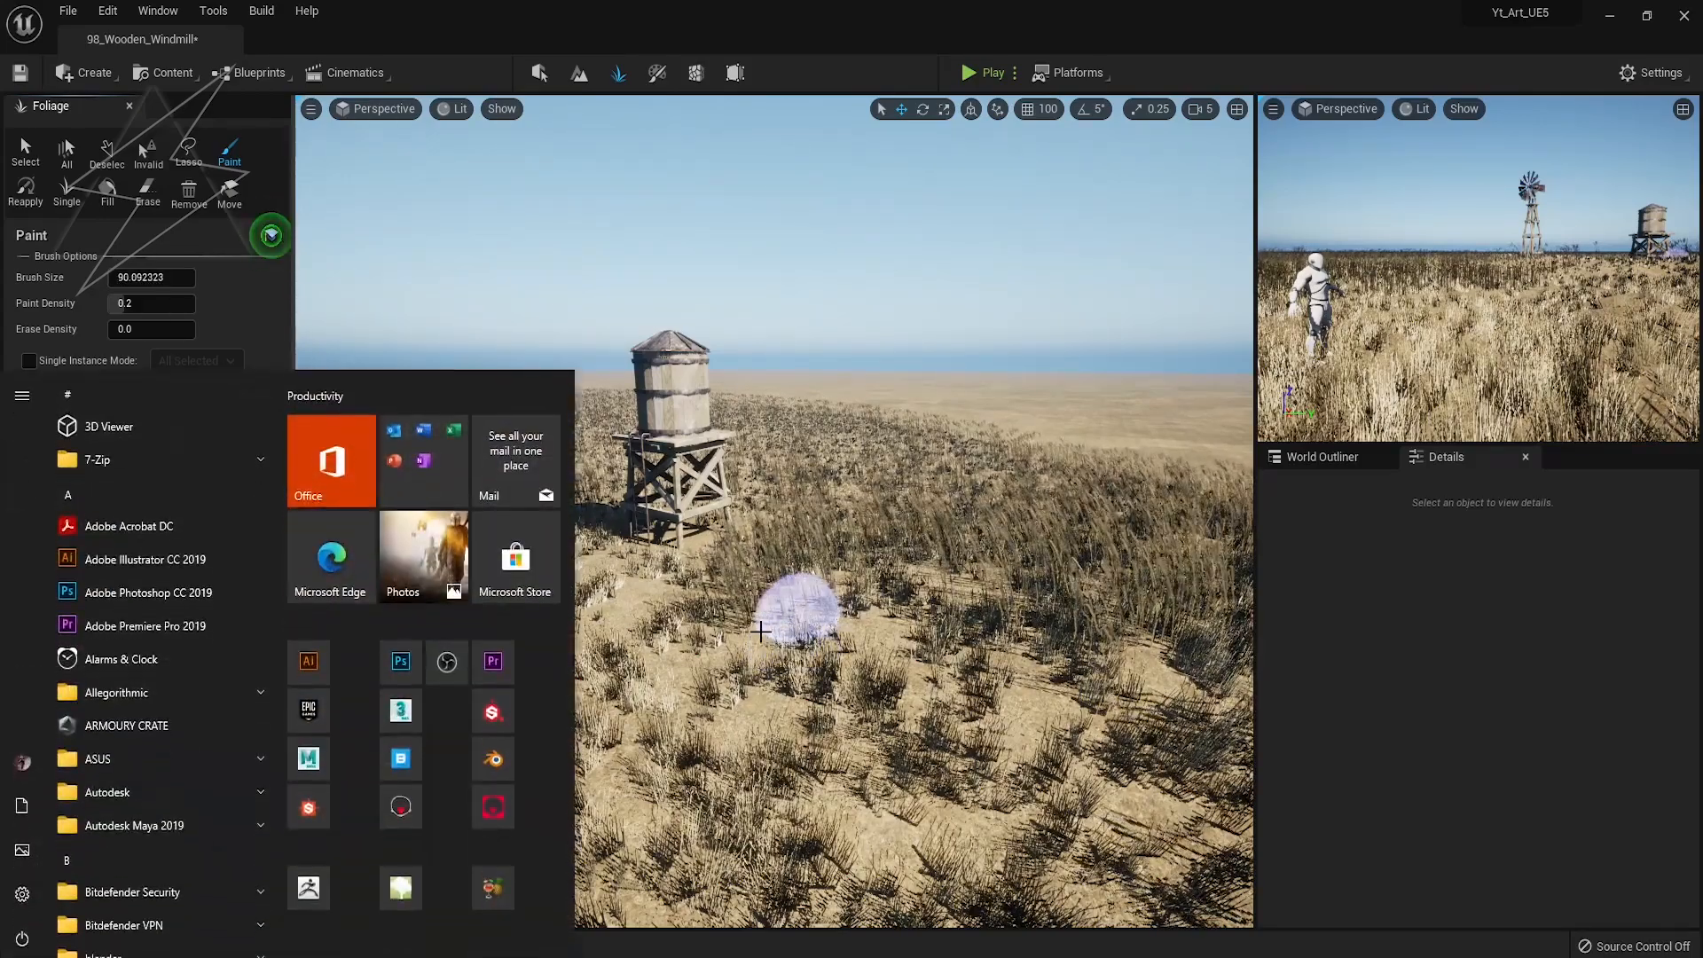
left_click(764, 632, "shift")
mouse_move(753, 583)
left_mouse_down("shift")
mouse_move(806, 555)
mouse_move(1084, 649)
left_mouse_up("shift")
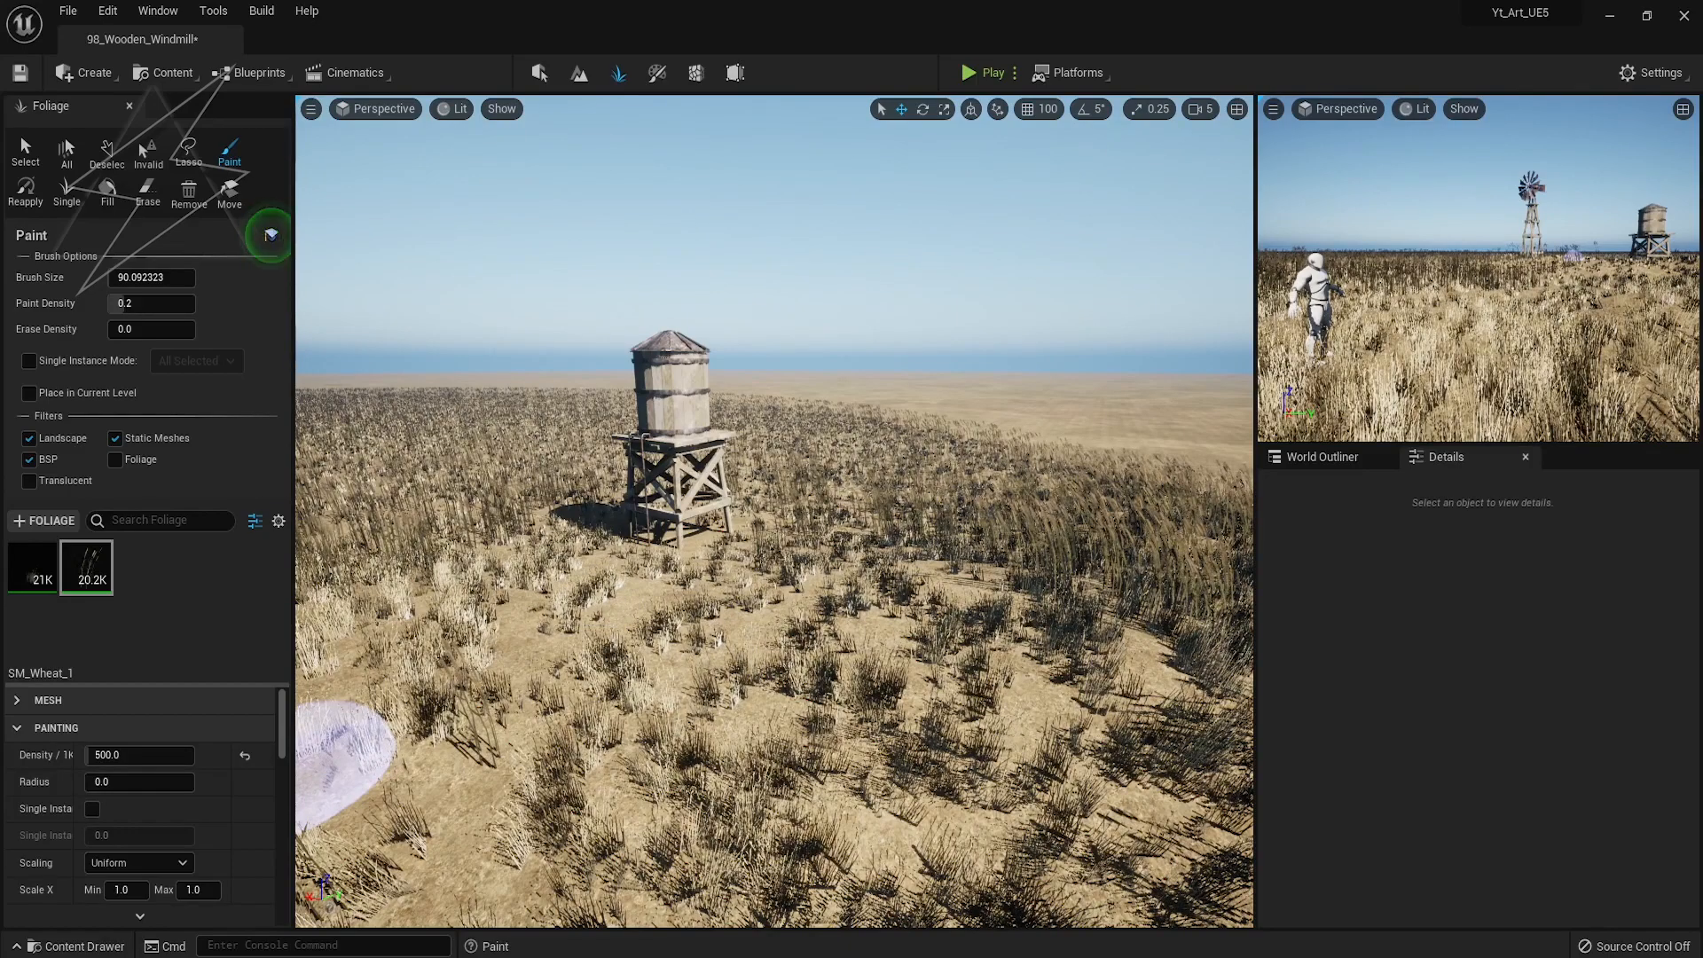
right_click_drag(749, 639, 733, 656)
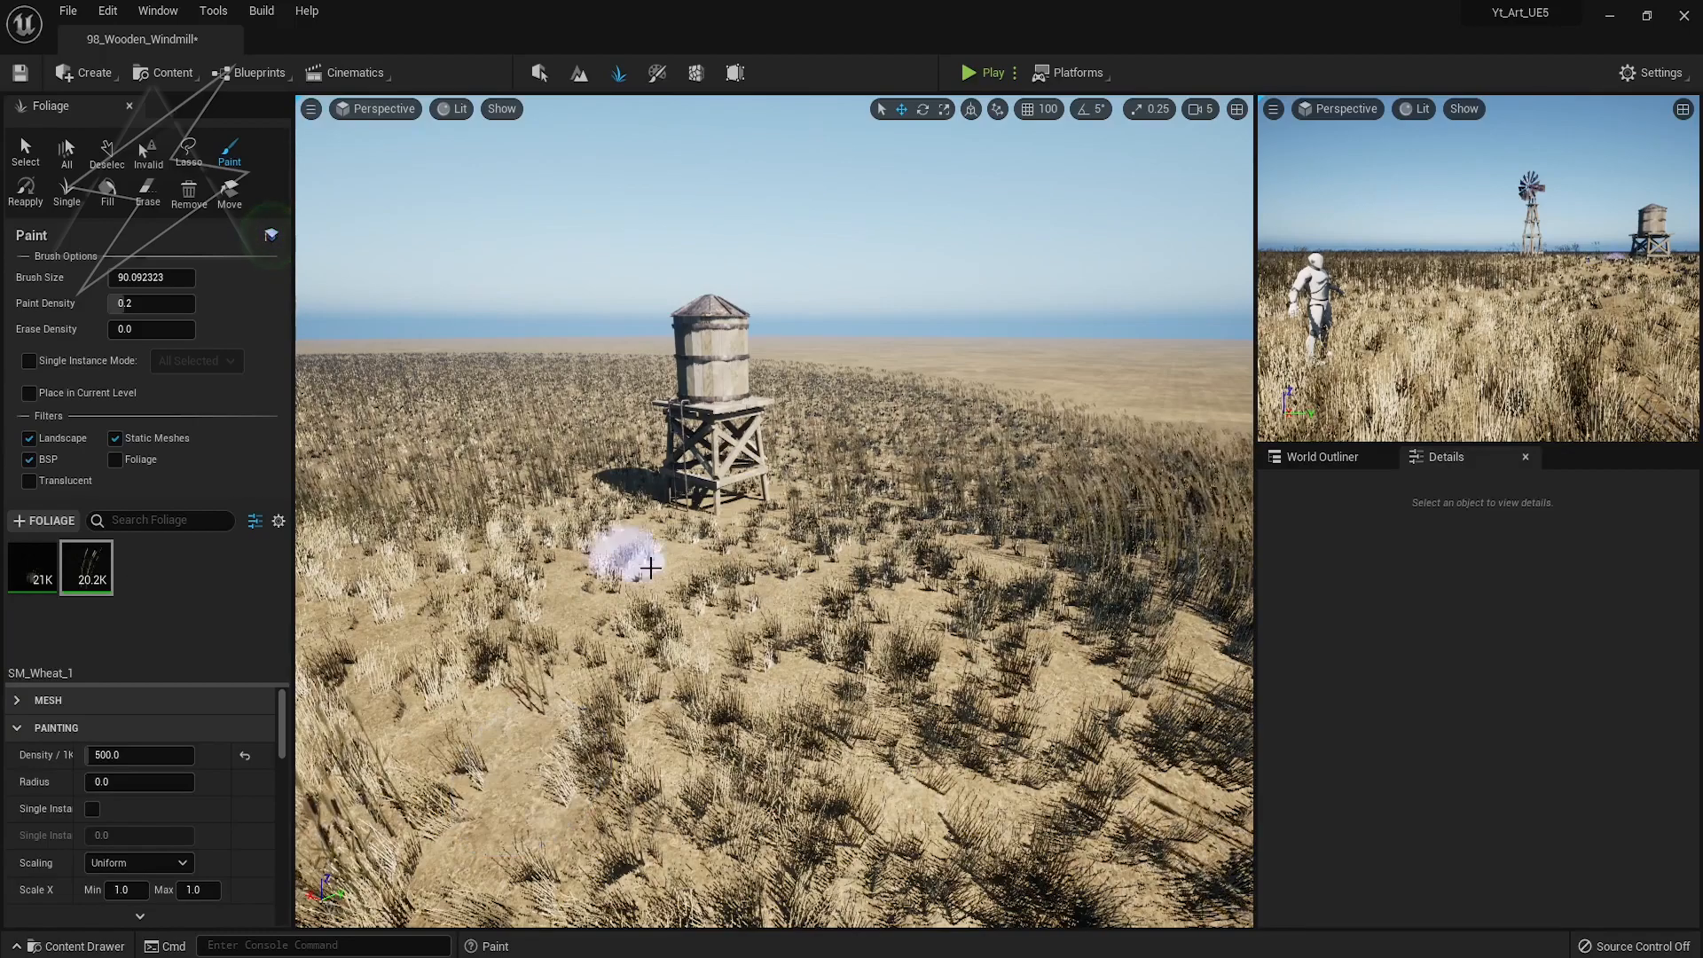
Inspect the field from the main viewpoint and erase more SM_Wheat_1 stalks from it with the brush size of about 90
right_click_drag(627, 551, 673, 559)
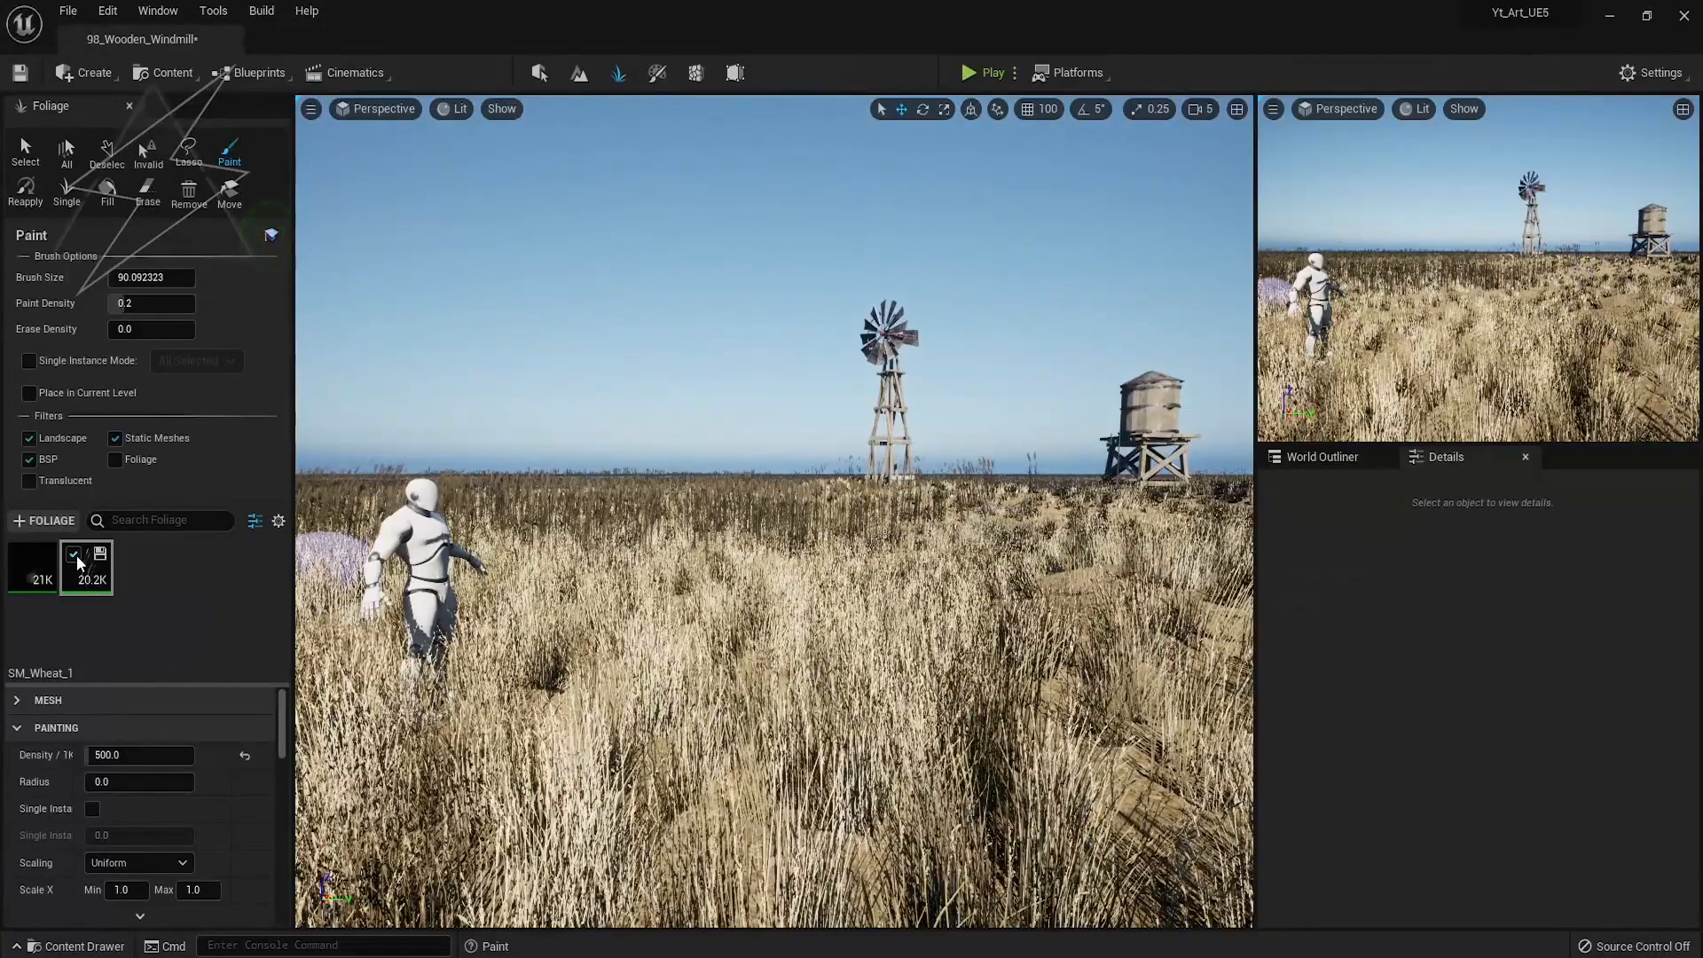
left_click(32, 568)
mouse_move(1163, 535)
right_mouse_down()
mouse_move(769, 541)
mouse_move(417, 669)
right_mouse_up()
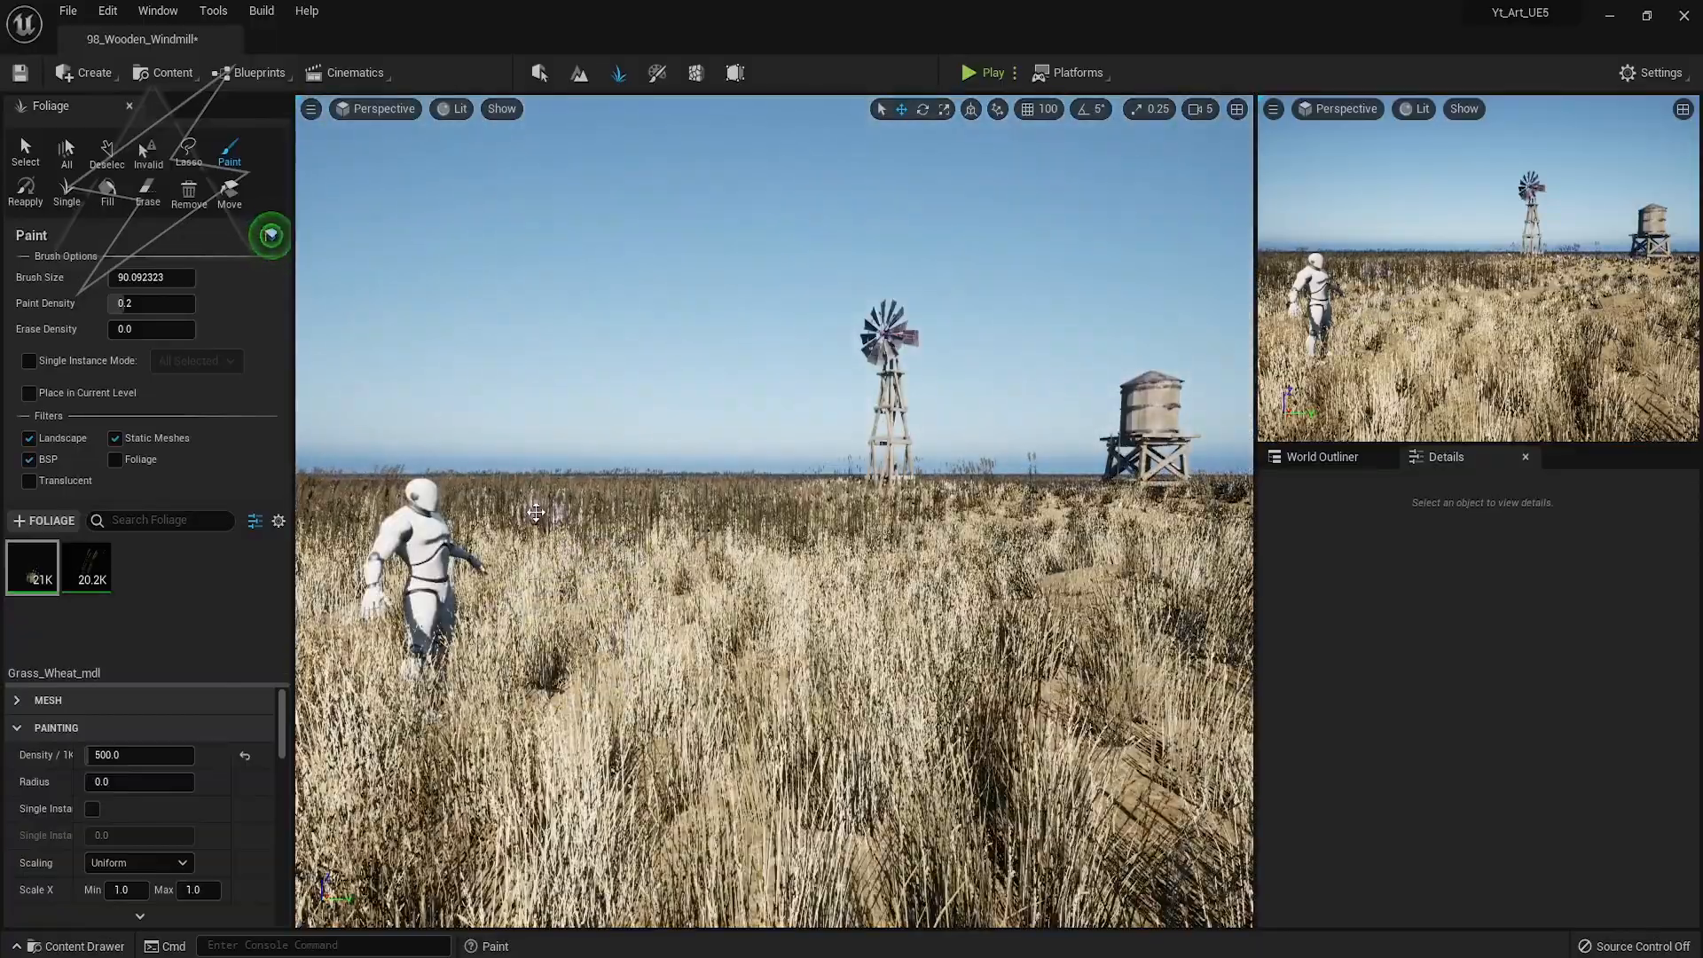
right_click_drag(563, 589, 534, 511)
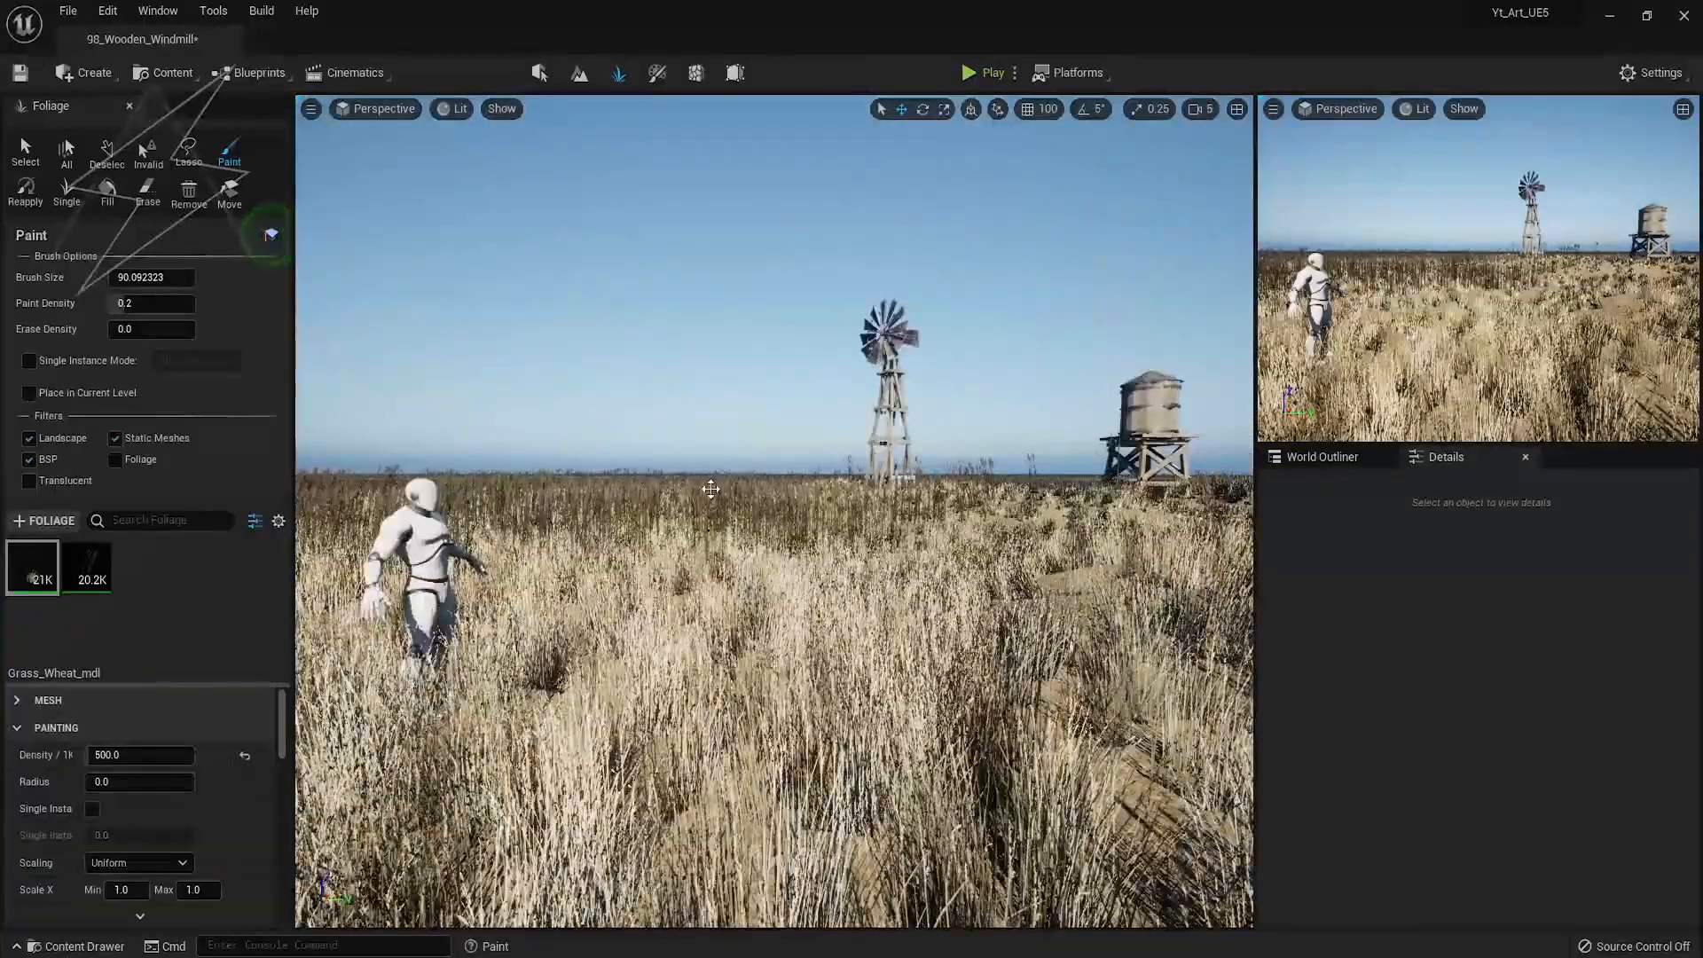
key("F11")
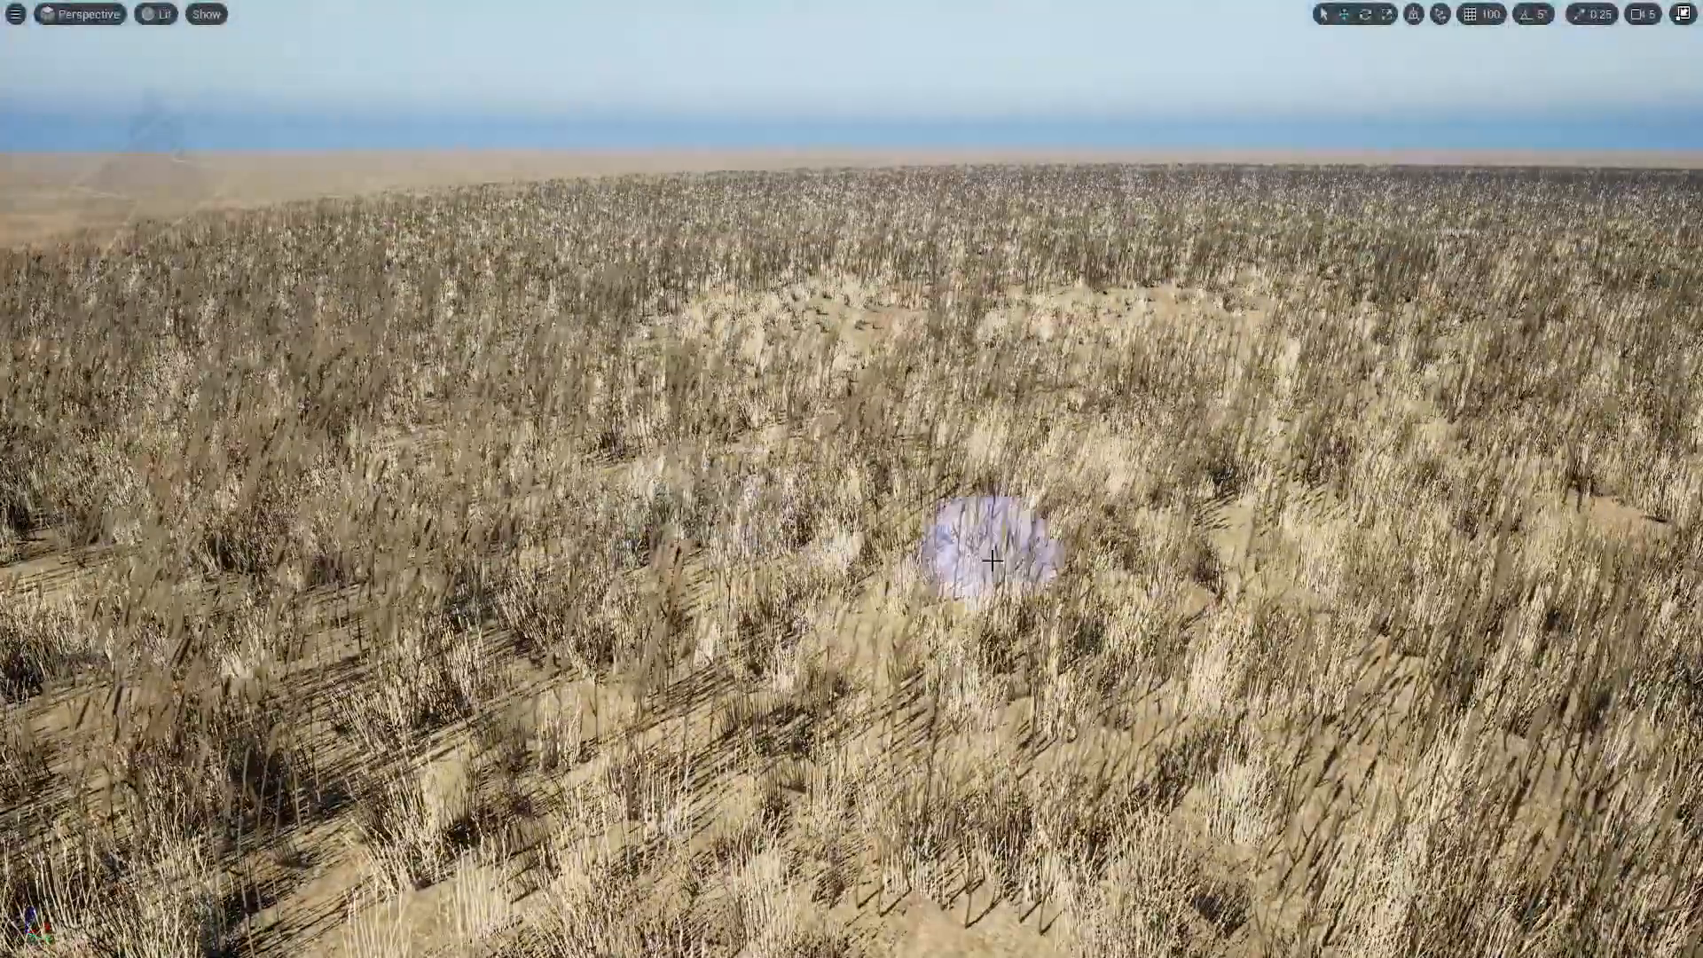
key("F11")
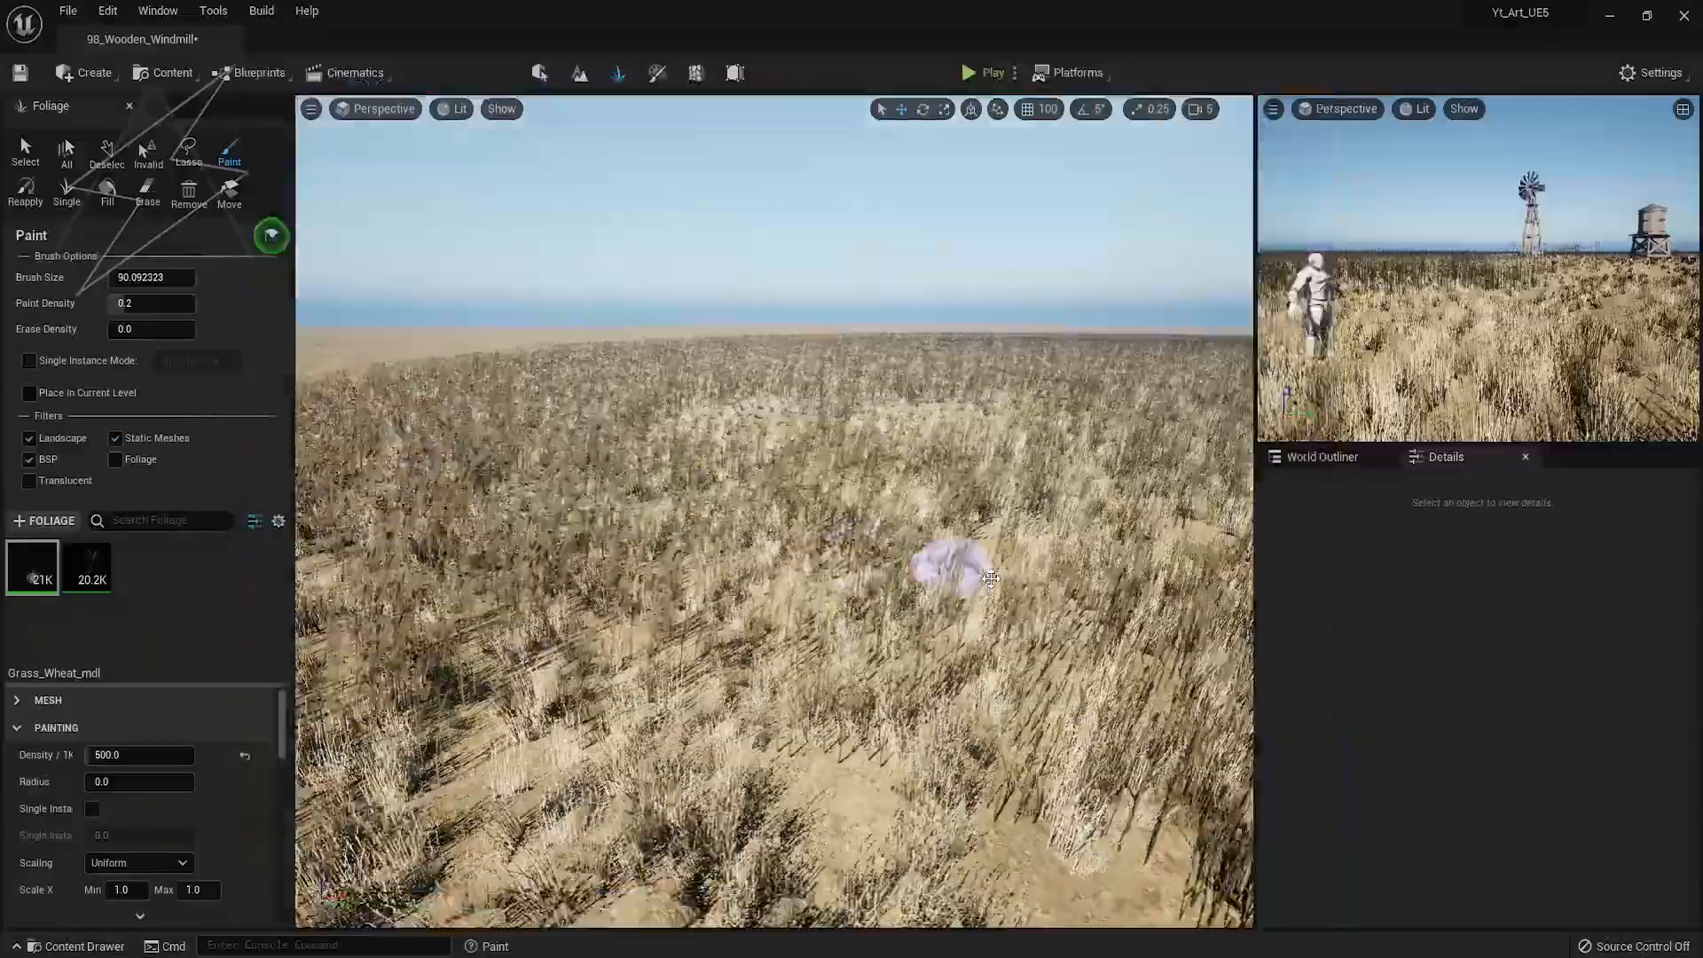
left_click(87, 566)
mouse_move(585, 638)
left_mouse_down("shift")
mouse_move(858, 562)
mouse_move(737, 486)
mouse_move(1015, 505)
mouse_move(986, 455)
left_mouse_up("shift")
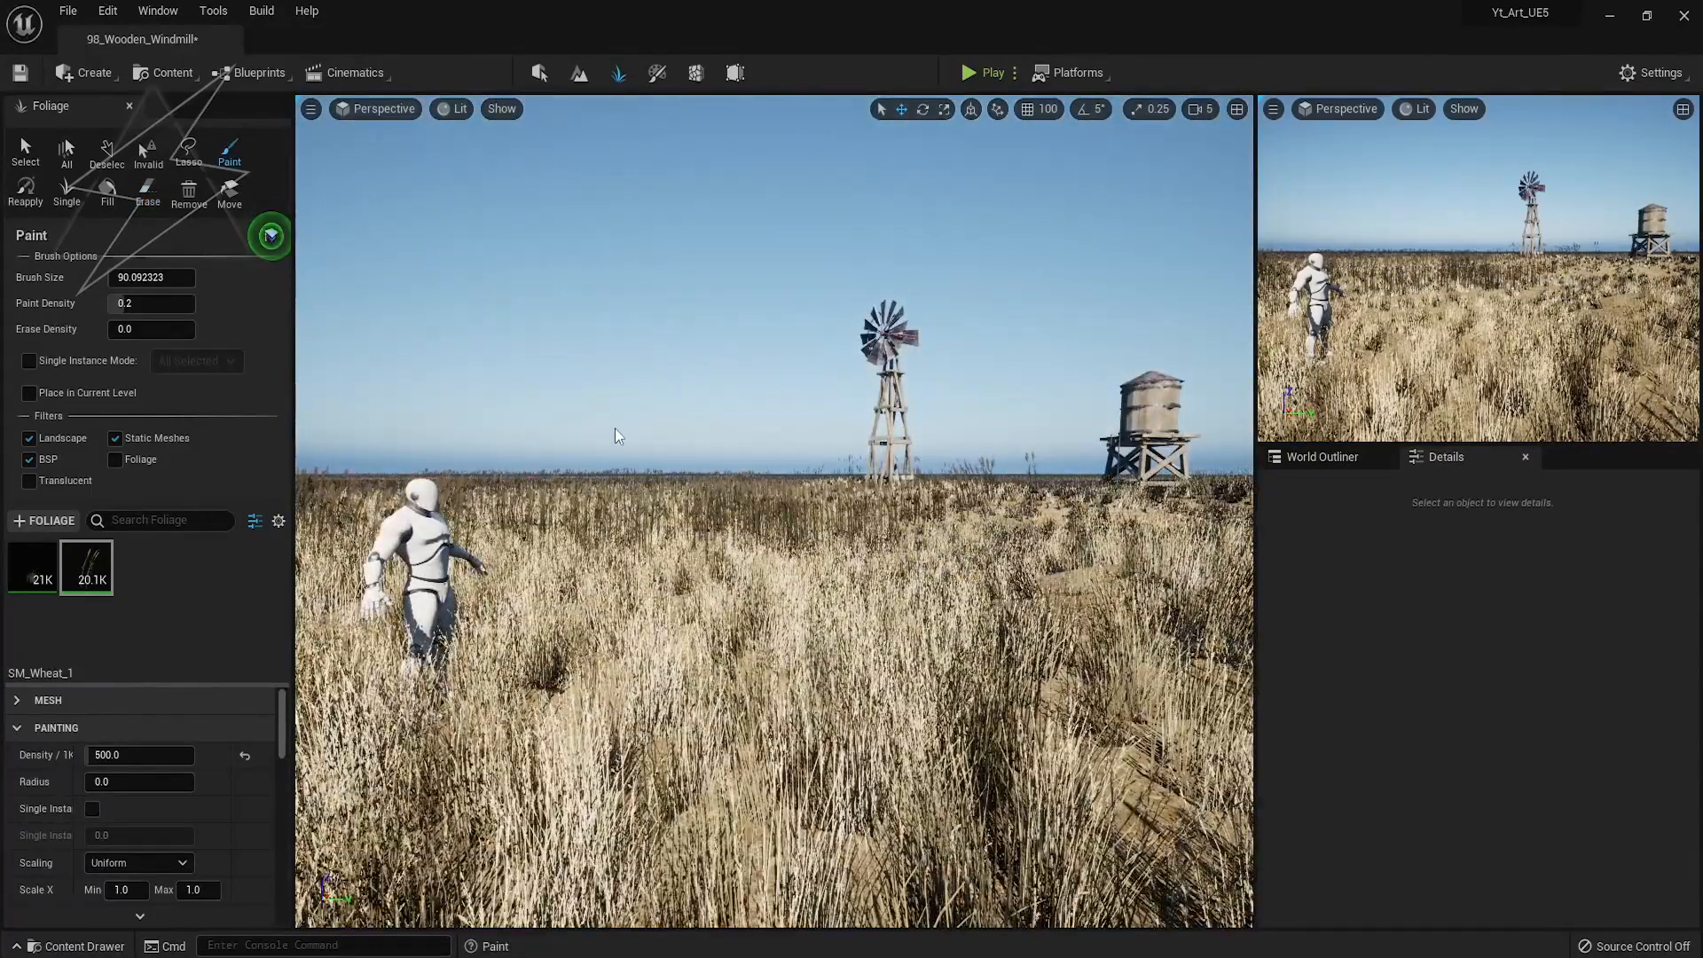
Leave foliage painting for object selection, delete the mannequin standing in the wheat, and reframe the windmill and water tower
left_click(543, 74)
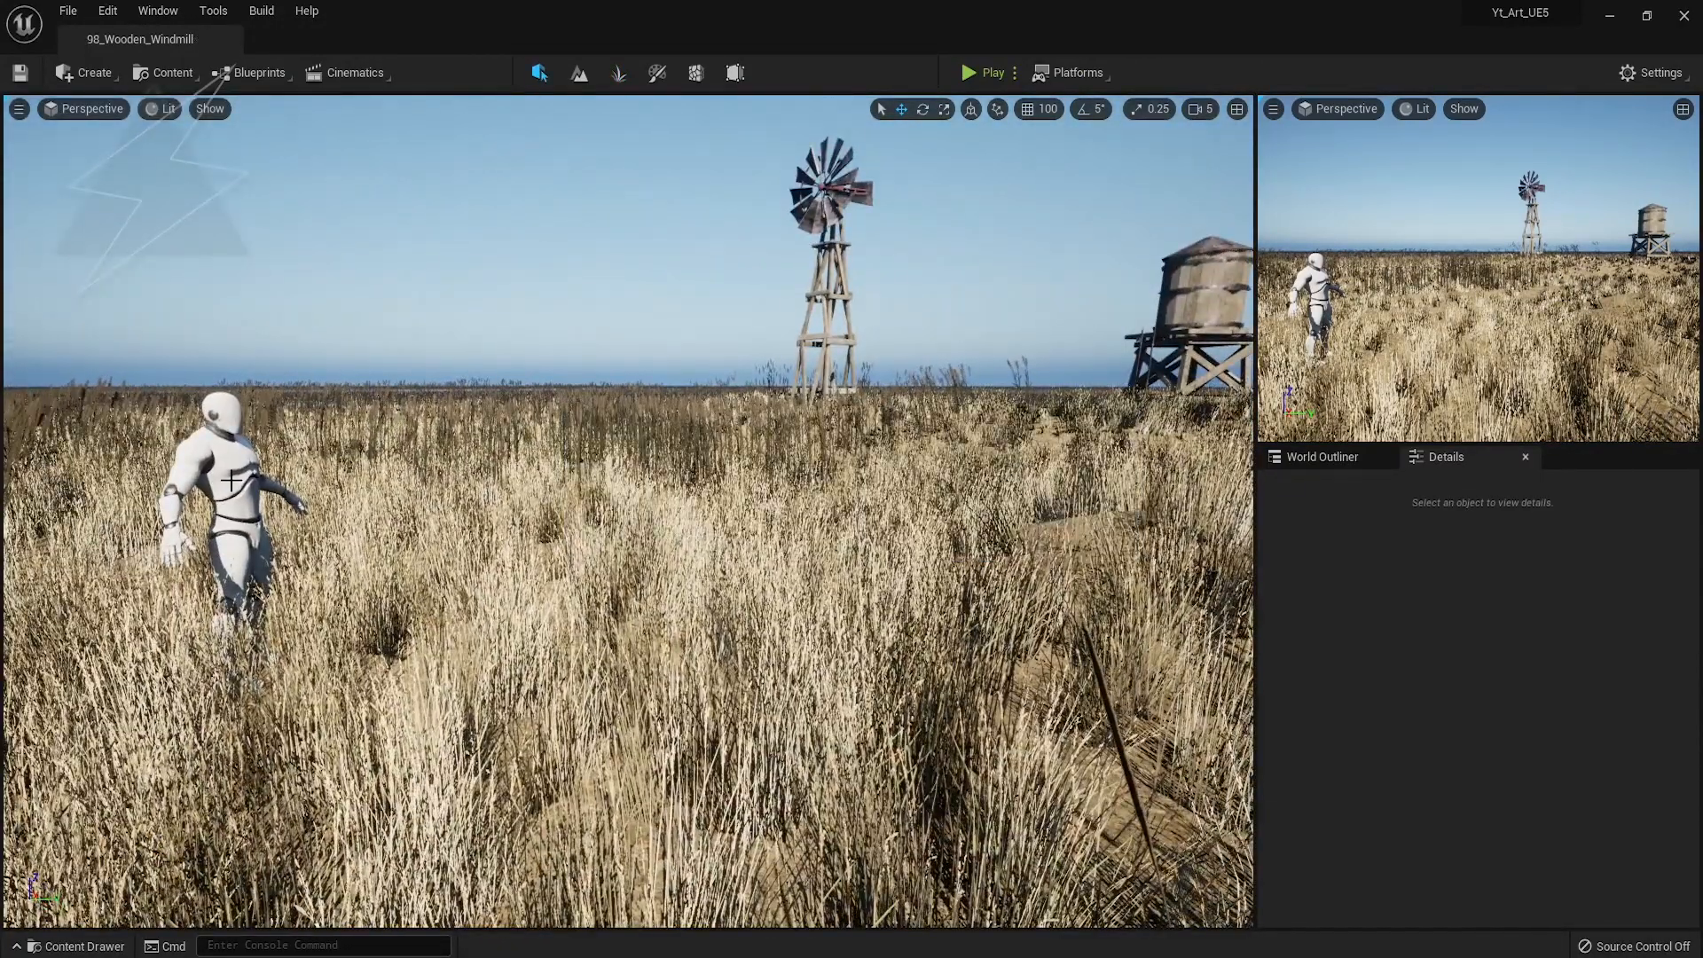
left_click(230, 479)
key("Delete")
mouse_move(621, 550)
right_mouse_down()
mouse_move(671, 527)
mouse_move(642, 525)
right_mouse_up()
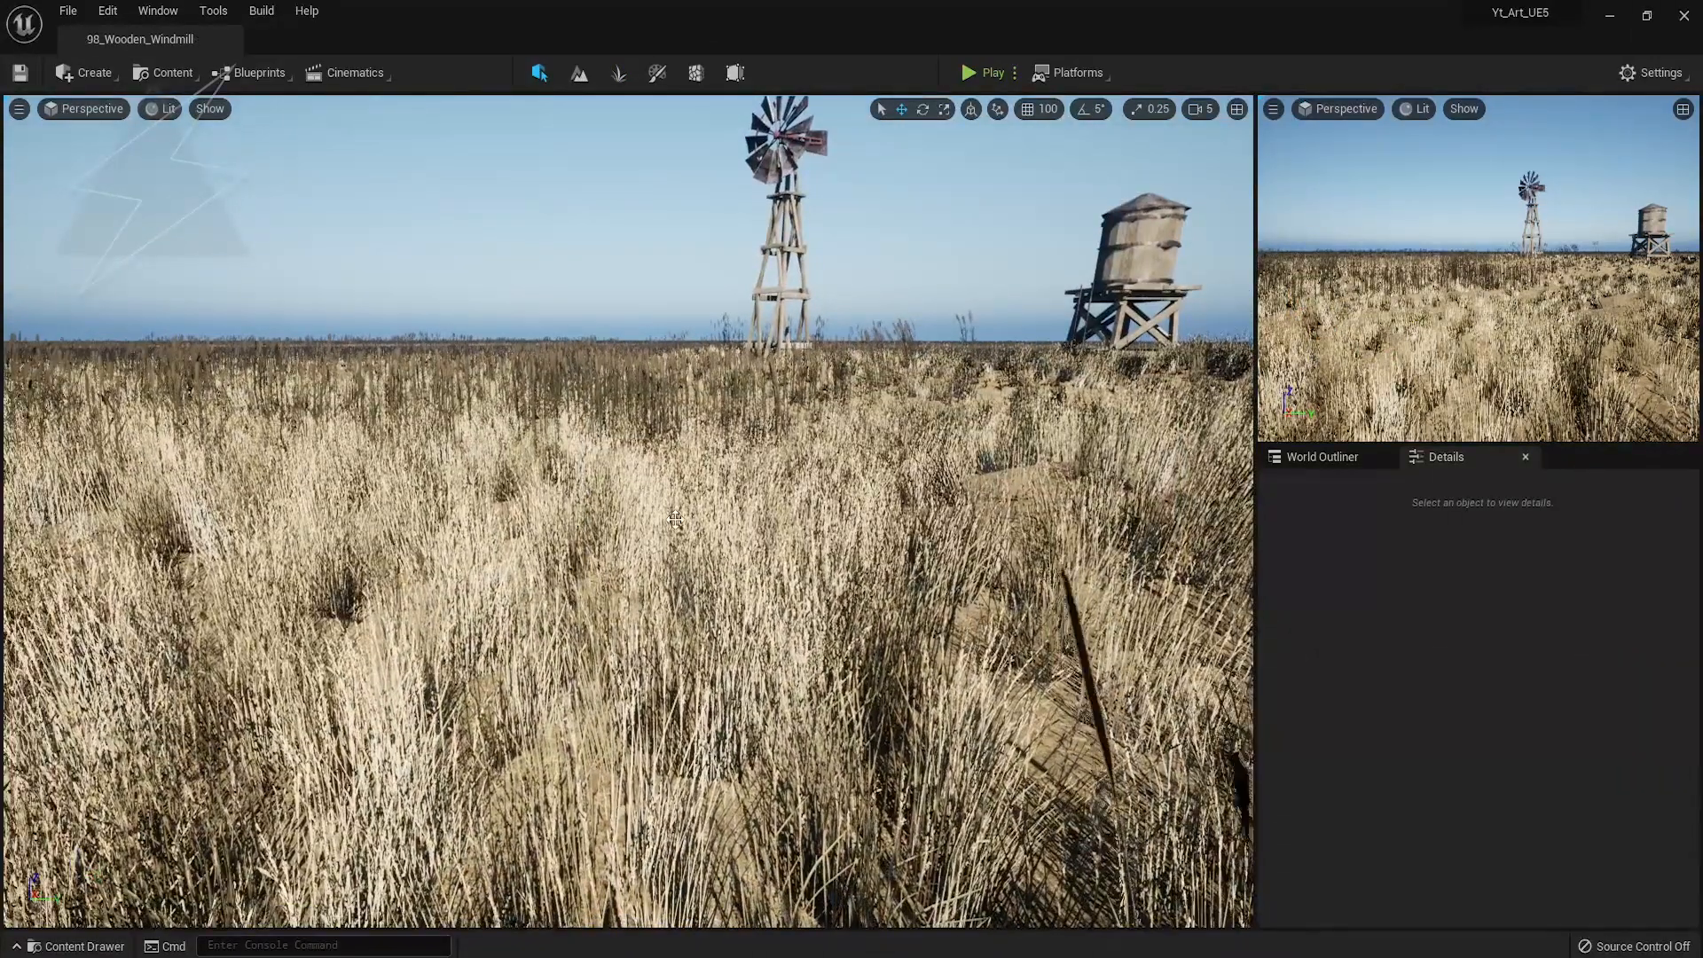
right_click_drag(411, 586, 419, 496)
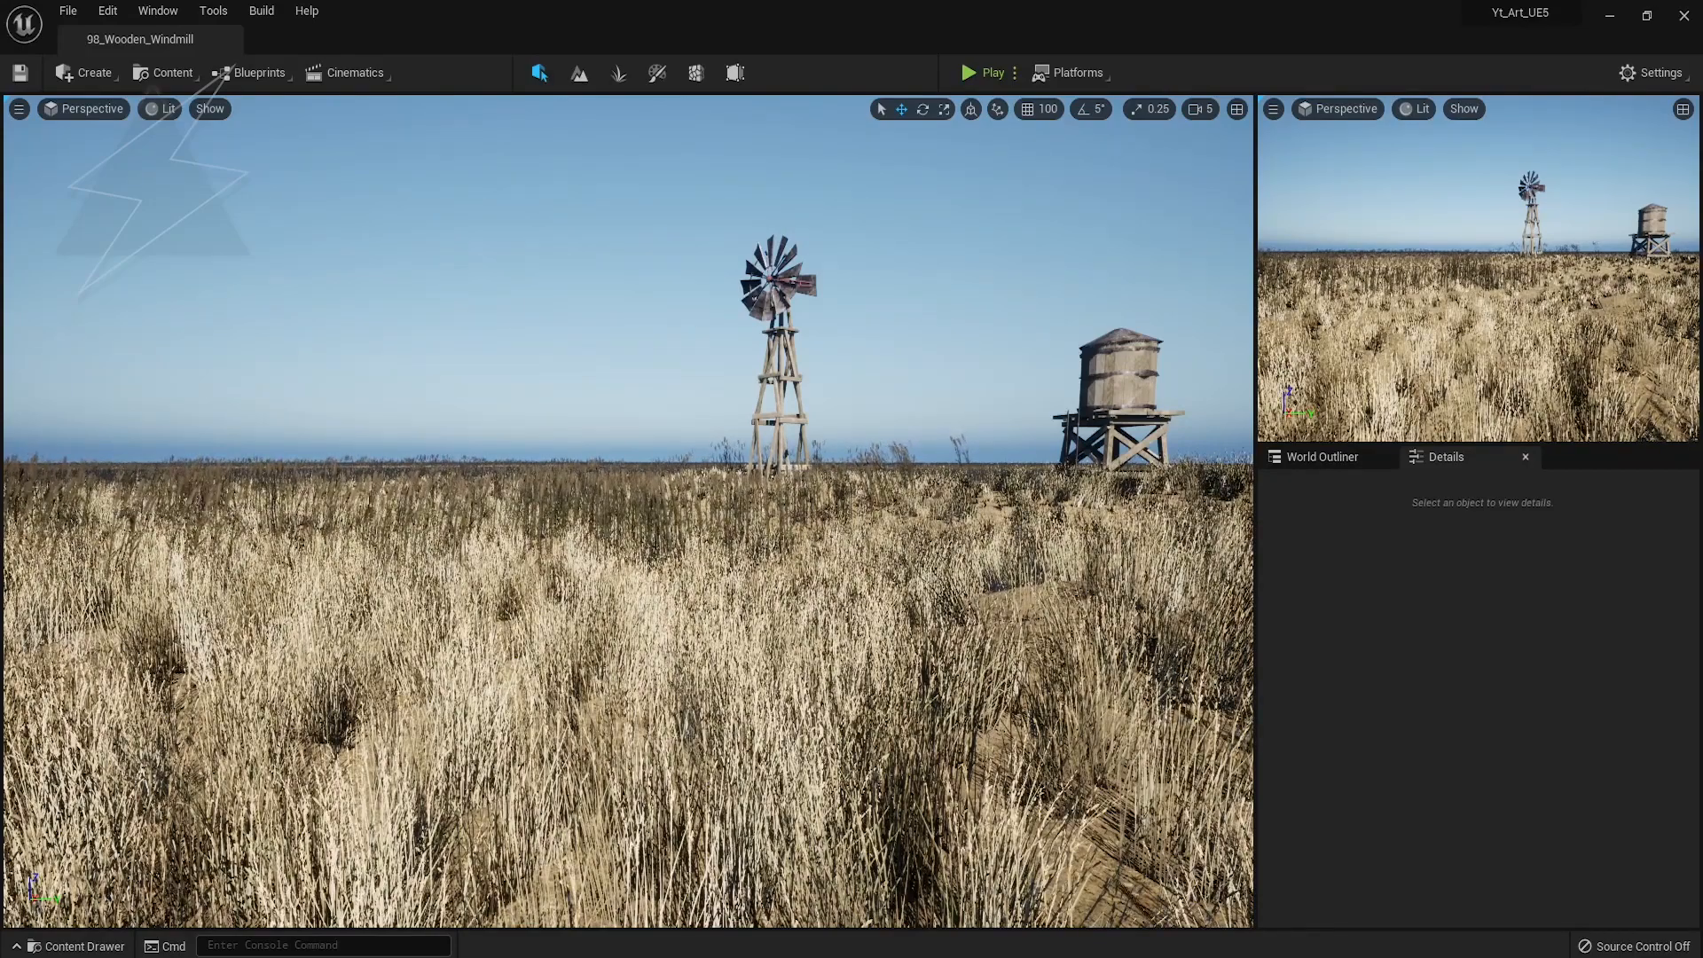
Try placing the SM_WornWoodenBeamA_00 beam in the field between the windmill and water tower, and delete it
left_click_drag(383, 569, 445, 561)
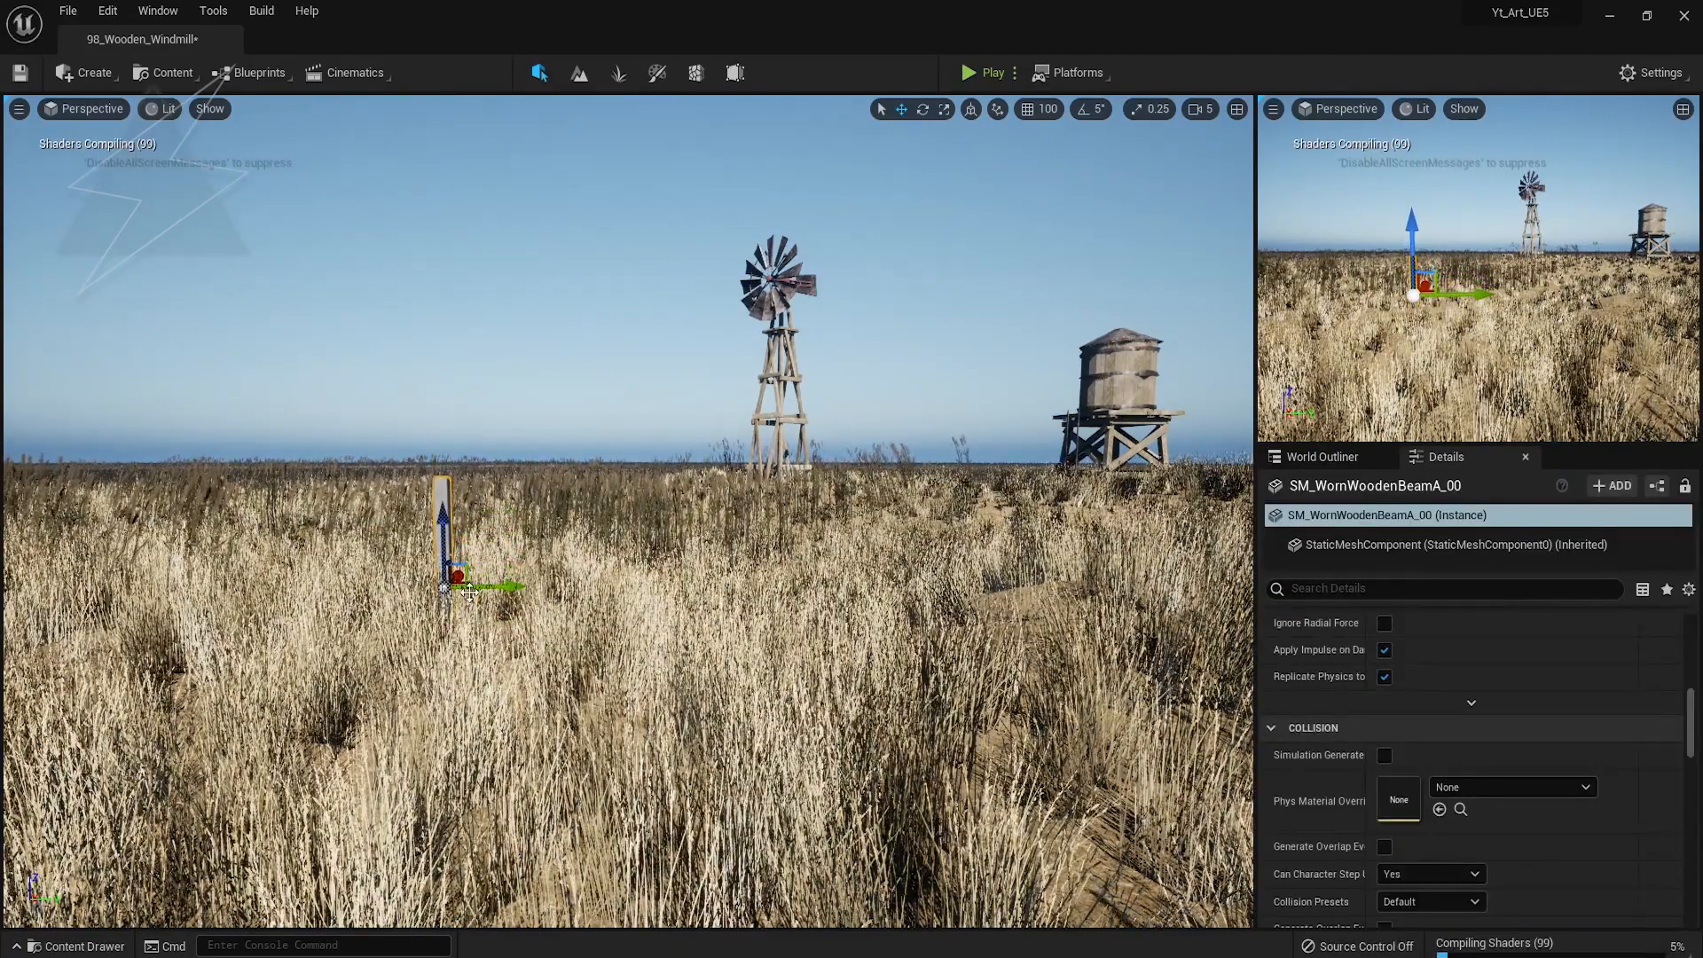
left_click_drag(683, 588, 1108, 599)
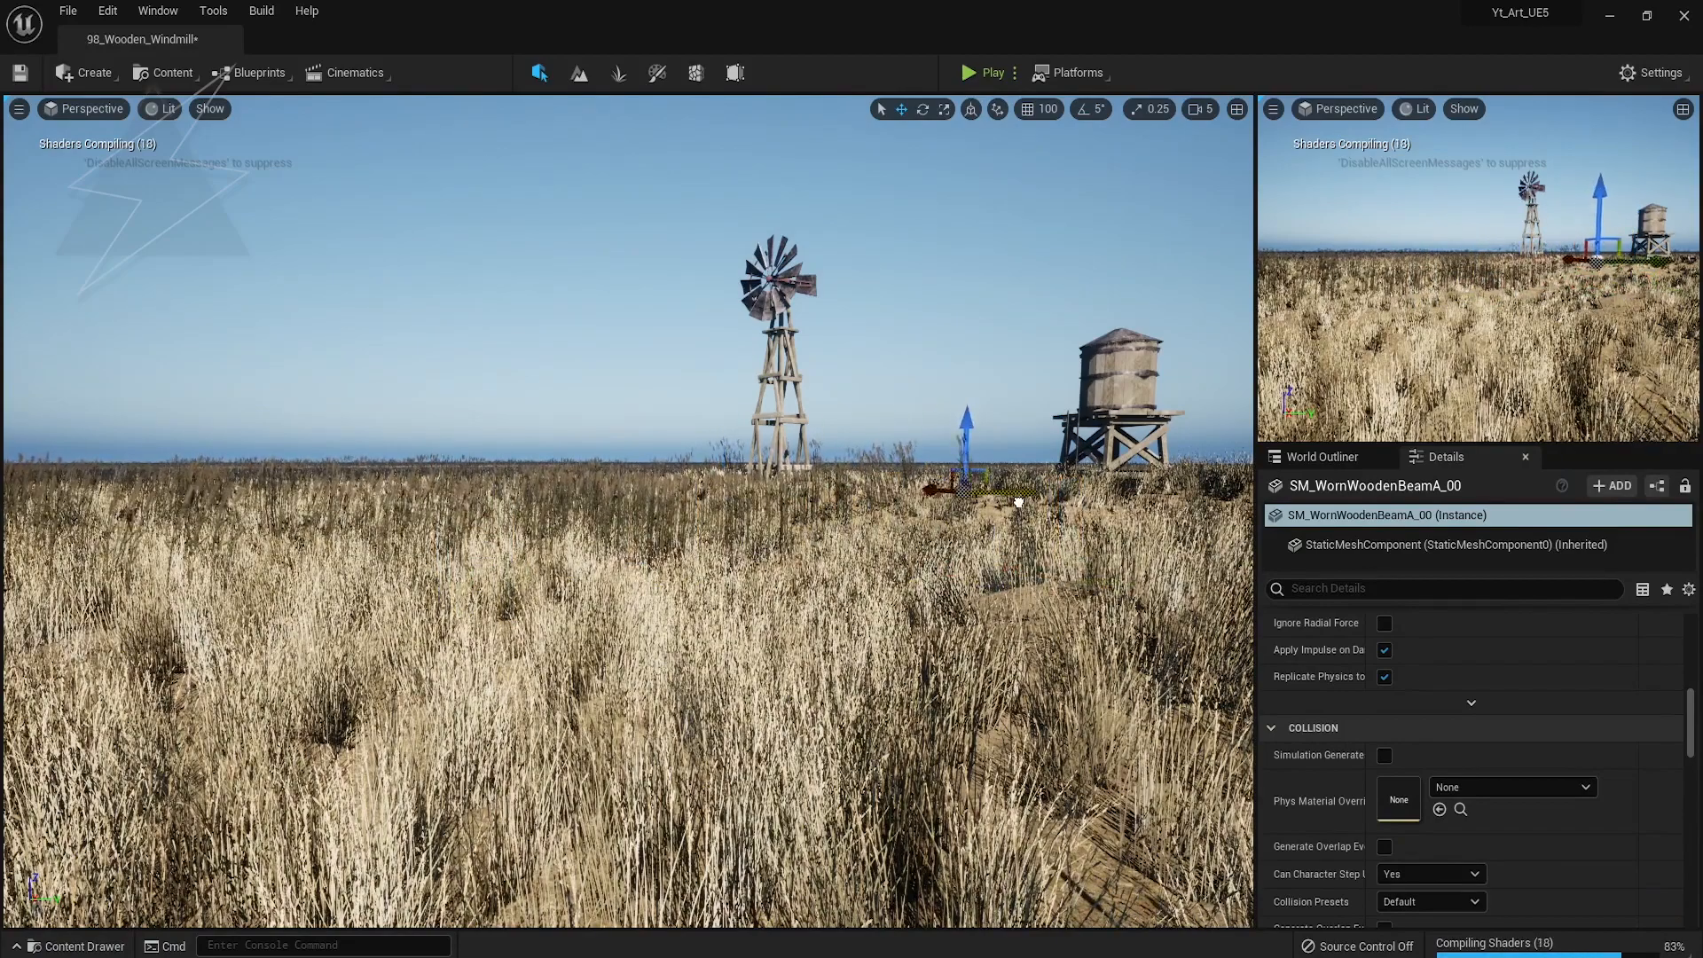
key("w")
right_click_drag(980, 550, 777, 357)
key("Delete")
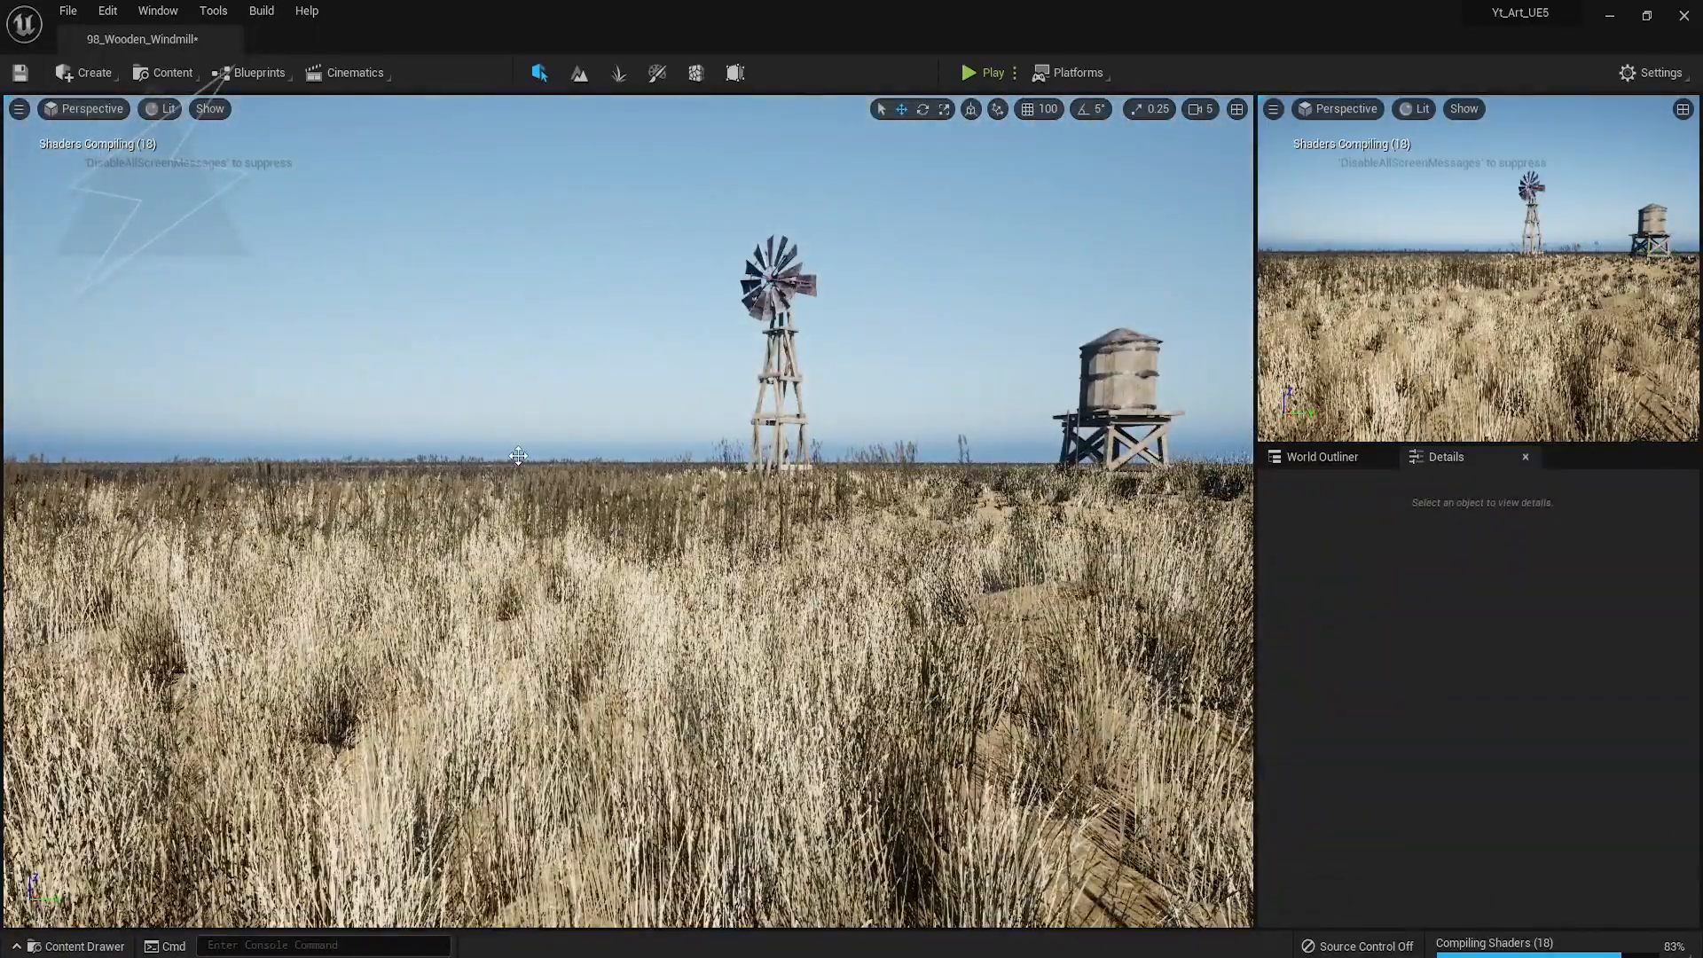
Add a Volumetric Cloud actor to the scene and save the level
key("ctrl+s")
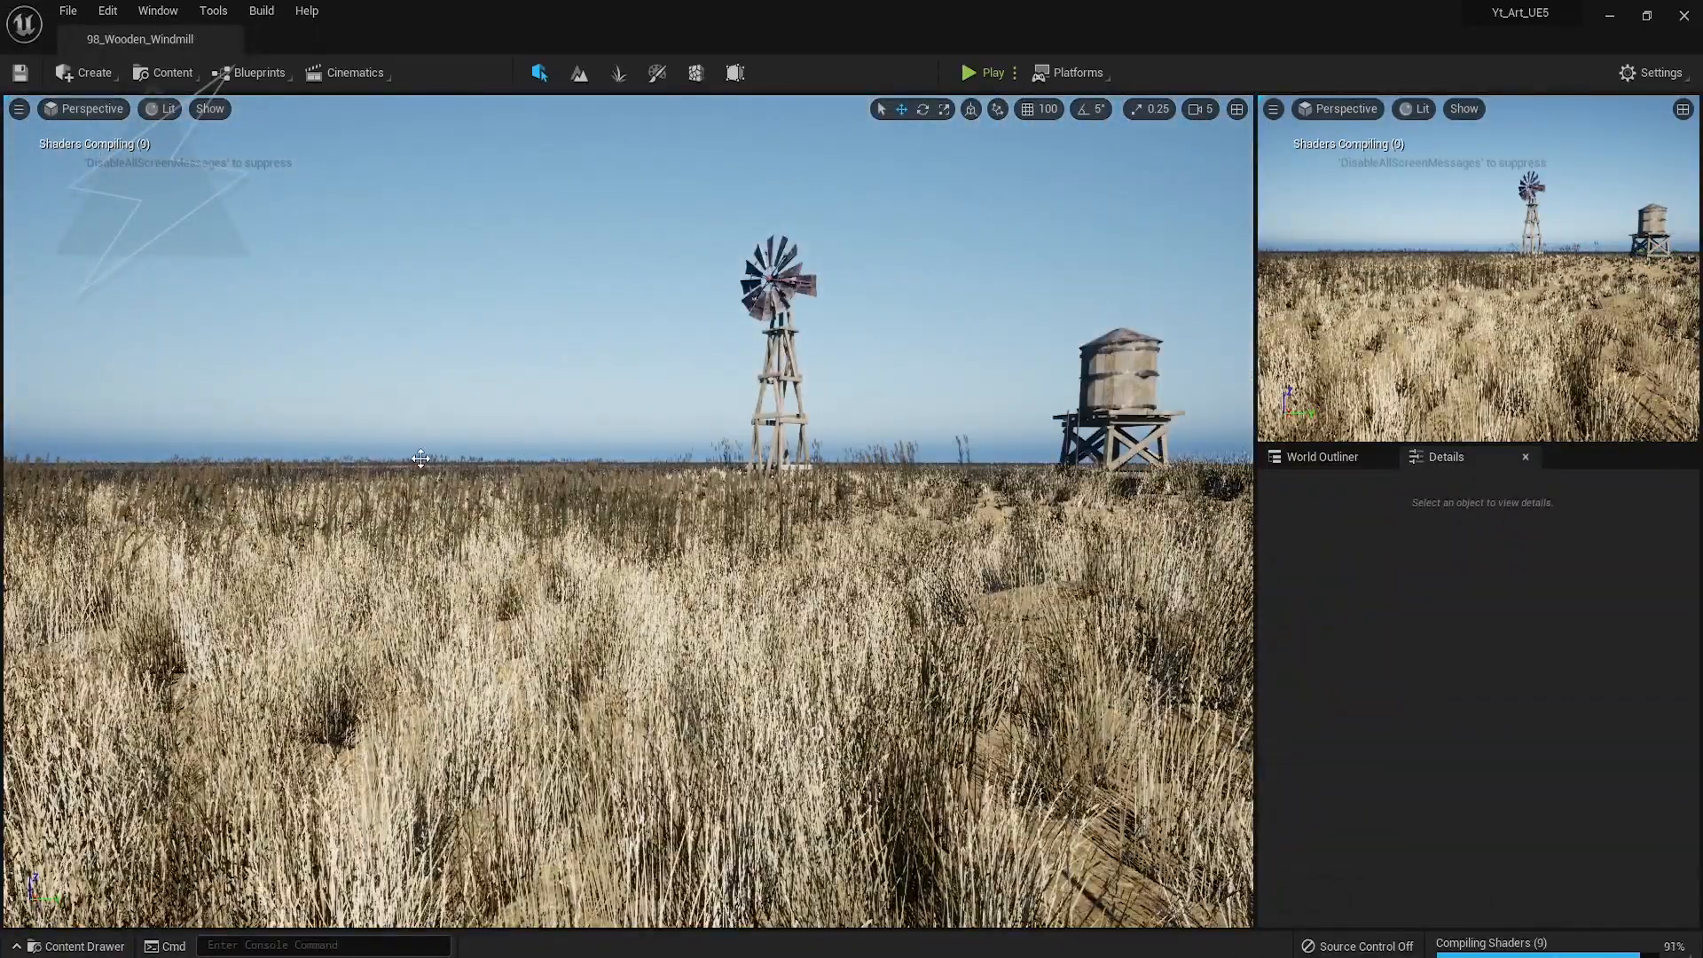
left_click(85, 72)
mouse_move(134, 186)
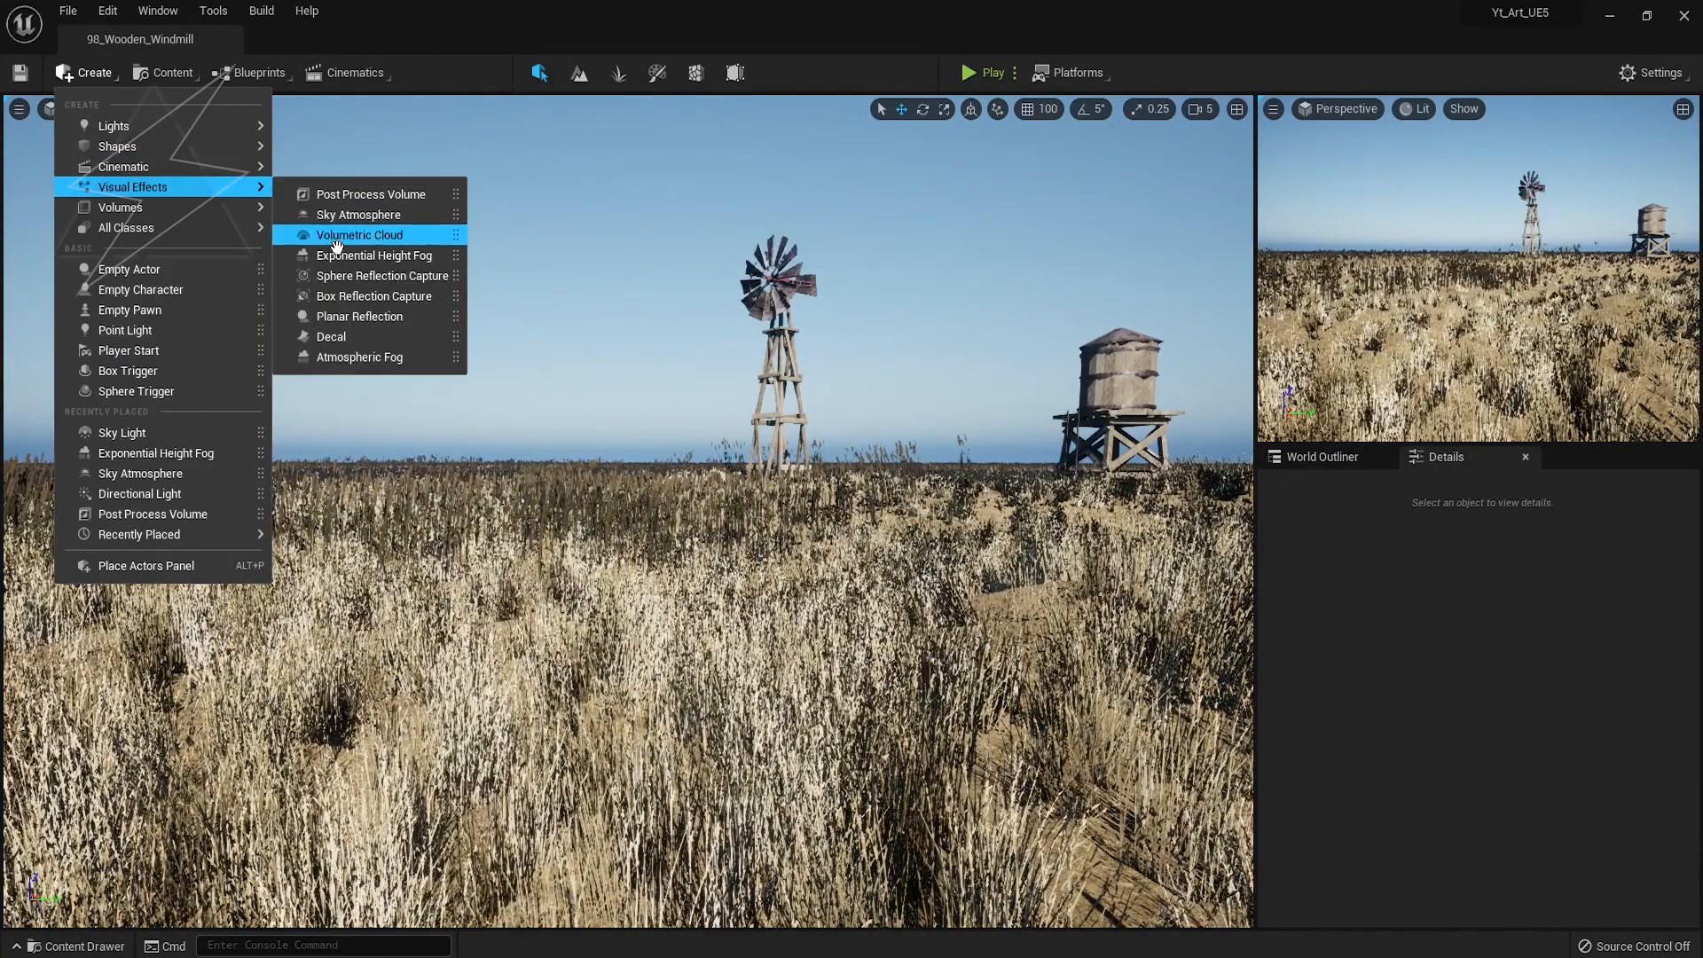
left_click_drag(359, 235, 571, 355)
key("ctrl+s")
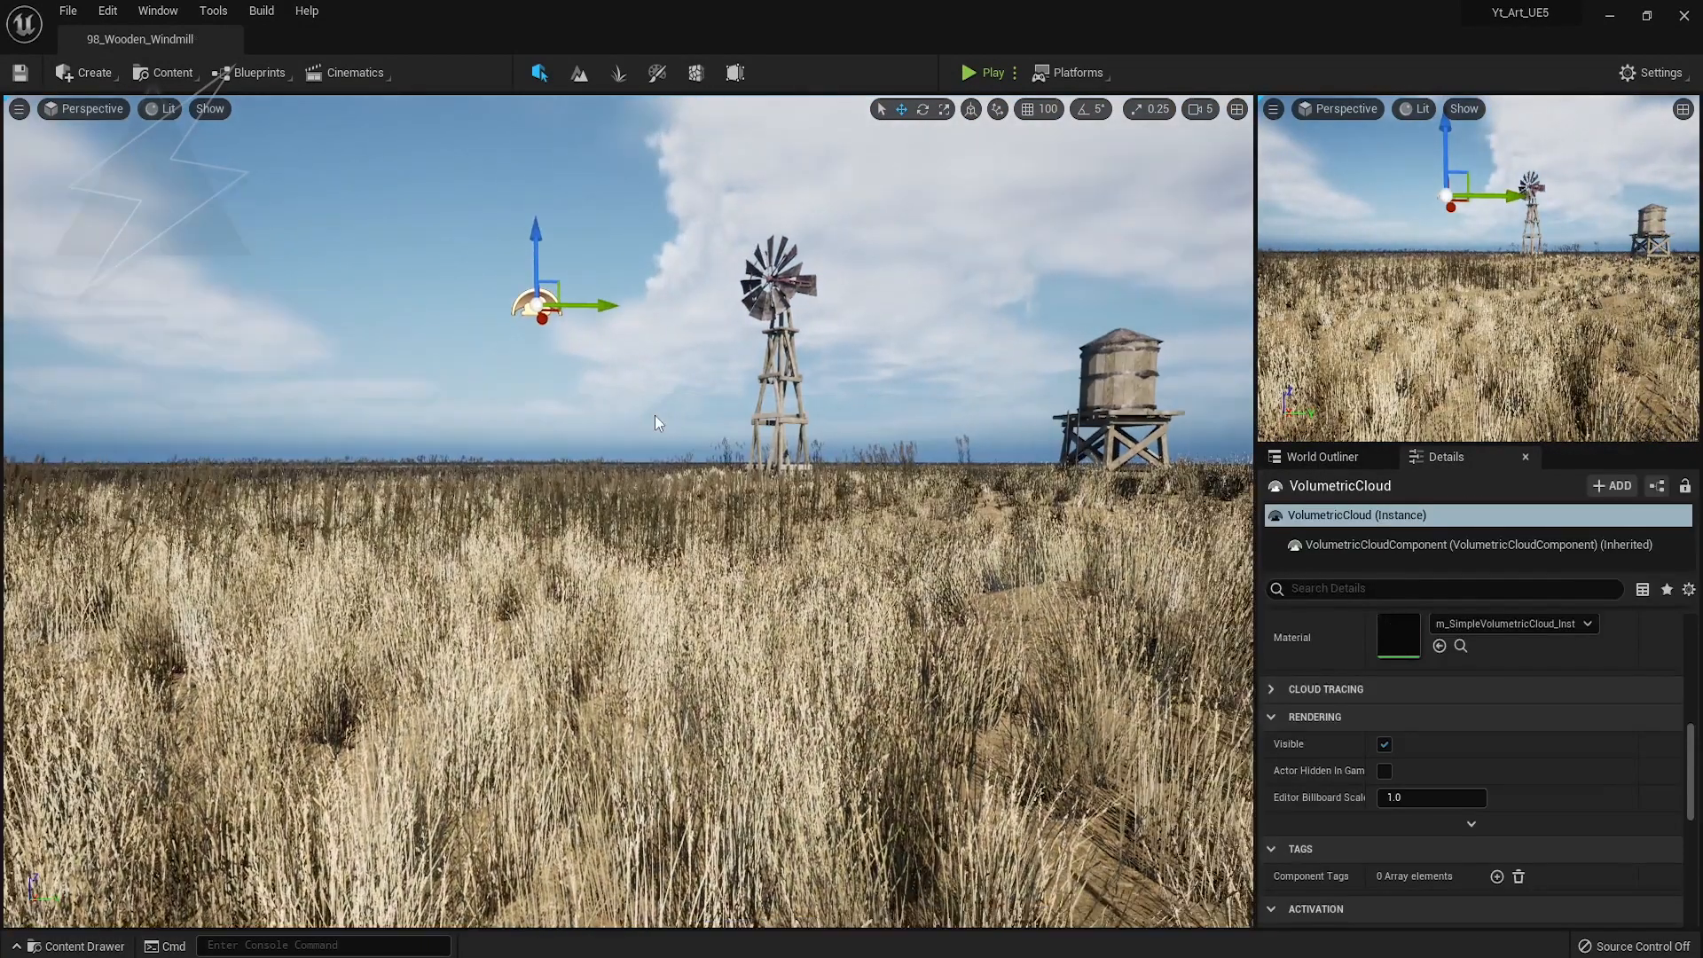
Set the ExponentialHeightFog's fog inscattering color to a neutral mid-grey
left_click(1322, 457)
left_click(1384, 594)
left_click(1439, 457)
scroll(1425, 722, "down", 10)
scroll(1423, 731, "down", 1)
left_click(1429, 691)
left_click_drag(1289, 723, 1289, 694)
left_click(1291, 948)
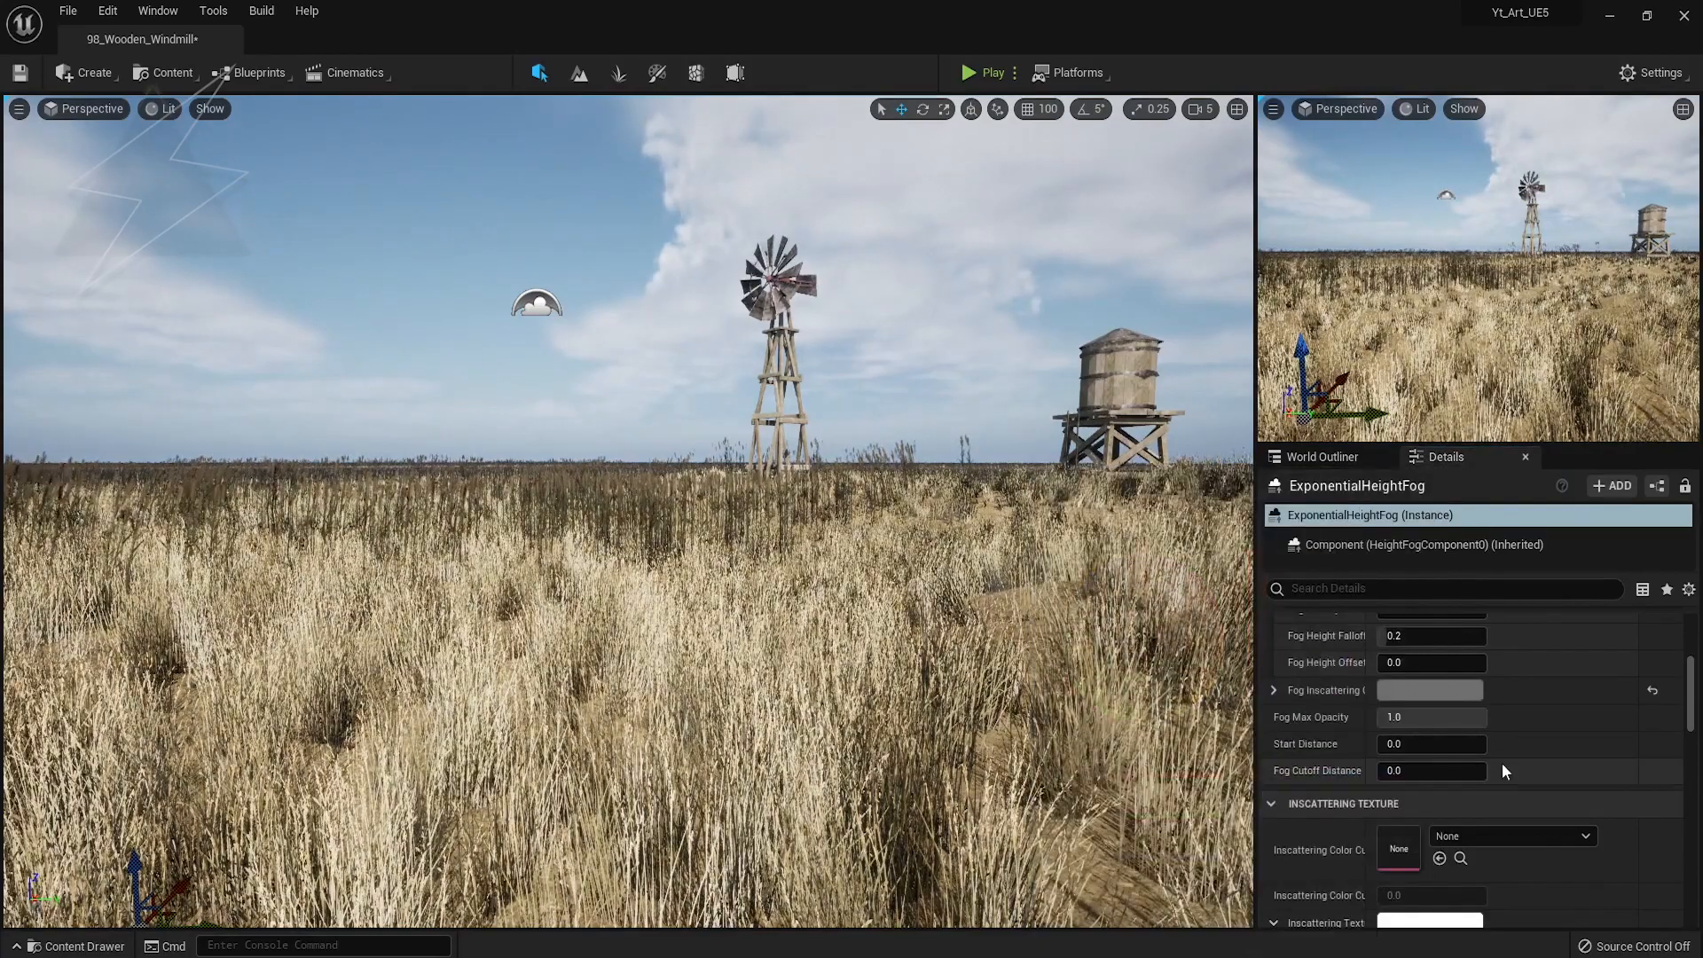
Set the ExponentialHeightFog's directional inscattering color to a dark grey
scroll(1504, 731, "down", 3)
scroll(1505, 733, "down", 7)
left_click(1456, 755)
left_click_drag(1336, 714, 1342, 759)
left_click(1342, 948)
Rotate the sun to a low angle that gives the field warm golden light, and save the level
right_click_drag(674, 572, 643, 593)
key("ctrl+s")
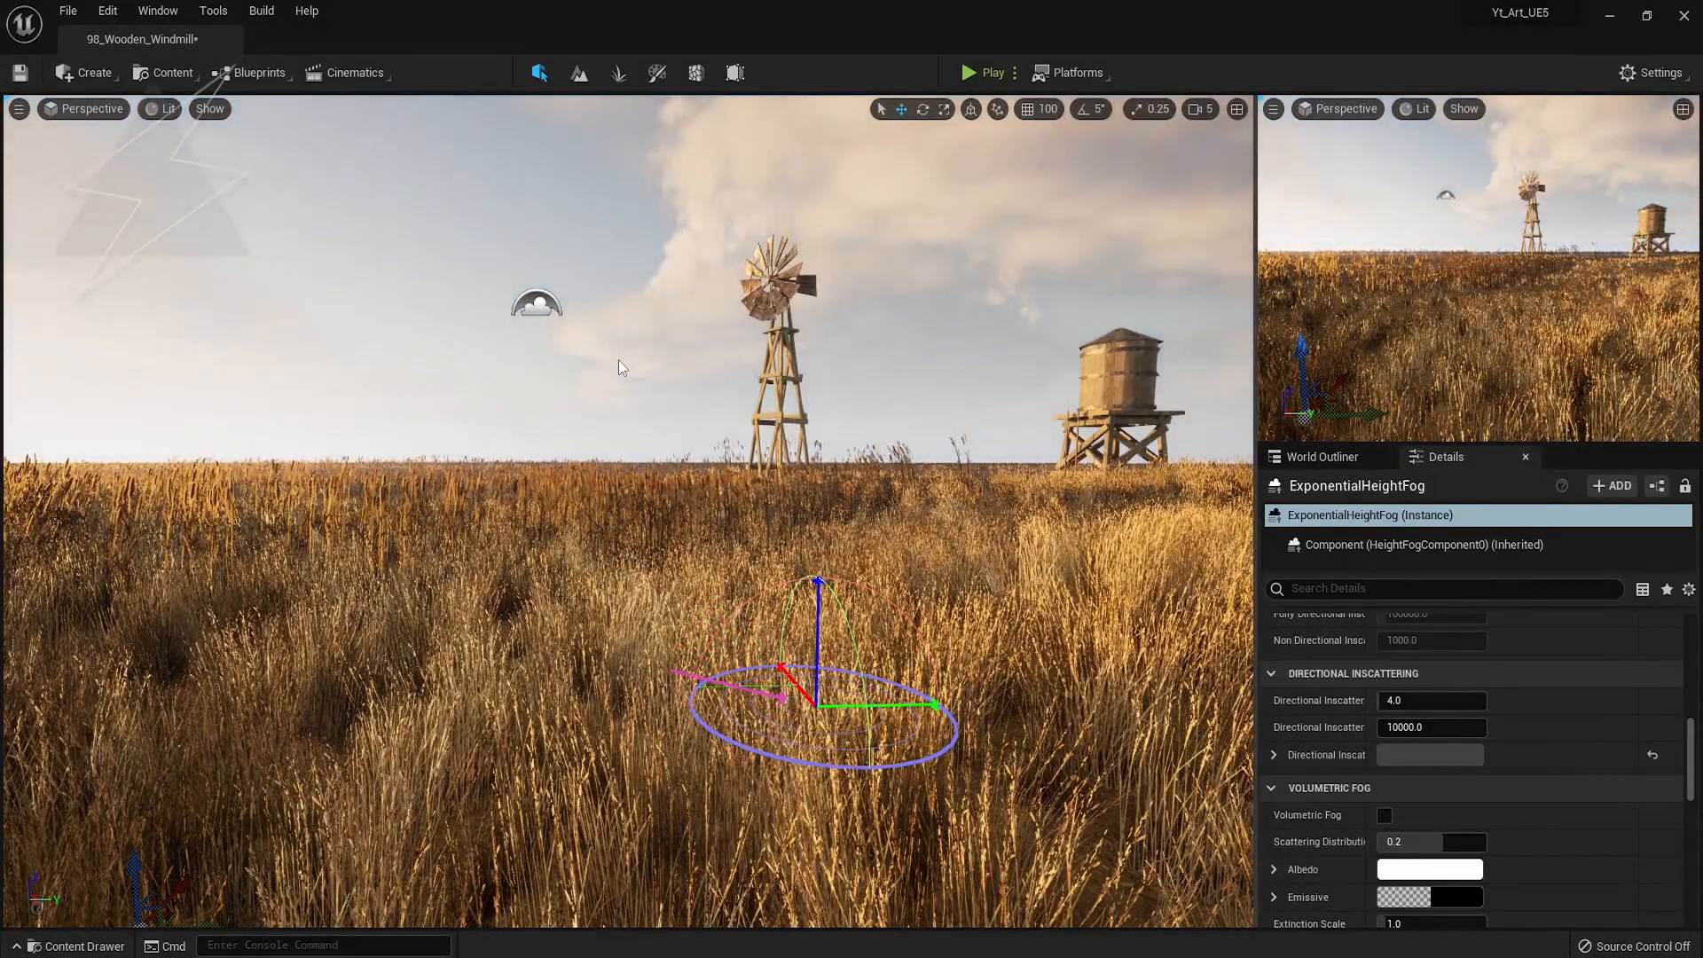
key("ctrl+s")
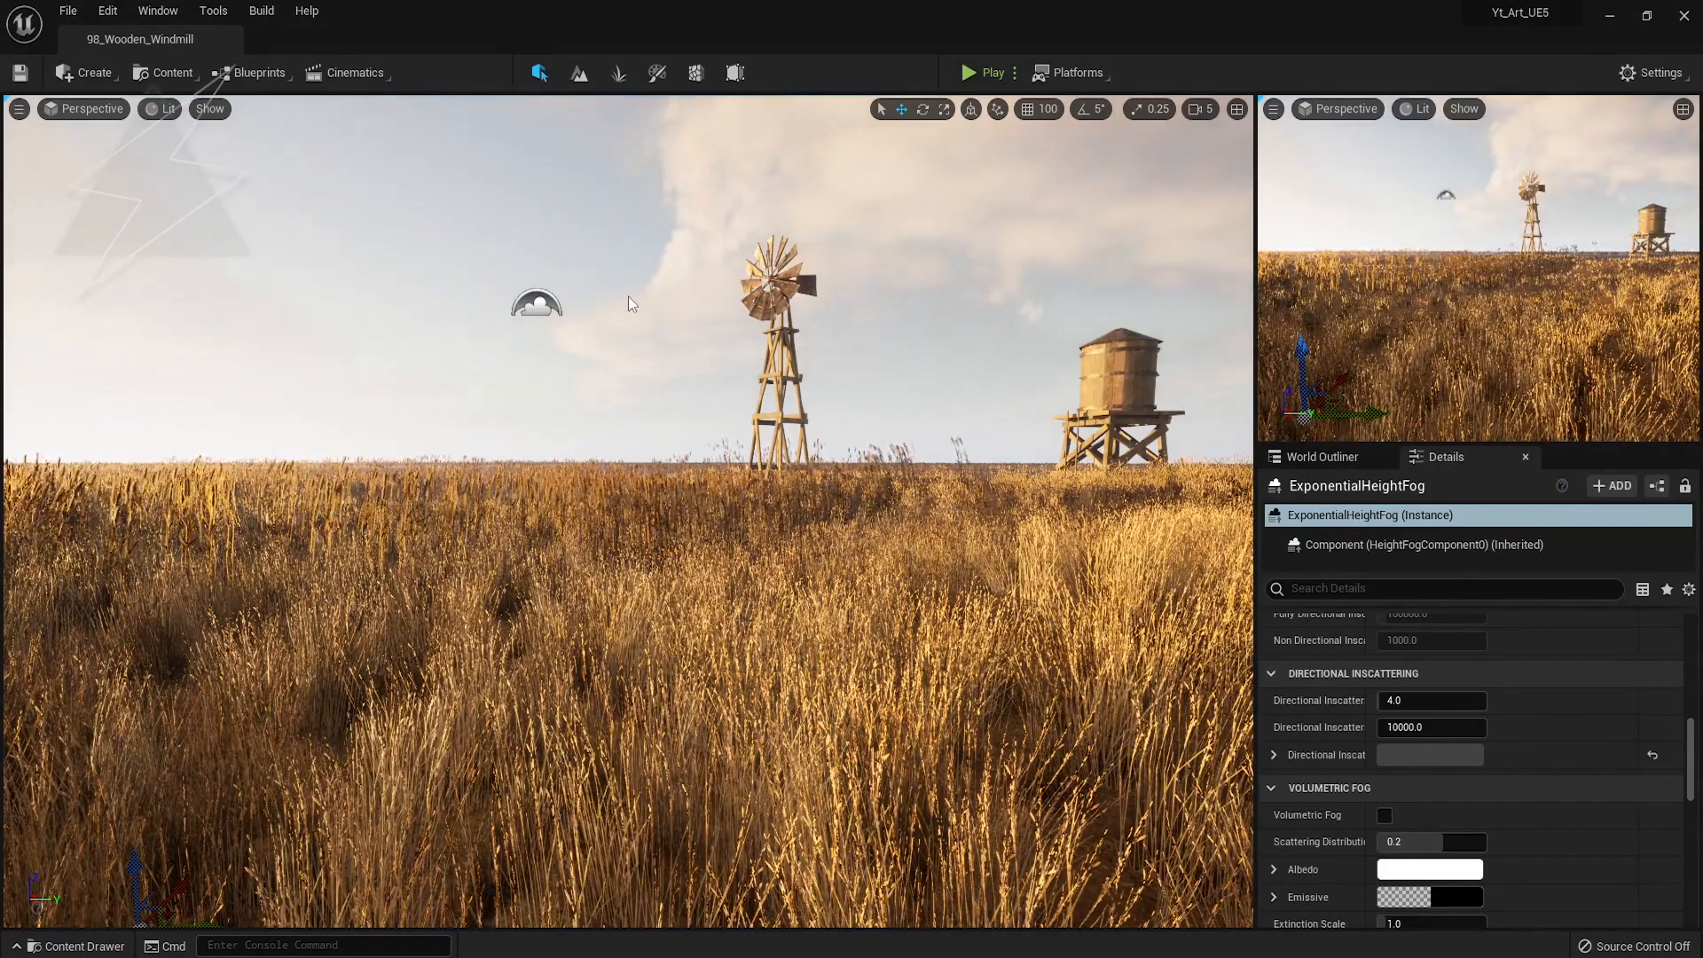
Try a layer bottom altitude of about 1.13 and a layer height of about 4.9 on the VolumetricCloud, and reset both
left_click(81, 71)
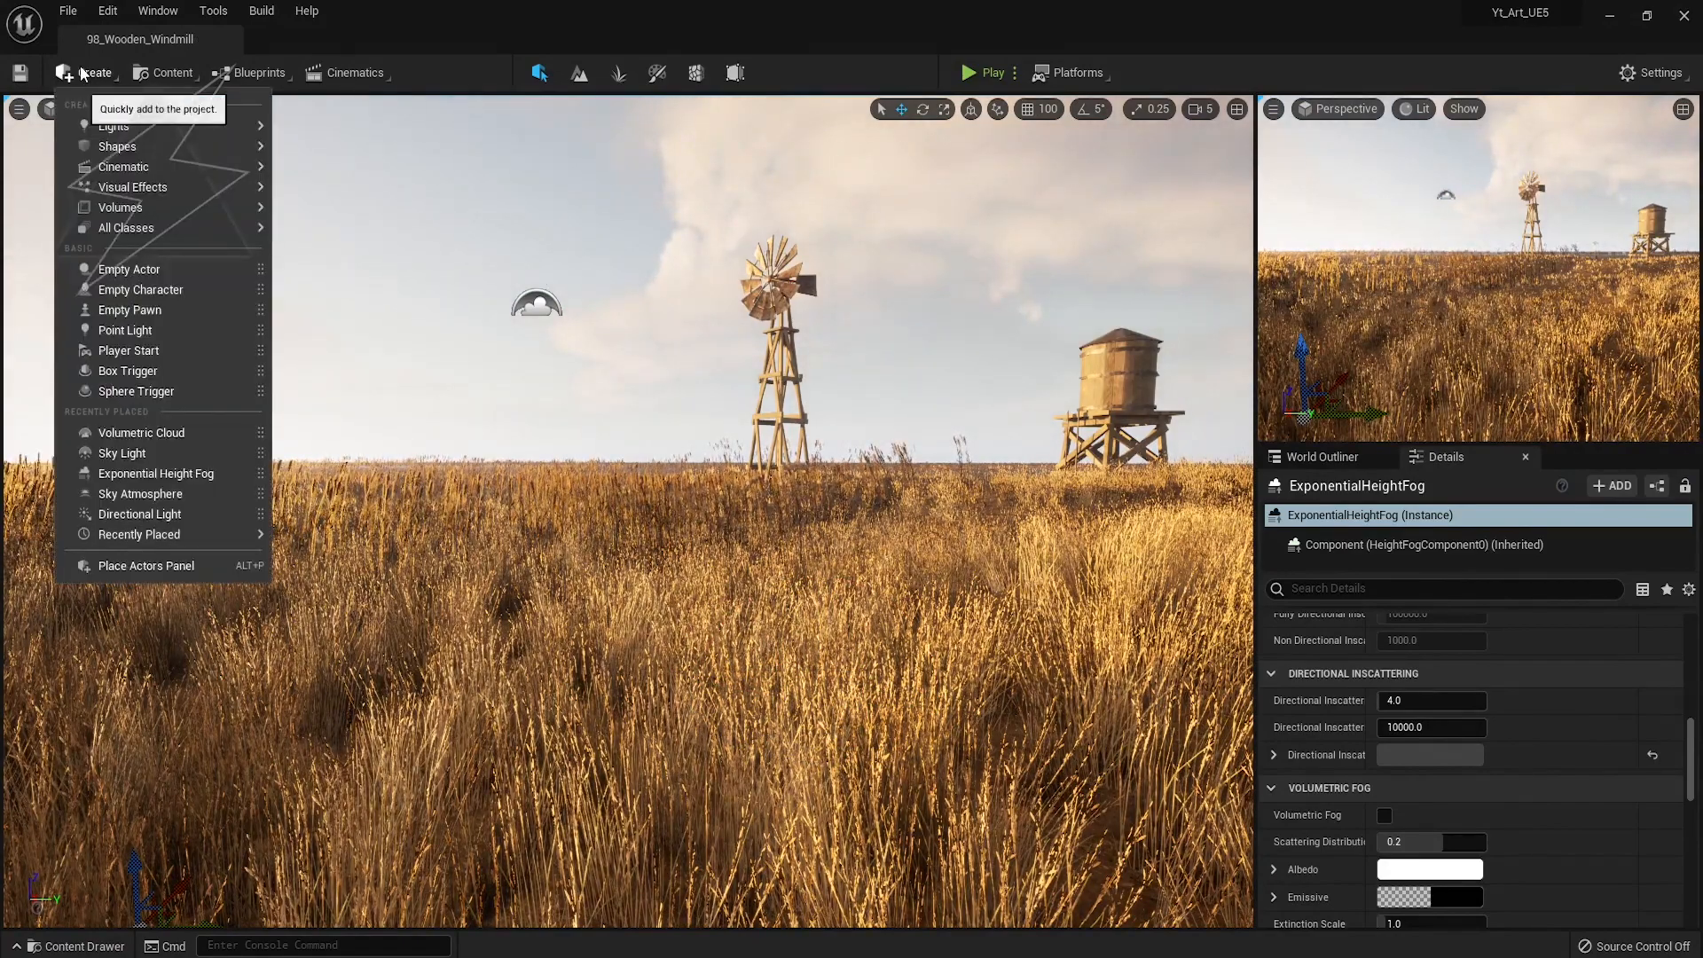
left_click(1330, 457)
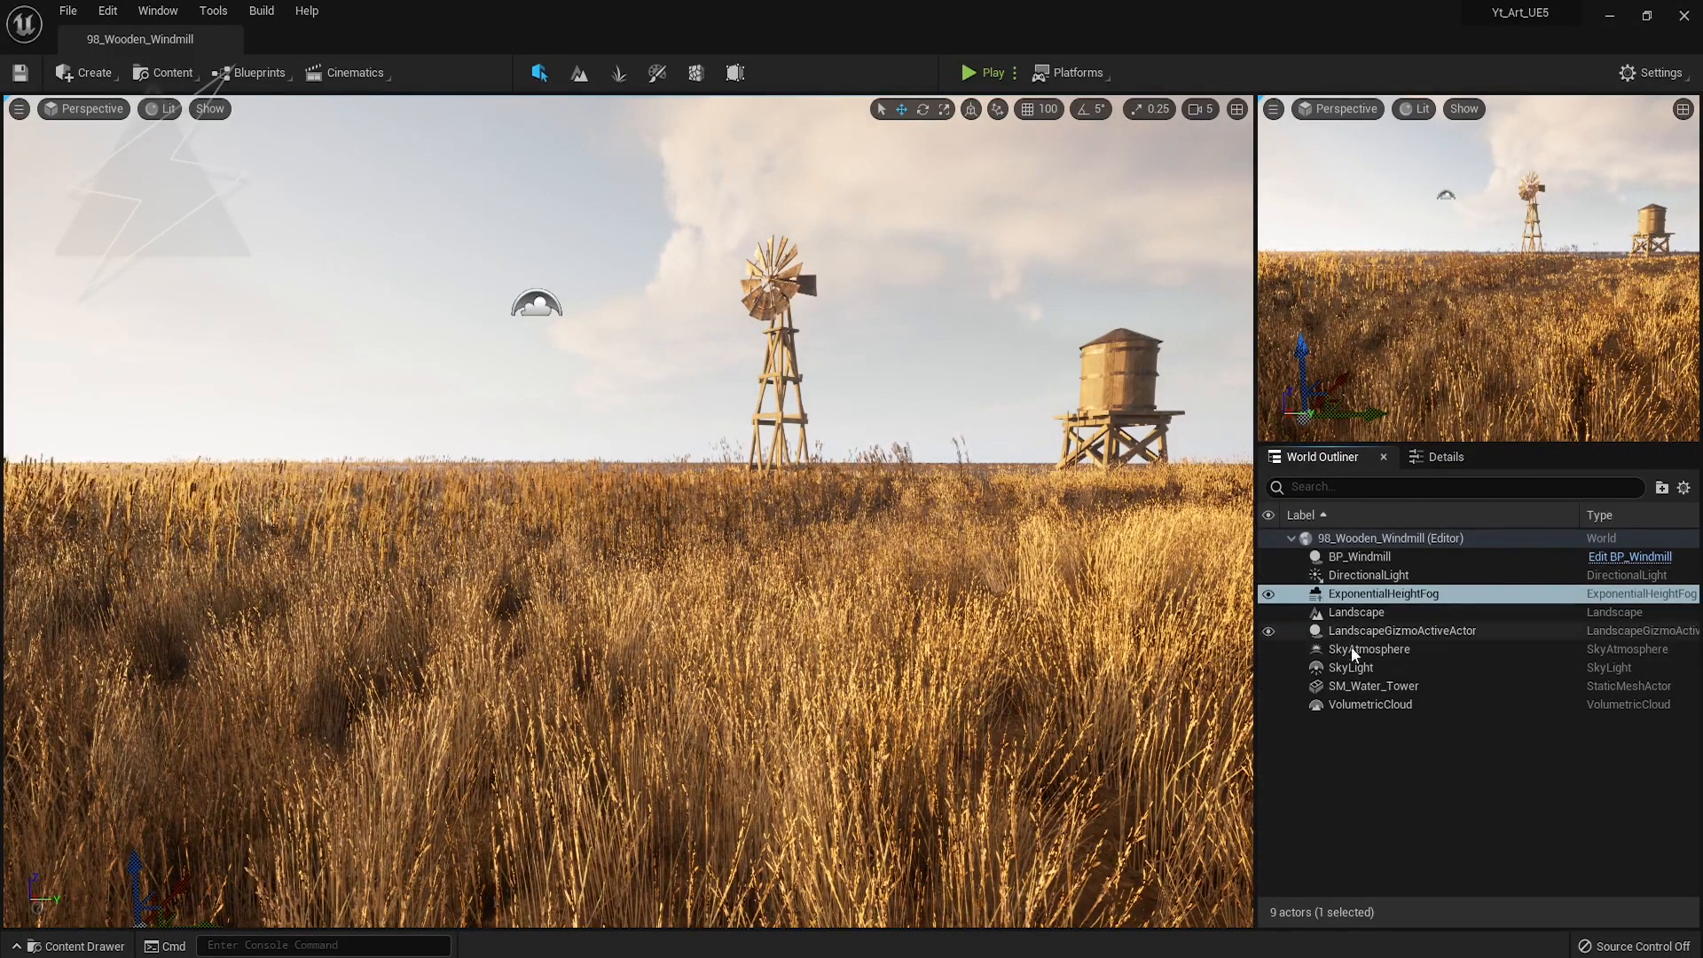
left_click(1401, 704)
scroll(1466, 738, "up", 10)
mouse_move(1419, 794)
left_mouse_down()
mouse_move(1476, 794)
mouse_move(1481, 821)
mouse_move(1423, 822)
left_mouse_up()
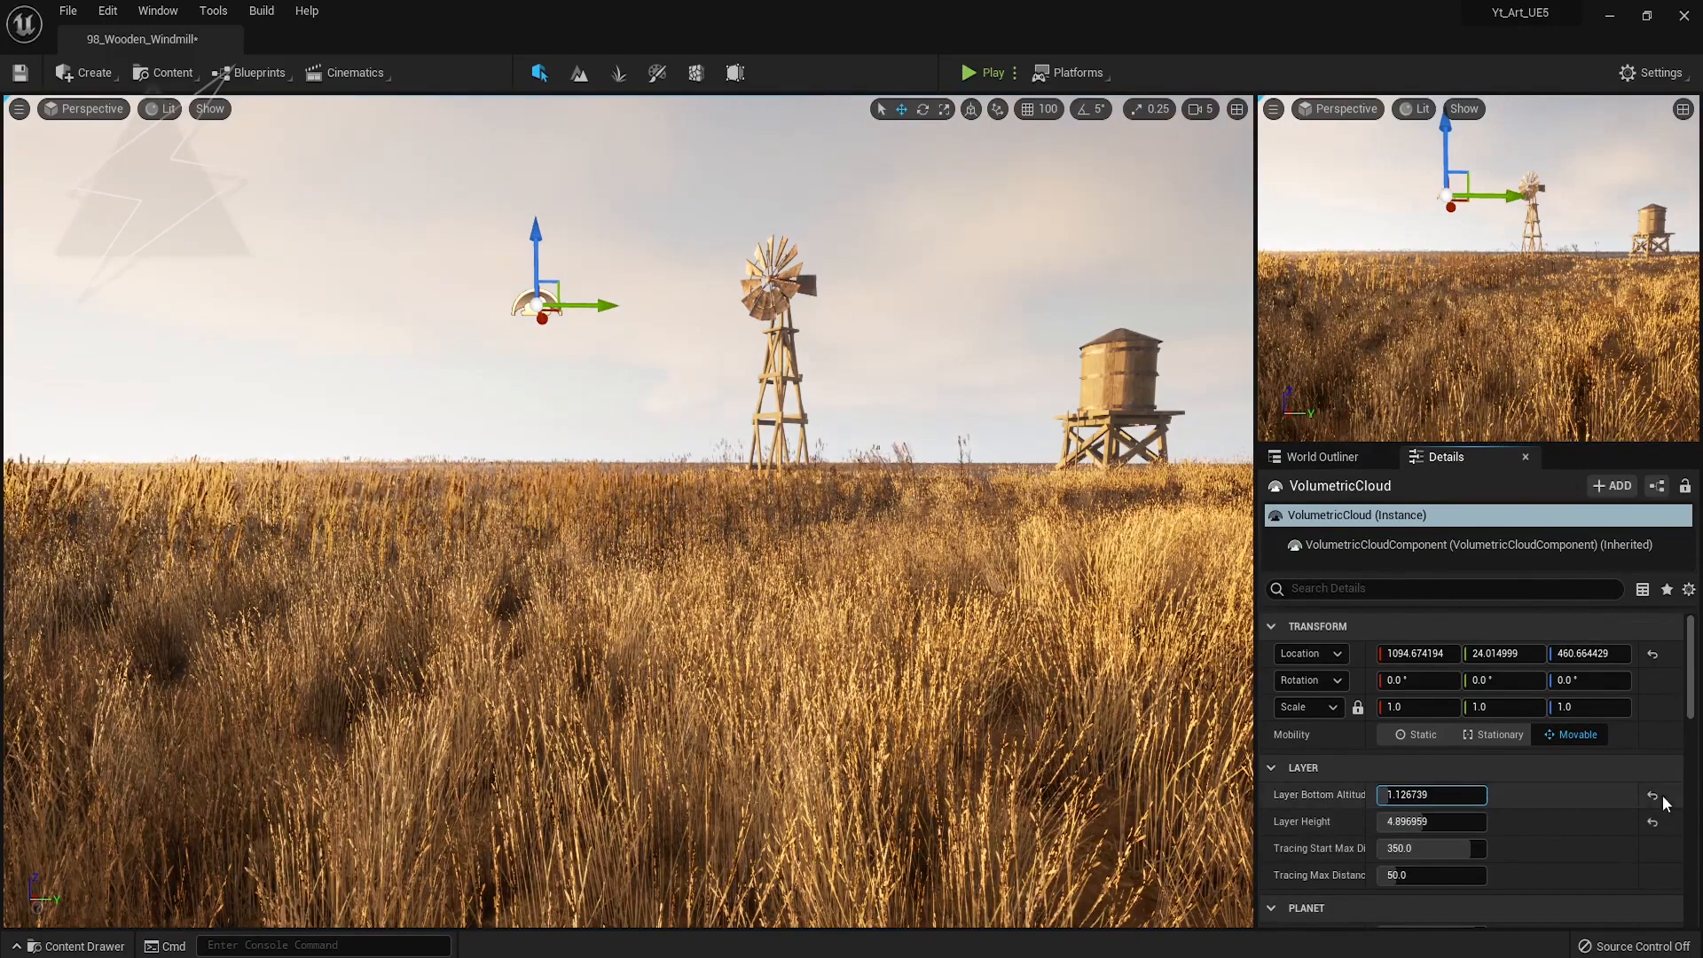
left_click(1652, 795)
left_click(1652, 821)
Set the ExponentialHeightFog's fog height falloff to about 1.42
left_click(1322, 456)
left_click(1339, 589)
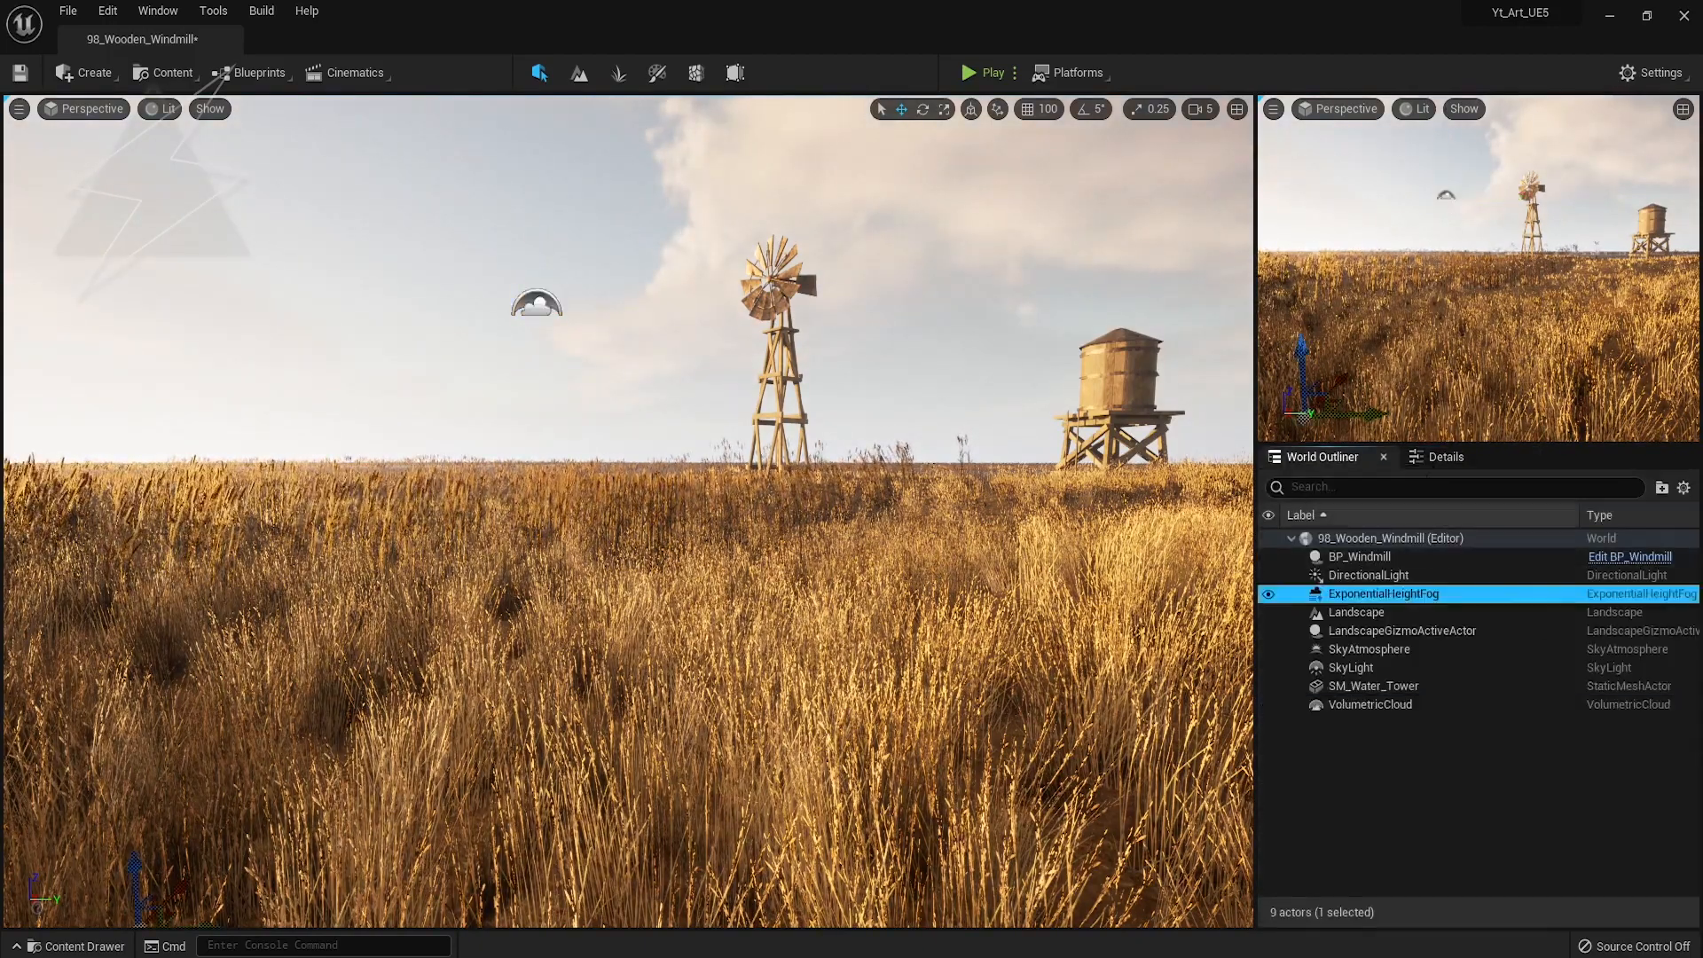
left_click(1446, 456)
left_click_drag(1418, 820, 1455, 820)
Set the ExponentialHeightFog's fog inscattering color to black
scroll(1473, 763, "down", 4)
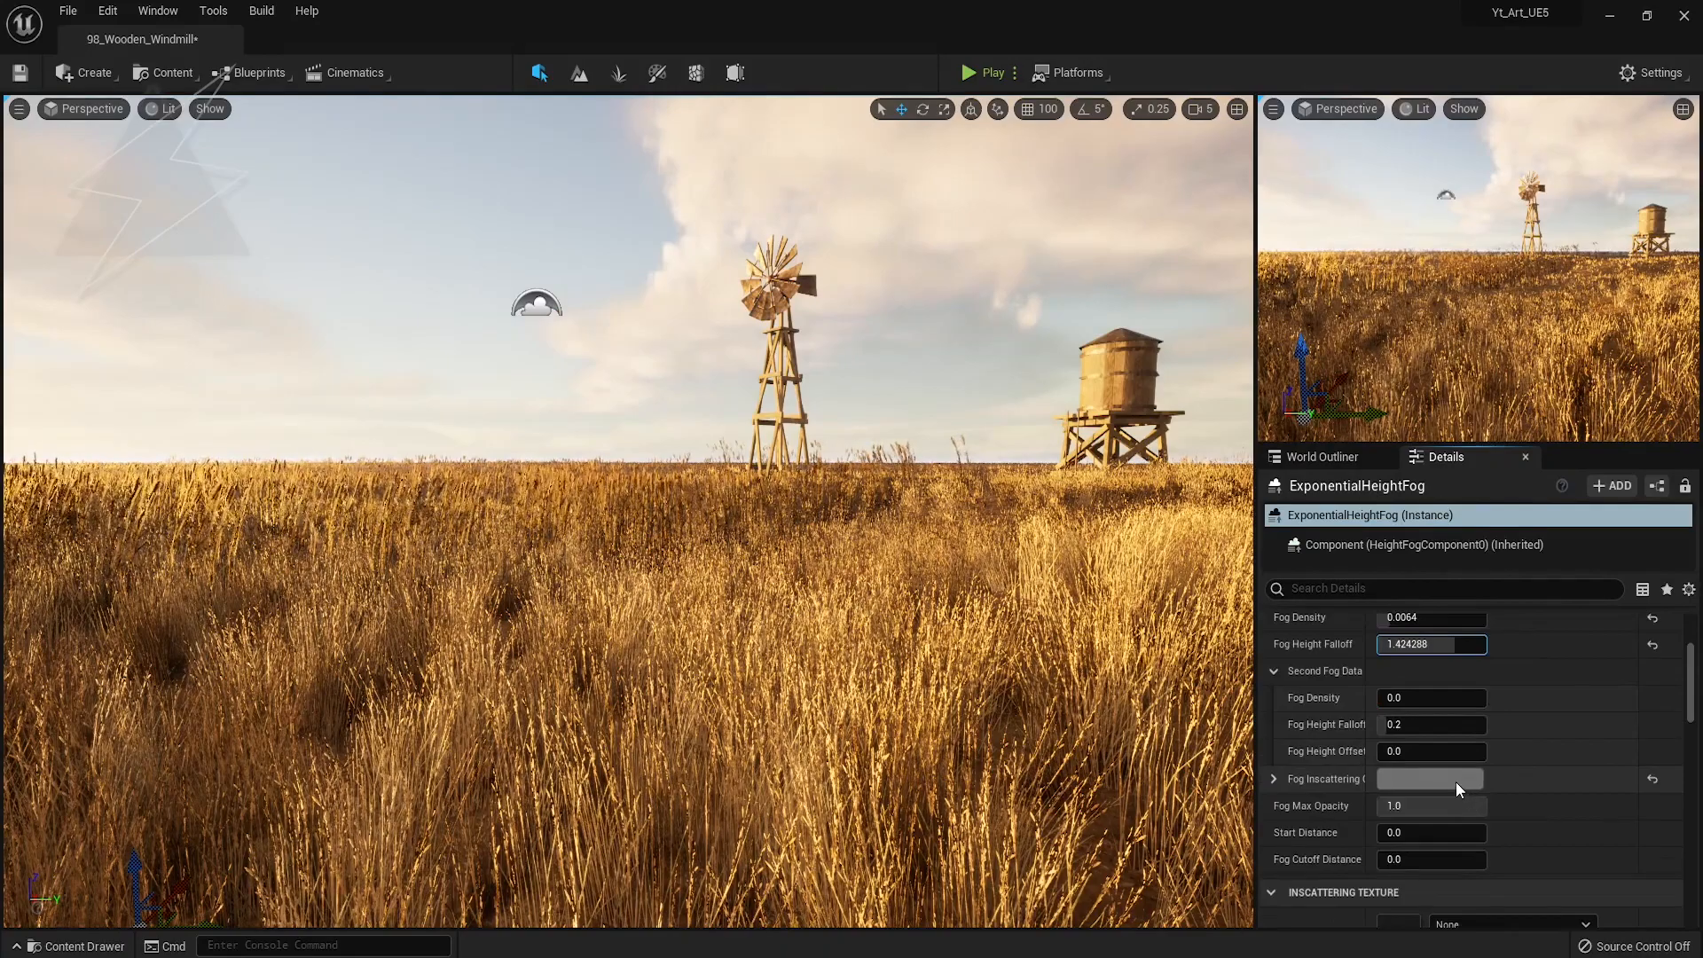
left_click(1455, 781)
left_click_drag(1318, 577, 1323, 726)
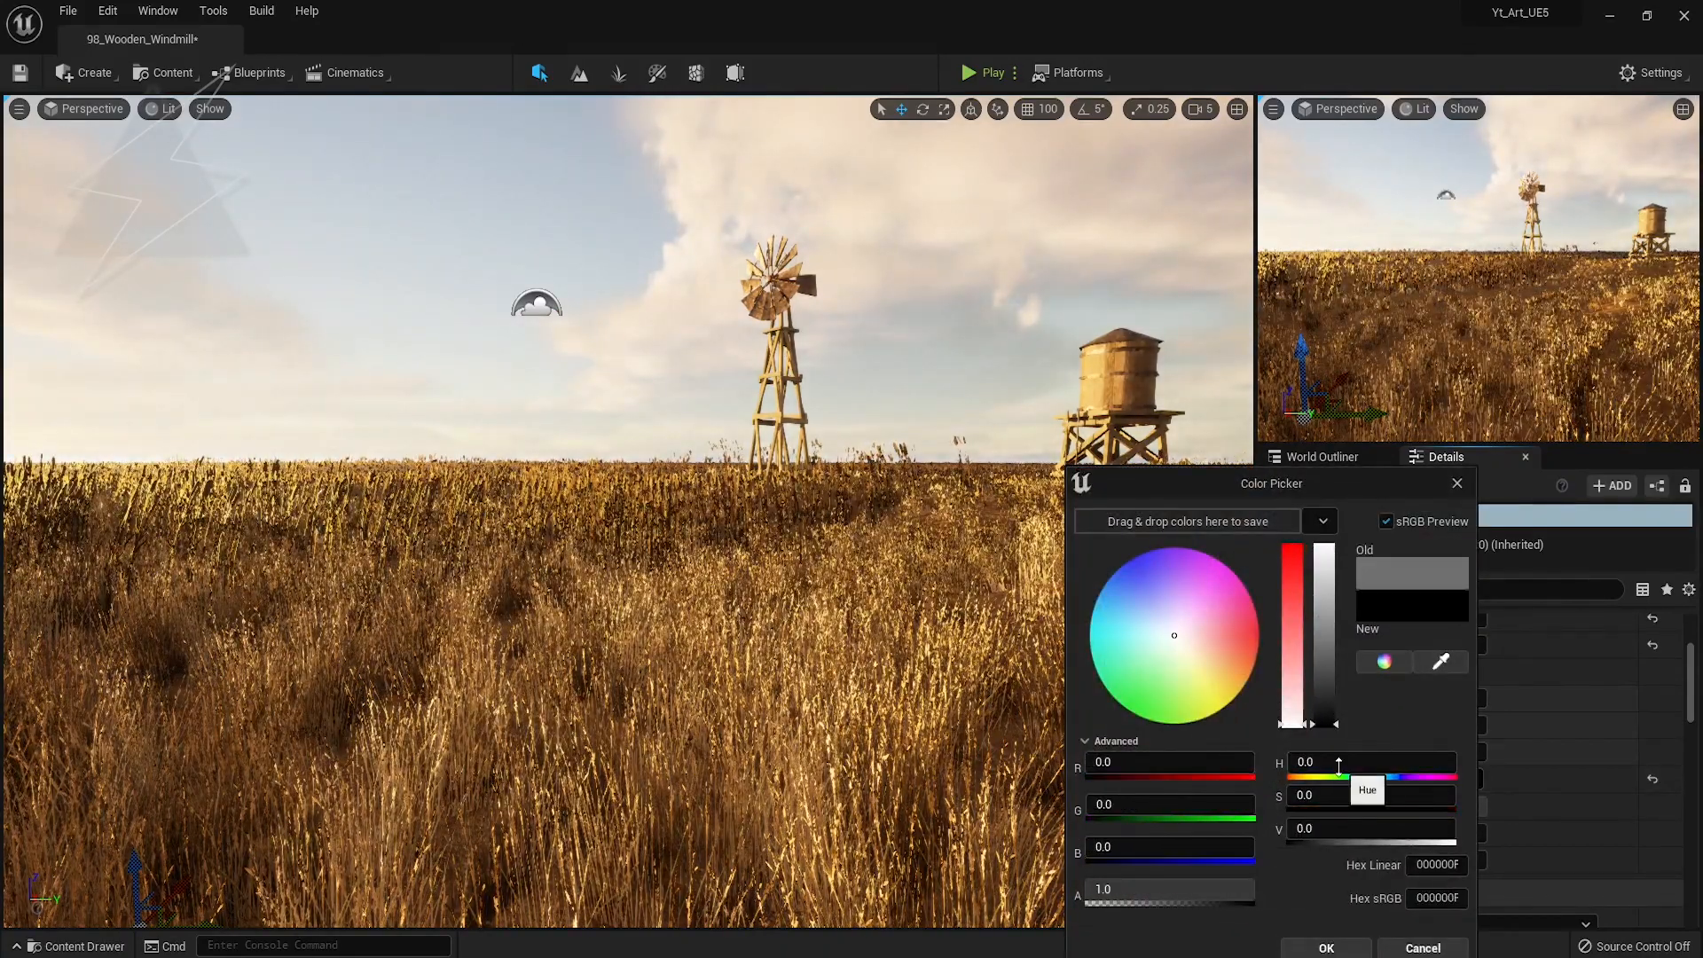
left_click(1331, 945)
right_click_drag(840, 574, 875, 568)
key("1")
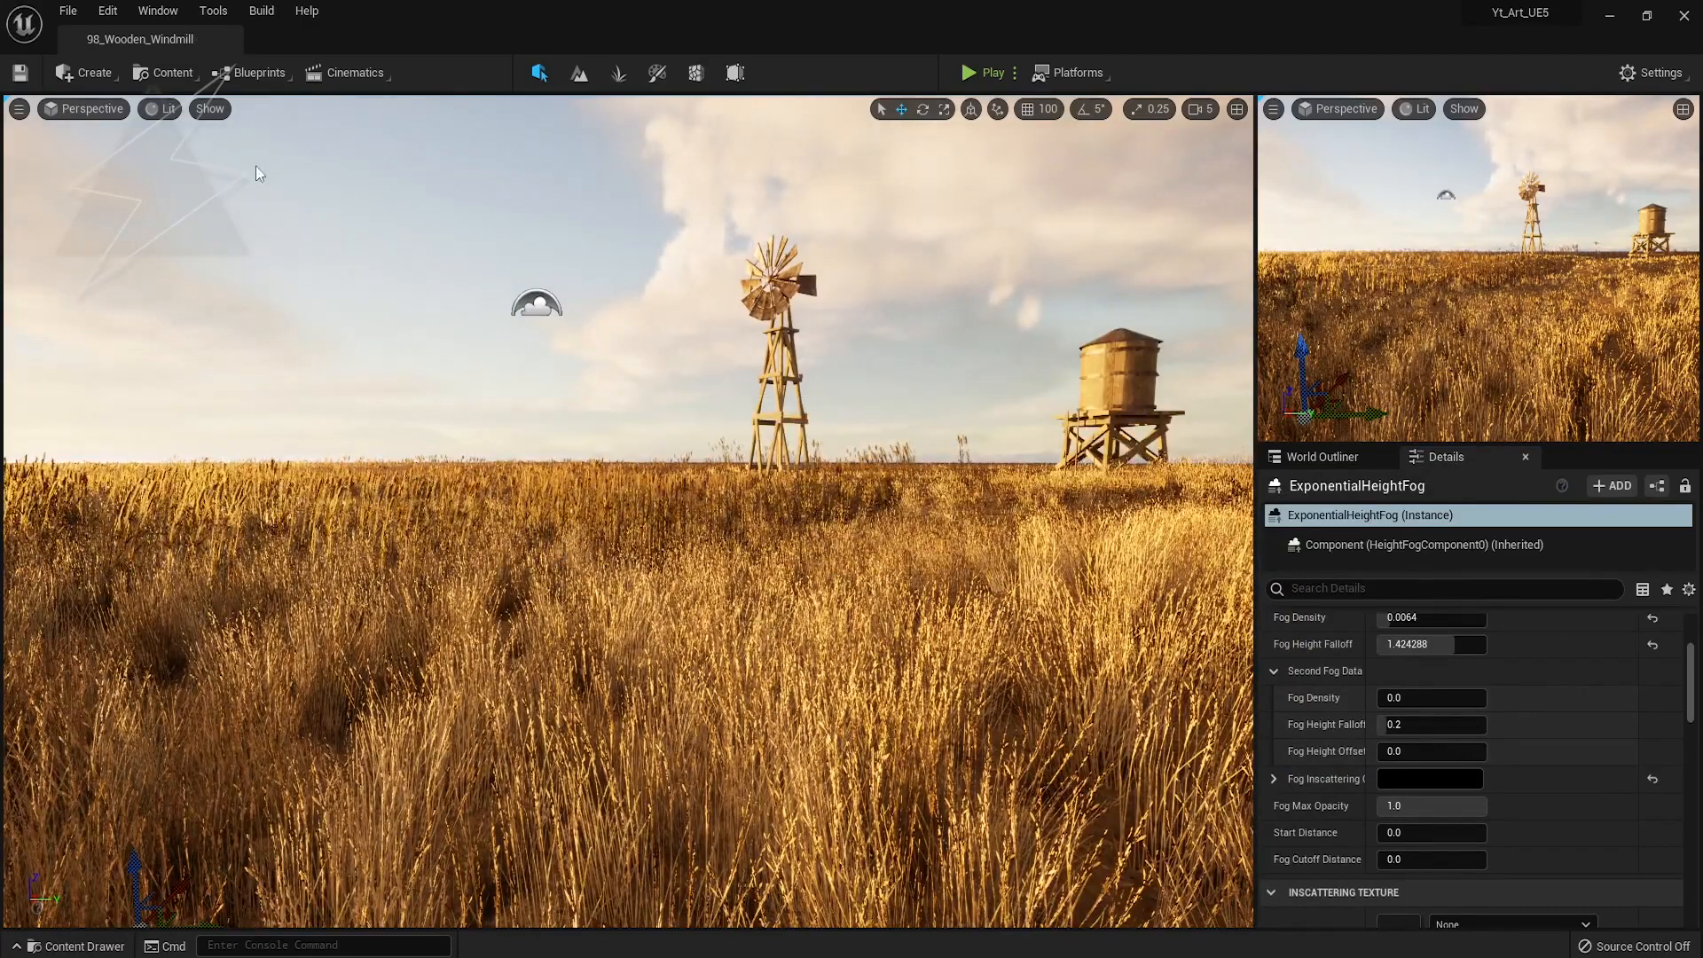
Add a Post Process Volume to the level
left_click(89, 73)
mouse_move(173, 217)
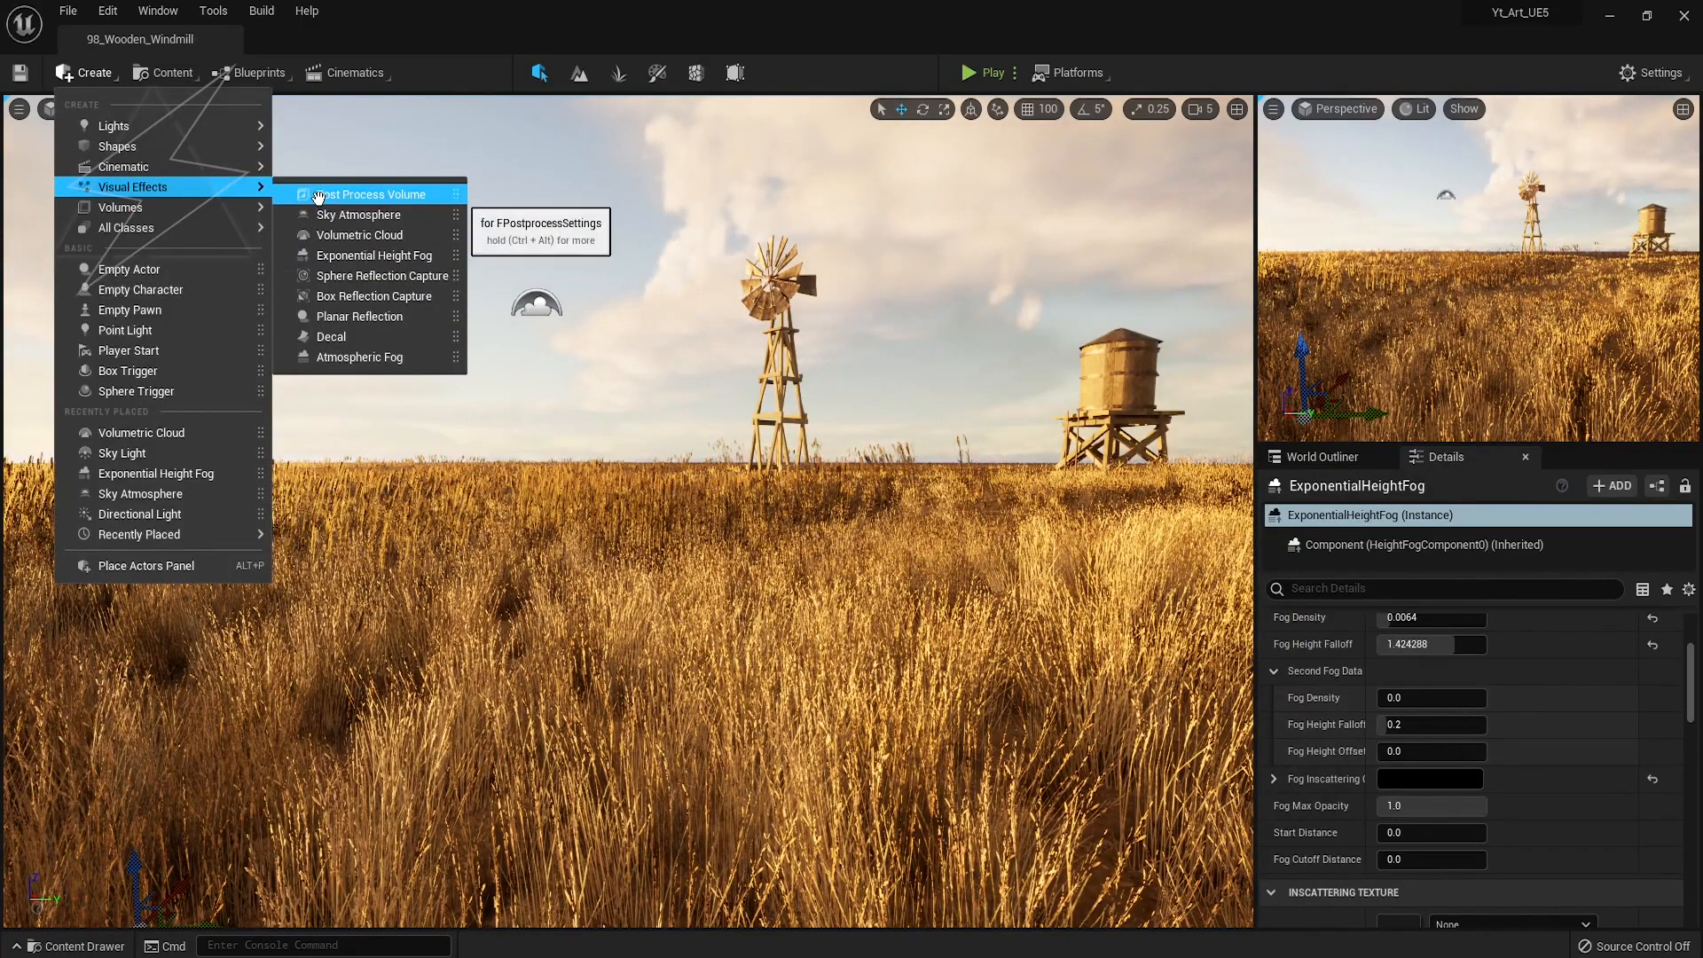
left_click(359, 190)
scroll(1419, 710, "up", 5)
scroll(1384, 777, "down", 2)
scroll(1346, 705, "up", 2)
type("inten")
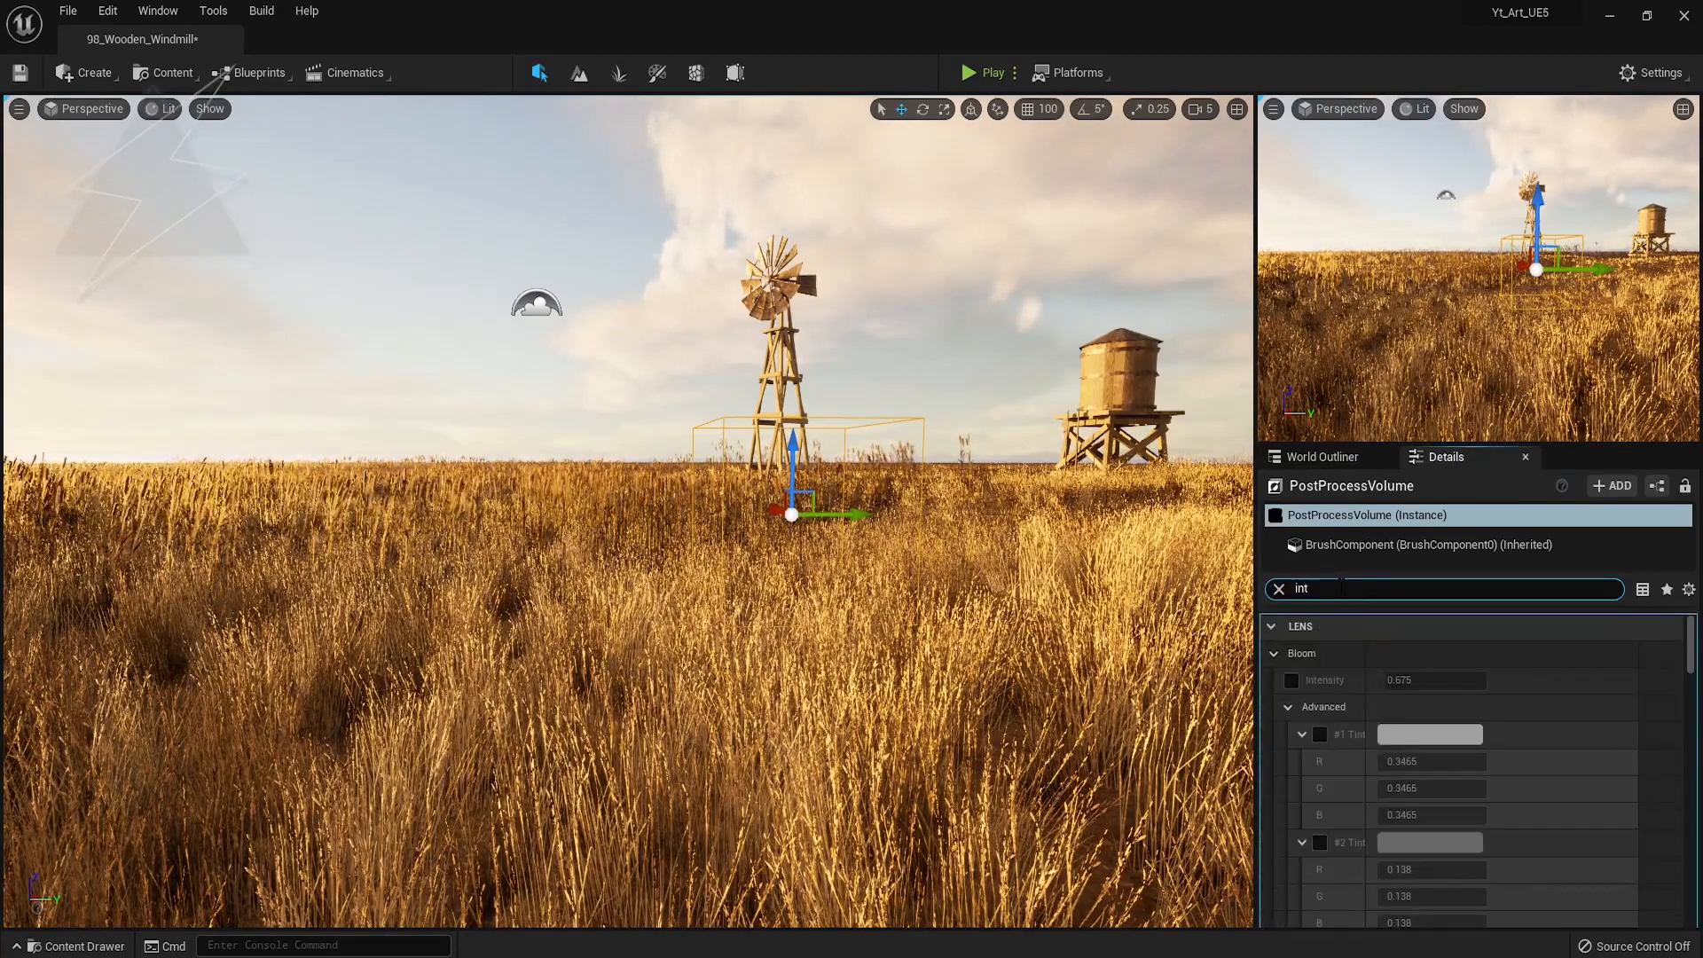
key("BackSpace")
key("BackSpace")
key("BackSpace")
key("BackSpace")
key("BackSpace")
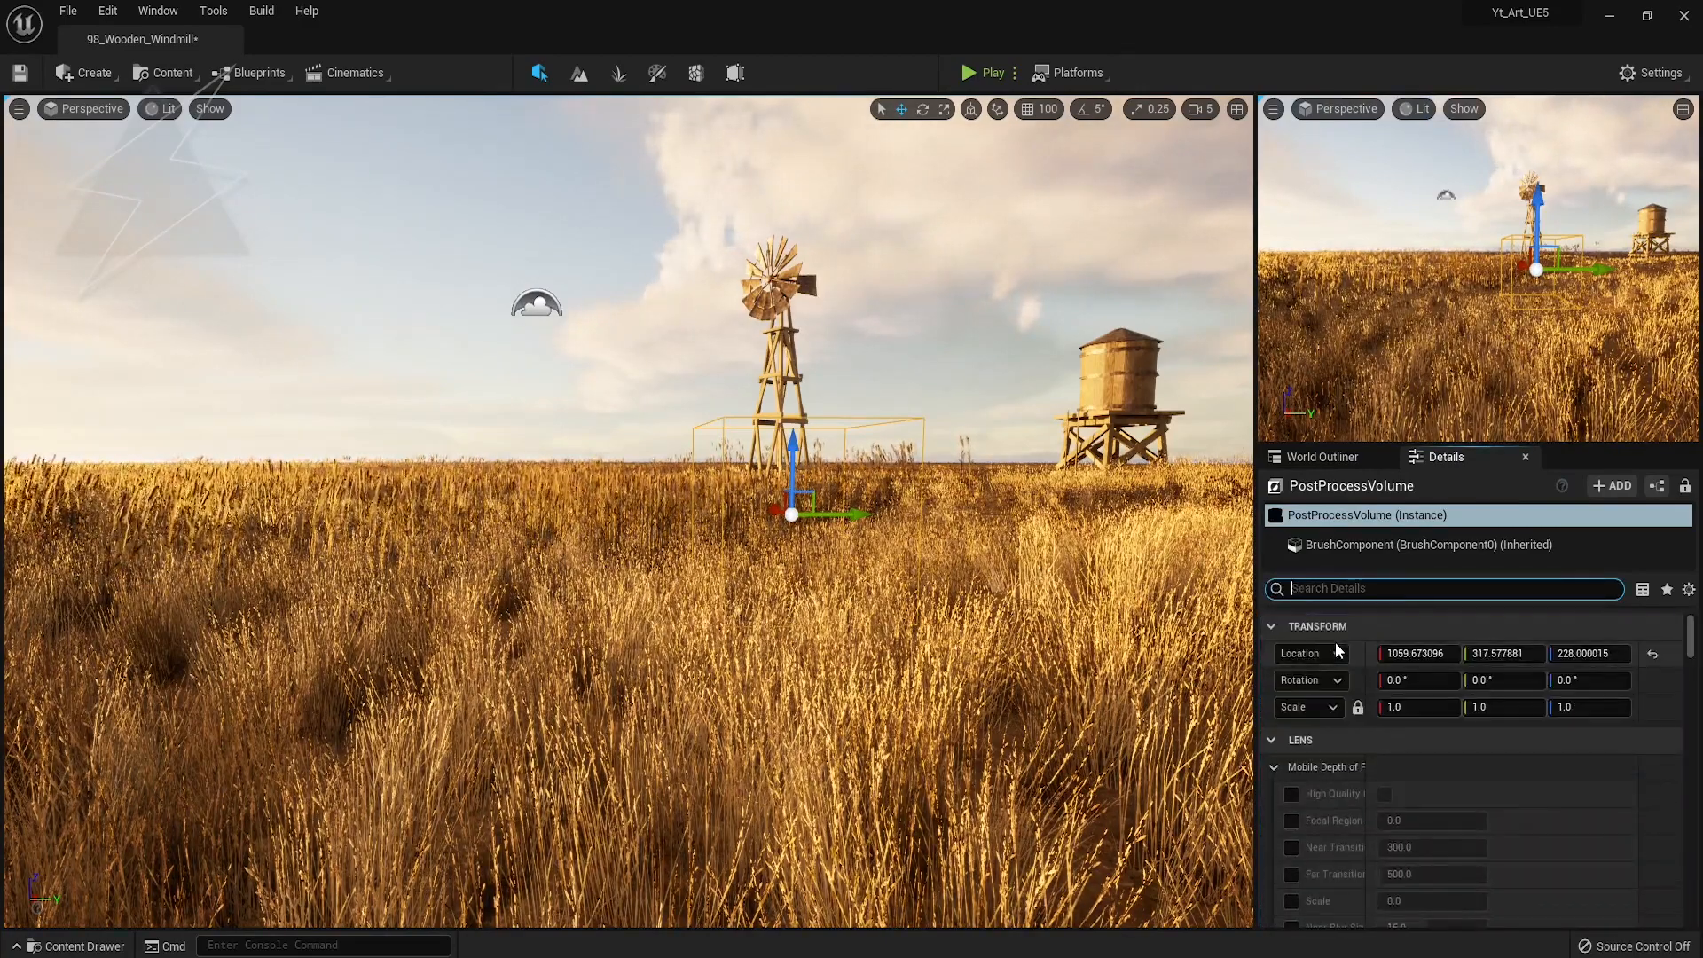
Find the PostProcessVolume's infinite extent option and enable it so the effects cover the whole level
type("infi")
left_click(1384, 653)
left_click(1279, 589)
Enable the PostProcessVolume's bloom intensity override and give it a new value
scroll(1514, 756, "down", 5)
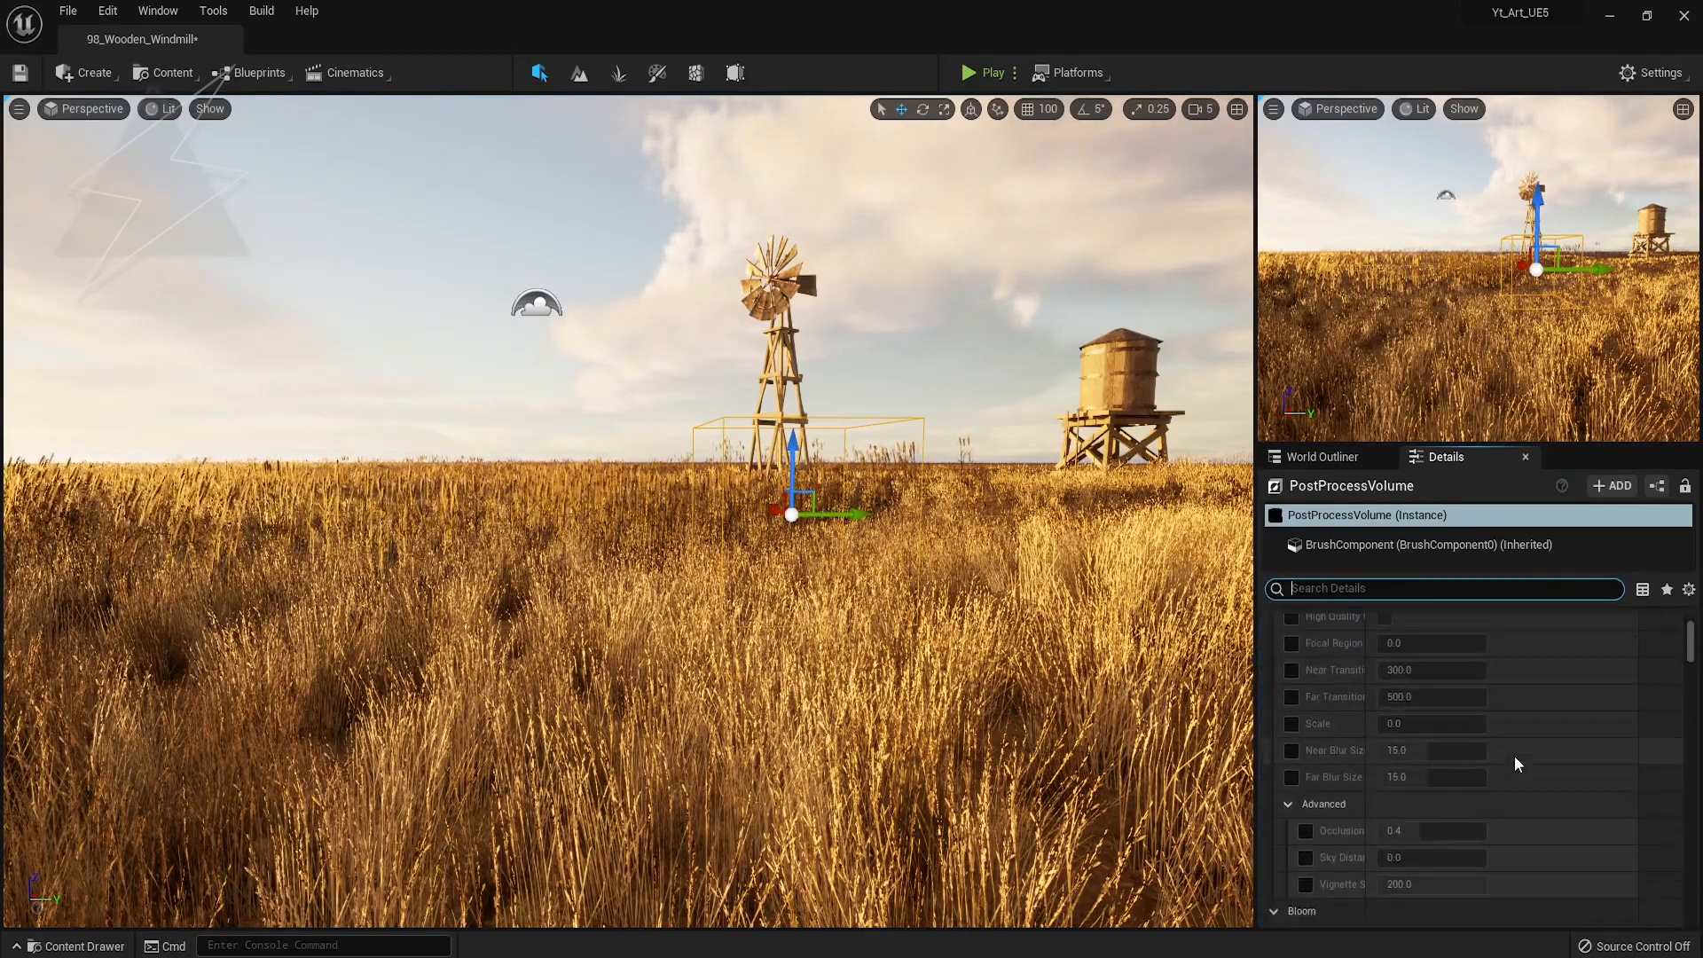
left_click(1291, 700)
left_click_drag(1419, 700, 1357, 713)
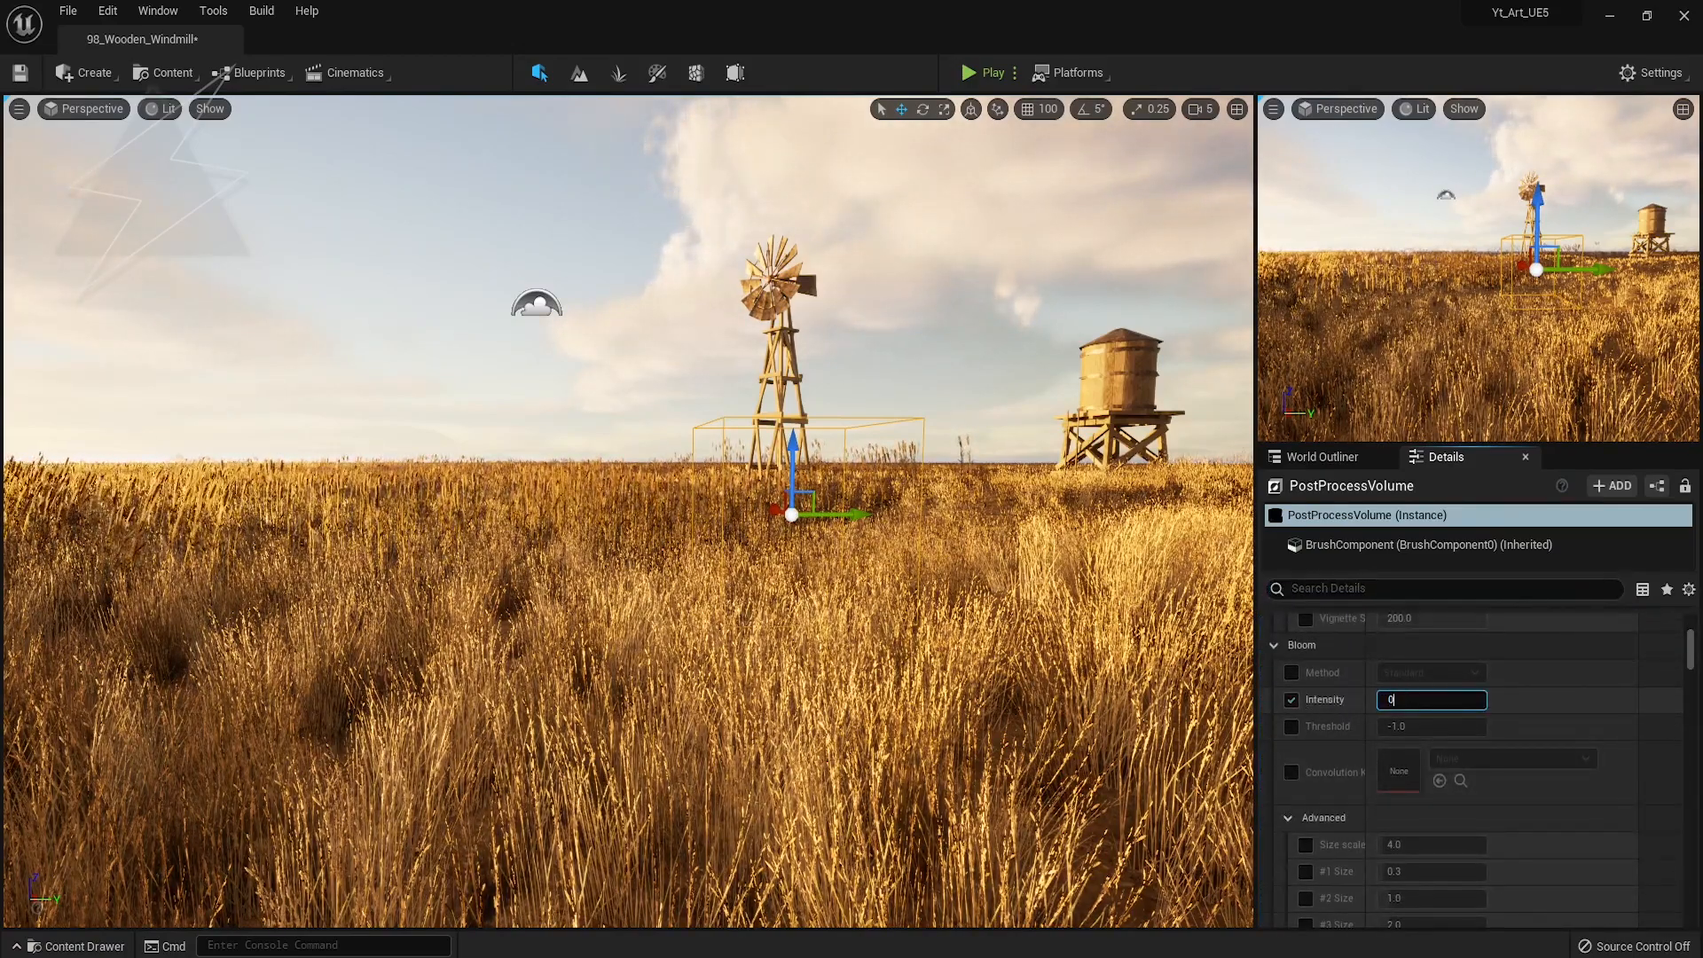
Lock the PostProcessVolume's exposure by overriding the min and max brightness, setting both to 1.0
scroll(1426, 726, "down", 2)
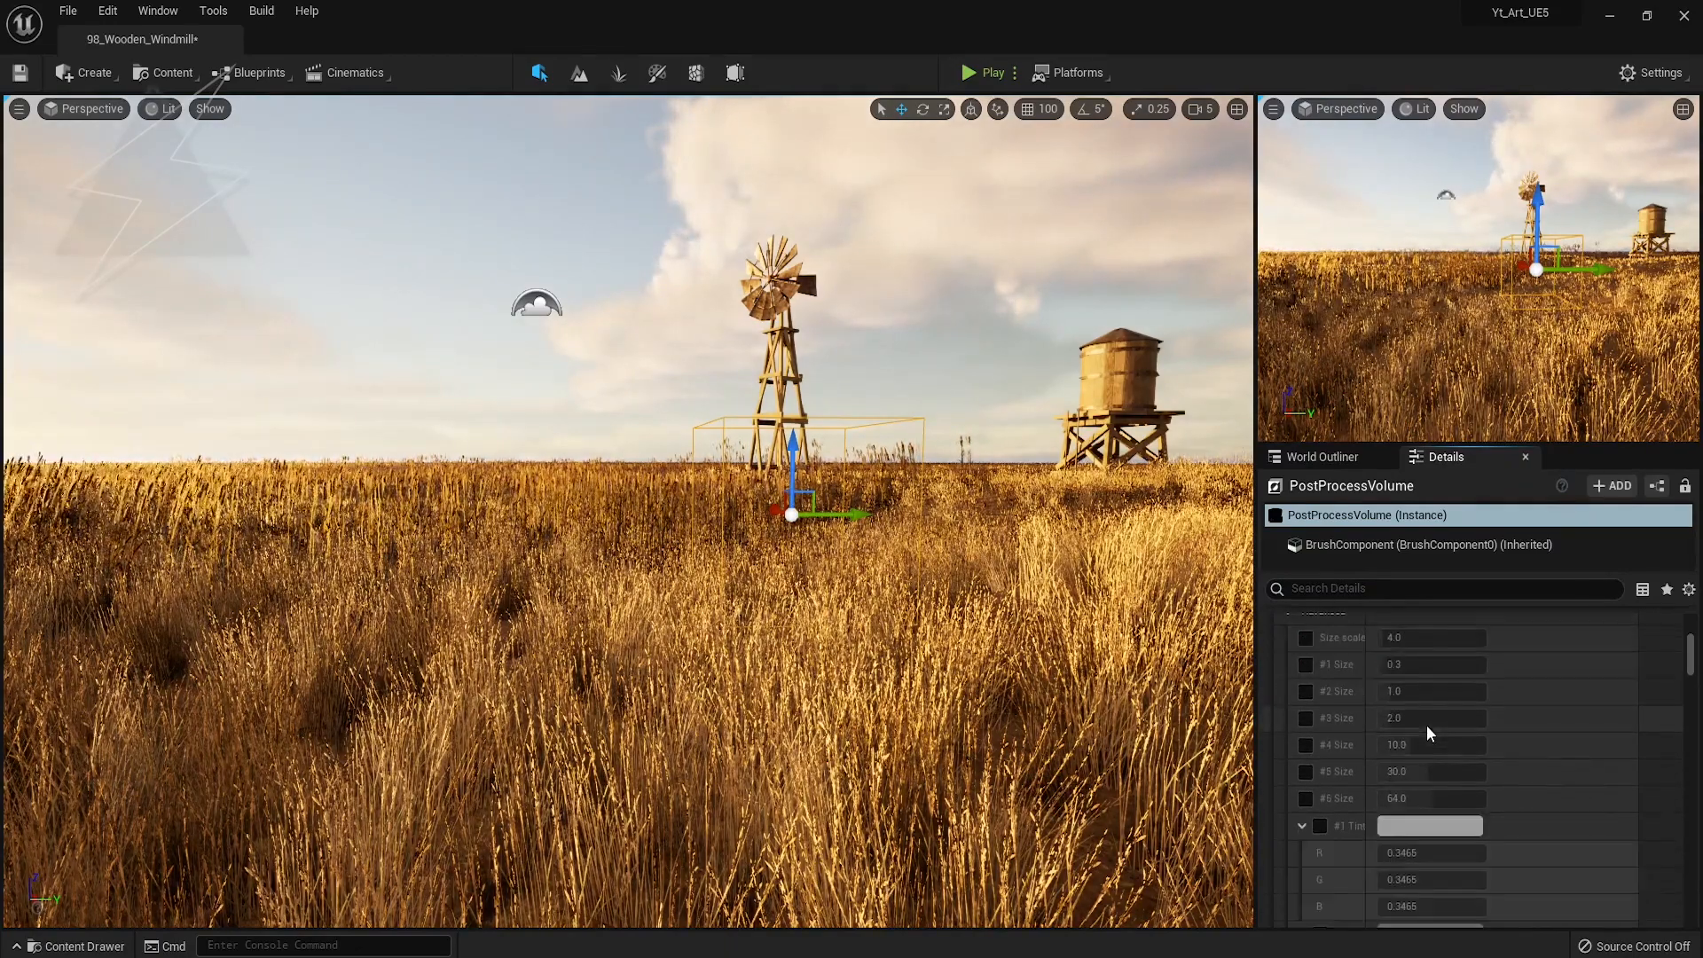
left_click(1290, 759)
scroll(1437, 760, "down", 4)
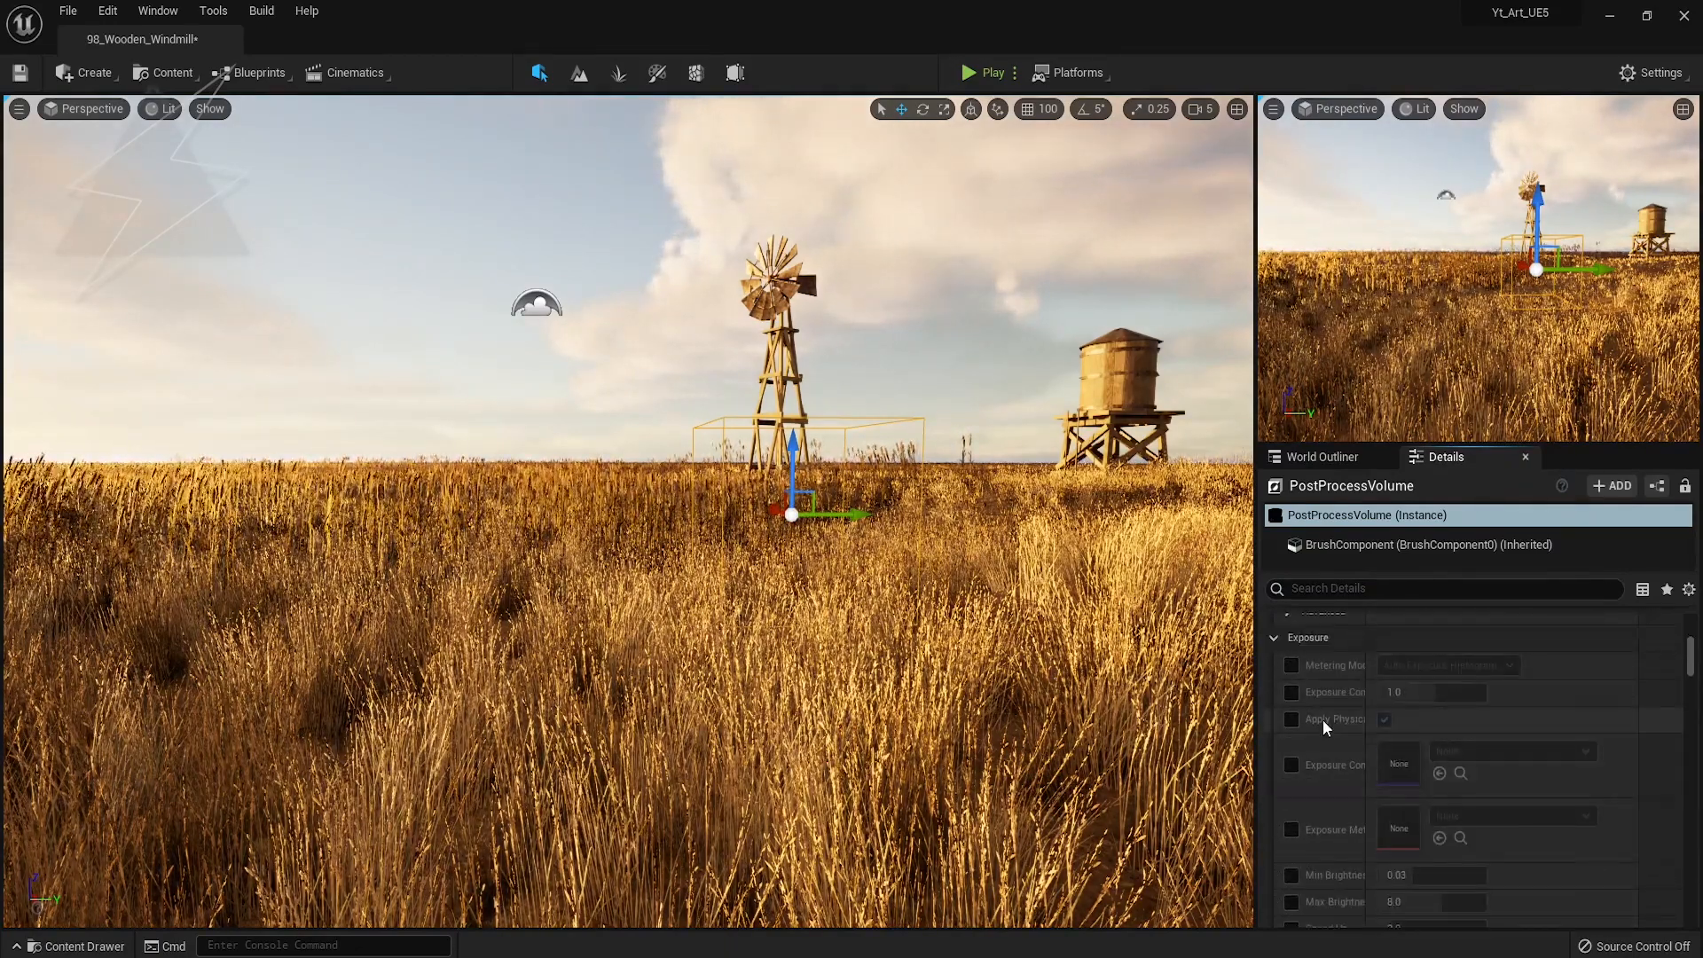
left_click(1292, 753)
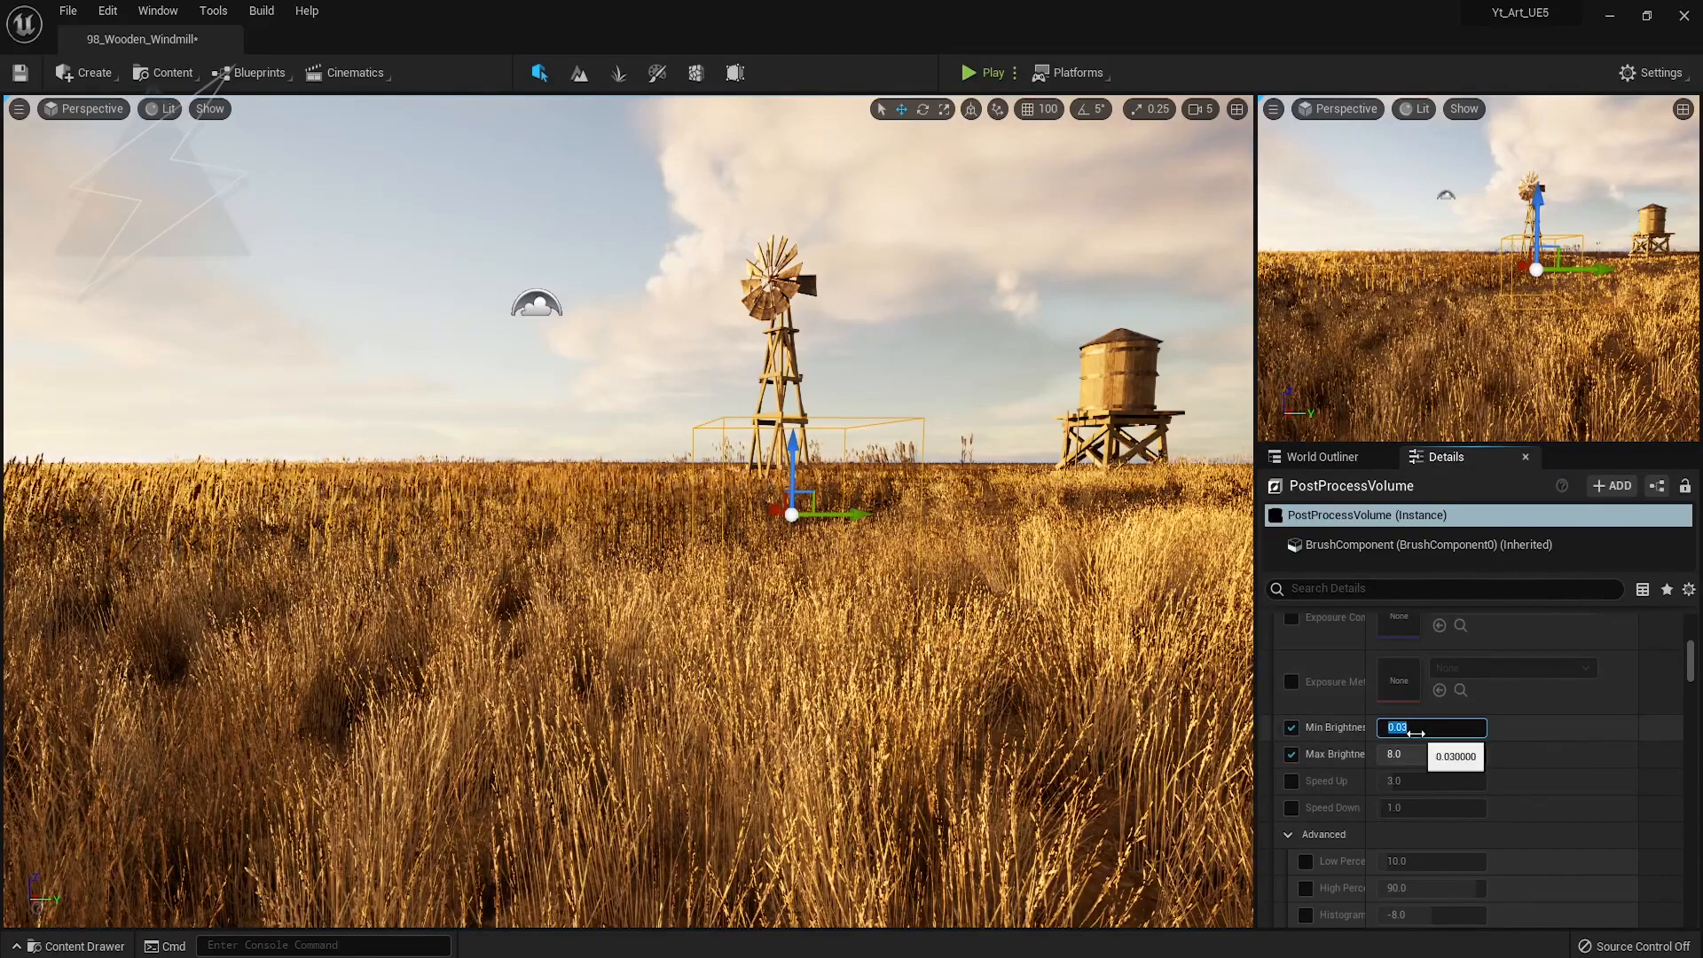
type("1")
key("Return")
left_click(1414, 754)
type("1")
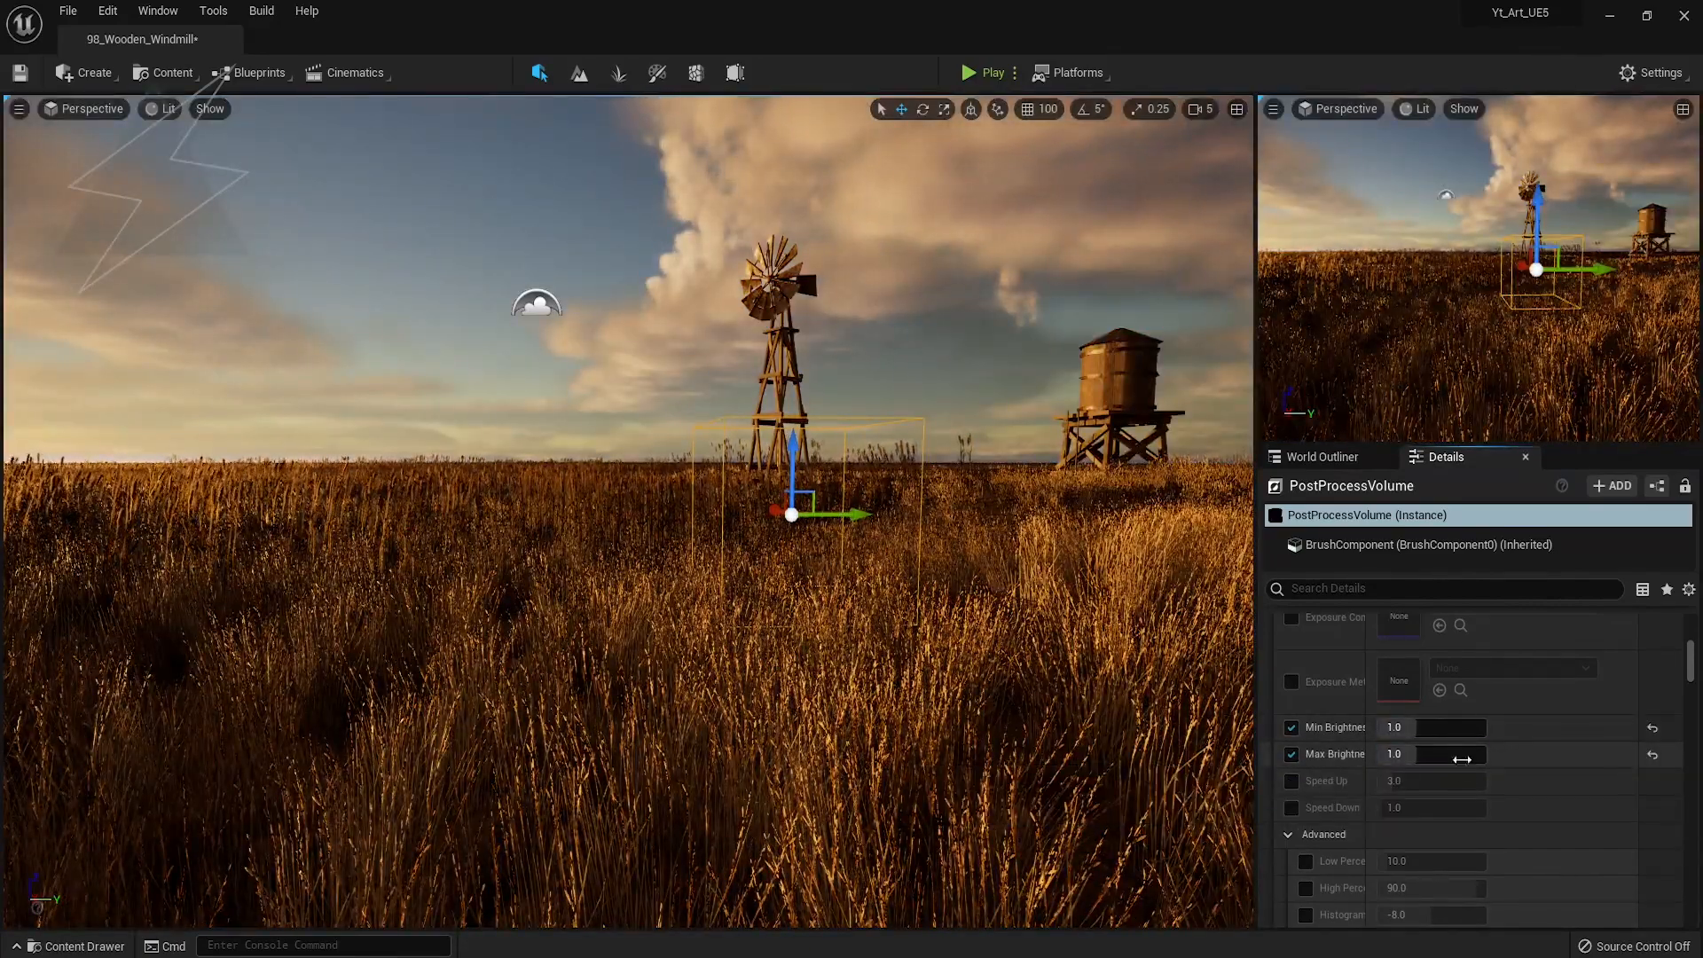
Enable the PostProcessVolume's vignette intensity override and set it to about 0.544
scroll(1451, 770, "down", 8)
scroll(1345, 758, "down", 6)
scroll(1378, 704, "up", 4)
left_click(1292, 721)
left_click_drag(1401, 721, 1433, 721)
mouse_move(926, 609)
right_mouse_down()
mouse_move(946, 598)
mouse_move(933, 595)
right_mouse_up()
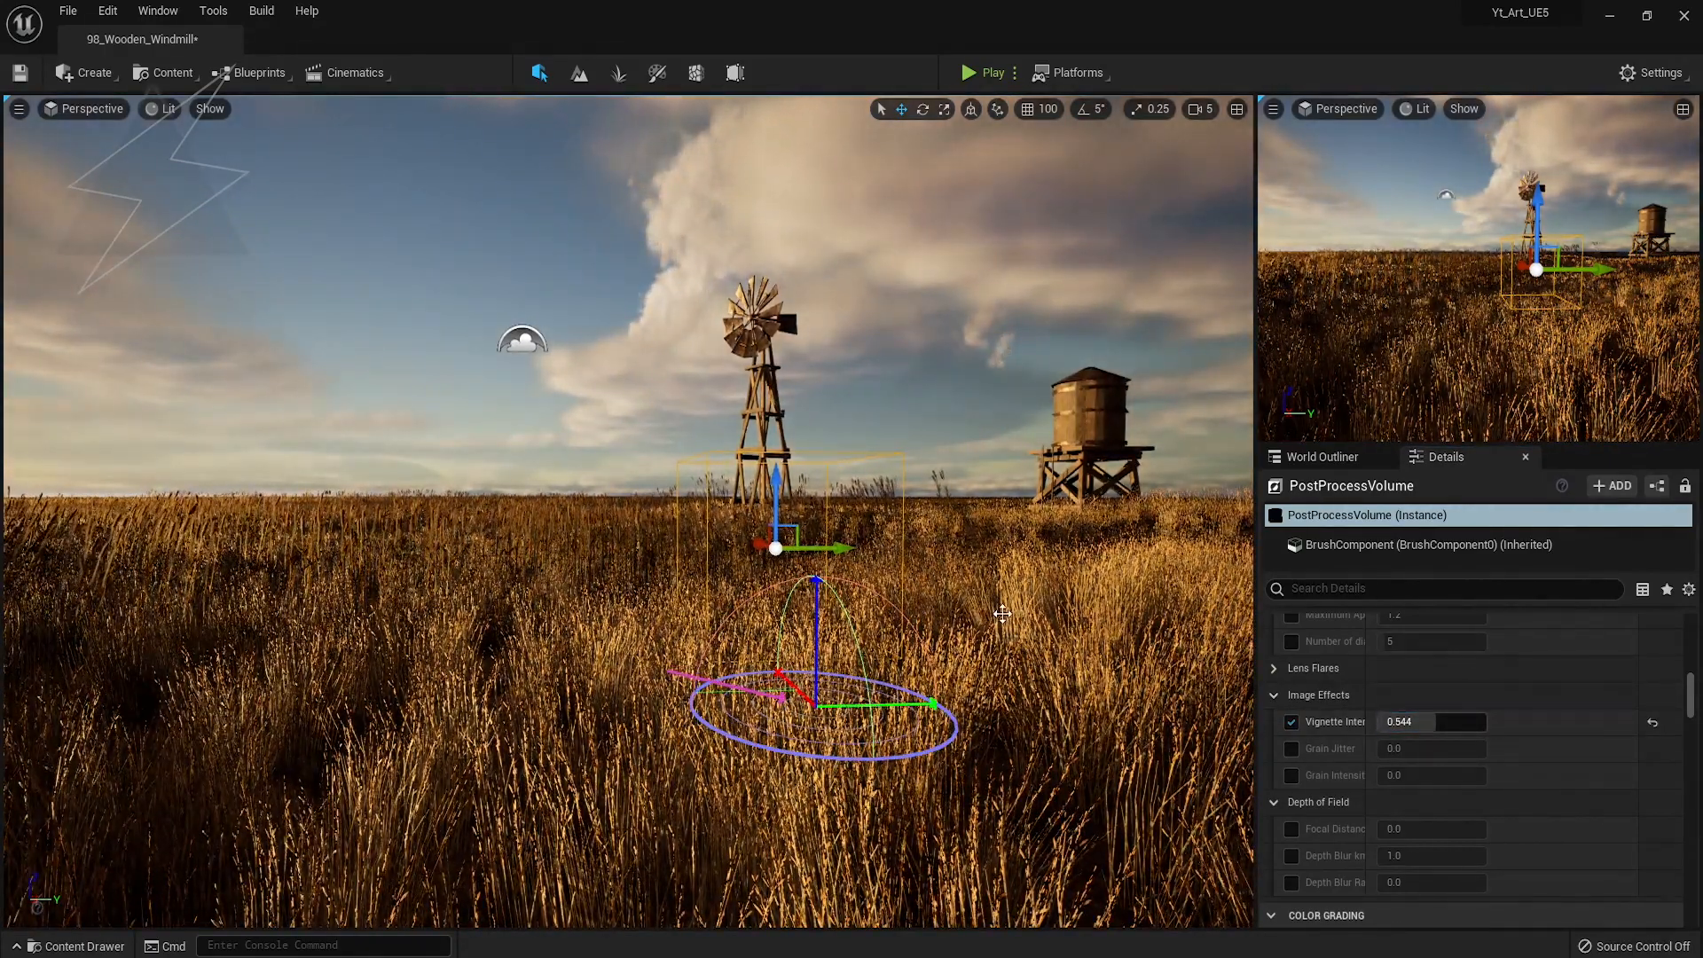
mouse_move(1003, 612)
right_mouse_down()
mouse_move(1021, 612)
mouse_move(994, 621)
right_mouse_up()
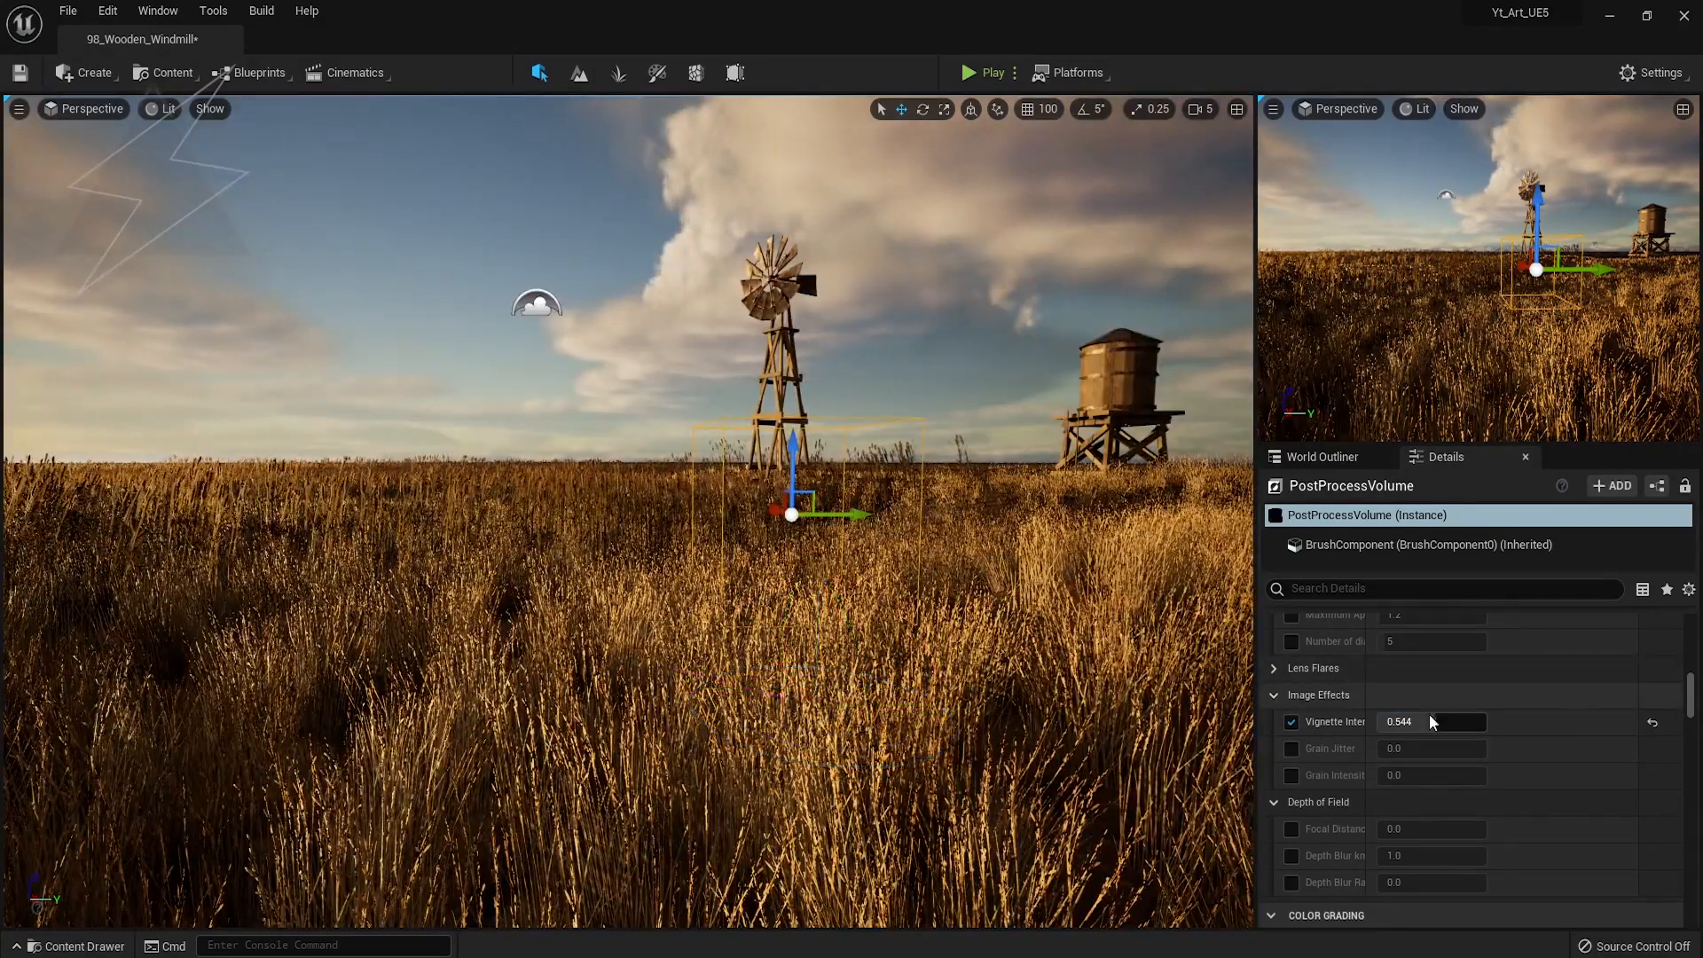
Set the PostProcessVolume's global saturation to 1.1, and its midtones saturation to 1.1 with red about 0.93 and green about 0.96
scroll(1483, 701, "down", 5)
left_click(1305, 697)
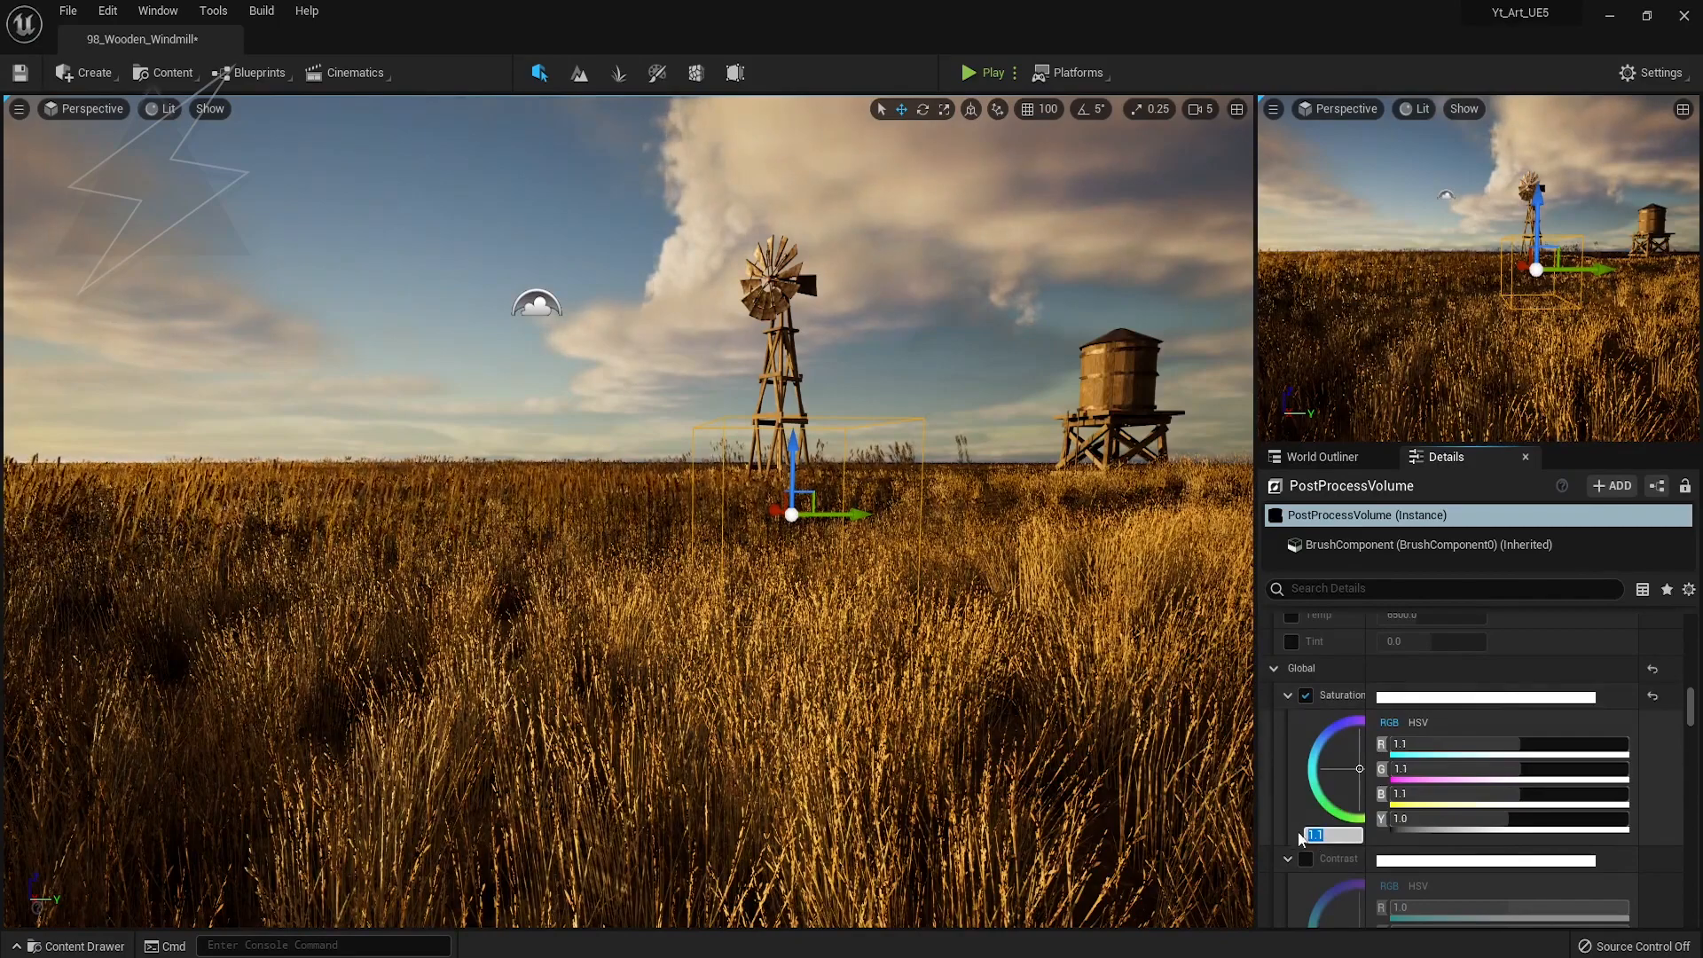
scroll(1359, 814, "down", 3)
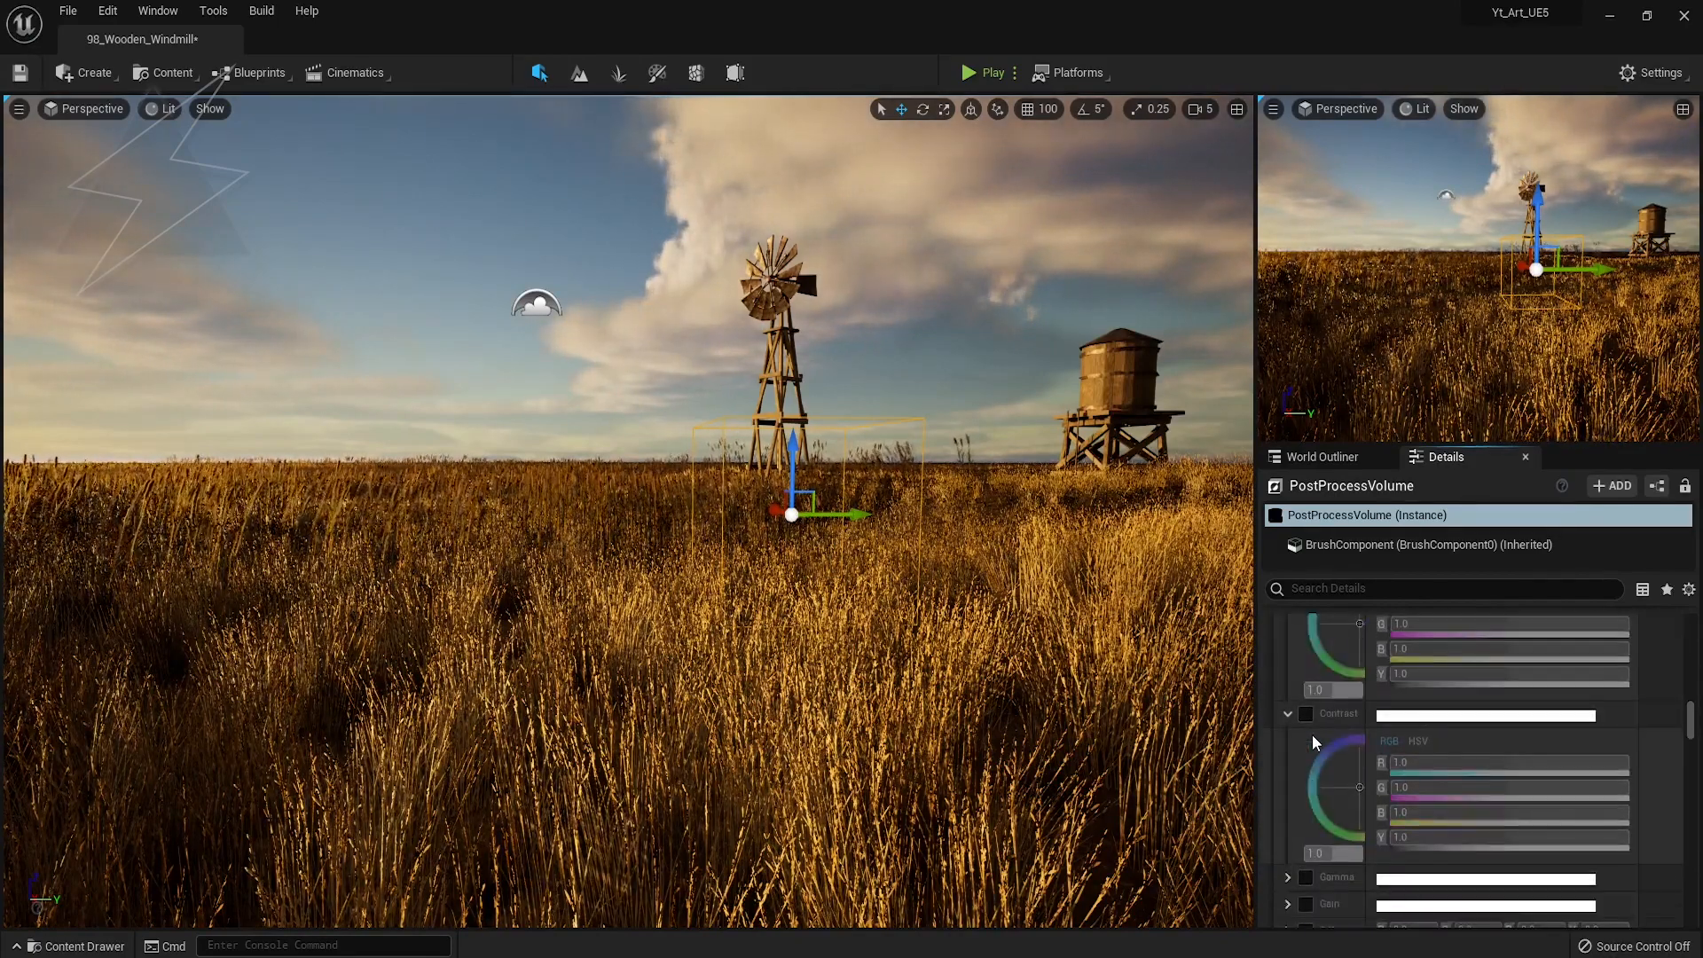
scroll(1312, 743, "up", 3)
left_click(1328, 855)
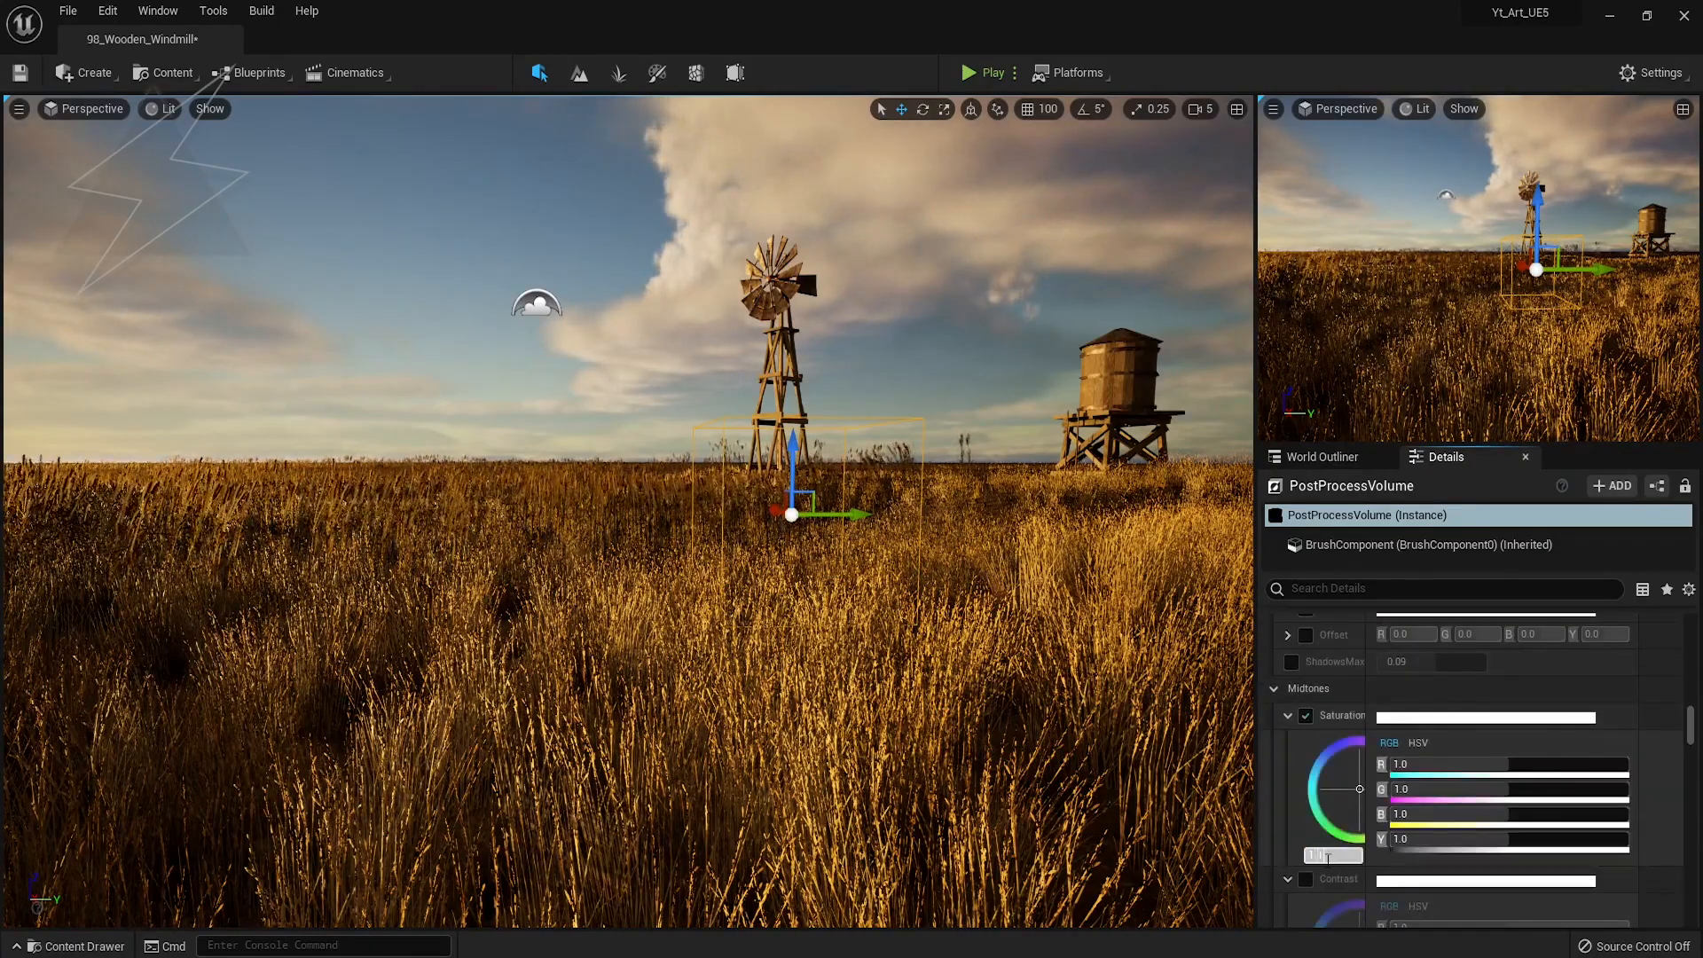
left_click_drag(1332, 818, 1352, 796)
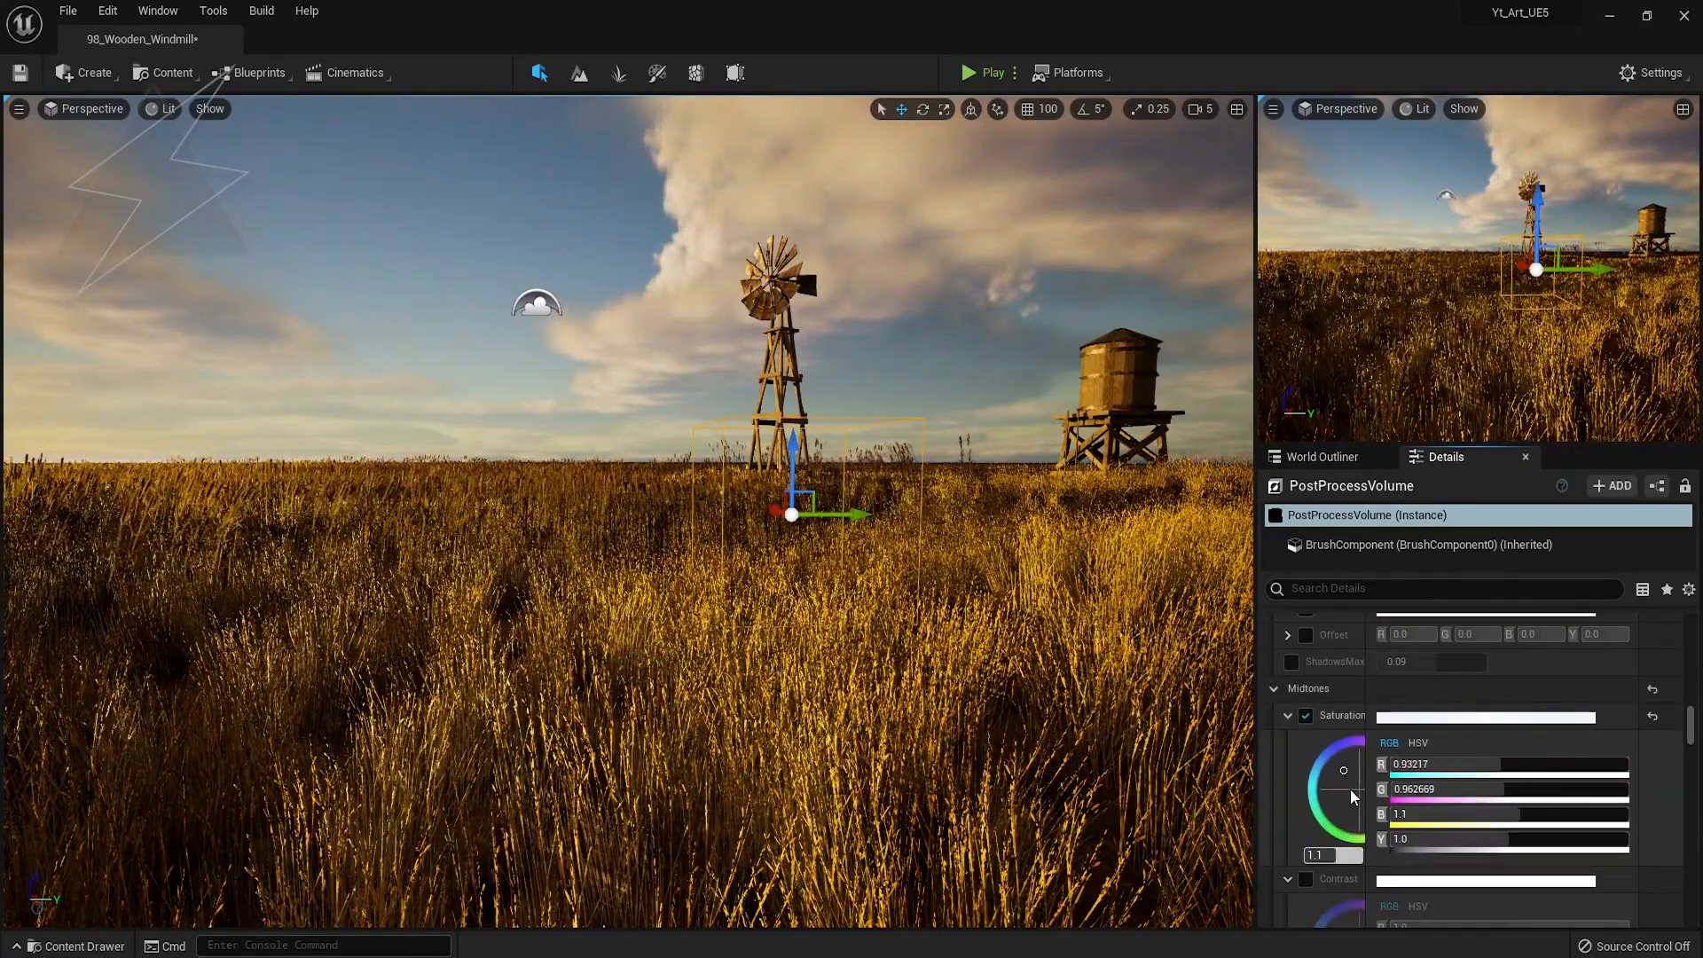
Rotate the sun to try darker and brighter light, settle on bright golden light over the field, and save the level
scroll(1351, 763, "down", 10)
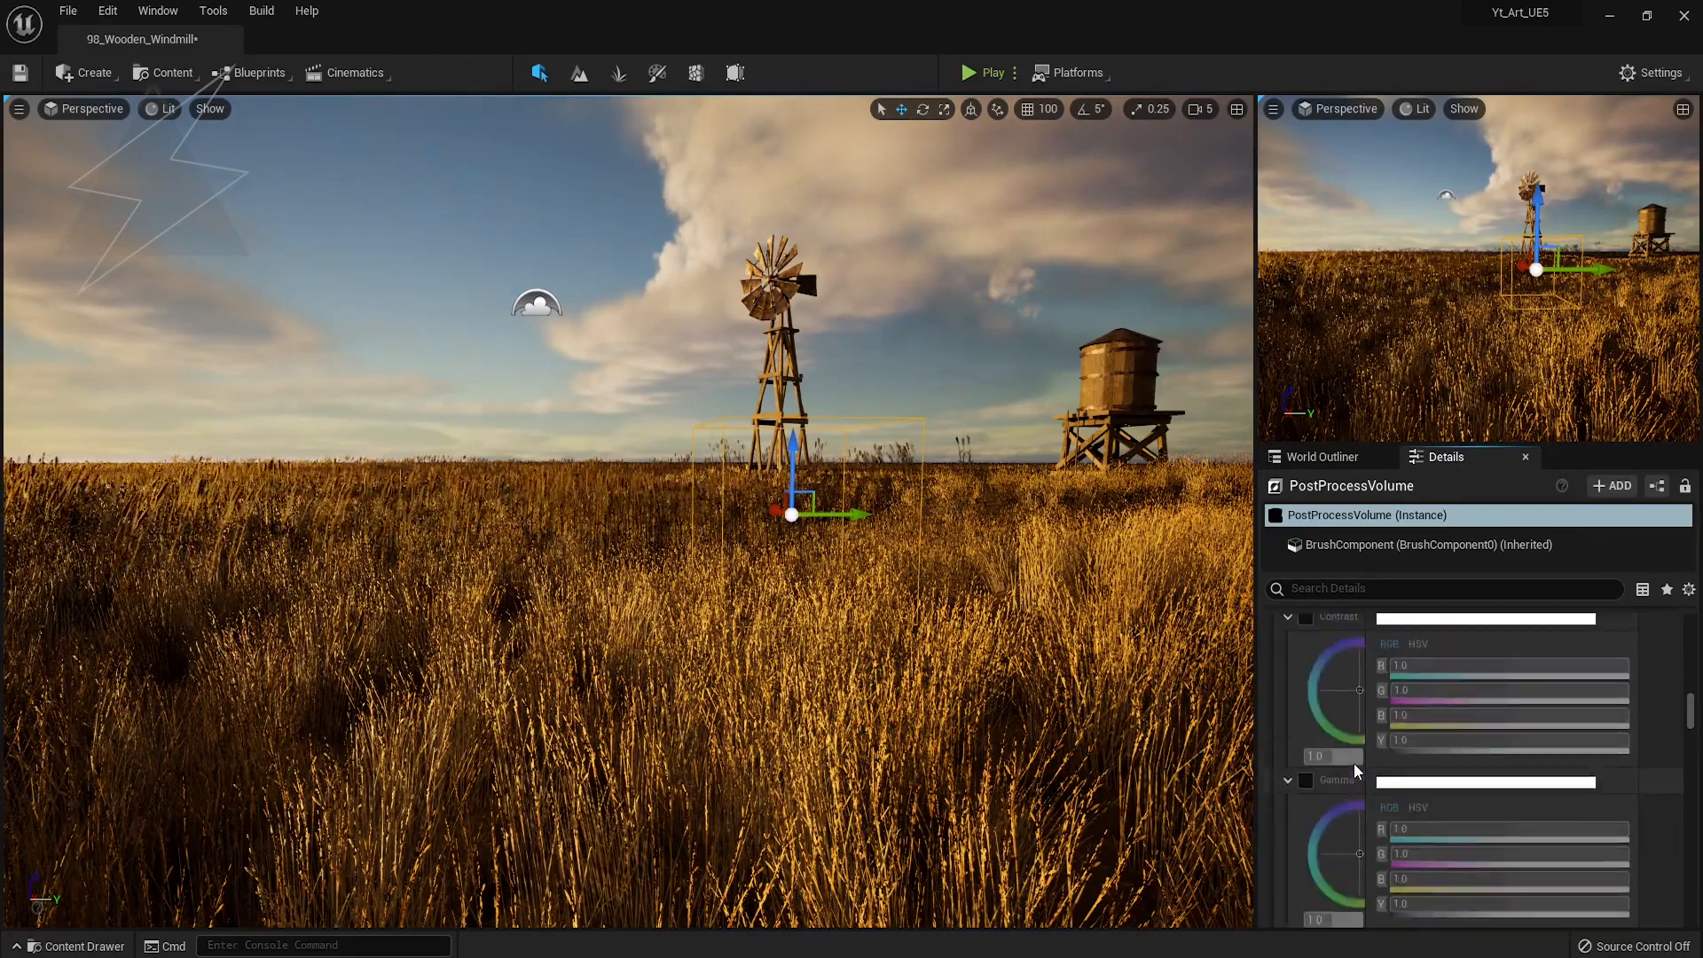
scroll(1290, 609, "up", 3)
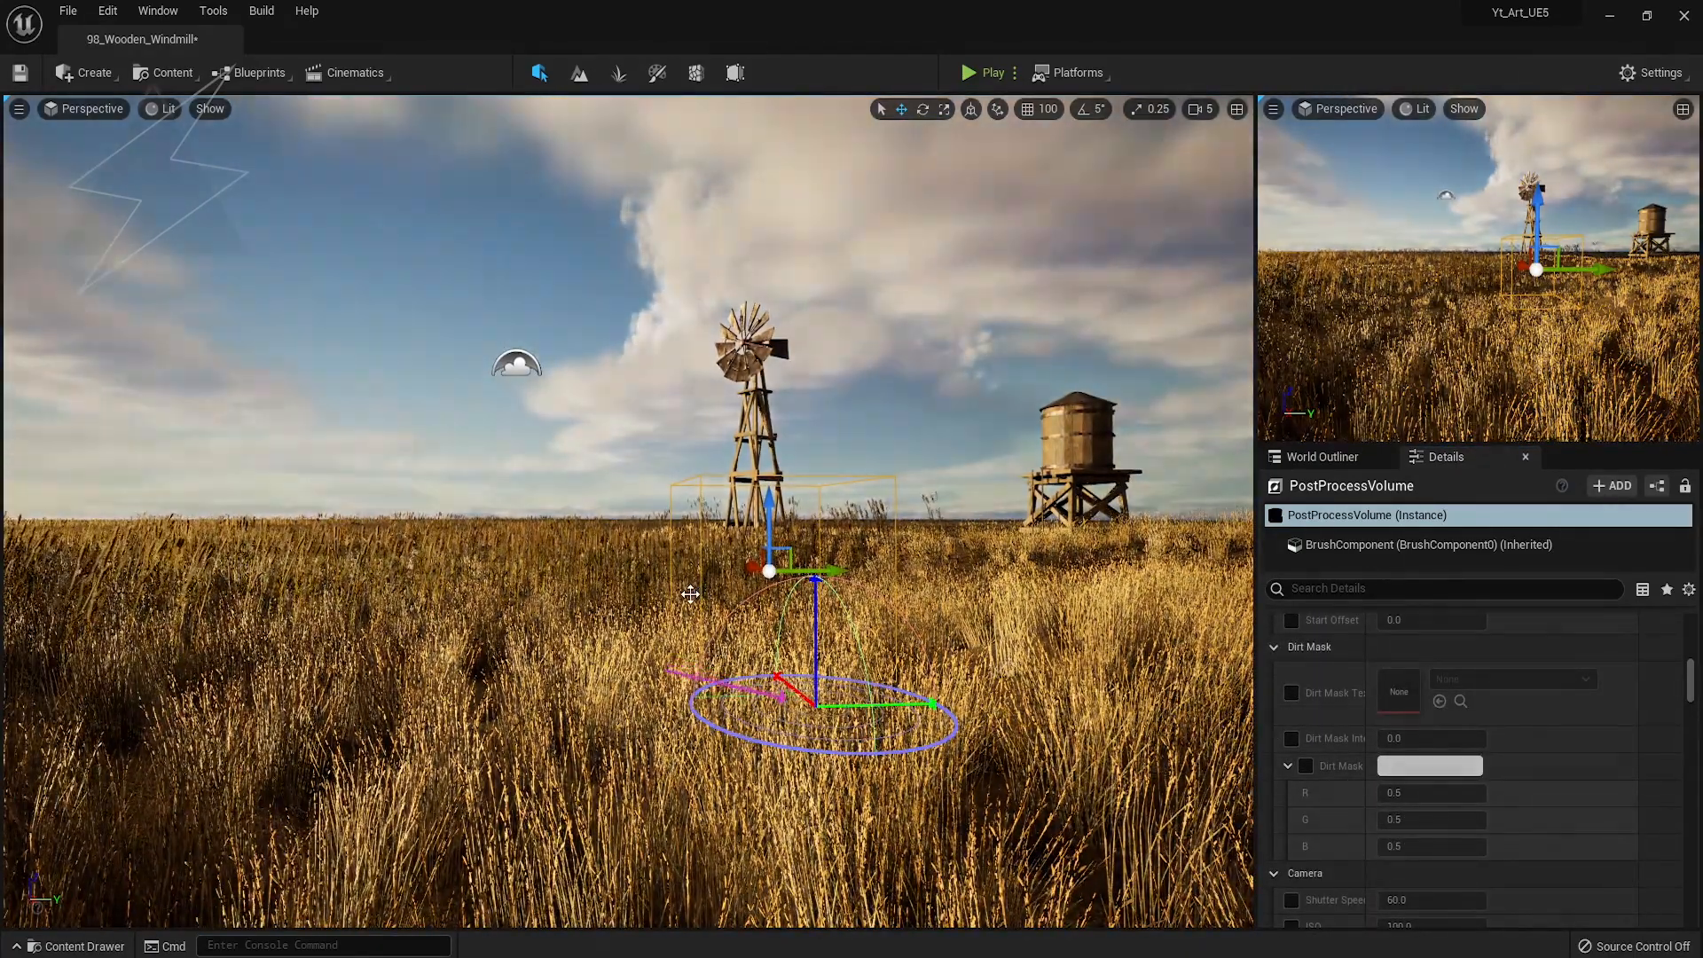
key("ctrl+l")
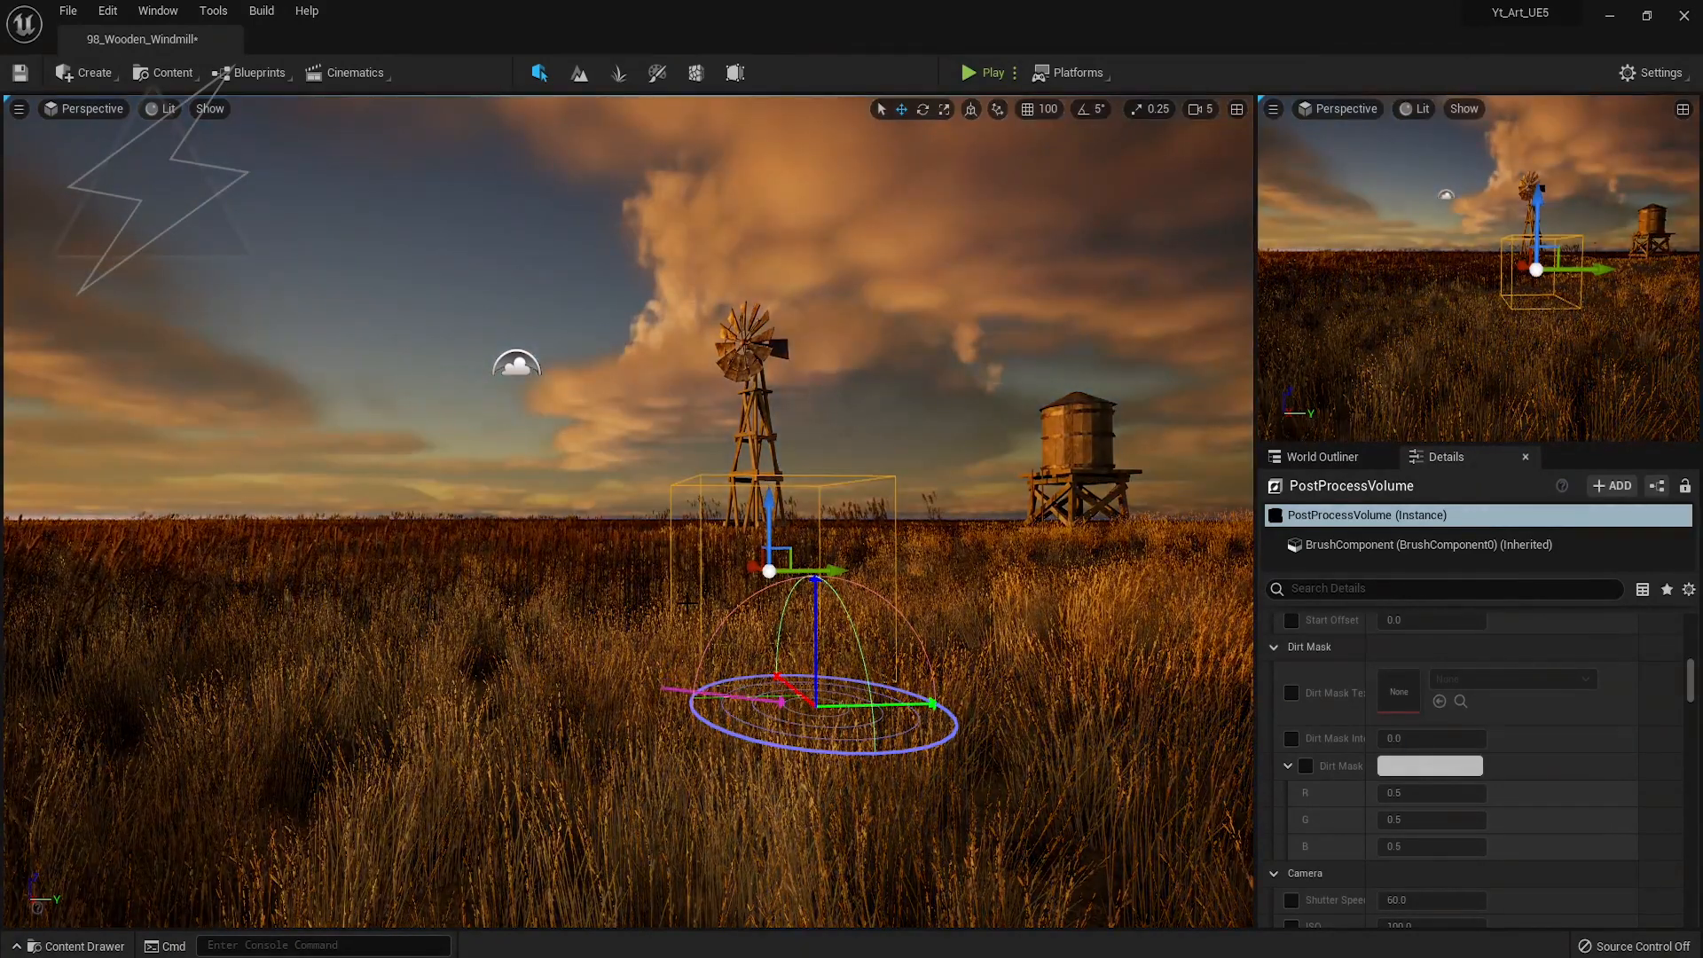
key("ctrl+l")
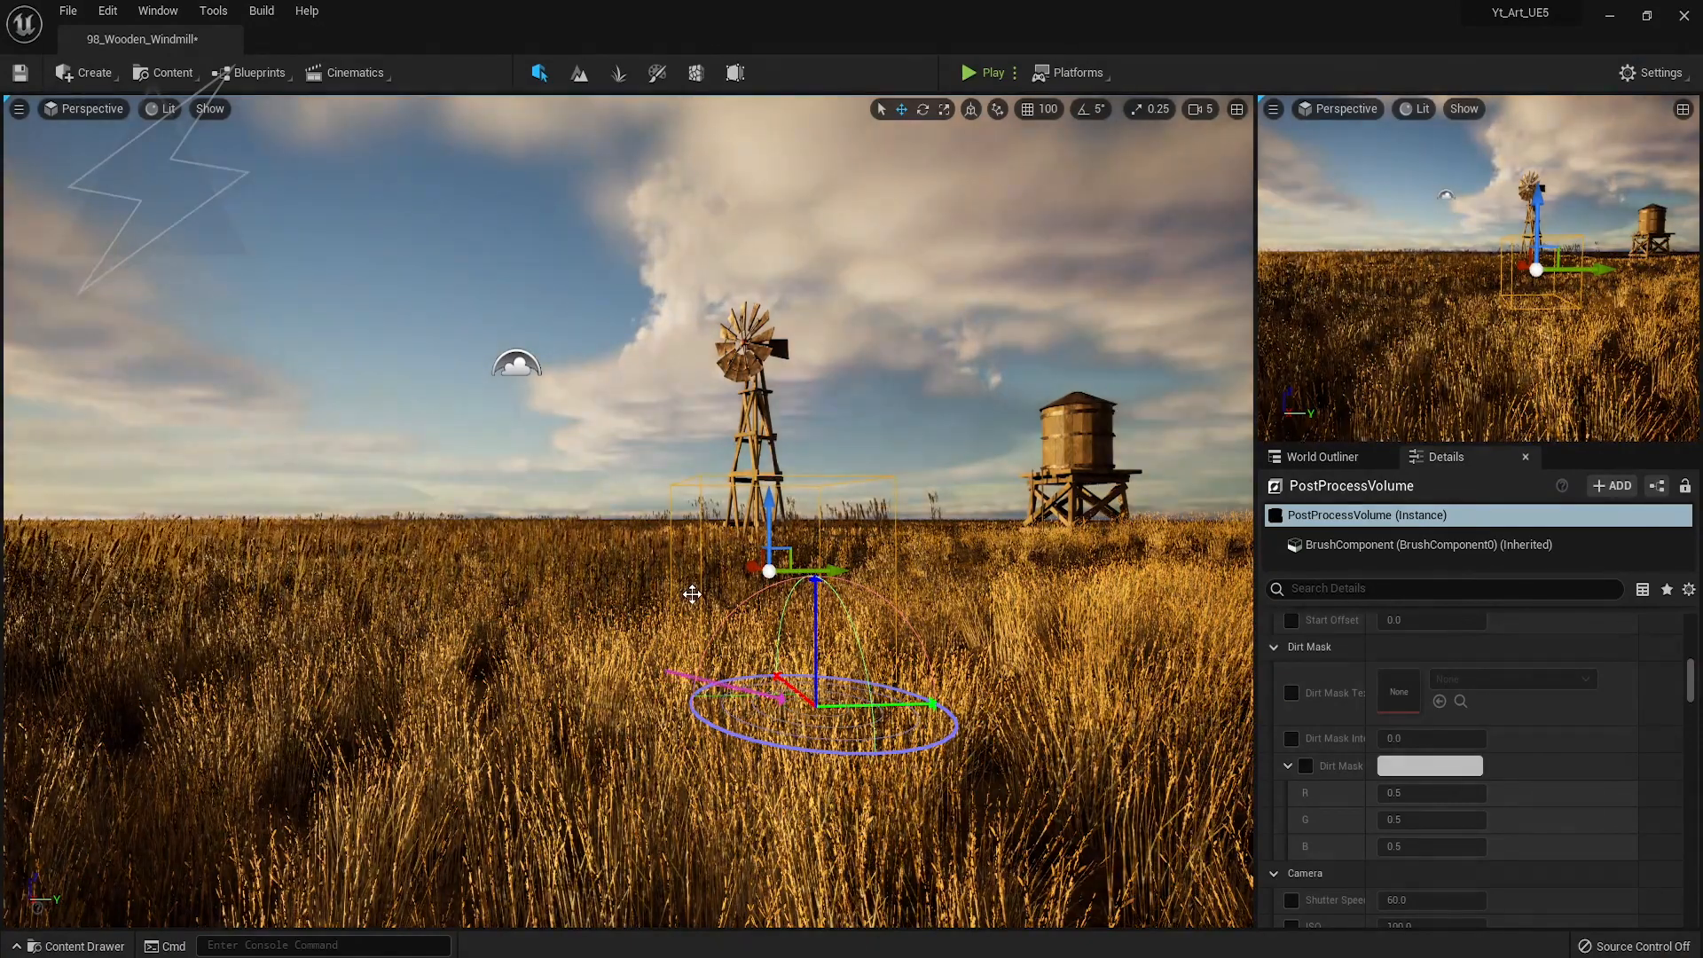
key("ctrl+s")
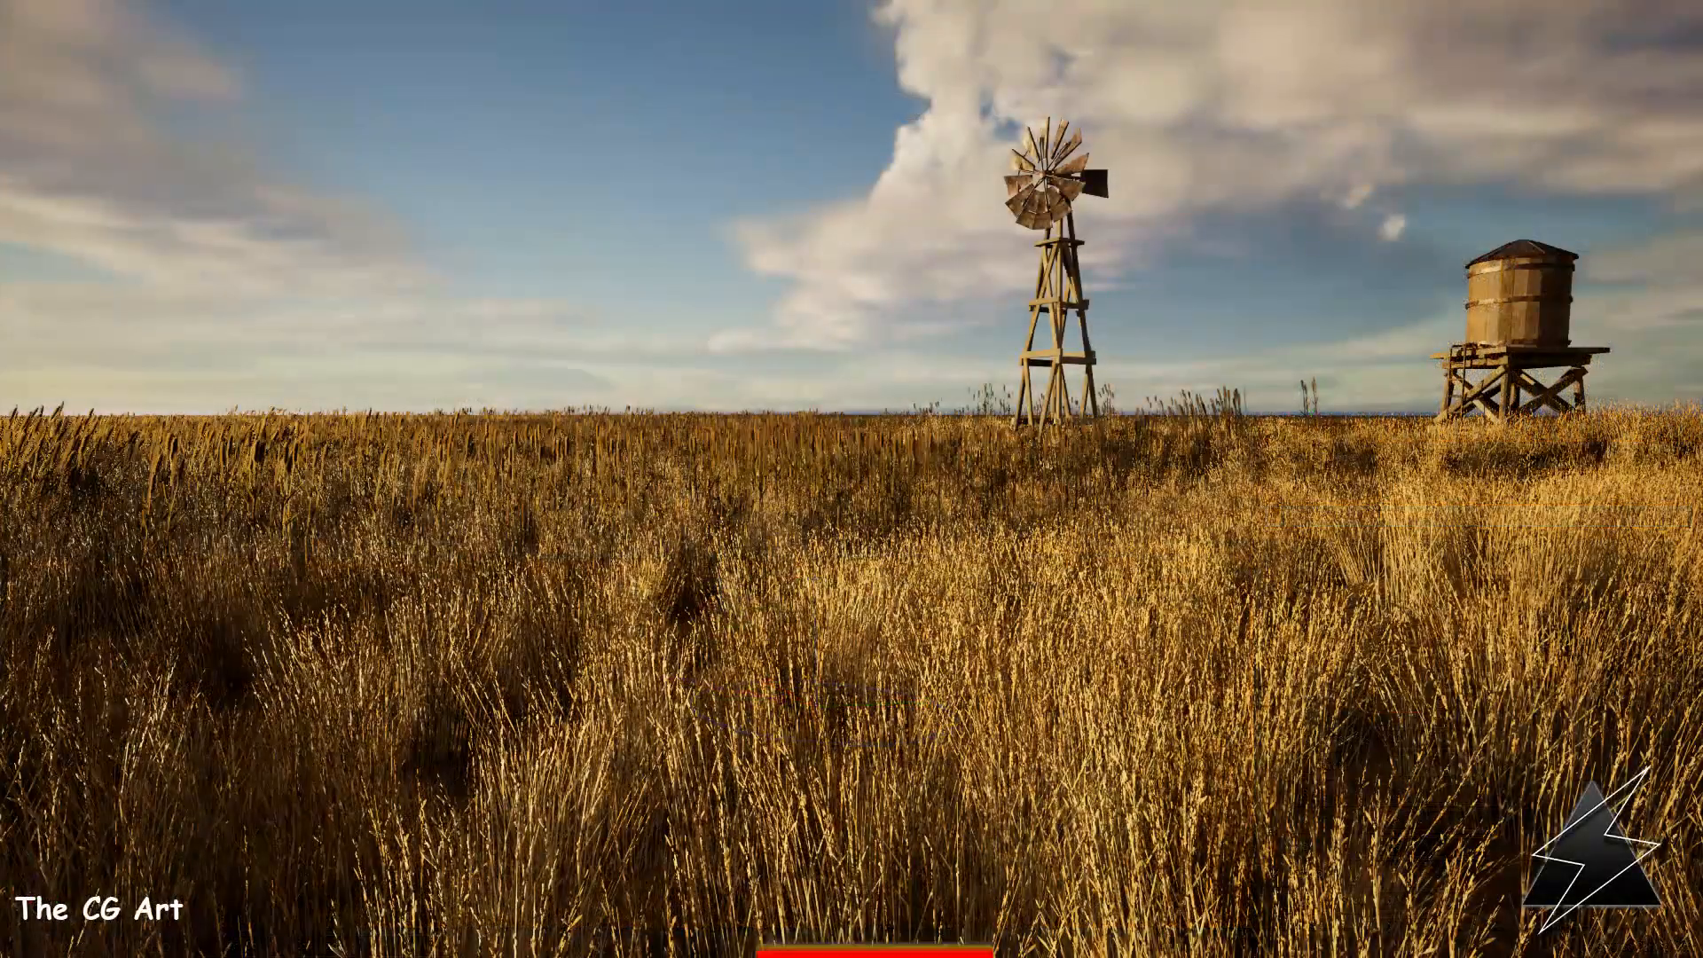